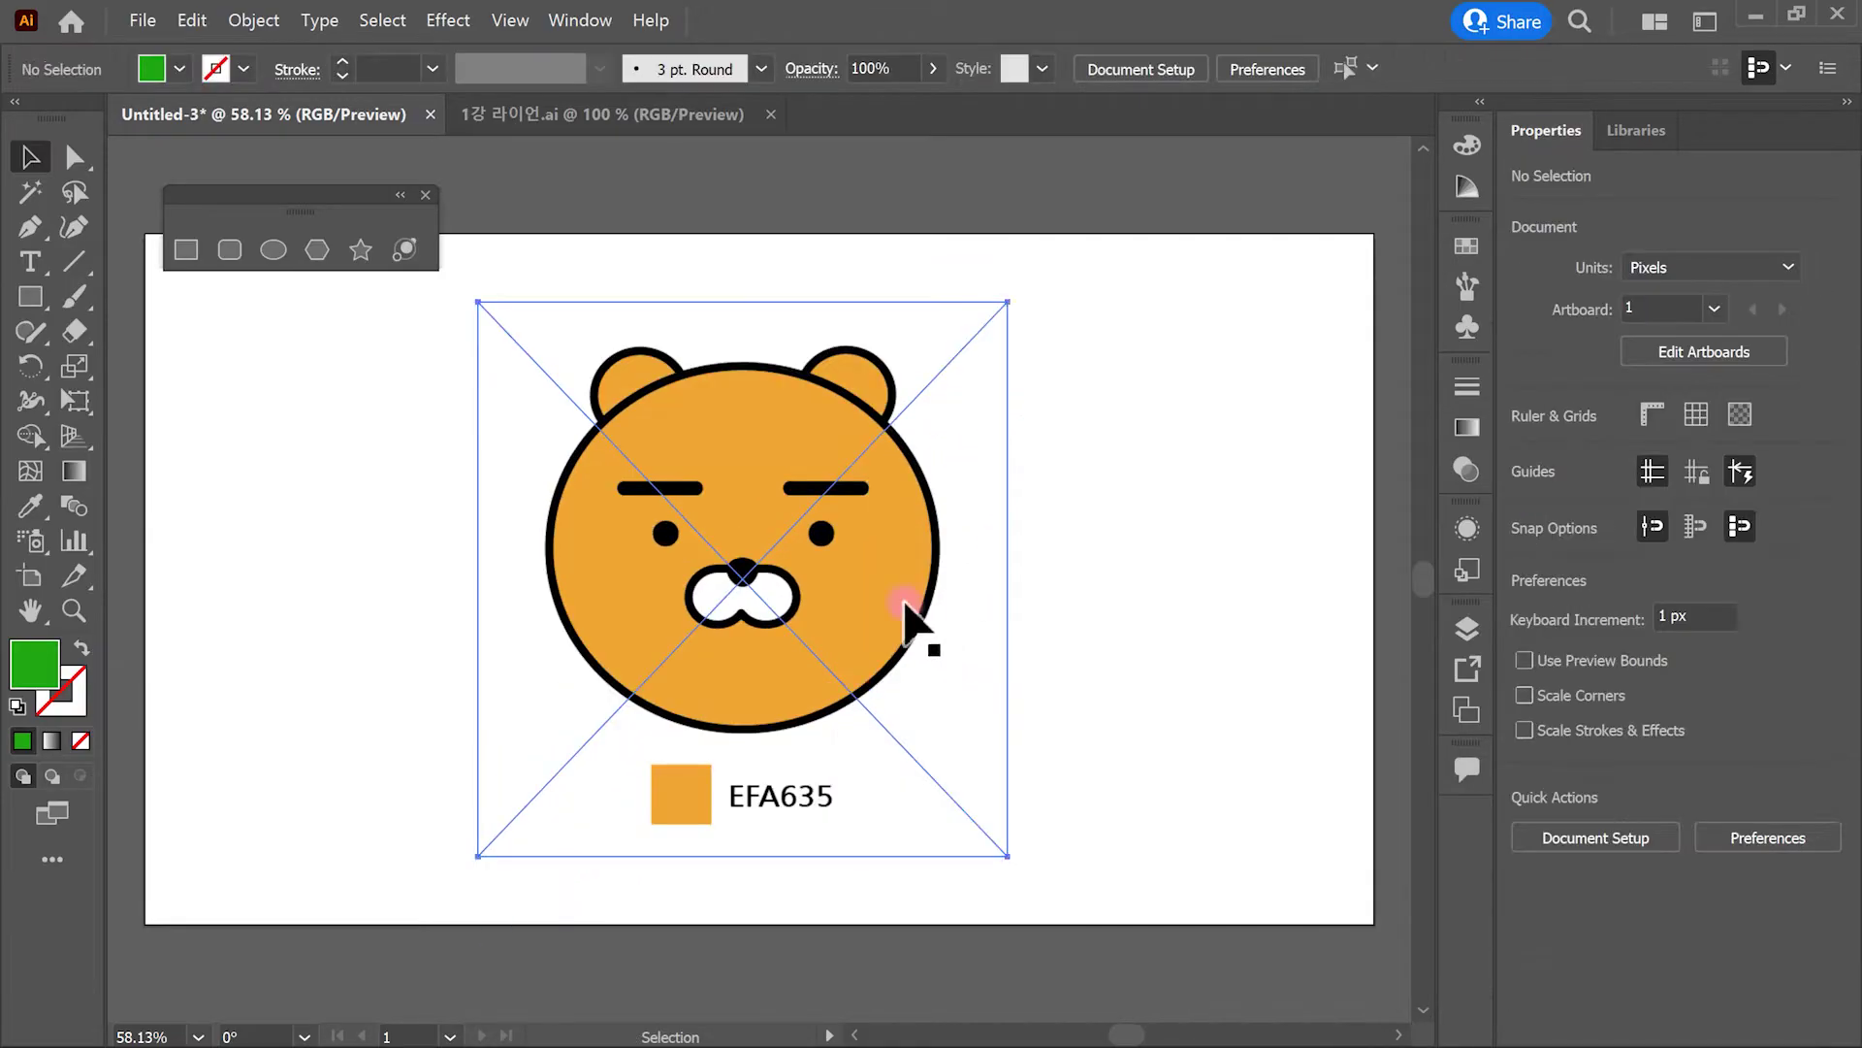
# Step: Set the opacity of the placed lion reference image to 30%
pyautogui.click(904, 601)
pyautogui.moveTo(957, 573)
pyautogui.mouseDown()
pyautogui.moveTo(594, 561)
pyautogui.moveTo(805, 648)
pyautogui.mouseUp()
pyautogui.moveTo(761, 591)
pyautogui.mouseDown()
pyautogui.moveTo(1035, 411)
pyautogui.moveTo(1103, 158)
pyautogui.moveTo(1001, 90)
pyautogui.moveTo(1040, 14)
pyautogui.mouseUp()
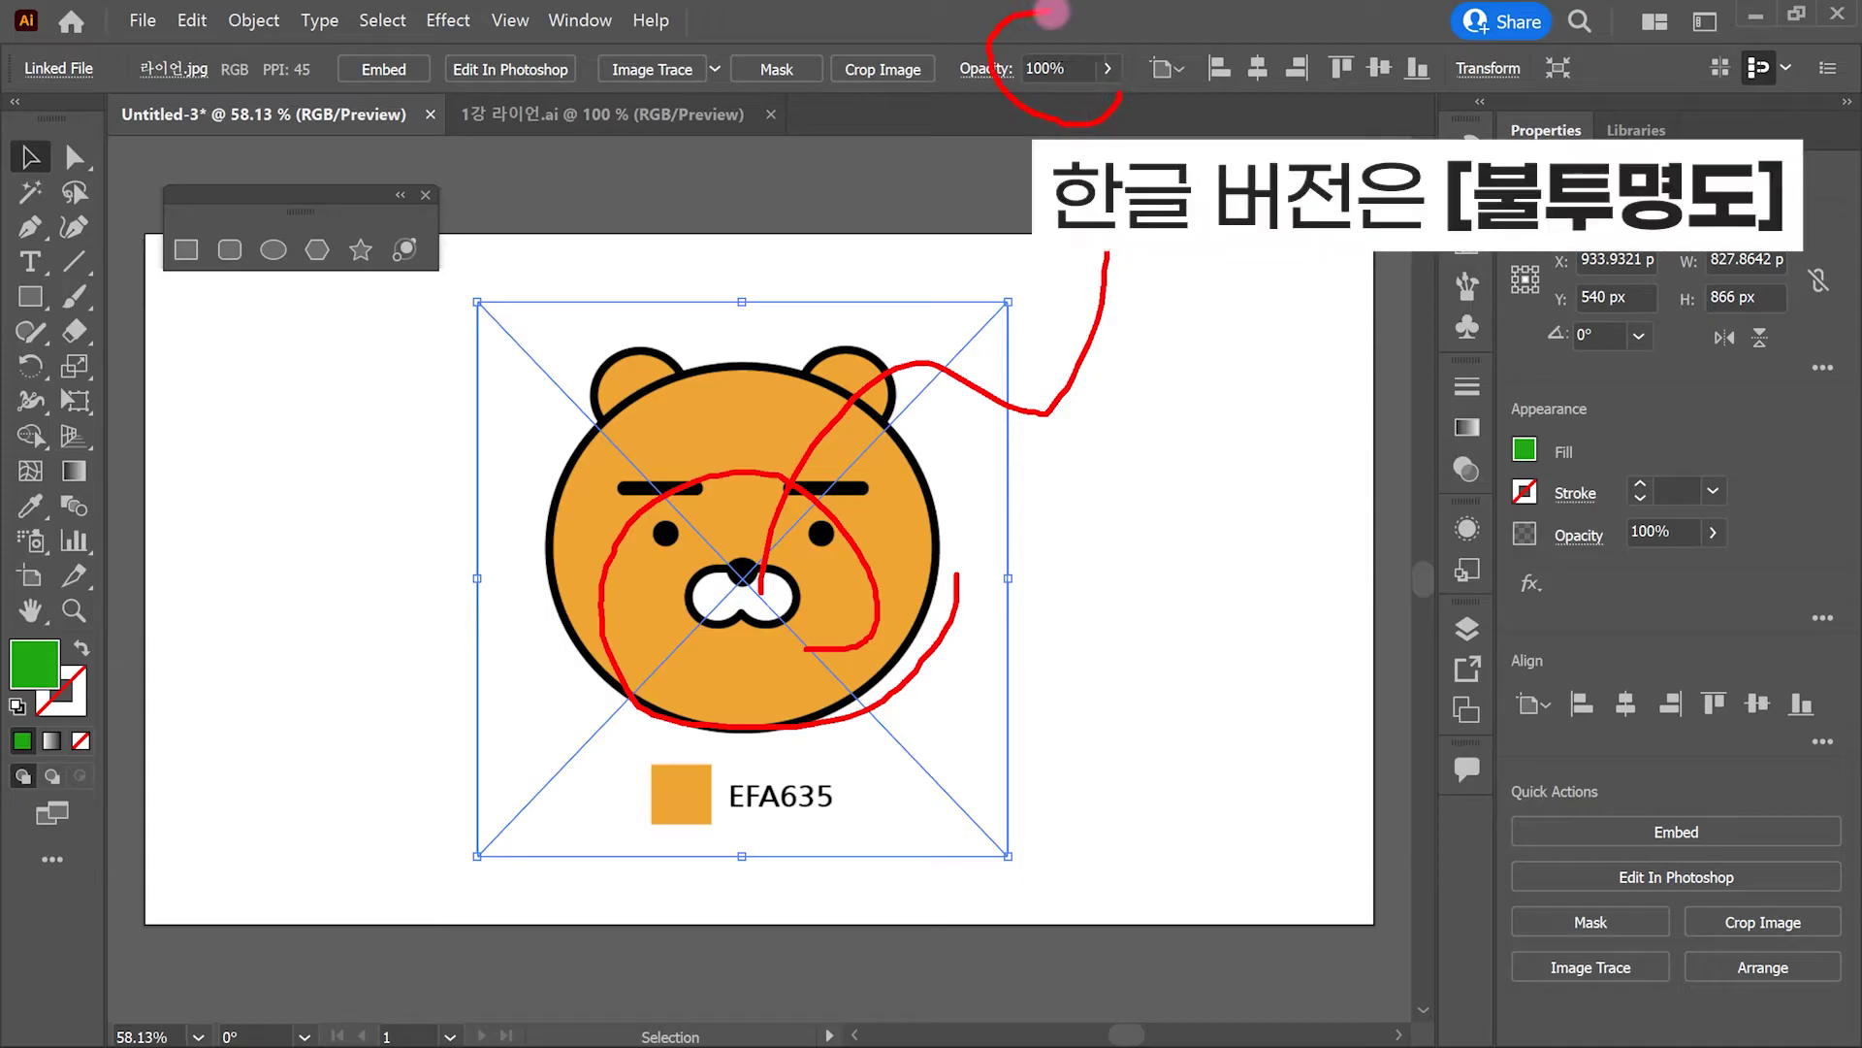
pyautogui.click(970, 68)
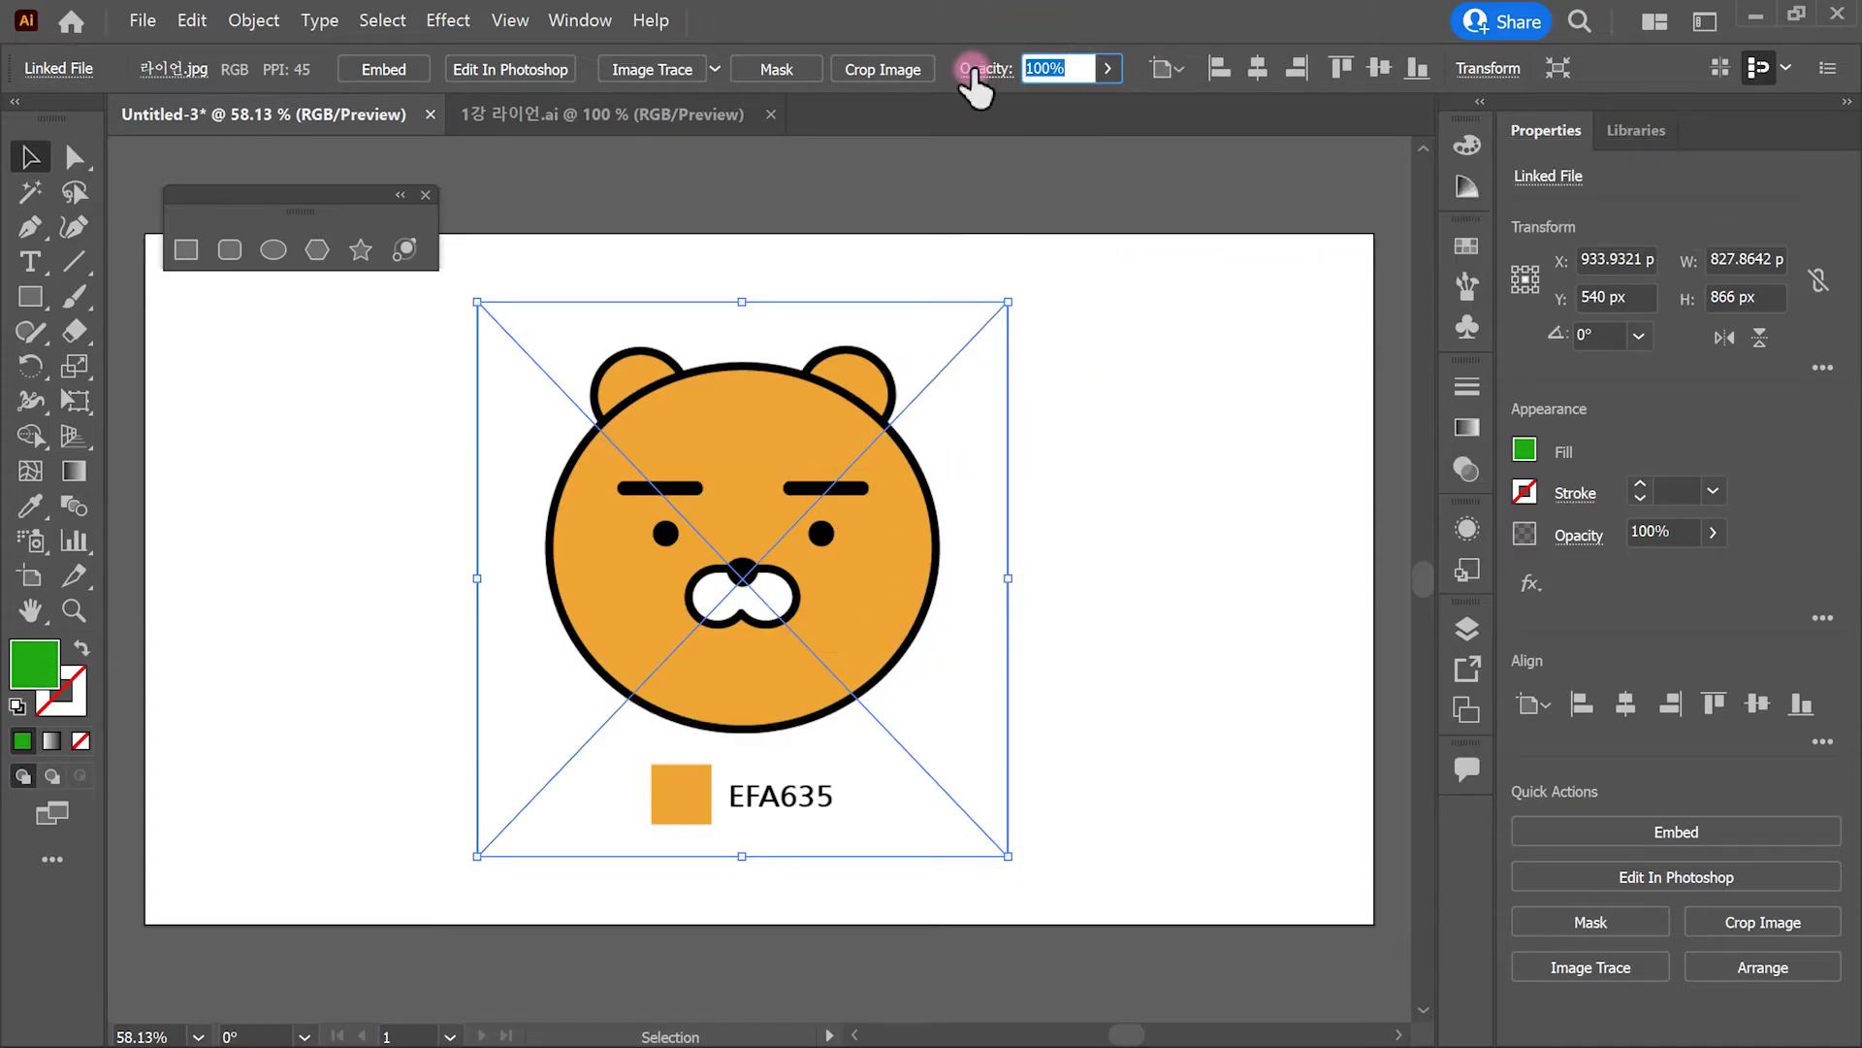
pyautogui.write('30')
pyautogui.press('Return')
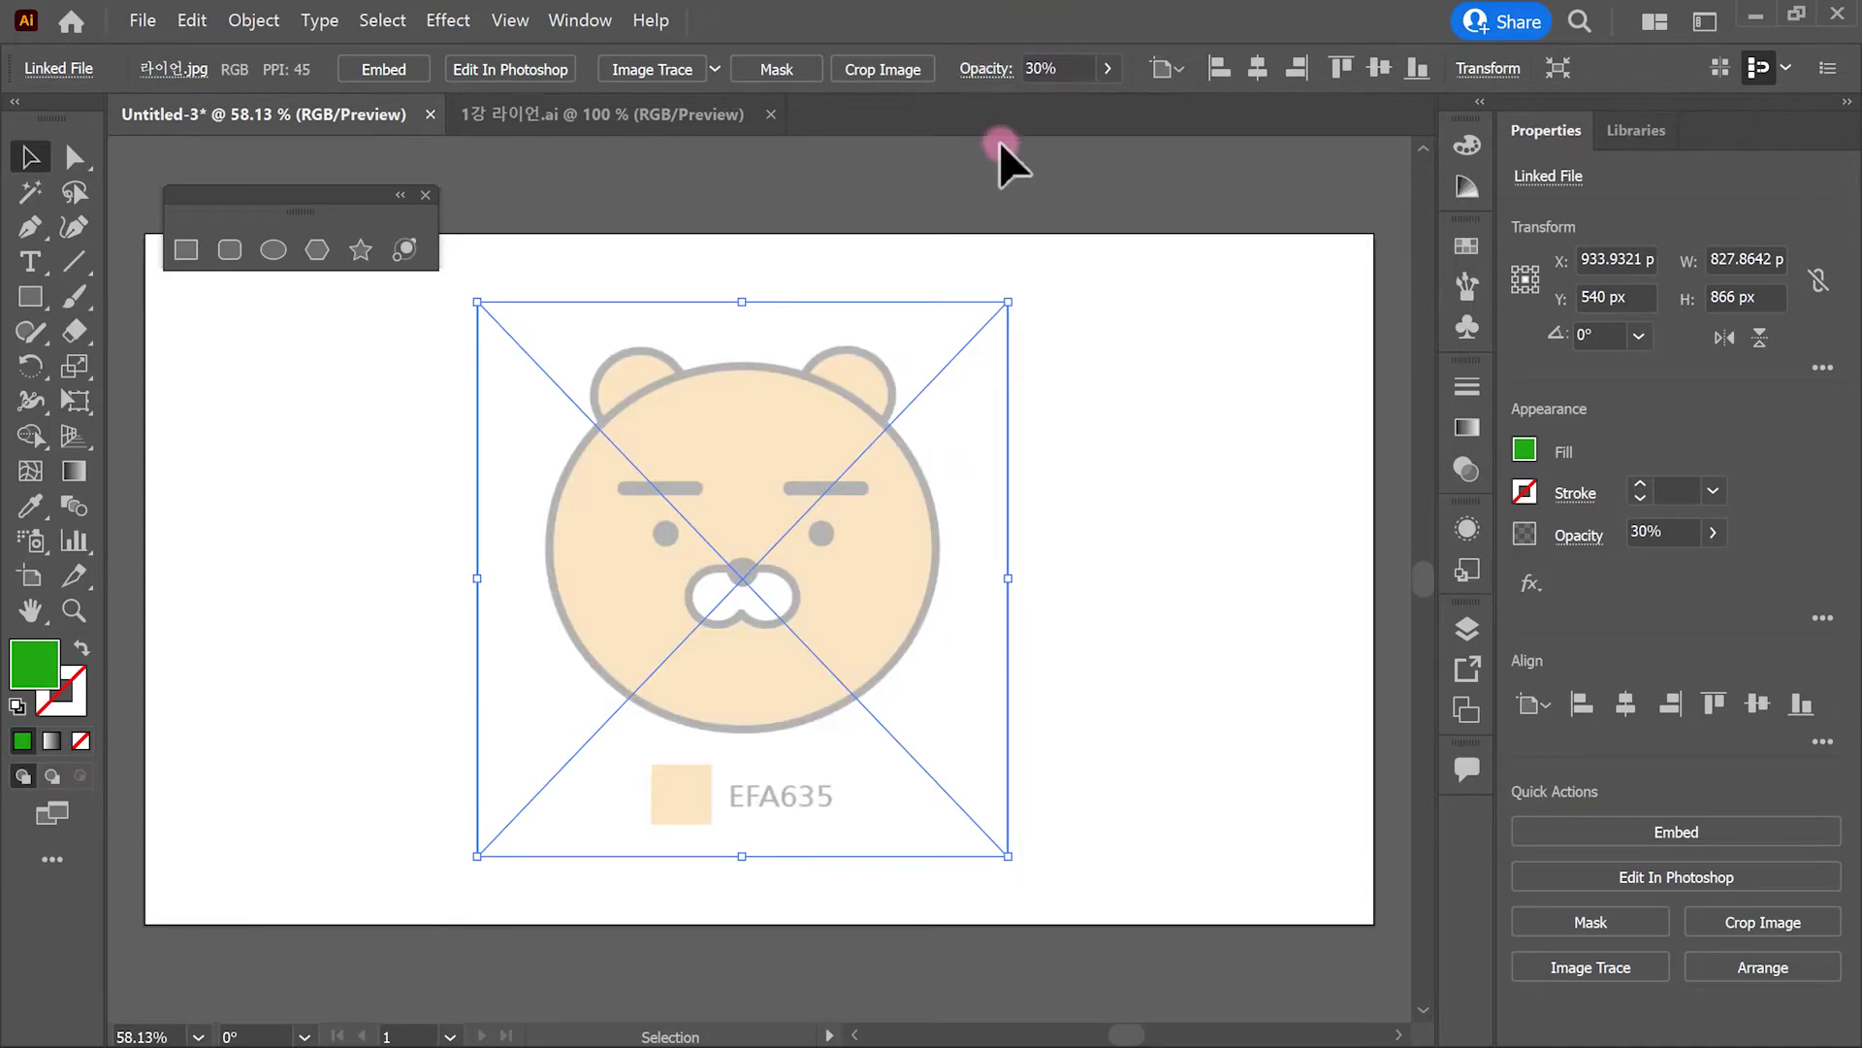
pyautogui.moveTo(1023, 355); pyautogui.dragTo(987, 451)
pyautogui.moveTo(1069, 384); pyautogui.dragTo(995, 491)
pyautogui.moveTo(988, 384)
pyautogui.mouseDown()
pyautogui.moveTo(956, 477)
pyautogui.moveTo(1034, 518)
pyautogui.mouseUp()
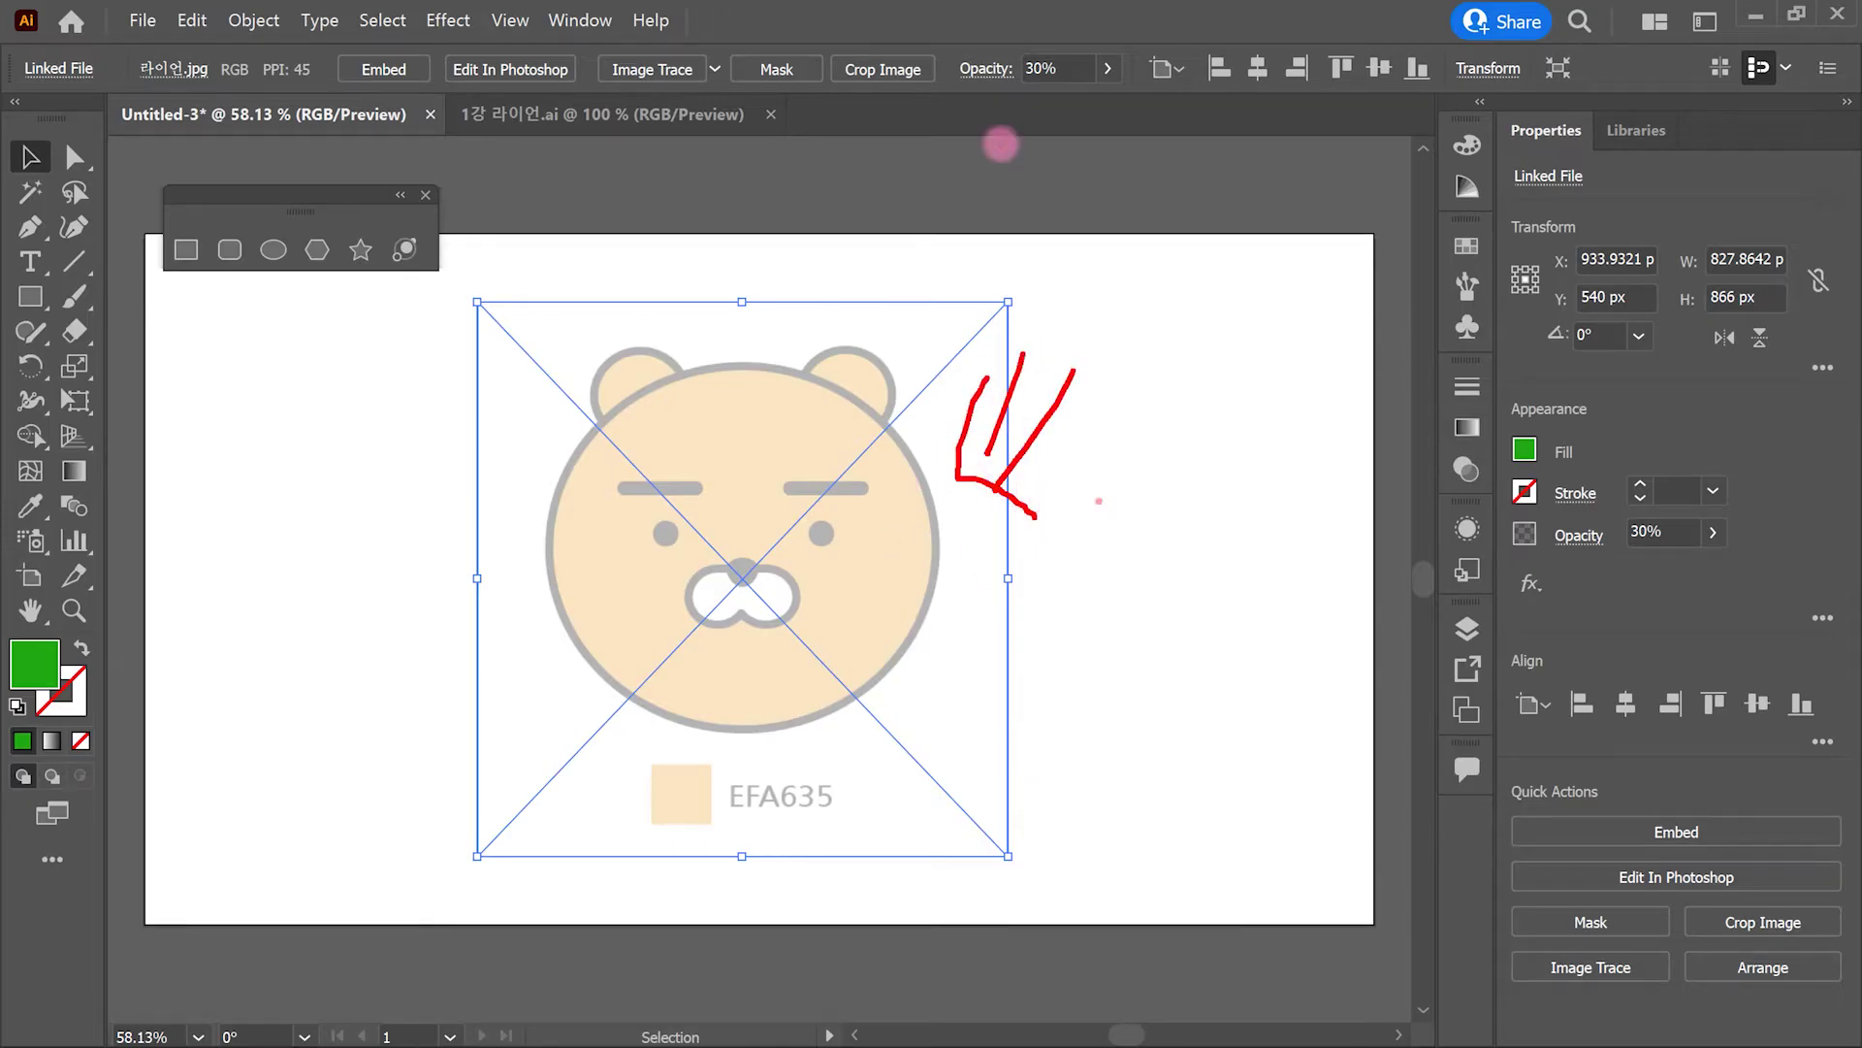
pyautogui.press('Escape')
pyautogui.click(1000, 145)
# Step: Shift the faded lion image slightly up and left, and lock it on the artboard
pyautogui.moveTo(640, 602)
pyautogui.mouseDown()
pyautogui.moveTo(748, 568)
pyautogui.moveTo(704, 591)
pyautogui.moveTo(630, 589)
pyautogui.mouseUp()
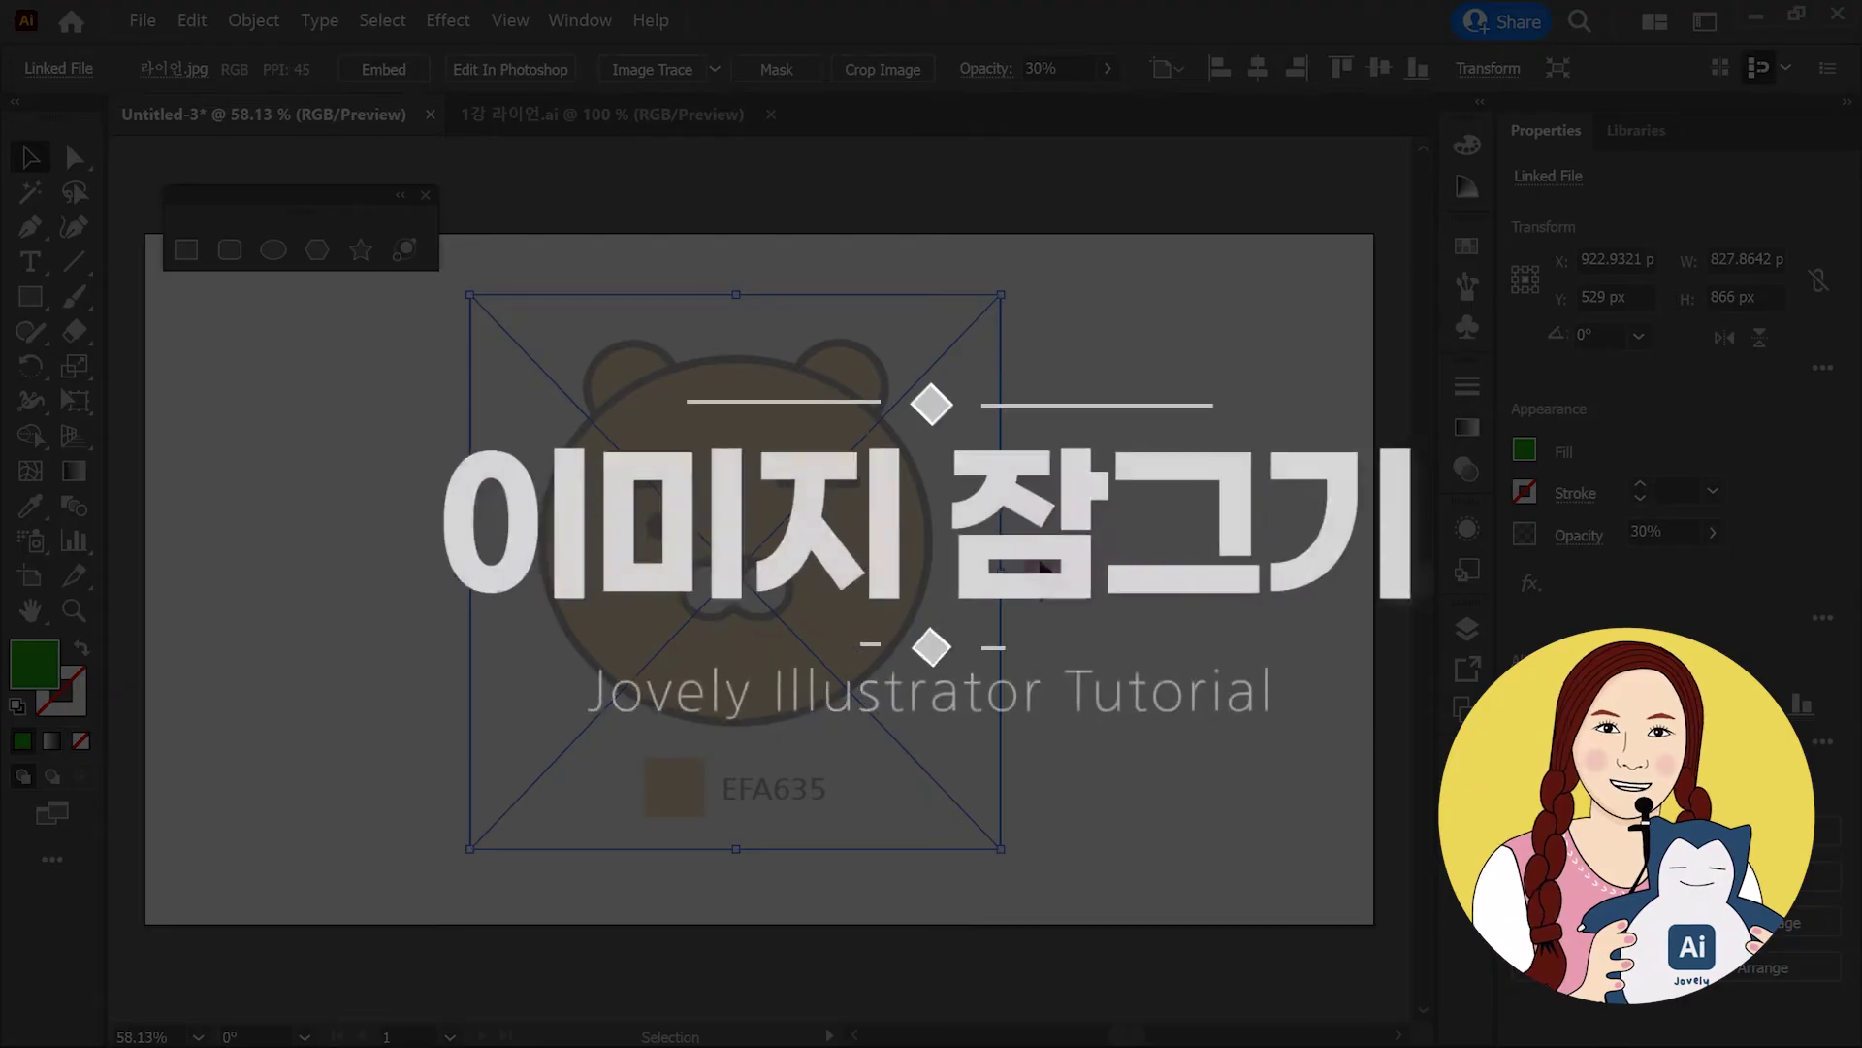
pyautogui.click(1075, 320)
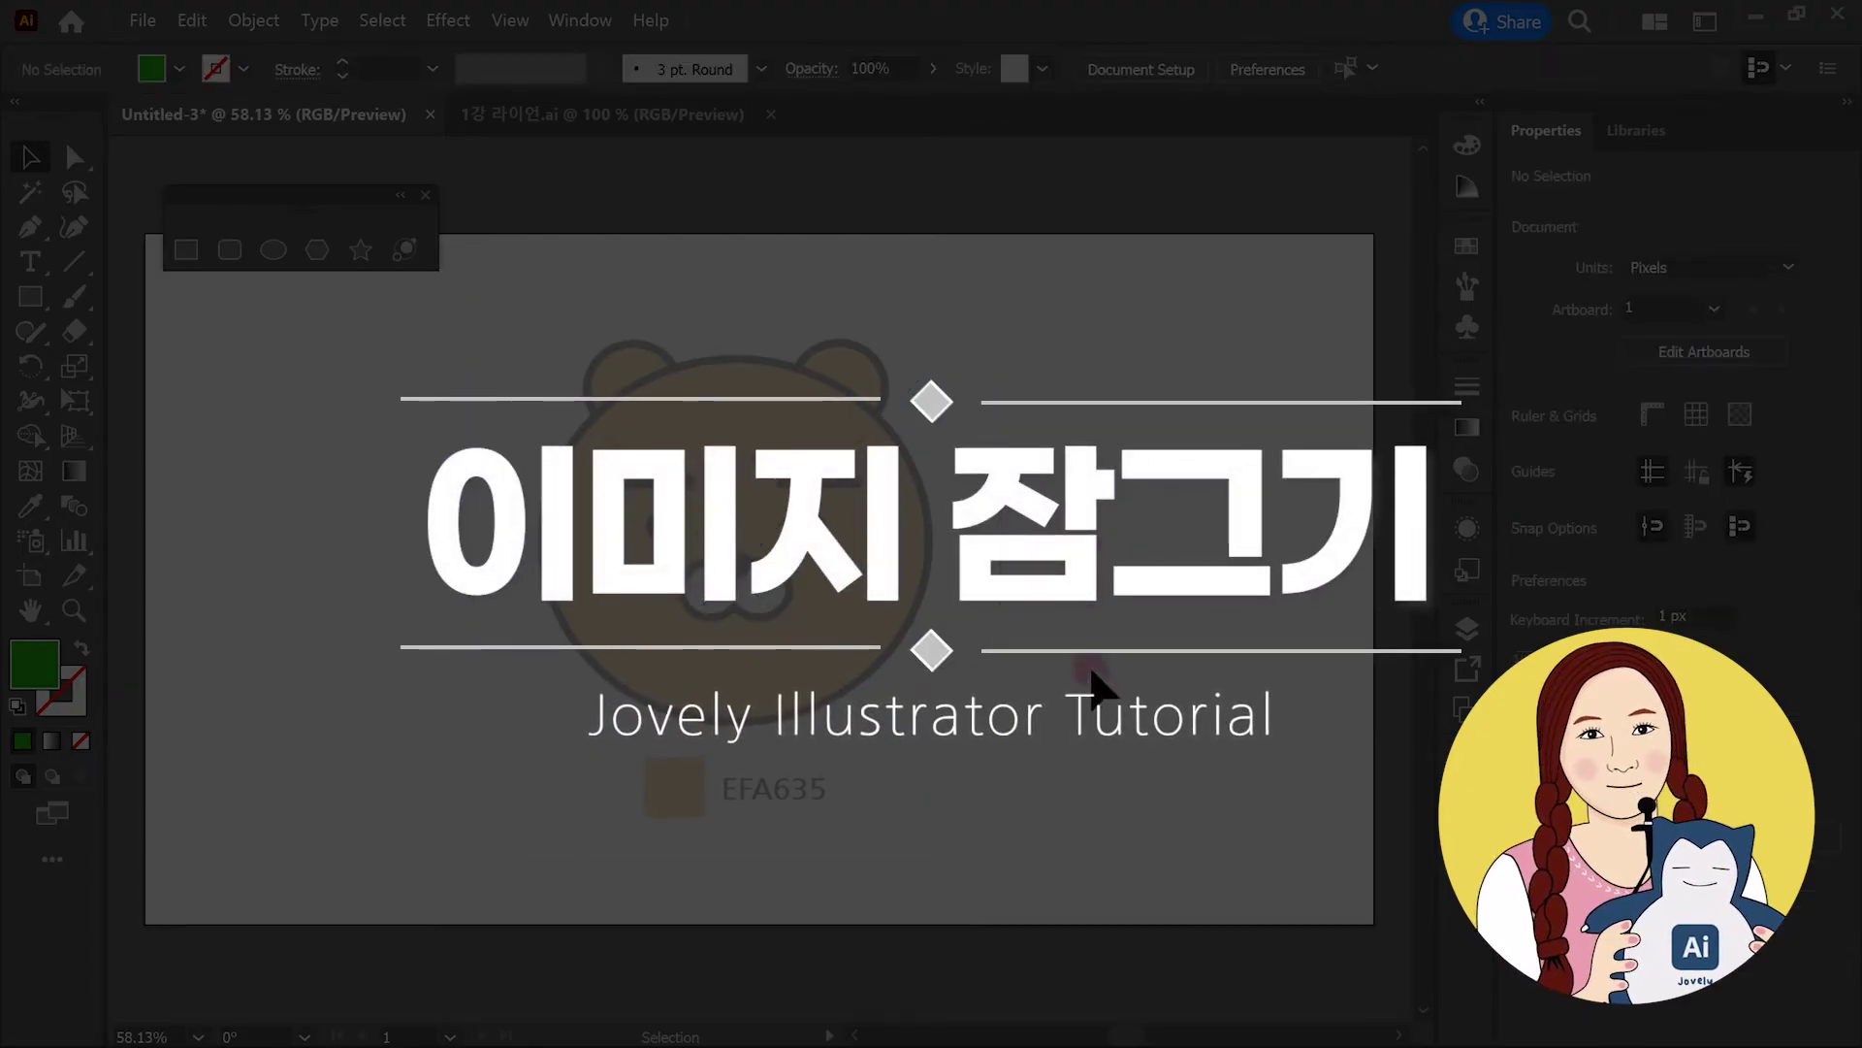
pyautogui.click(891, 559)
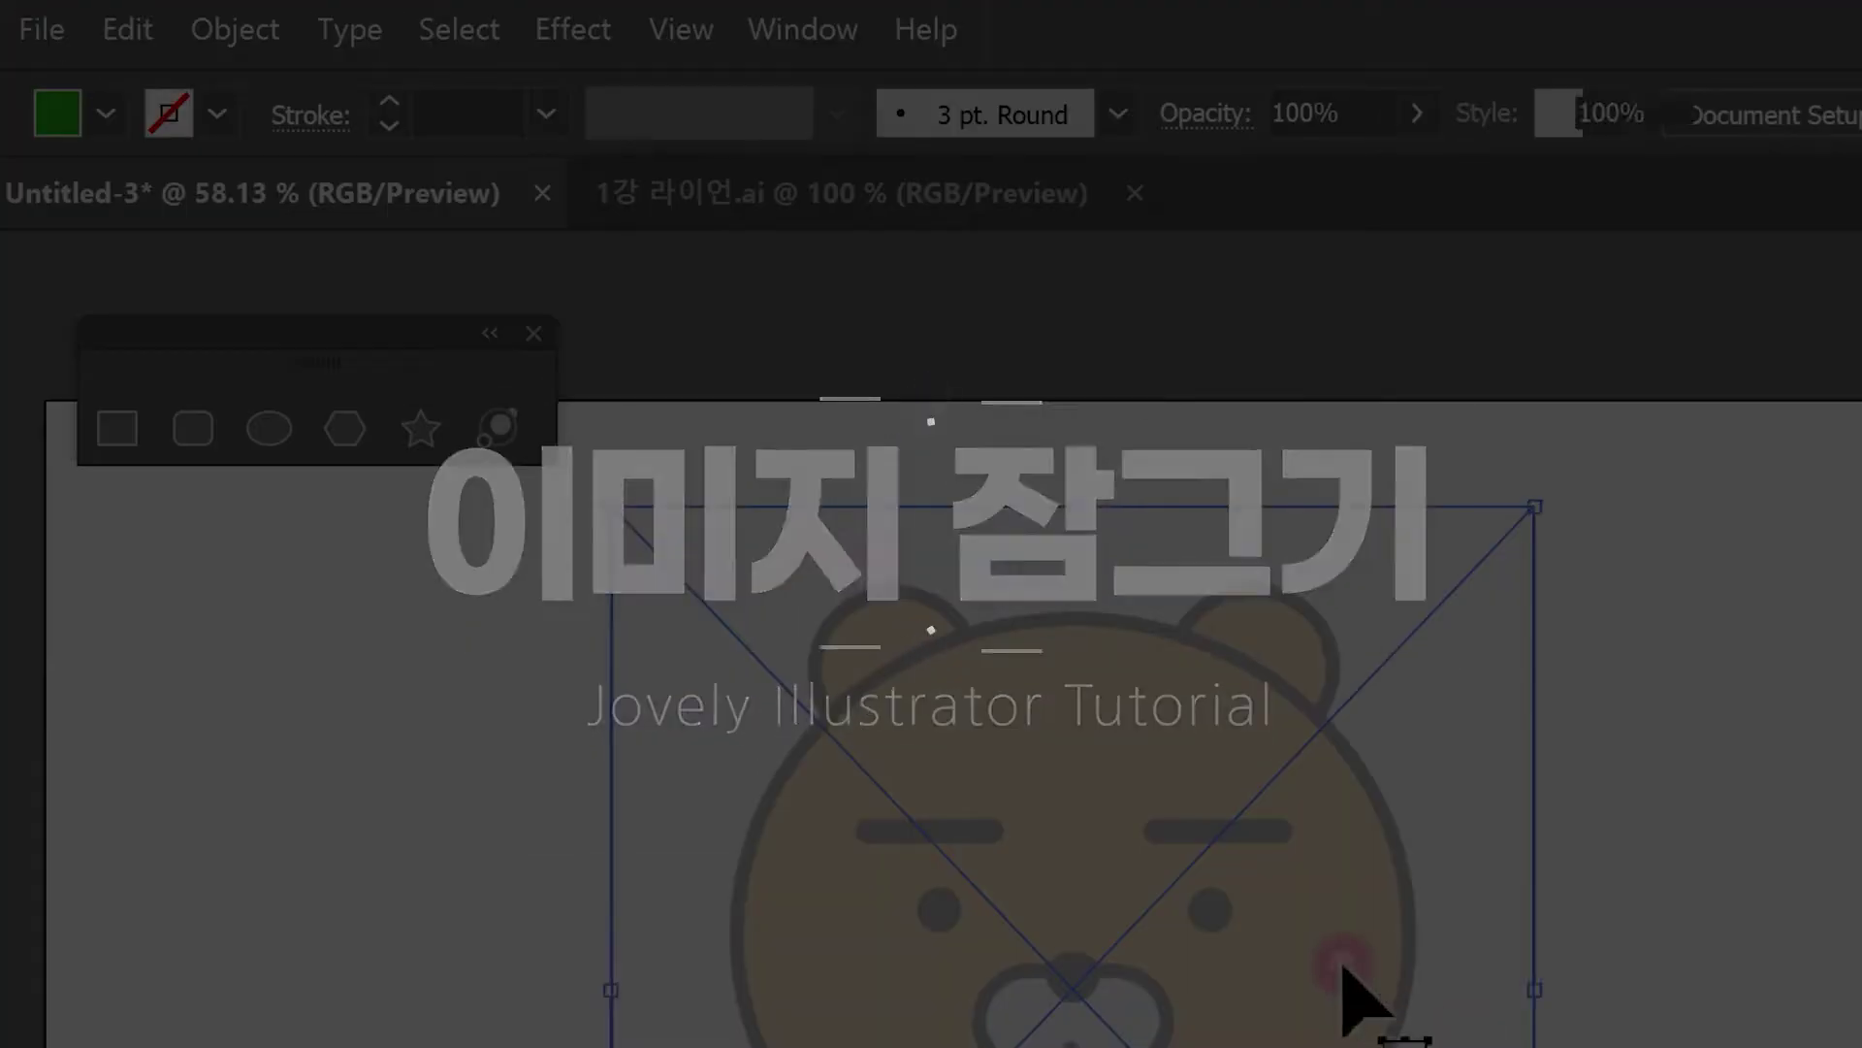
pyautogui.click(237, 31)
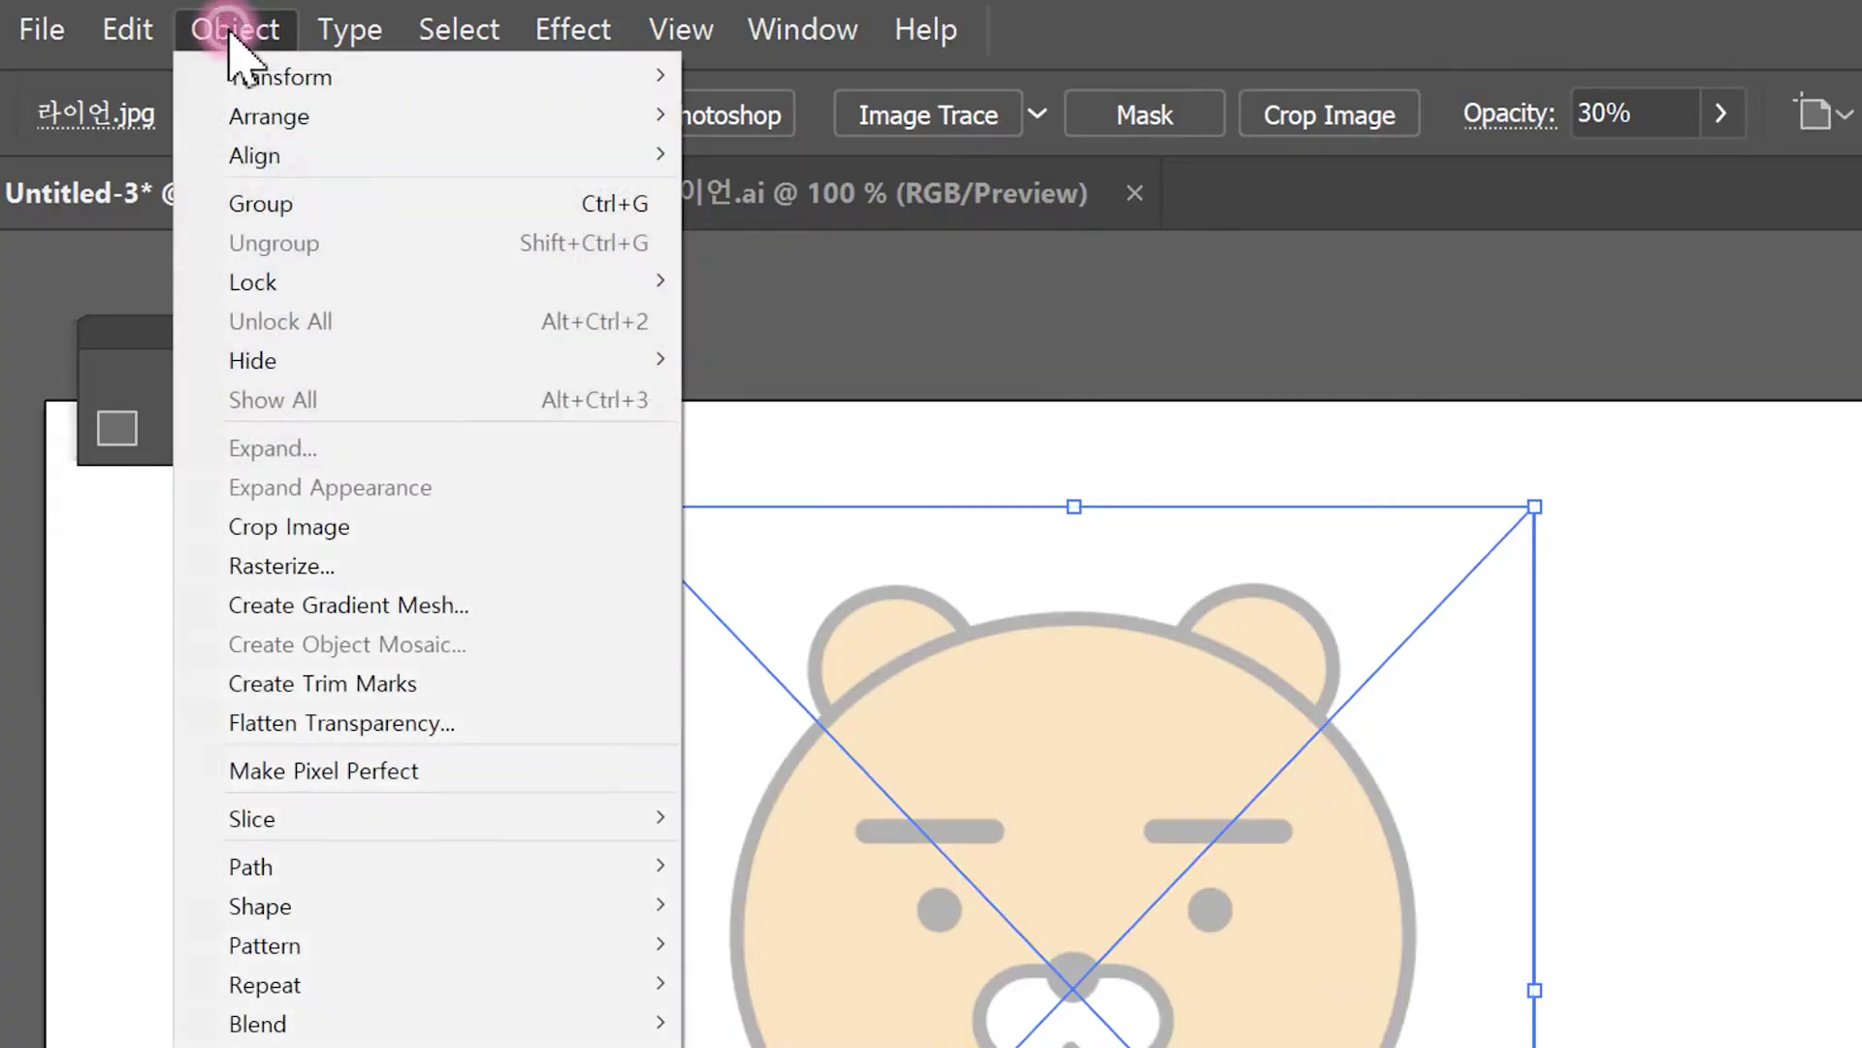
pyautogui.click(320, 281)
pyautogui.click(830, 274)
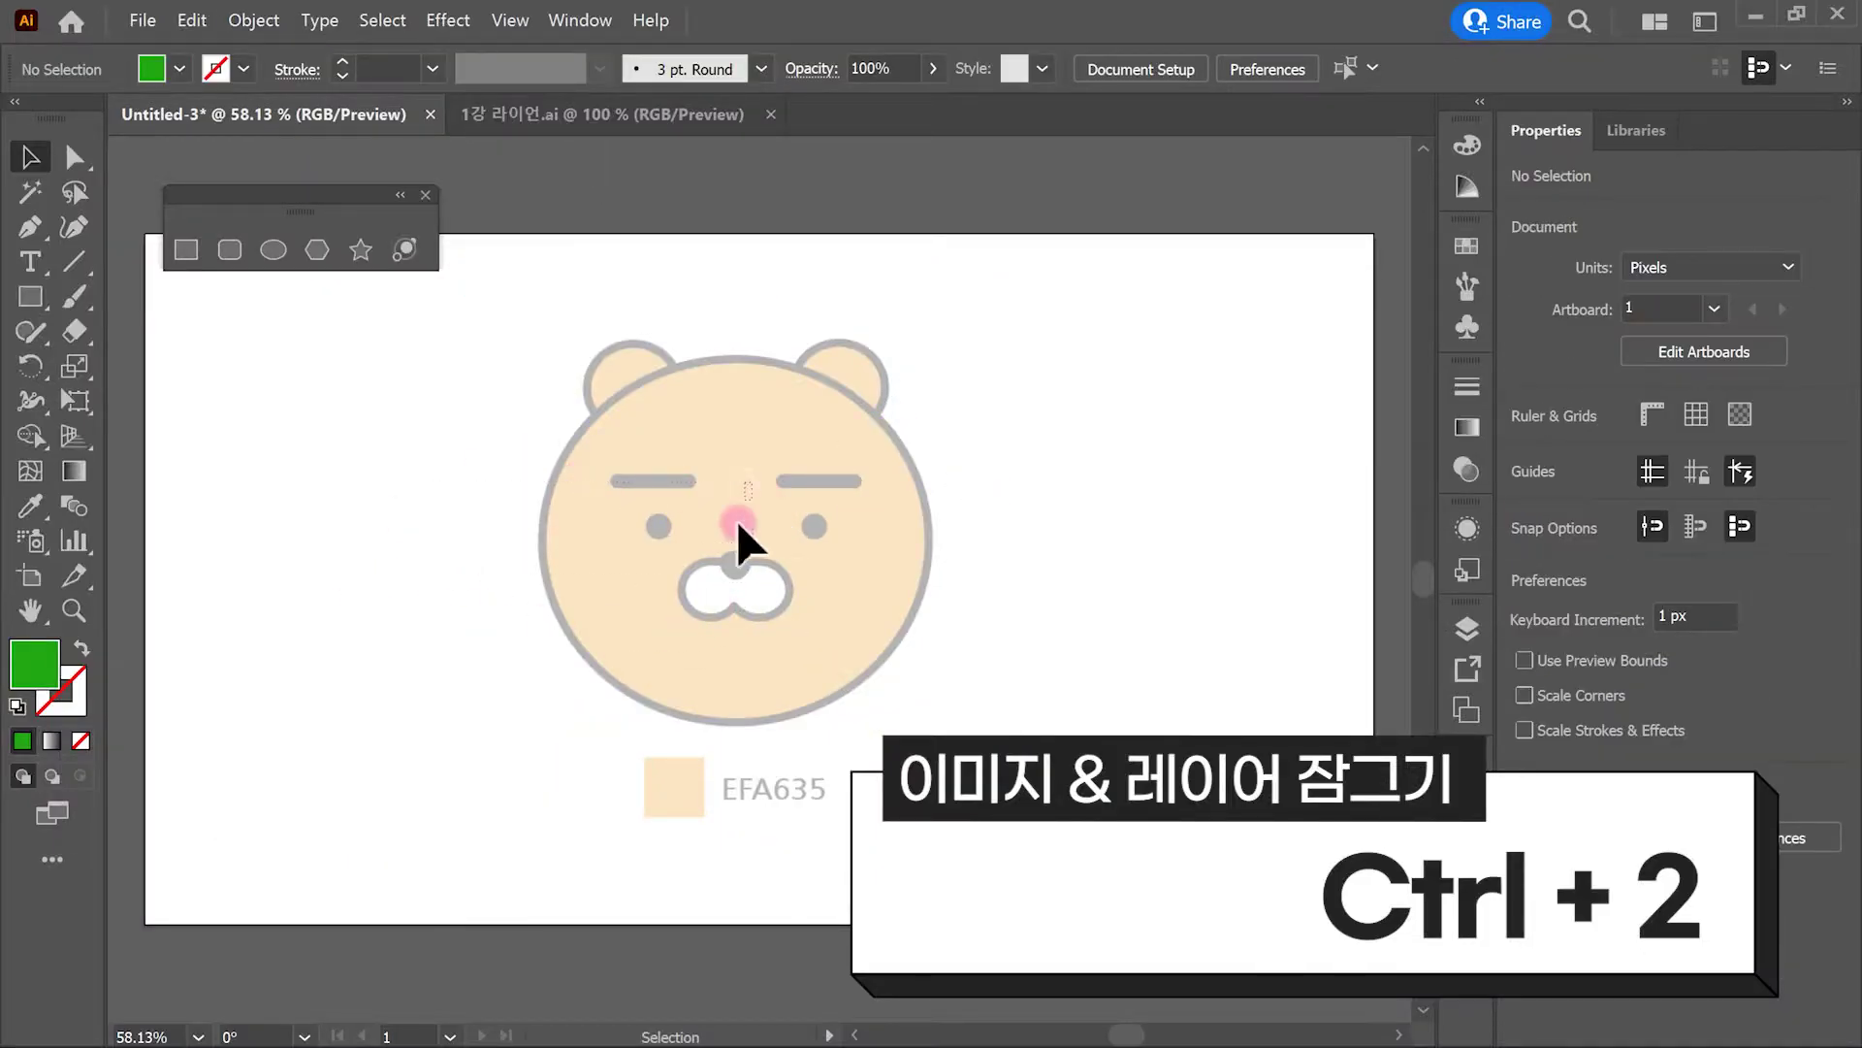
pyautogui.moveTo(350, 491); pyautogui.dragTo(916, 716)
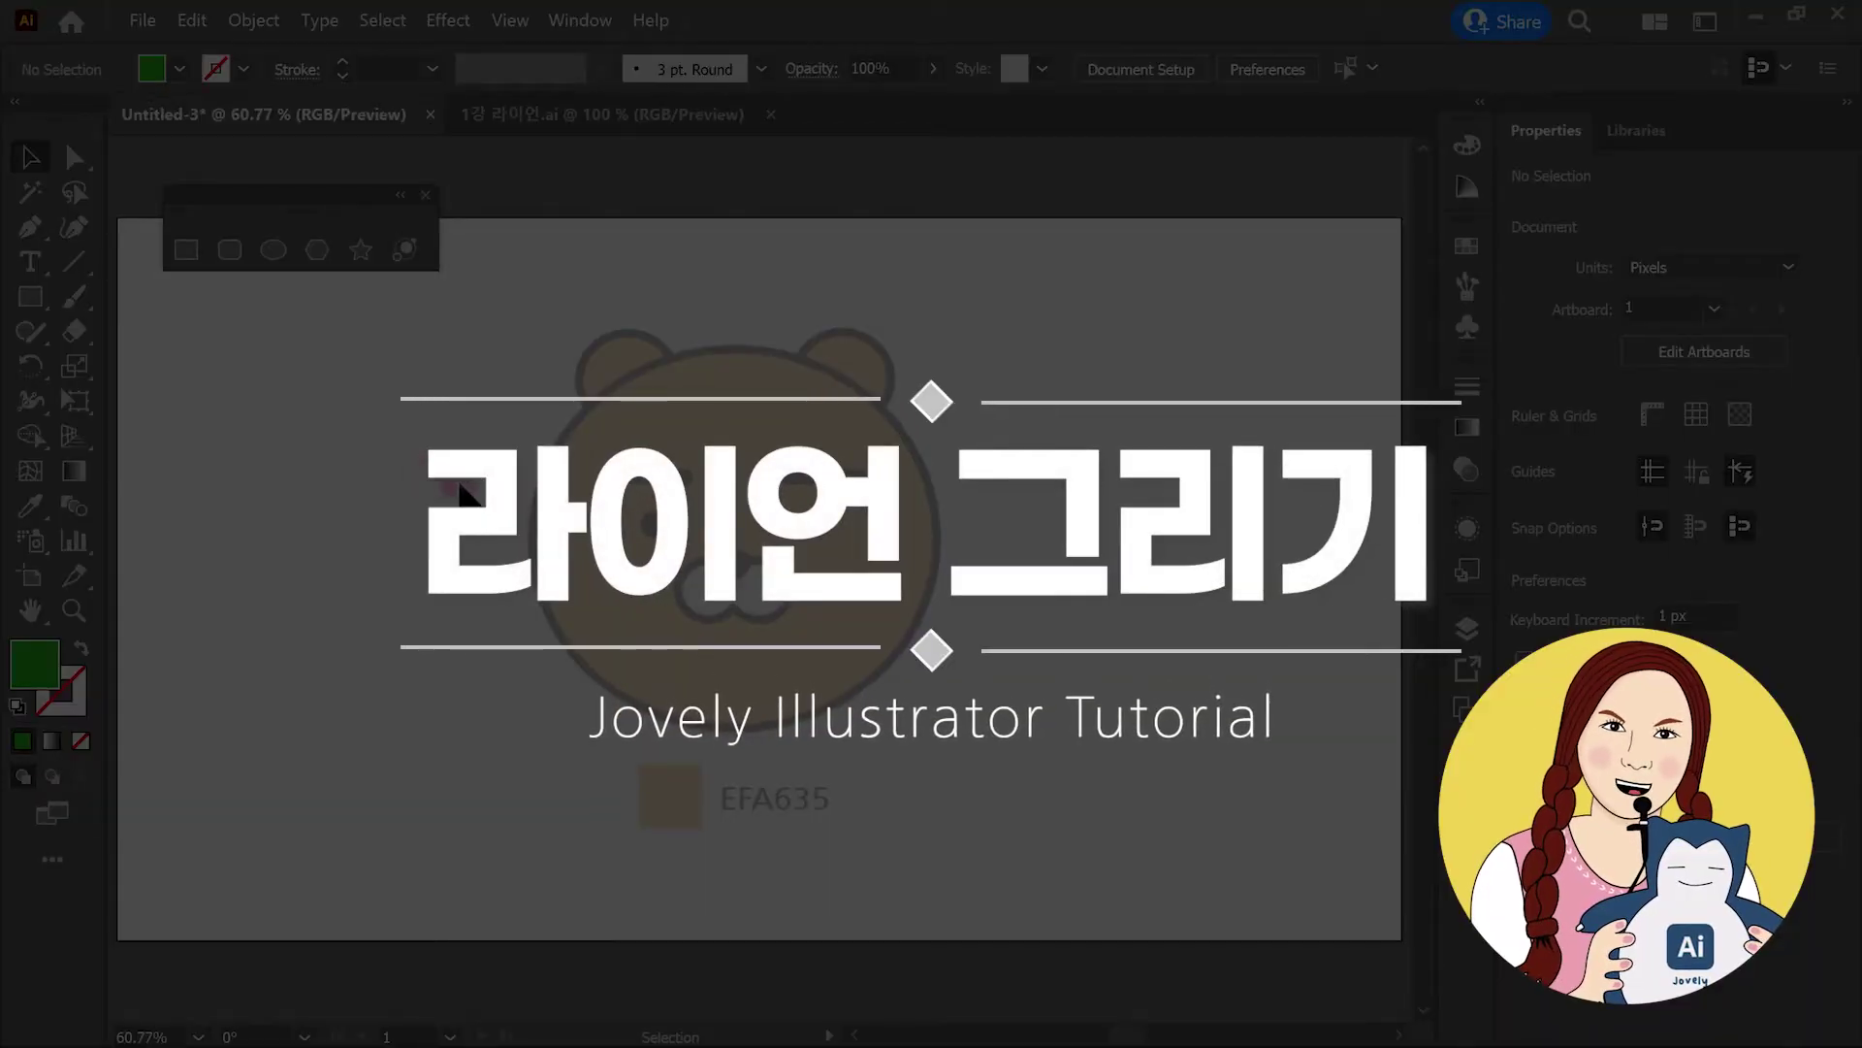
# Step: Draw an ellipse of about 632 by 598 px over the lion's face
pyautogui.moveTo(672, 349)
pyautogui.mouseDown()
pyautogui.moveTo(559, 461)
pyautogui.moveTo(622, 672)
pyautogui.moveTo(910, 654)
pyautogui.moveTo(743, 304)
pyautogui.moveTo(614, 338)
pyautogui.mouseUp()
pyautogui.press('Escape')
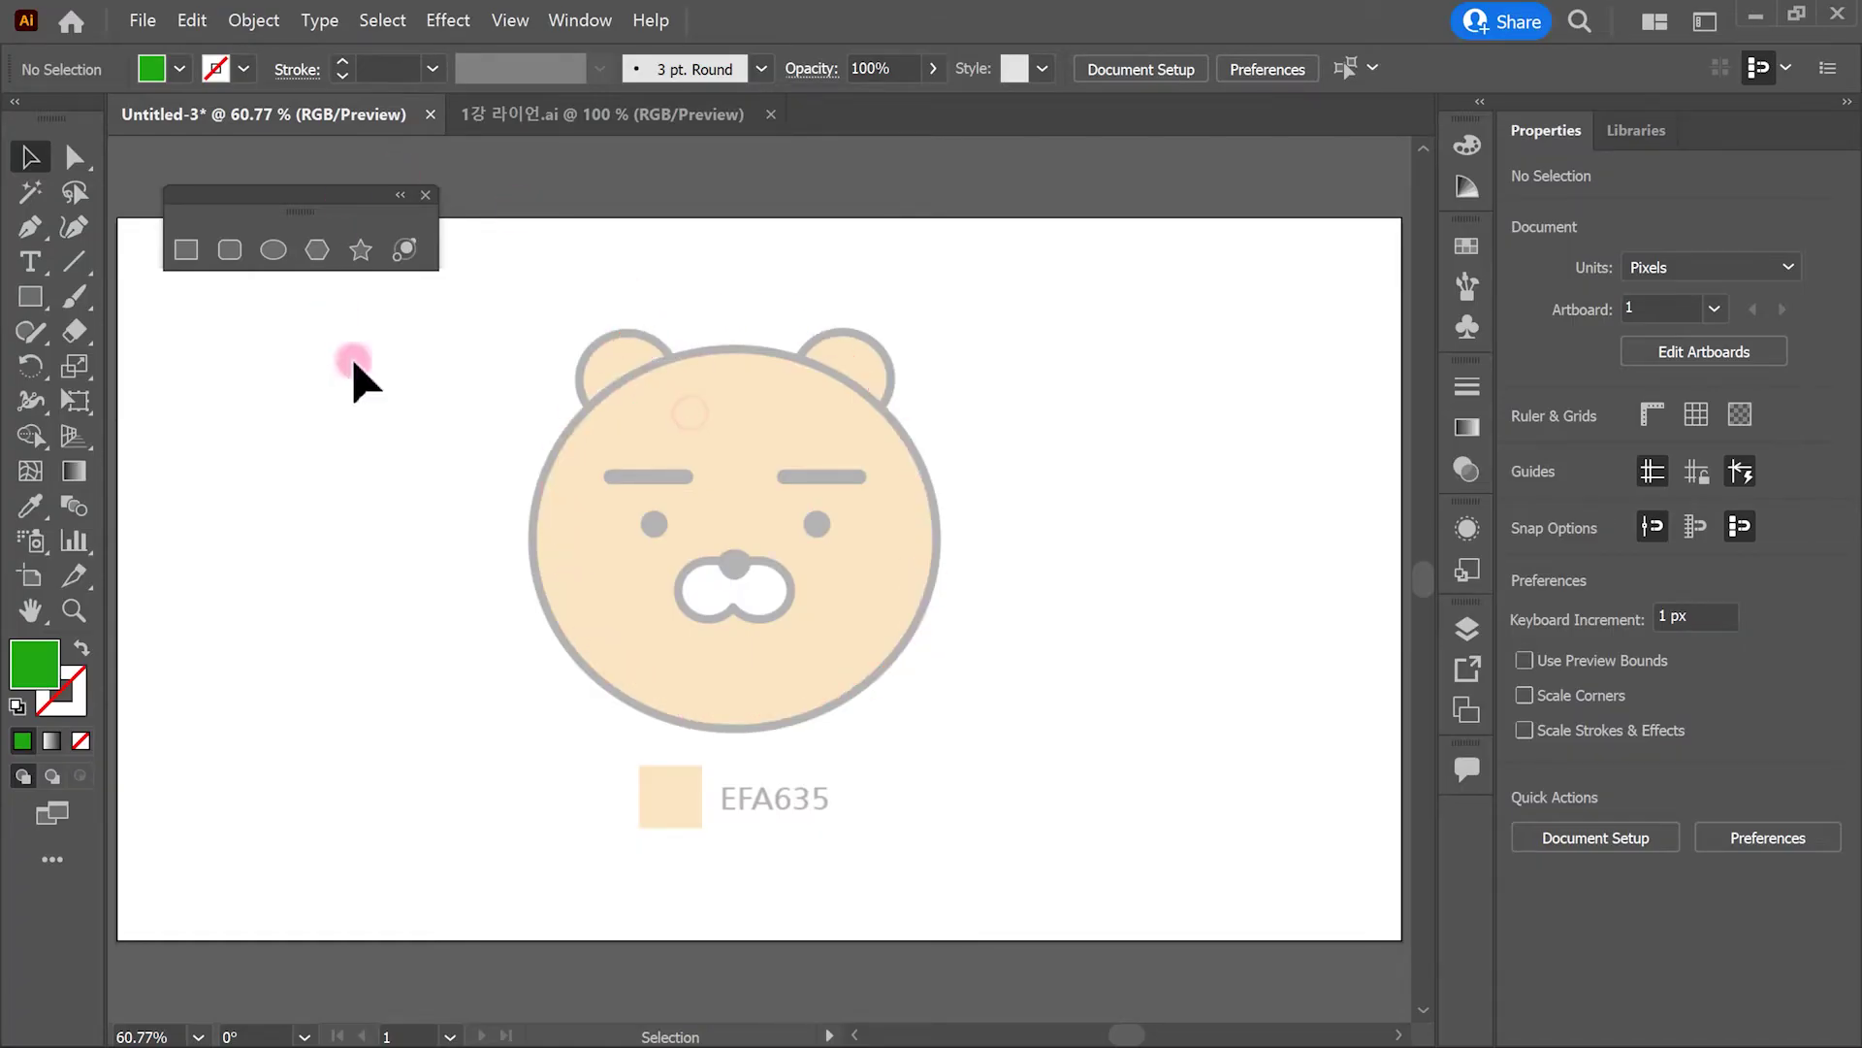
pyautogui.click(273, 250)
pyautogui.moveTo(512, 320); pyautogui.dragTo(937, 720)
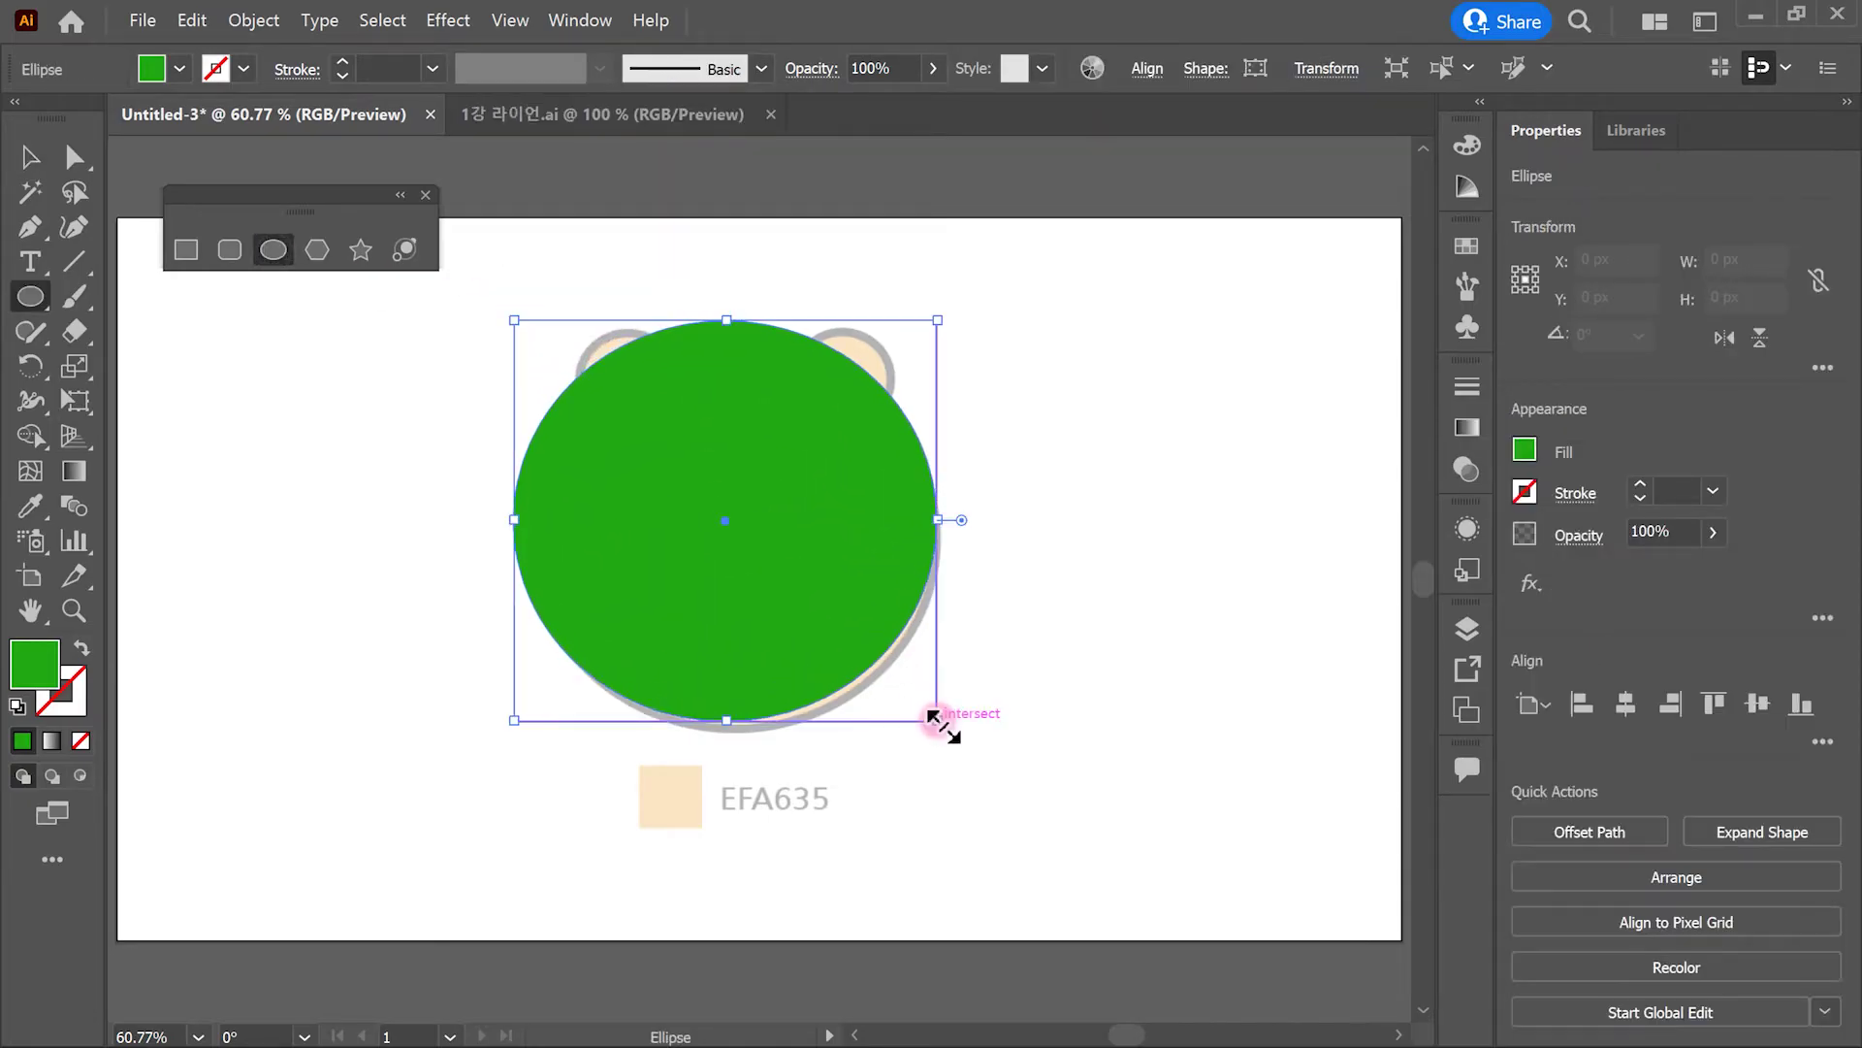
pyautogui.moveTo(723, 419); pyautogui.dragTo(792, 401)
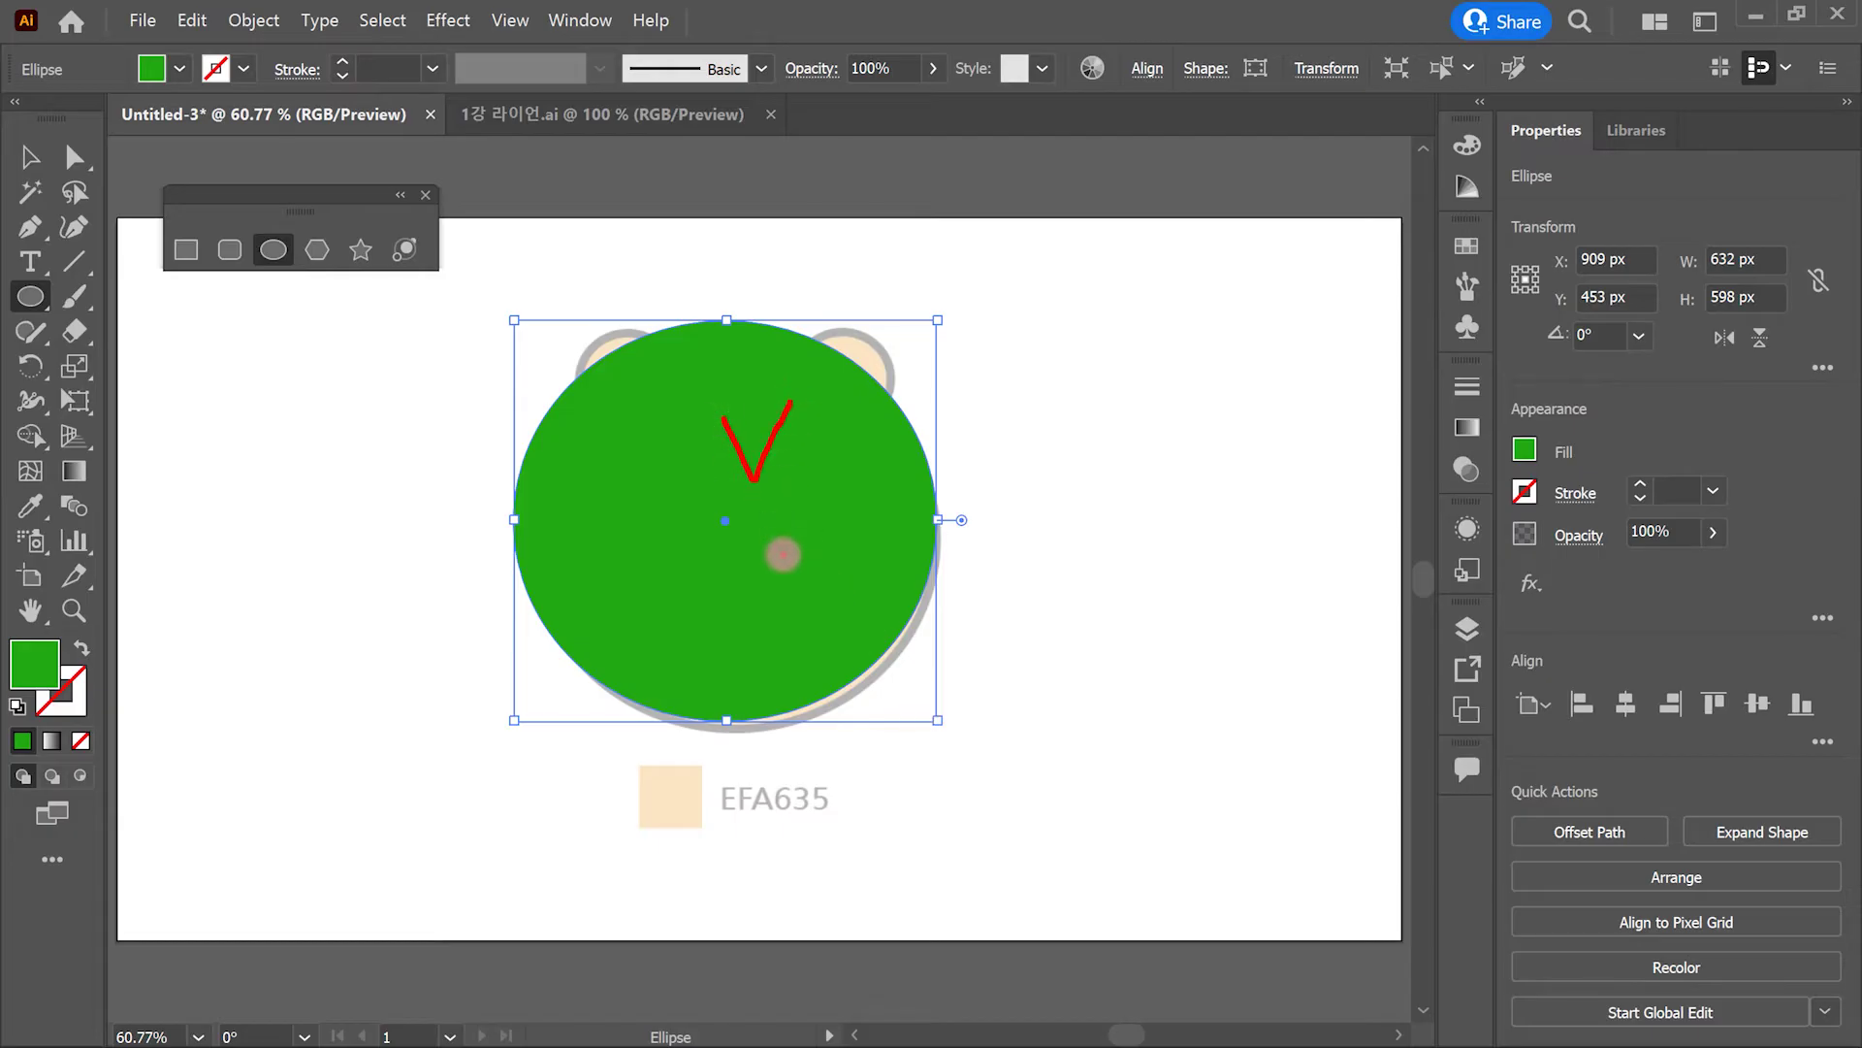
pyautogui.moveTo(986, 403); pyautogui.dragTo(908, 493)
pyautogui.moveTo(891, 411); pyautogui.dragTo(987, 519)
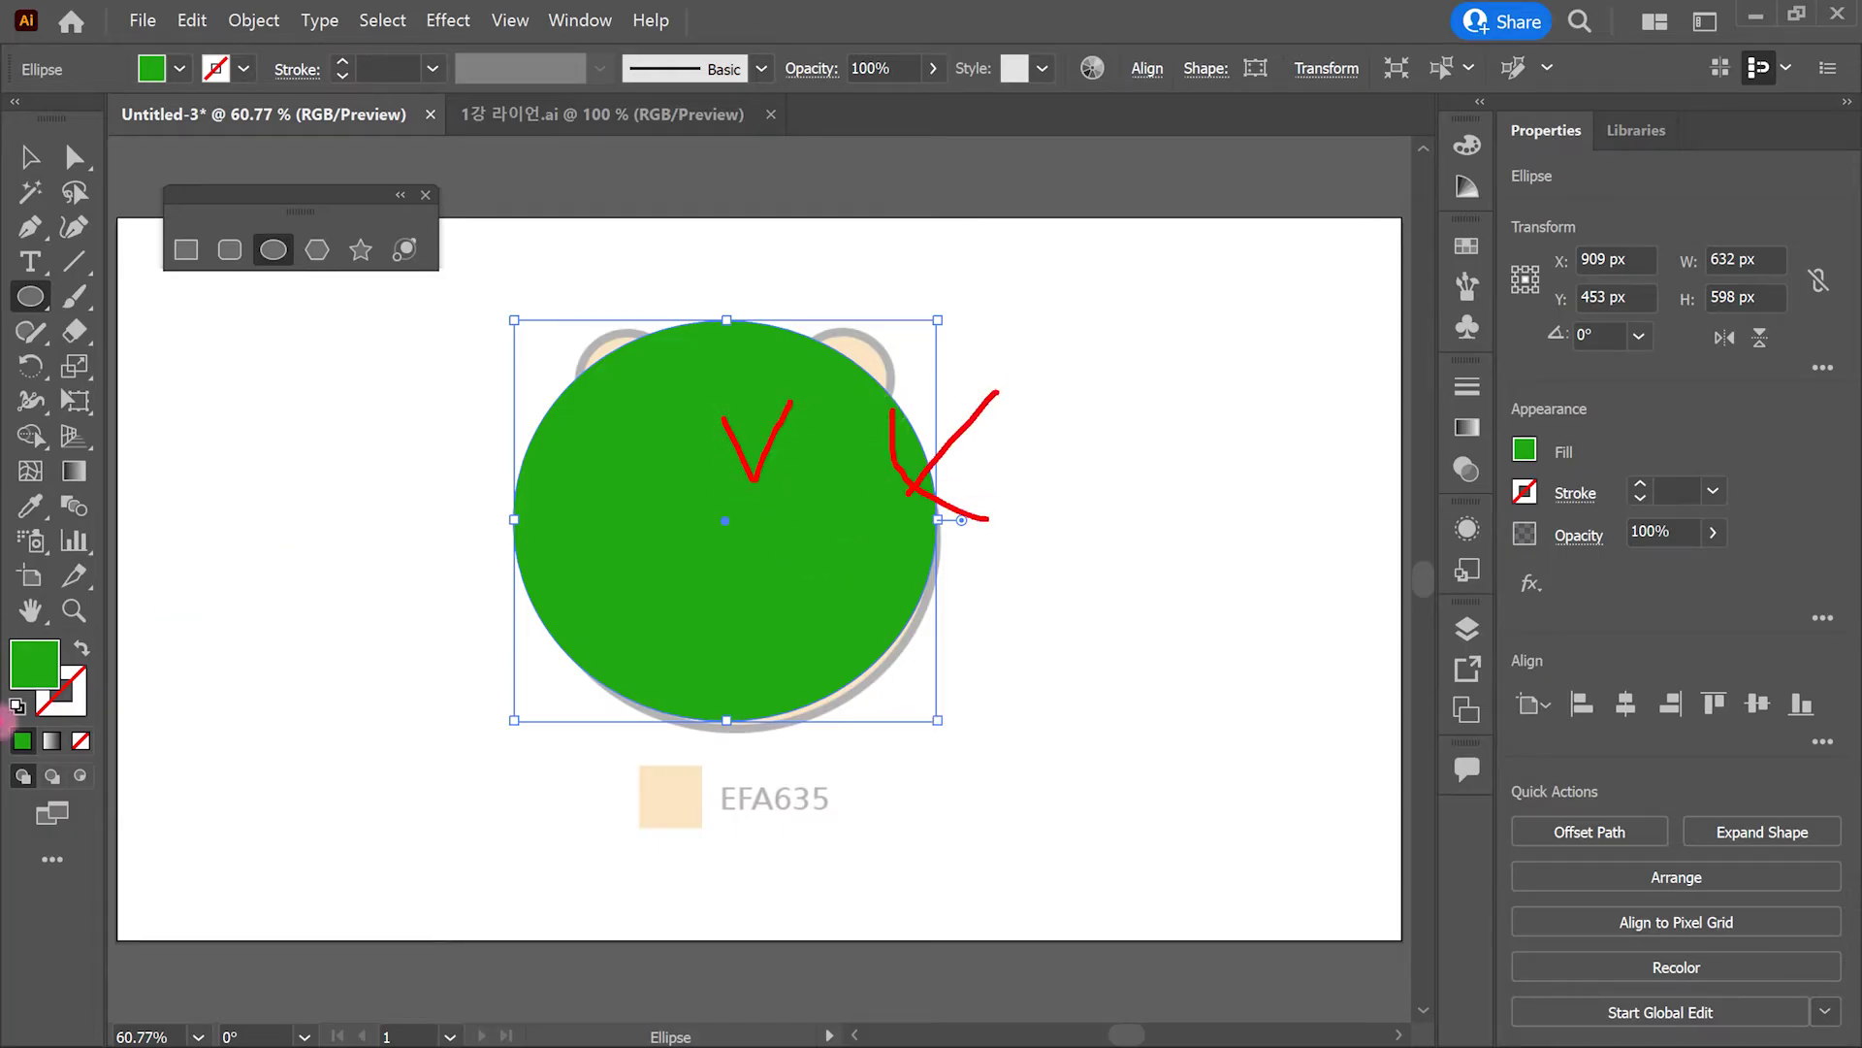
# Step: Remove the face ellipse's fill and give it a black stroke, 000000
pyautogui.moveTo(36, 691); pyautogui.dragTo(80, 726)
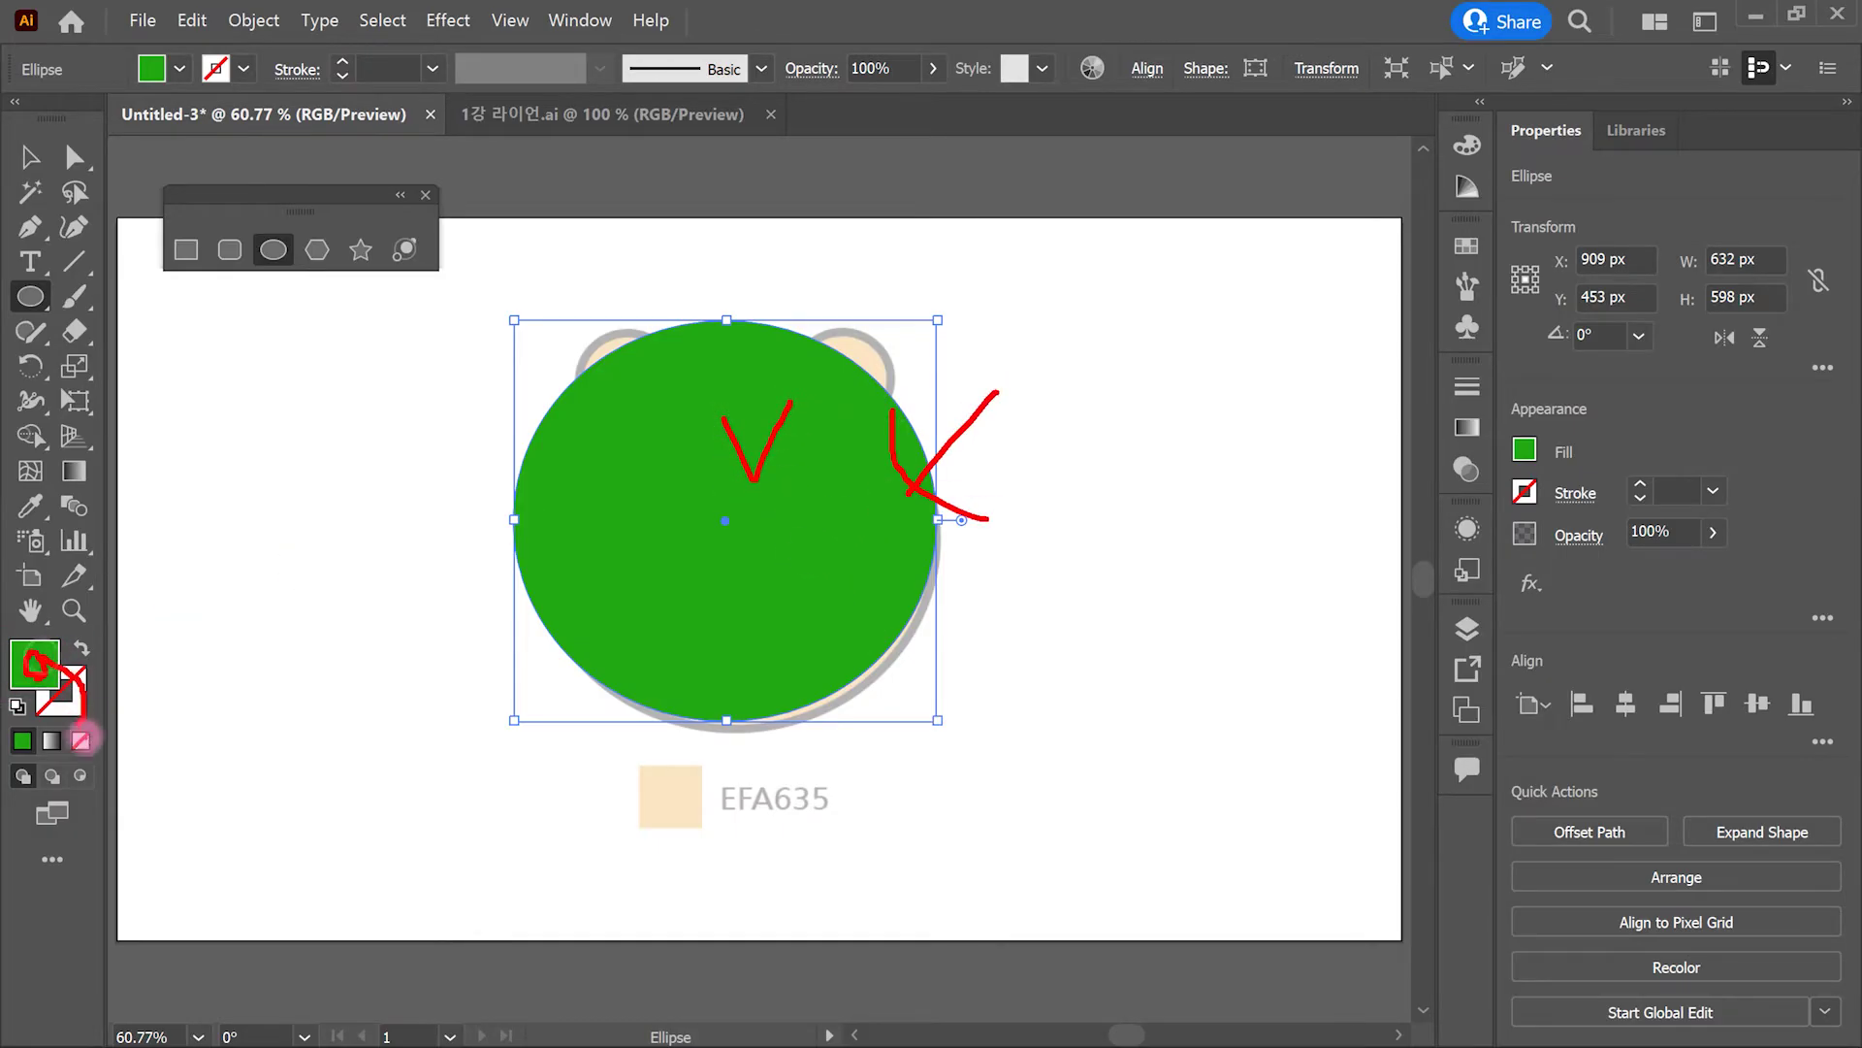
pyautogui.click(81, 741)
pyautogui.doubleClick(77, 708)
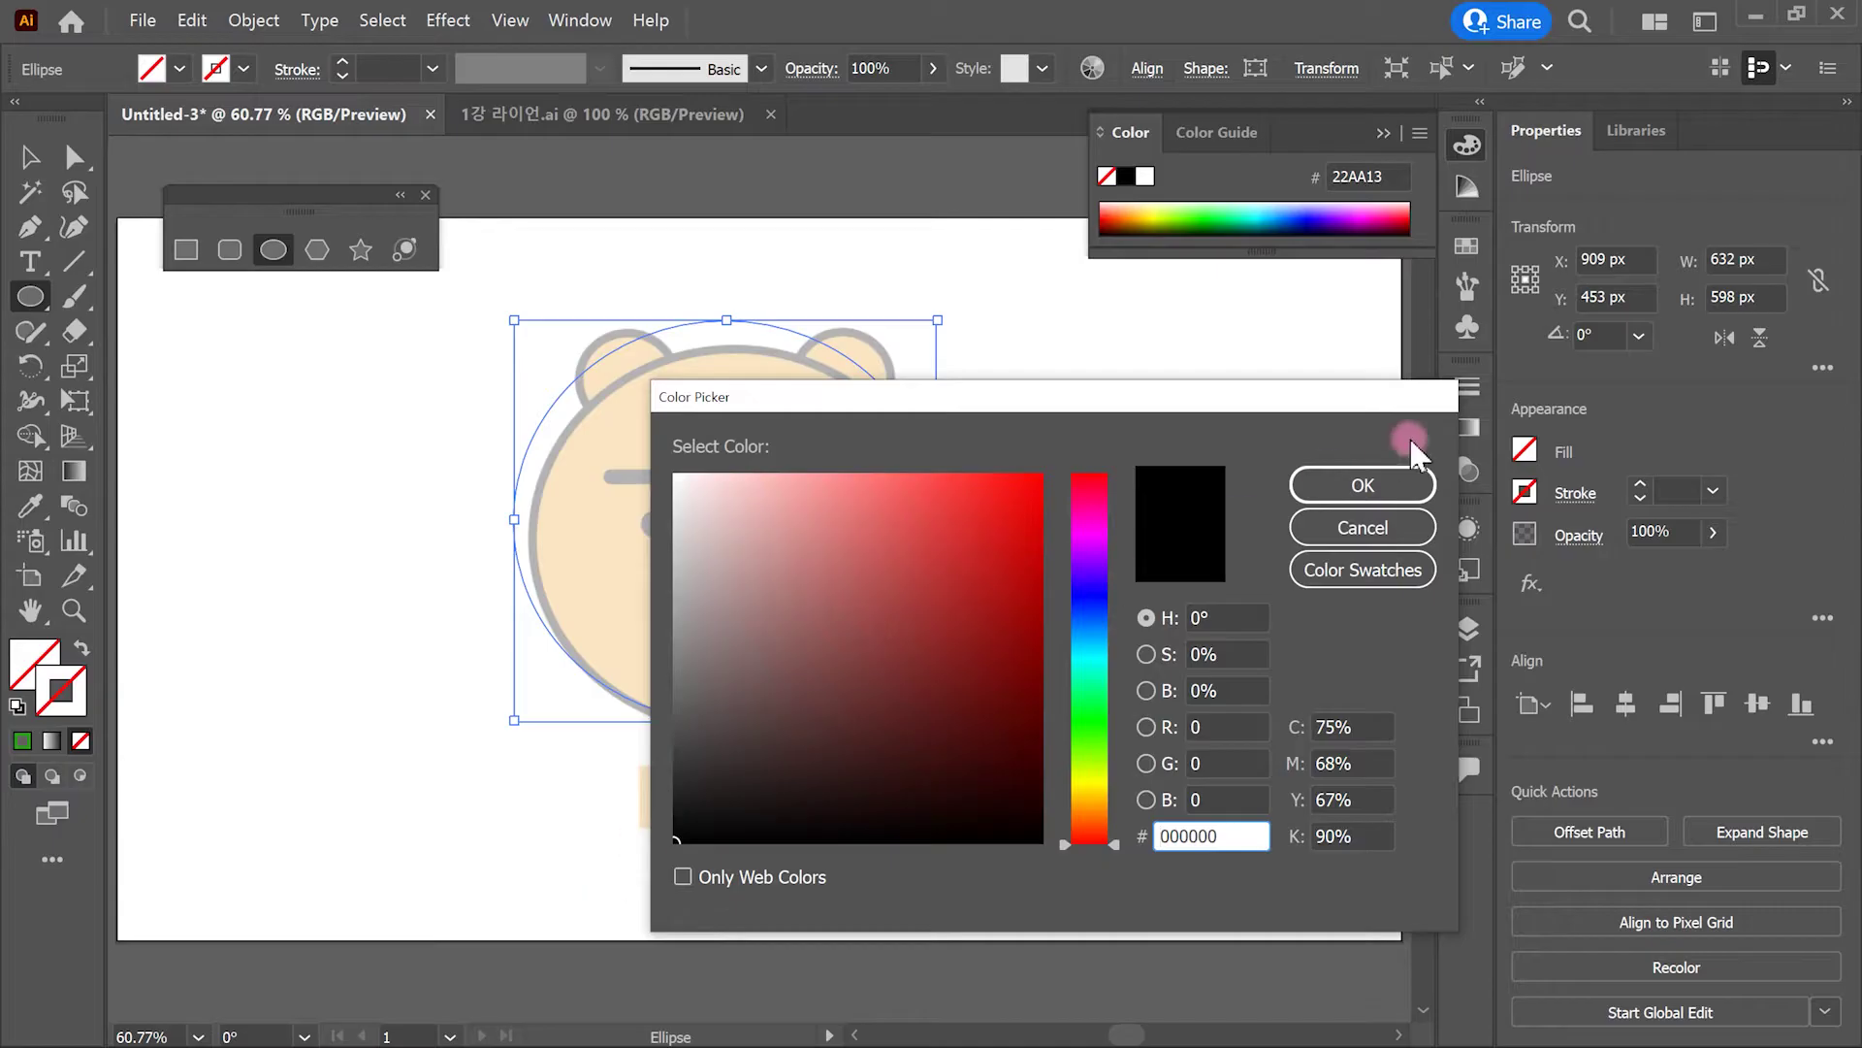
pyautogui.click(1368, 485)
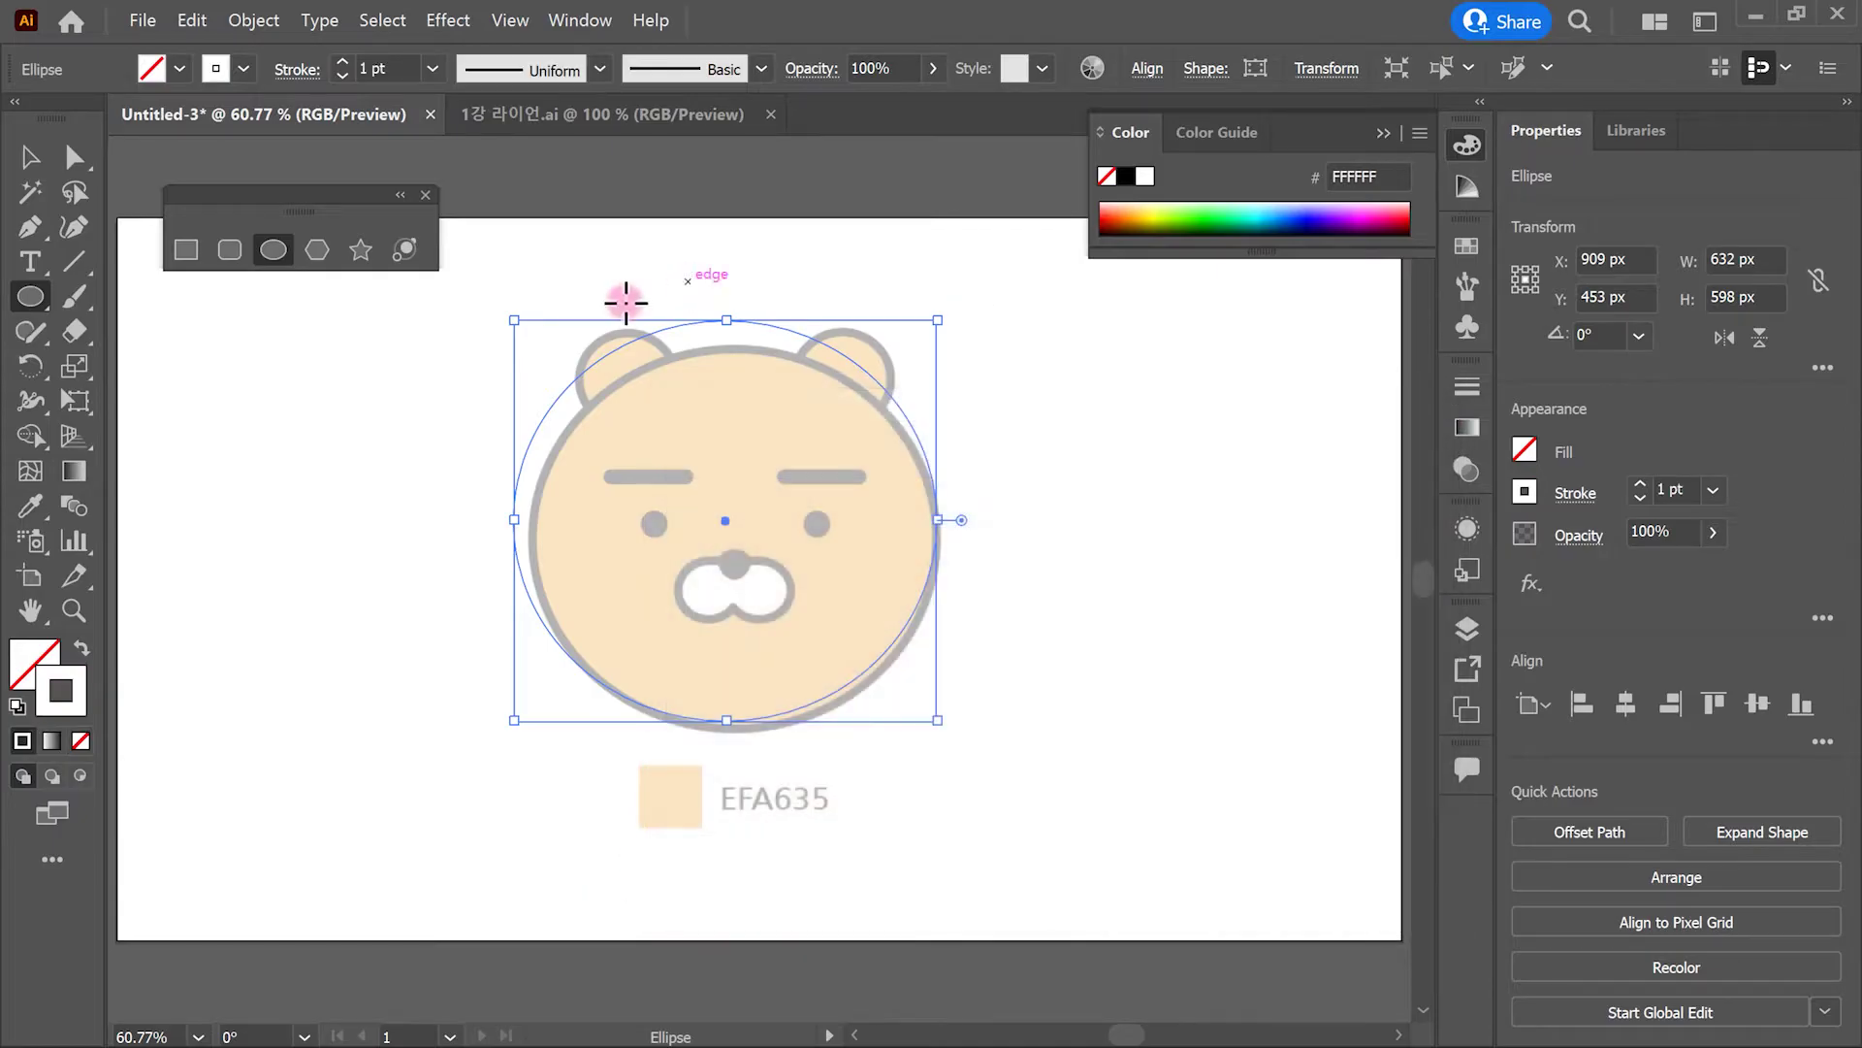
pyautogui.doubleClick(58, 691)
pyautogui.click(707, 873)
pyautogui.press('Return')
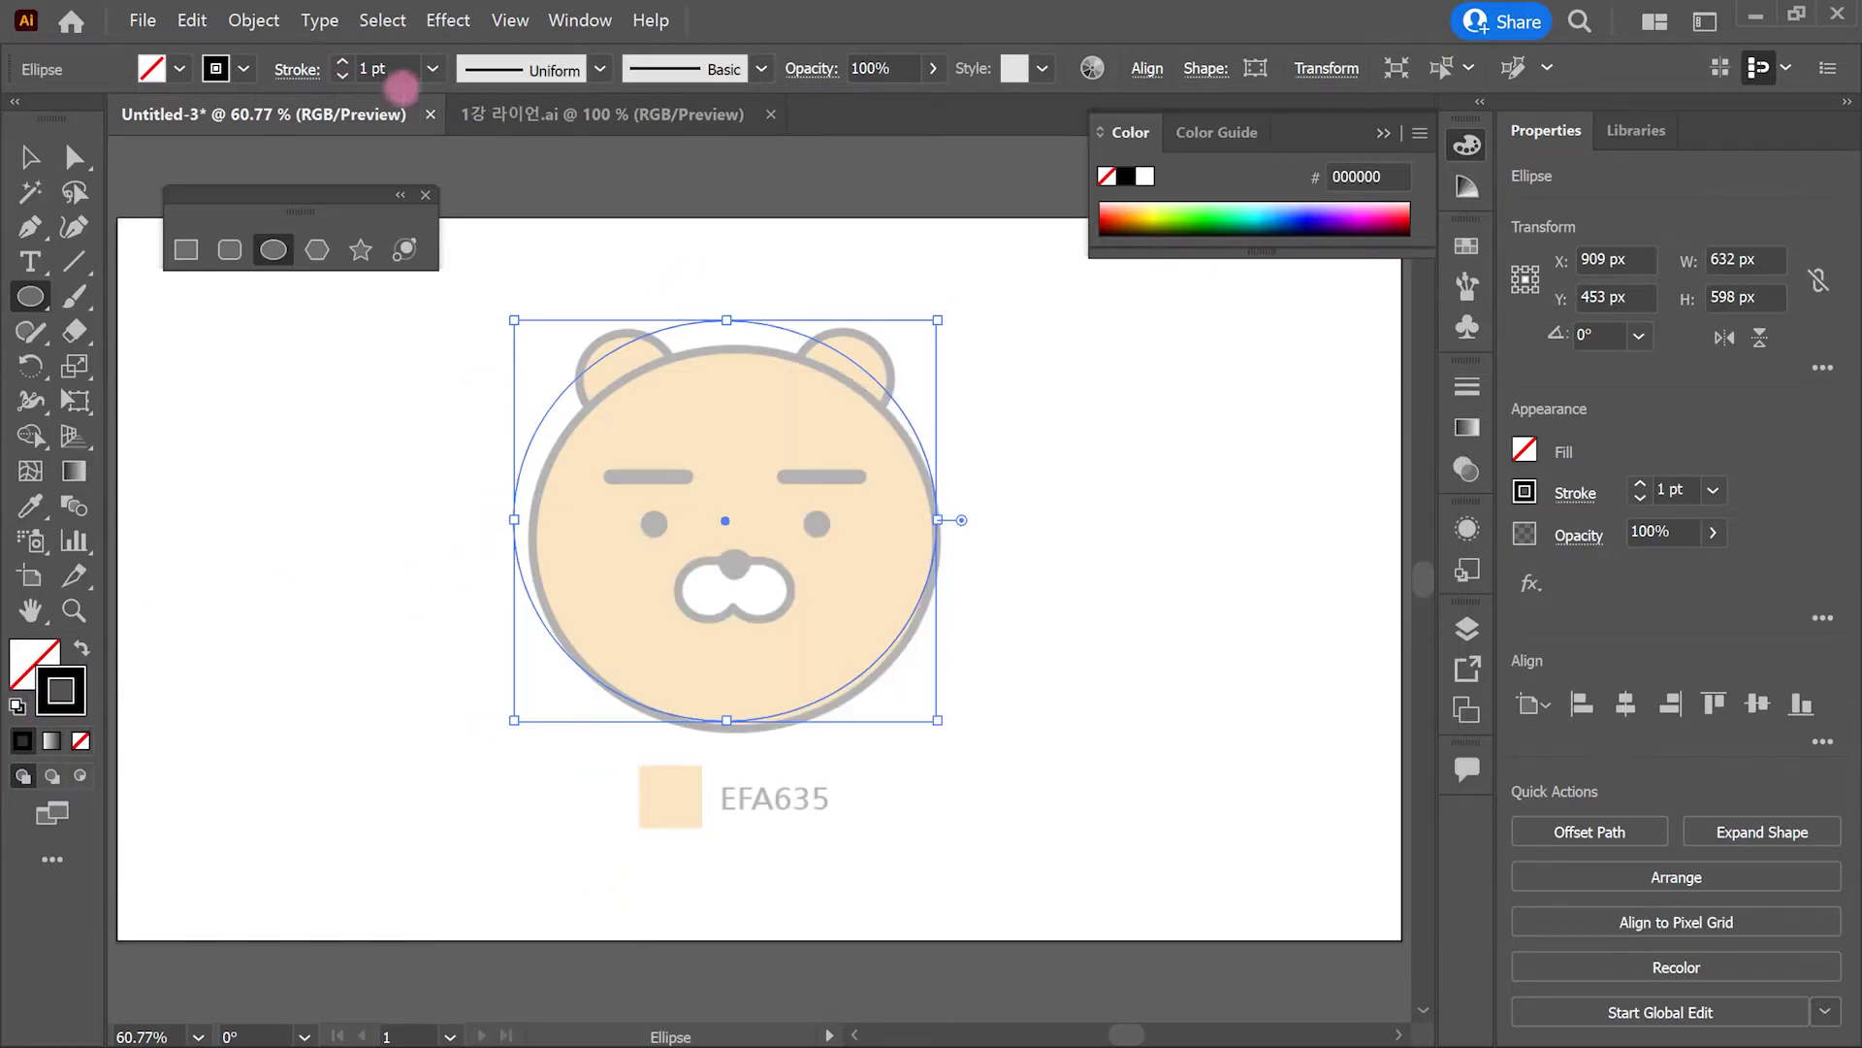
# Step: Set the face ellipse's stroke weight to 8 pt
pyautogui.moveTo(753, 325); pyautogui.dragTo(740, 330)
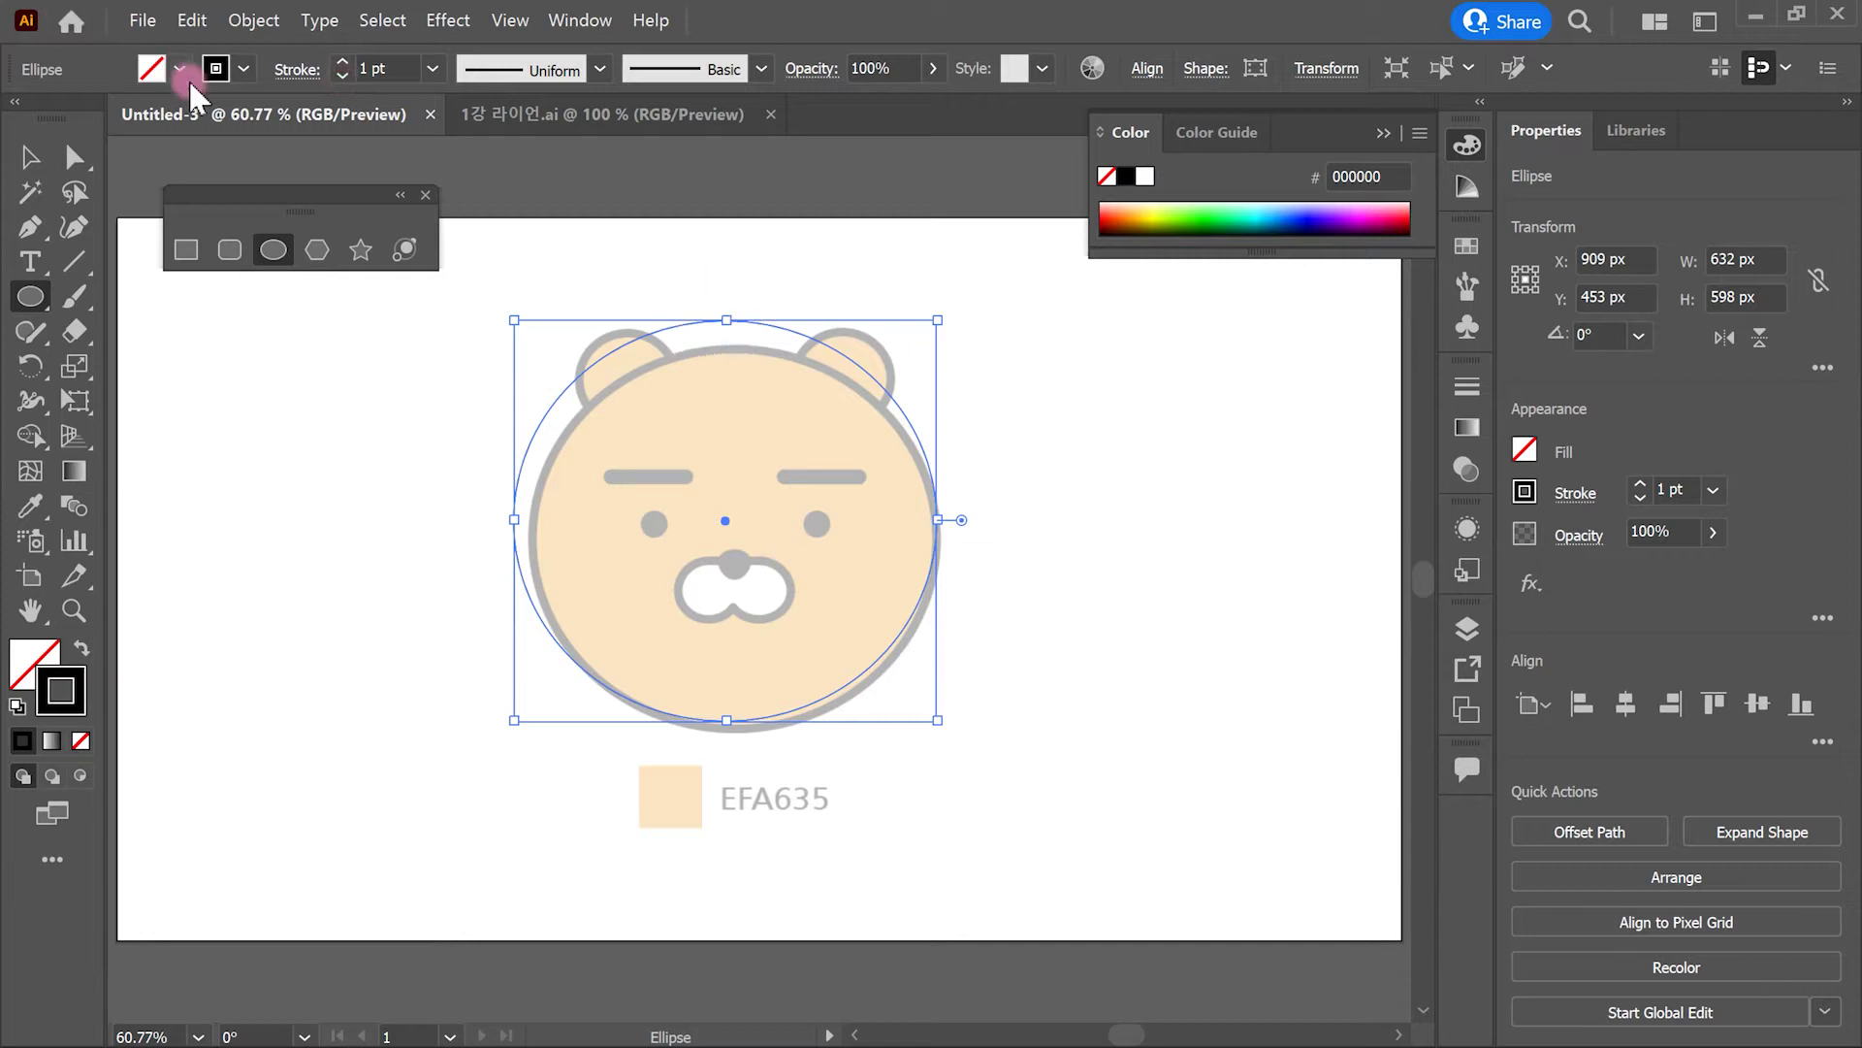
pyautogui.moveTo(416, 101); pyautogui.dragTo(393, 97)
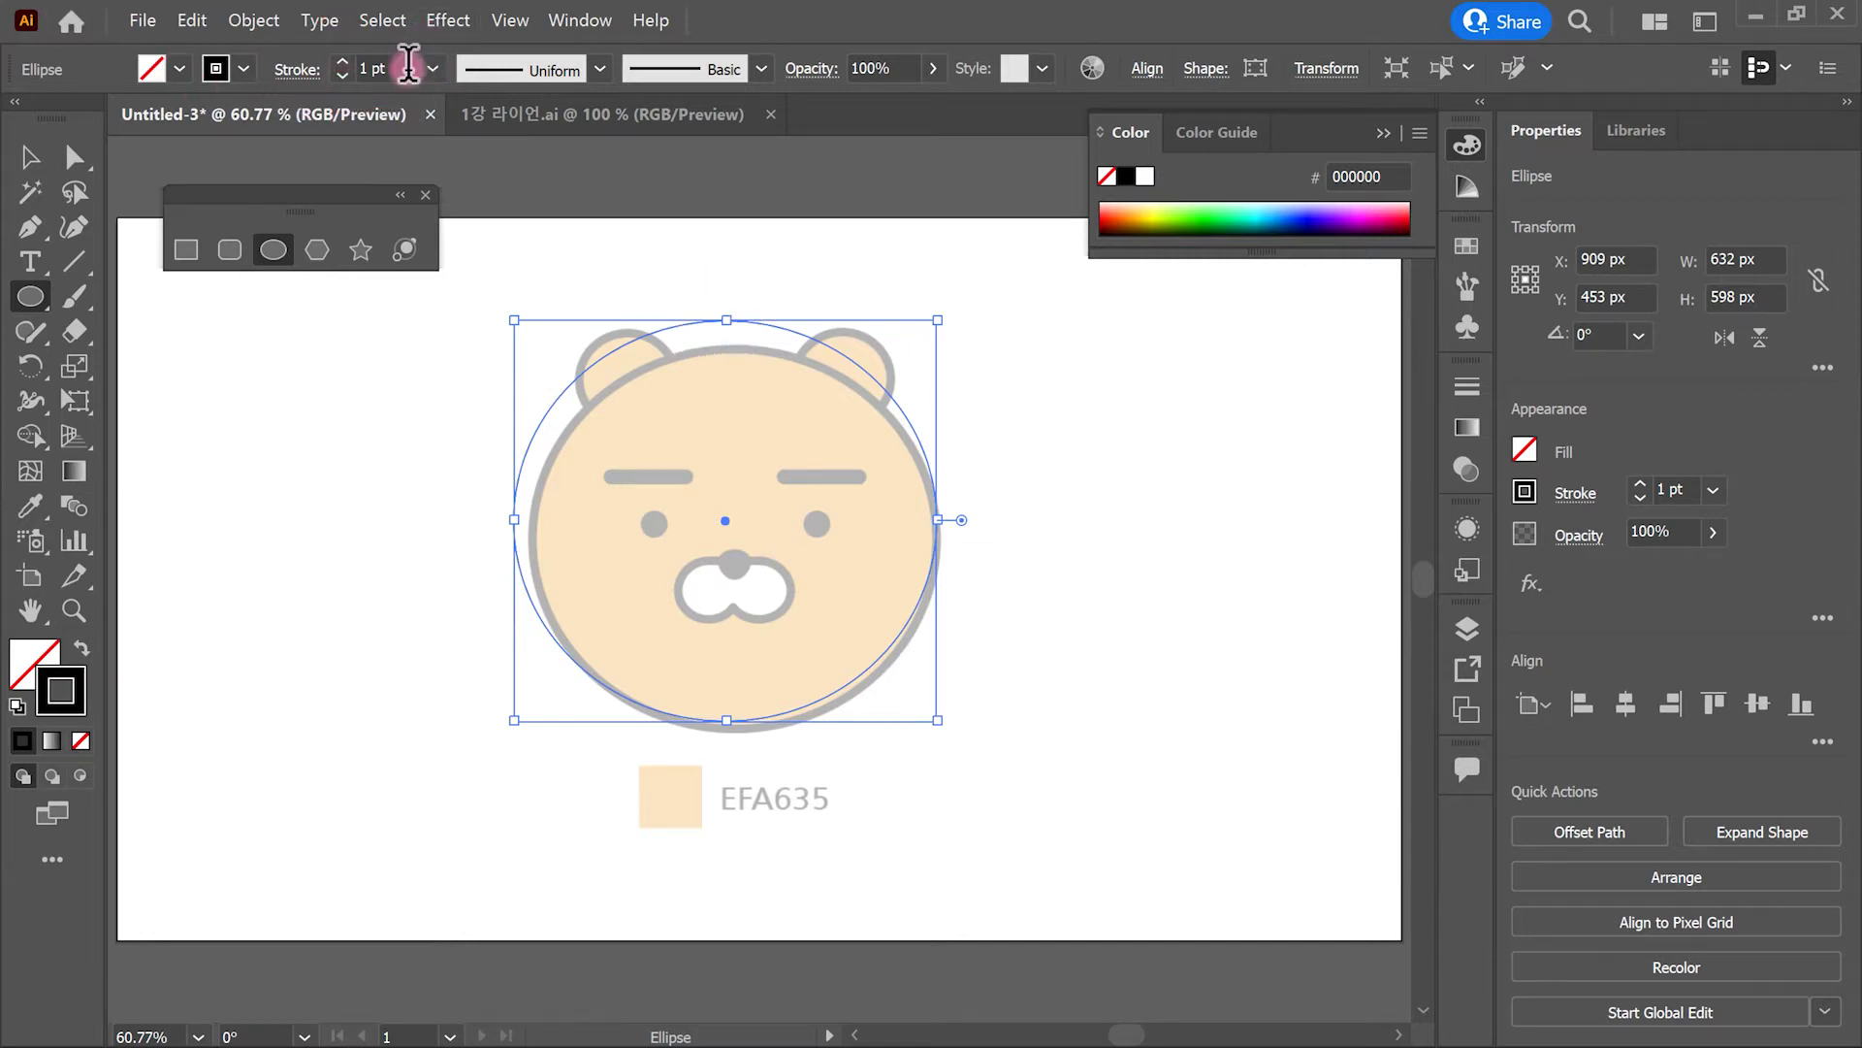
pyautogui.click(409, 66)
pyautogui.write('8')
pyautogui.press('Return')
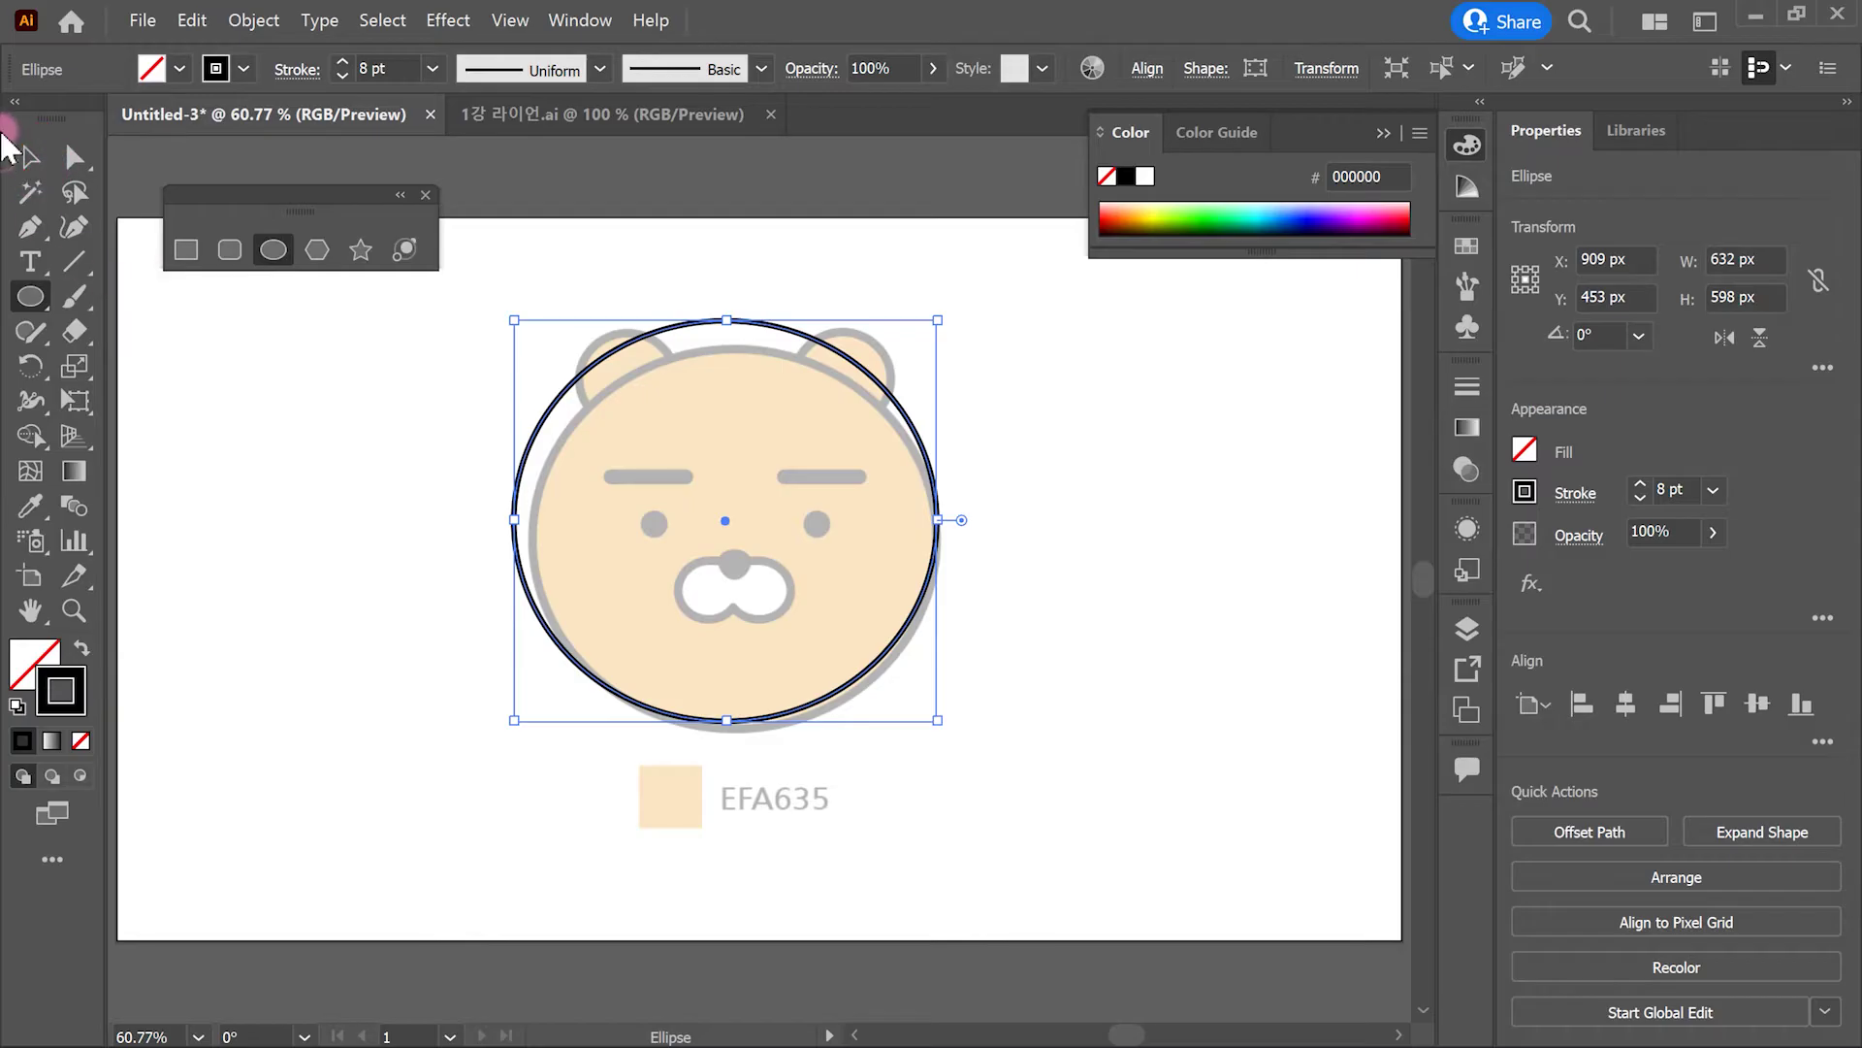
# Step: Move and resize the face ellipse until it matches the head outline in the reference image
pyautogui.click(30, 155)
pyautogui.moveTo(758, 325); pyautogui.dragTo(772, 349)
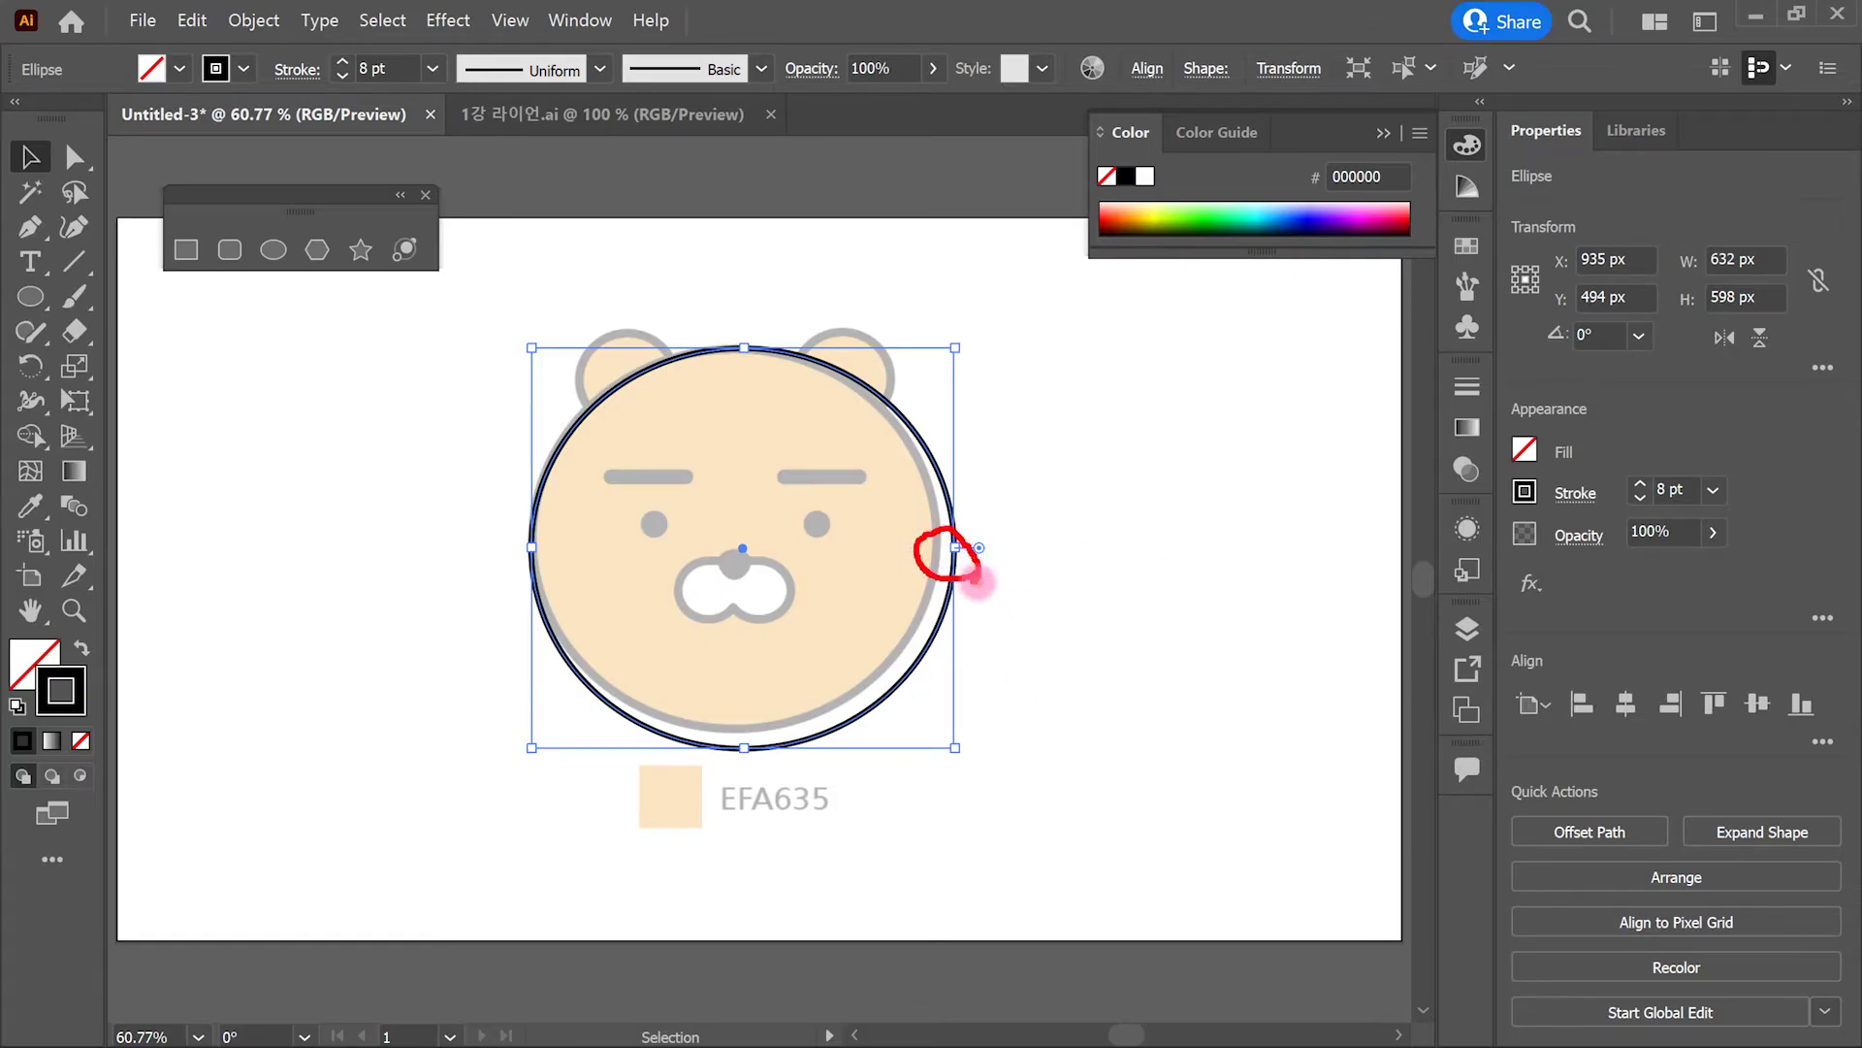
pyautogui.moveTo(958, 554); pyautogui.dragTo(939, 549)
pyautogui.moveTo(735, 748); pyautogui.dragTo(736, 729)
pyautogui.click(621, 412)
# Step: Draw a circle about 152 px in diameter and fit it over the lion's left ear
pyautogui.moveTo(690, 393)
pyautogui.mouseDown()
pyautogui.moveTo(608, 428)
pyautogui.moveTo(587, 319)
pyautogui.moveTo(690, 434)
pyautogui.mouseUp()
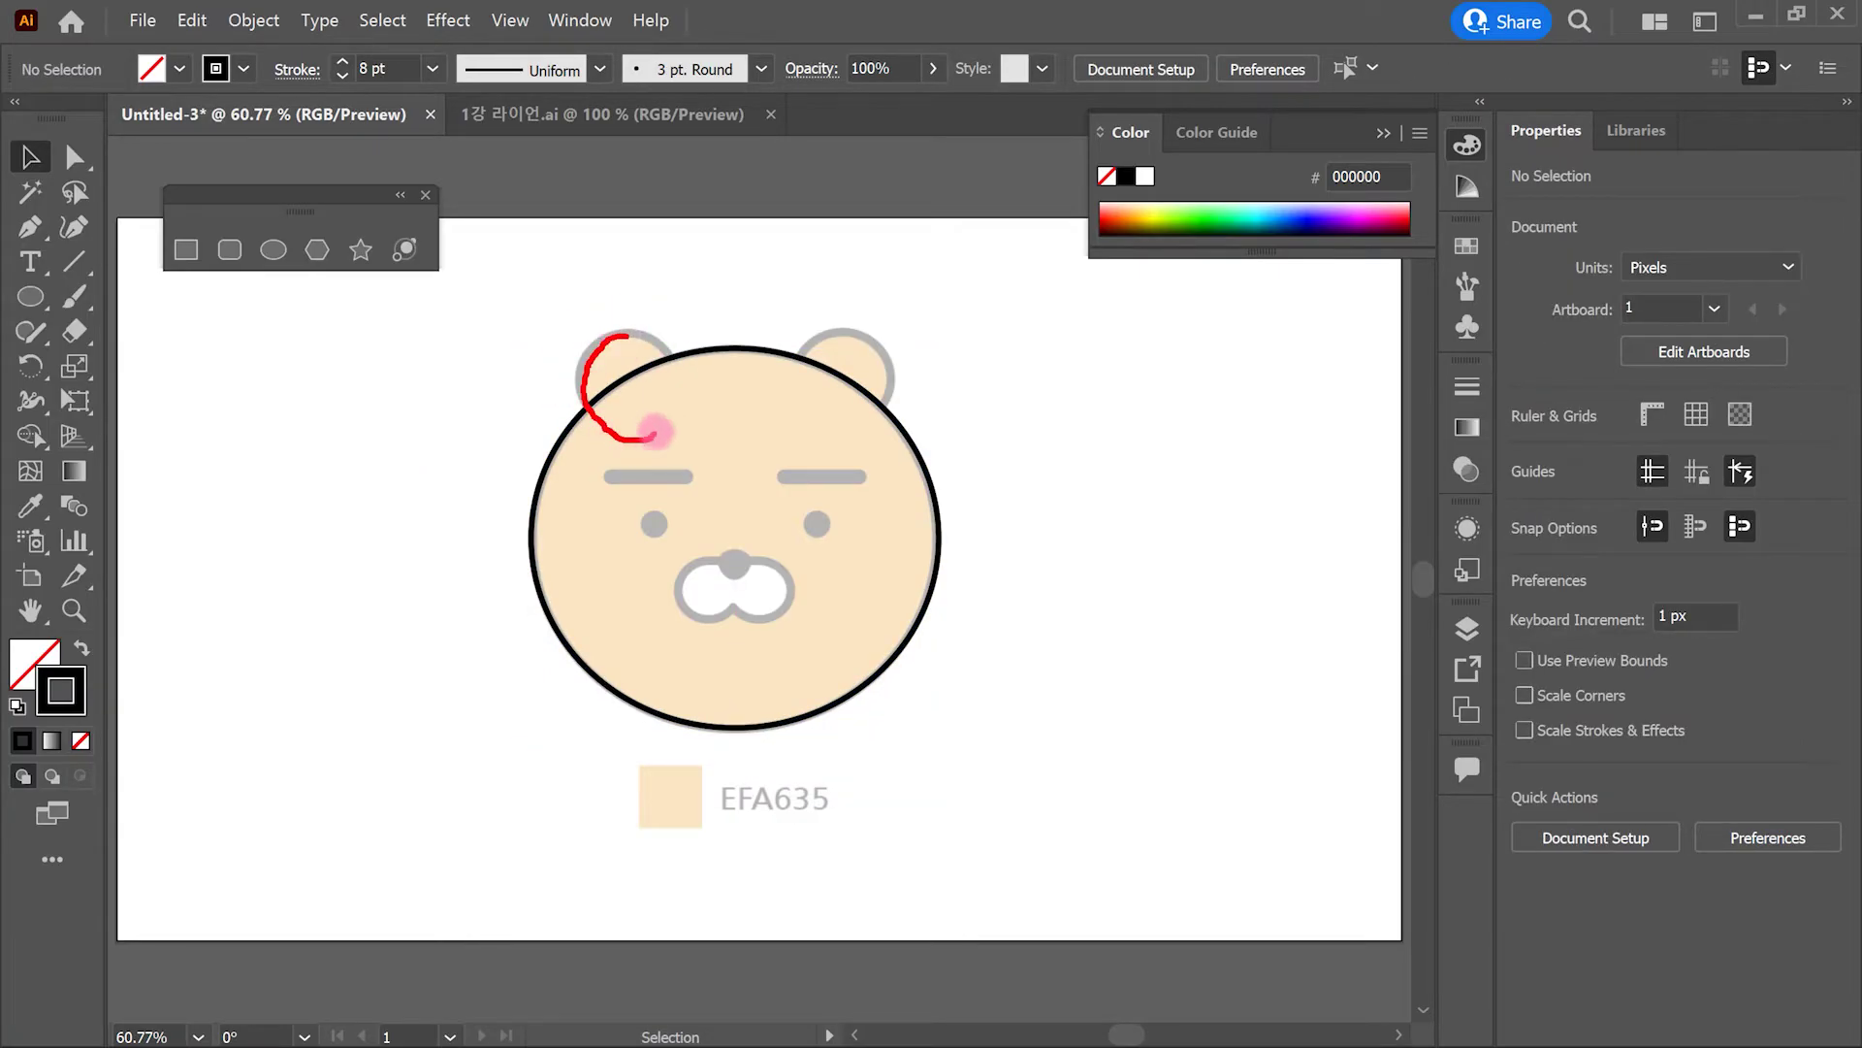
pyautogui.click(273, 249)
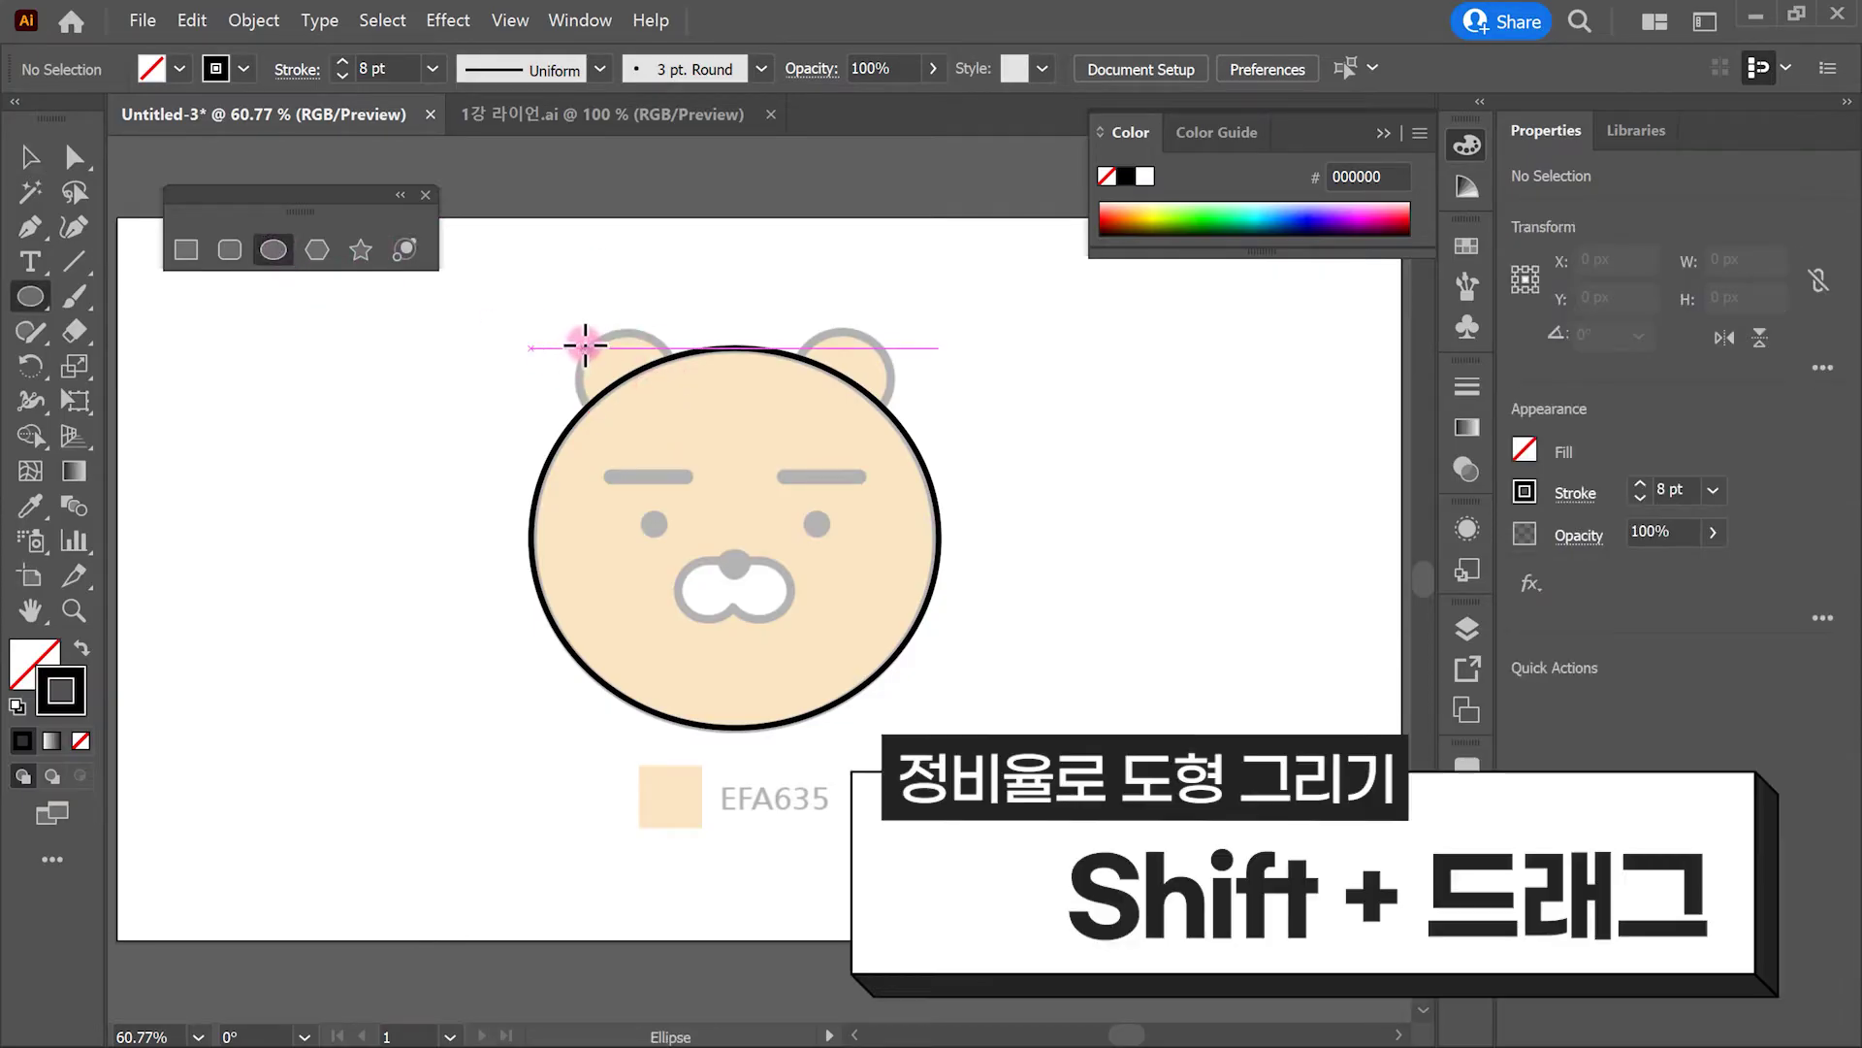
pyautogui.moveTo(585, 346); pyautogui.dragTo(664, 415)
pyautogui.click(892, 404)
pyautogui.moveTo(905, 411)
pyautogui.mouseDown()
pyautogui.moveTo(840, 290)
pyautogui.moveTo(911, 402)
pyautogui.mouseUp()
pyautogui.press('Escape')
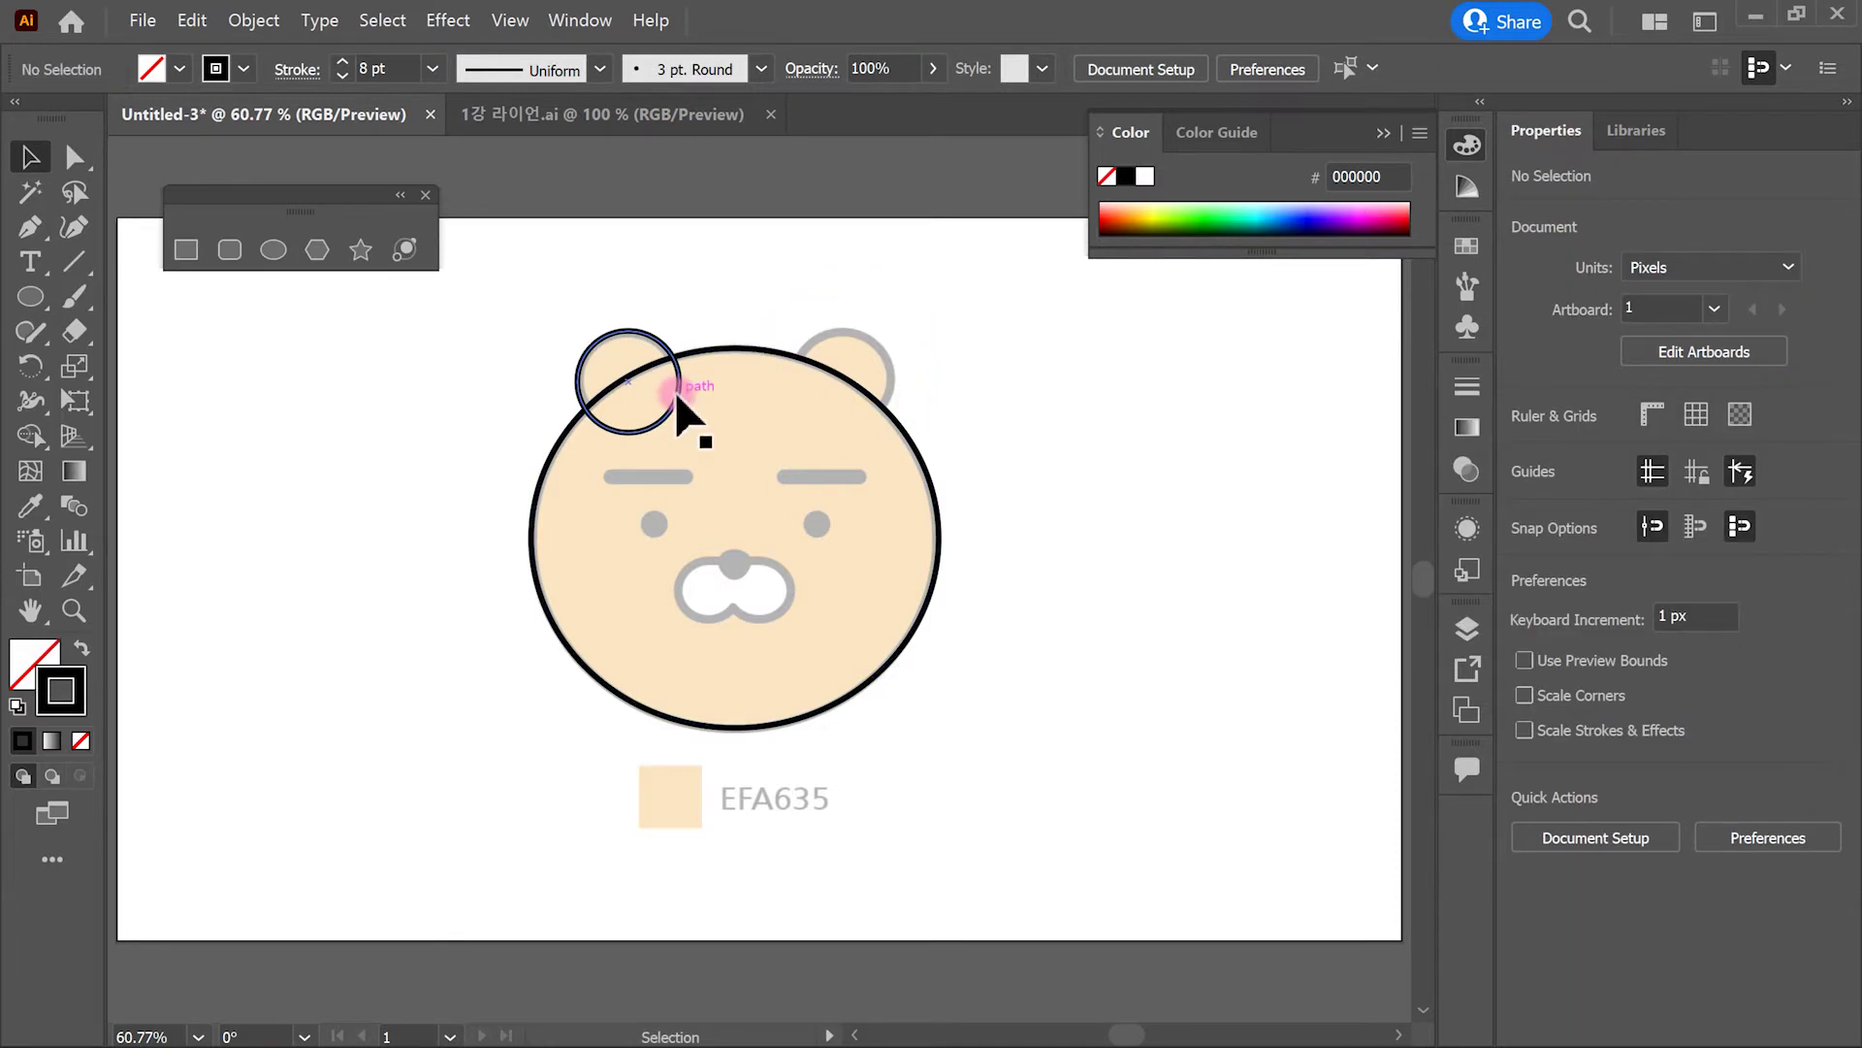
# Step: Duplicate the left ear circle horizontally onto the right ear
pyautogui.click(676, 392)
pyautogui.click(626, 416)
pyautogui.click(666, 359)
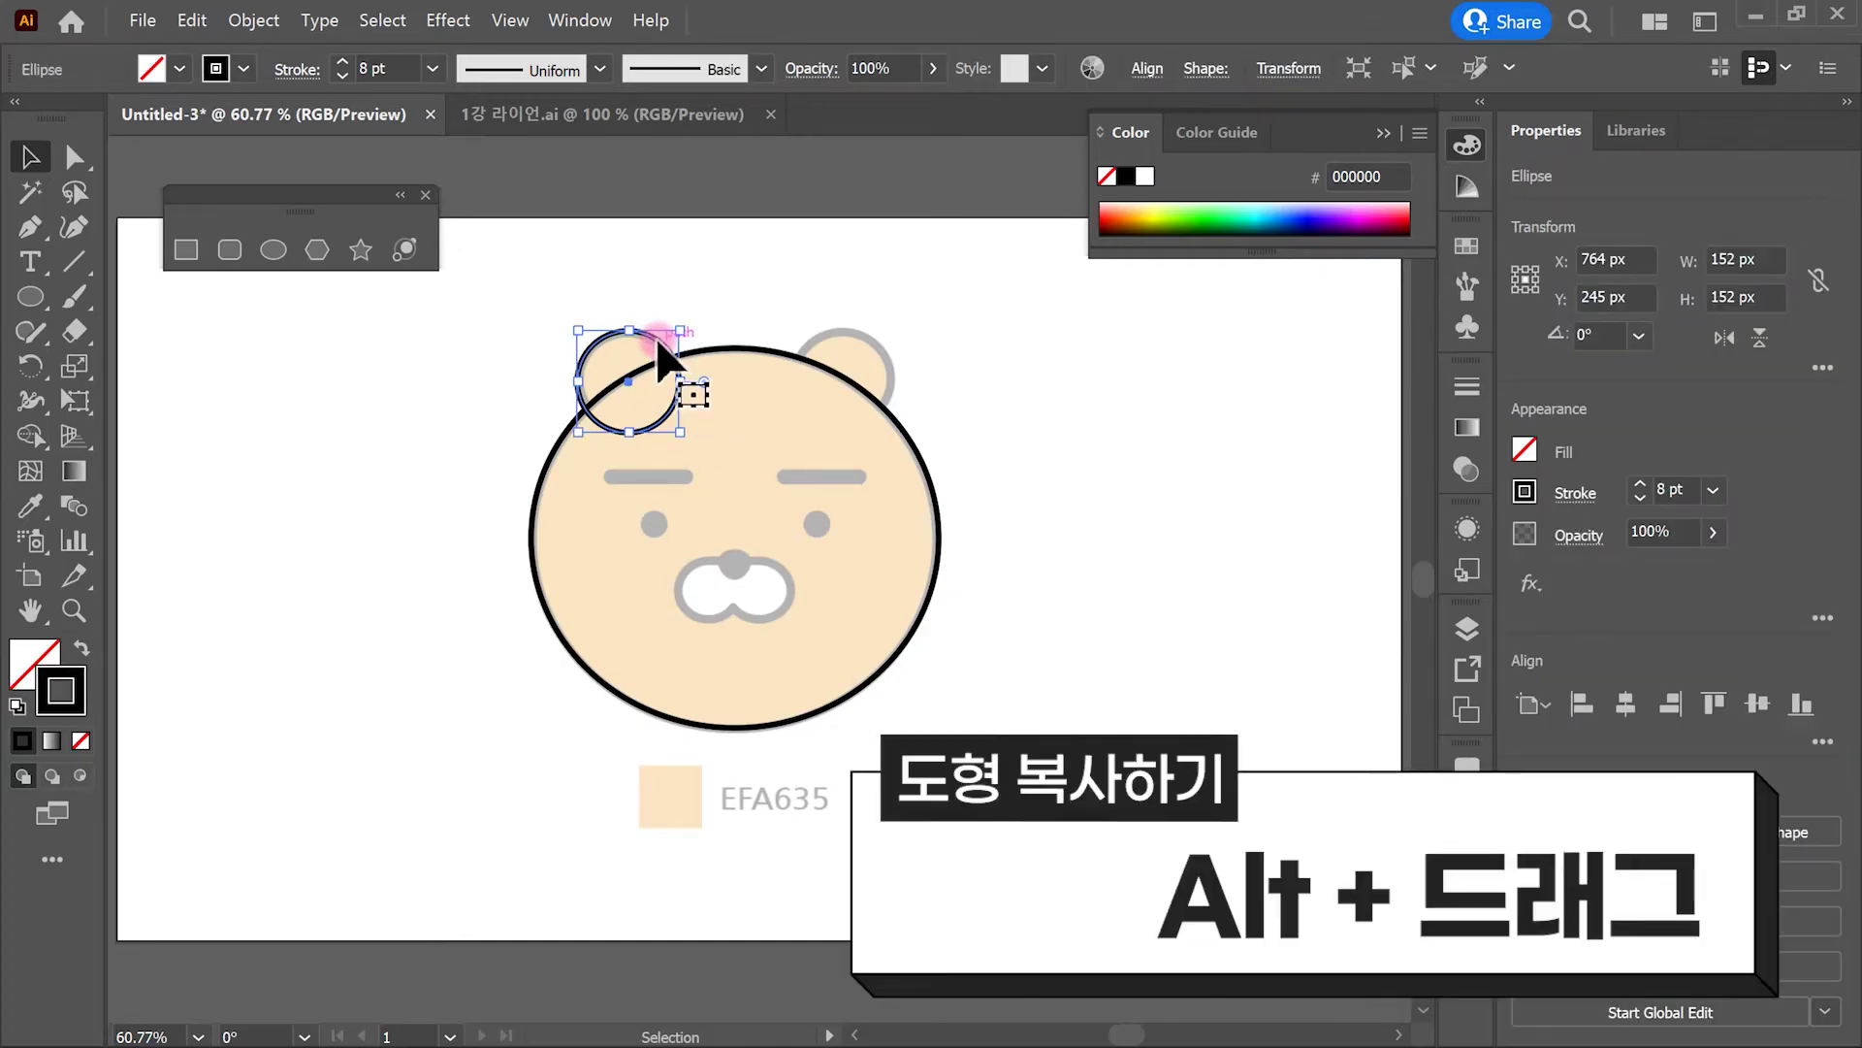
pyautogui.moveTo(656, 335); pyautogui.dragTo(871, 337)
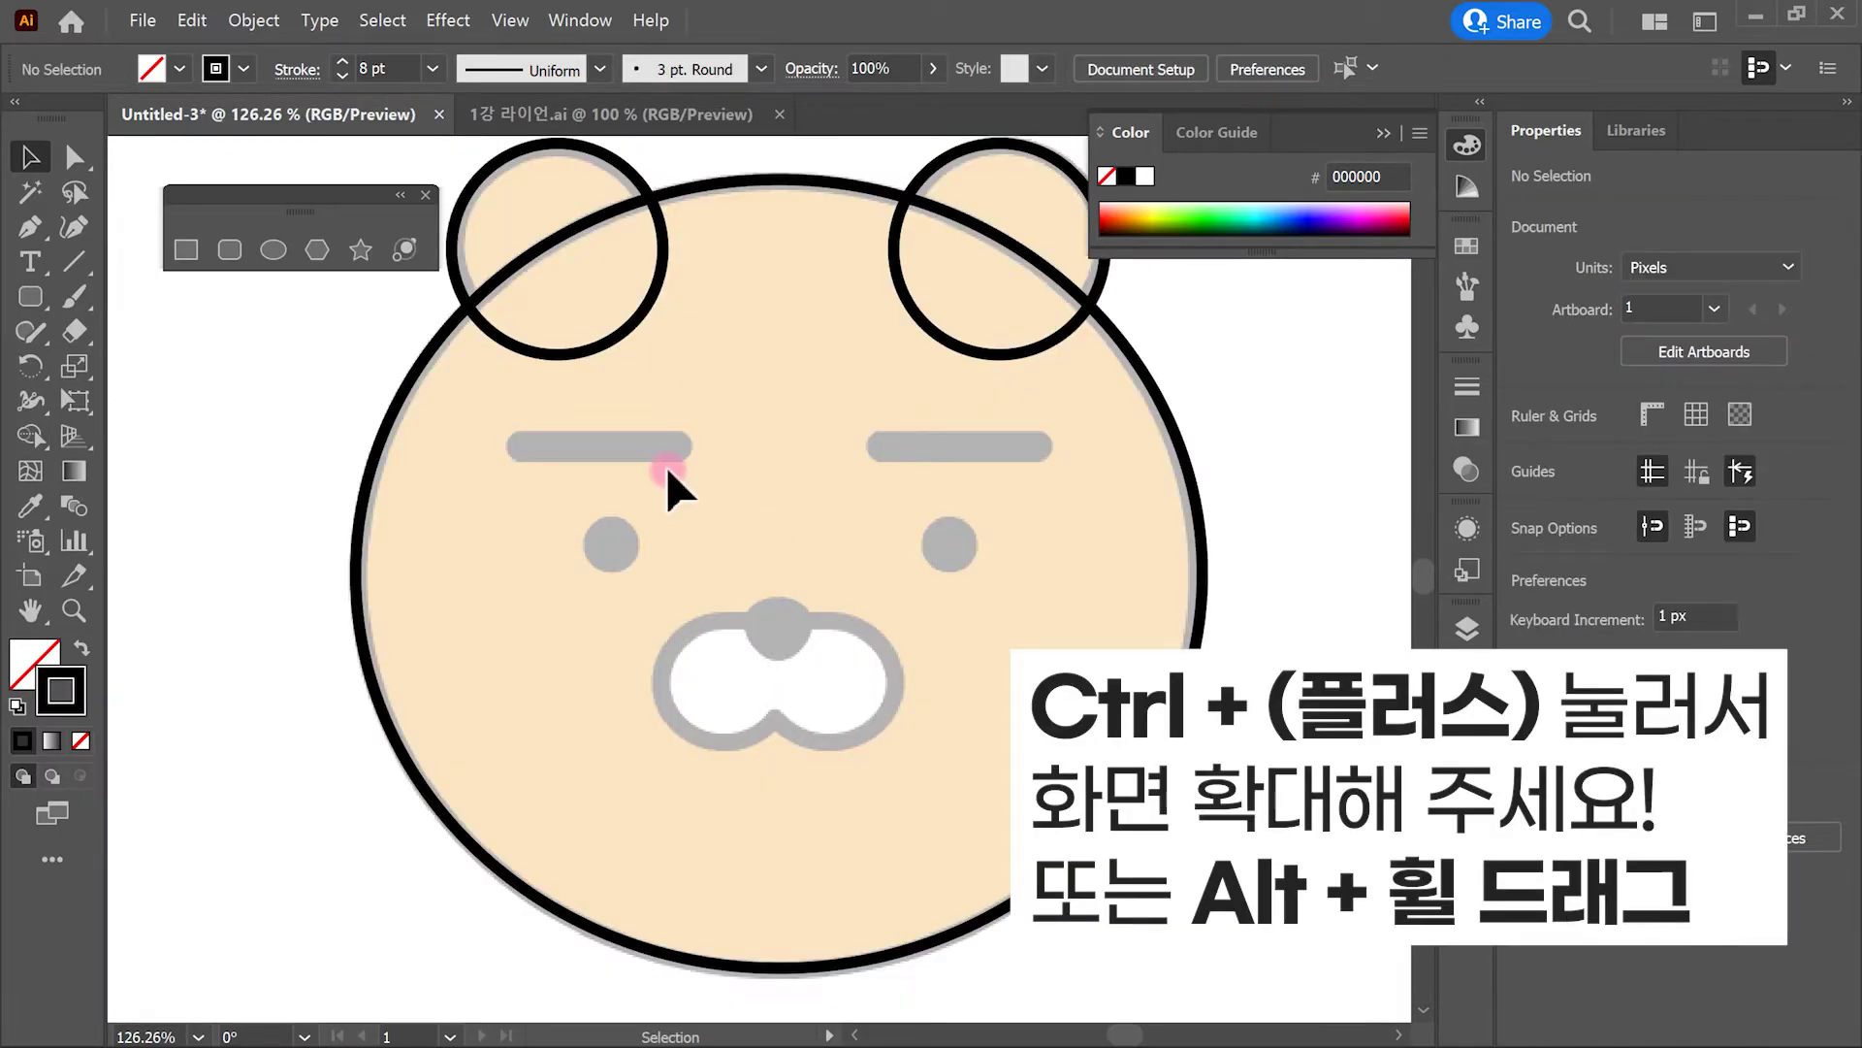
# Step: Try fully rounding the corners of a rounded rectangle about 480 by 191 px, and delete the shape
pyautogui.moveTo(659, 458)
pyautogui.mouseDown()
pyautogui.moveTo(602, 464)
pyautogui.moveTo(644, 466)
pyautogui.mouseUp()
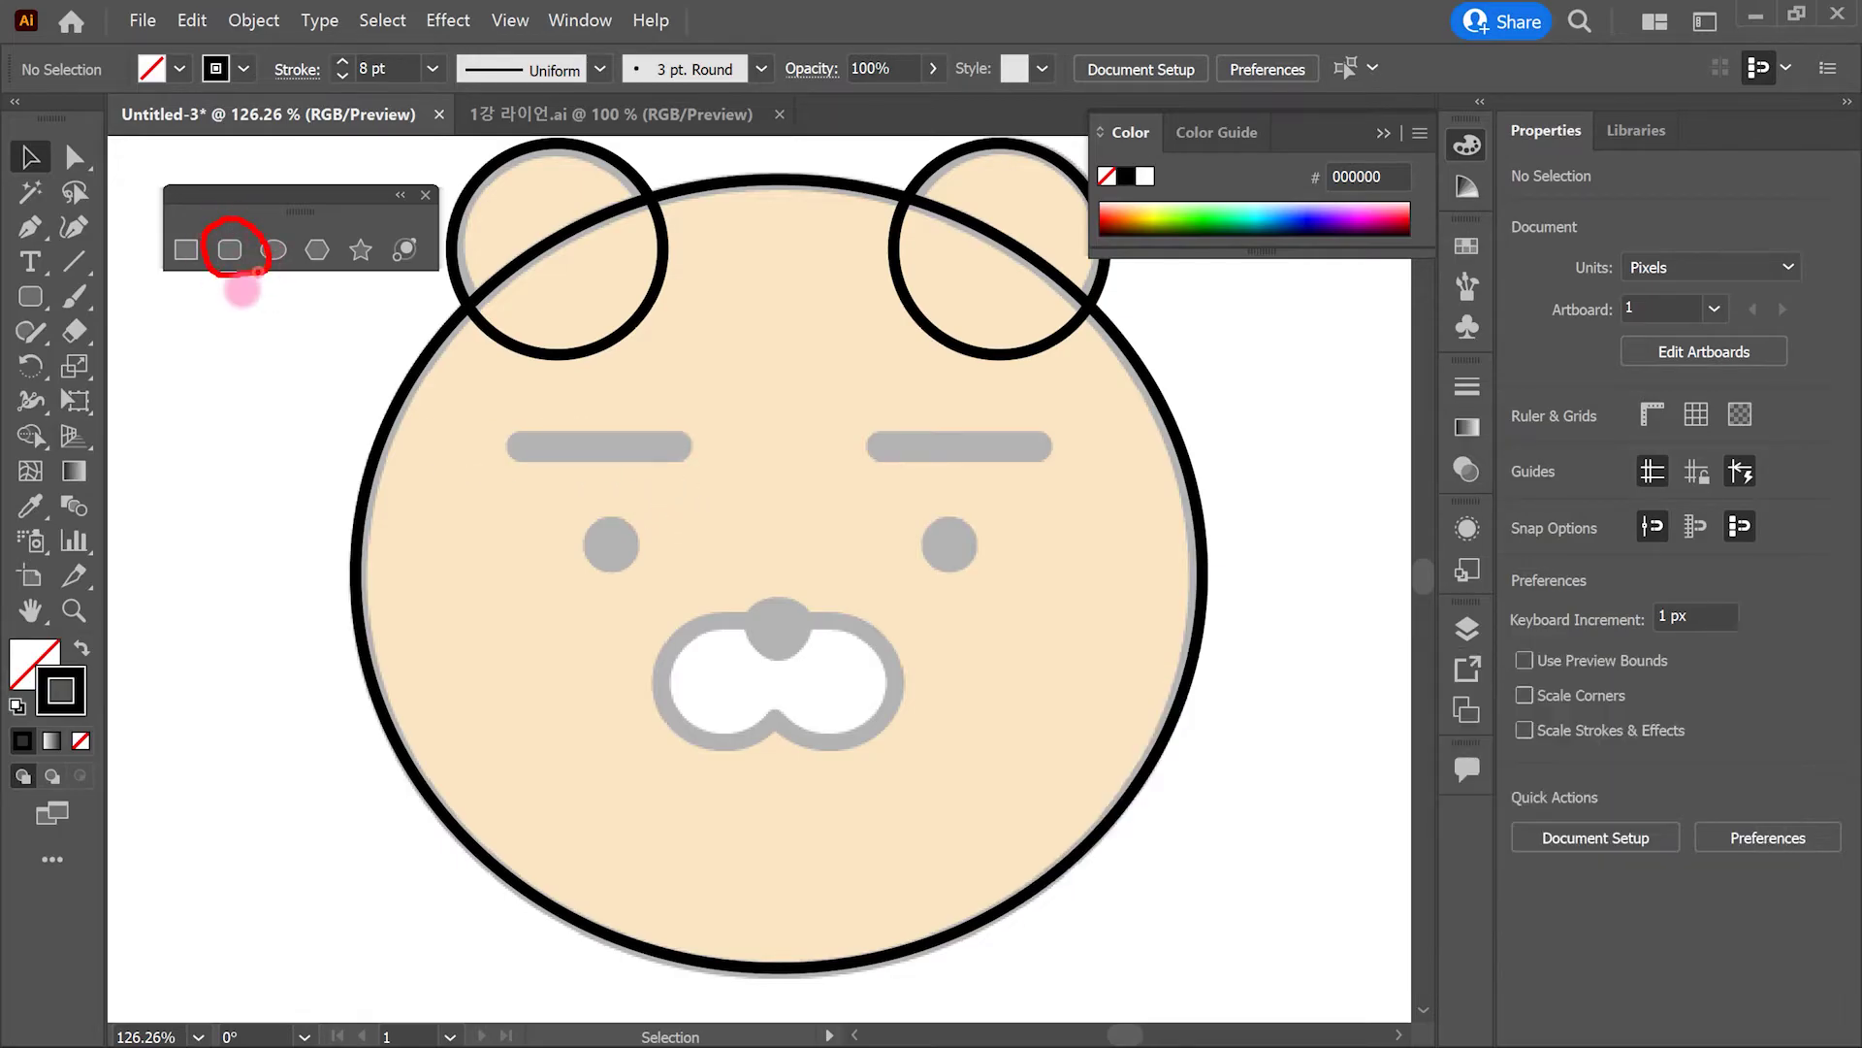
pyautogui.click(238, 254)
pyautogui.moveTo(158, 329); pyautogui.dragTo(822, 593)
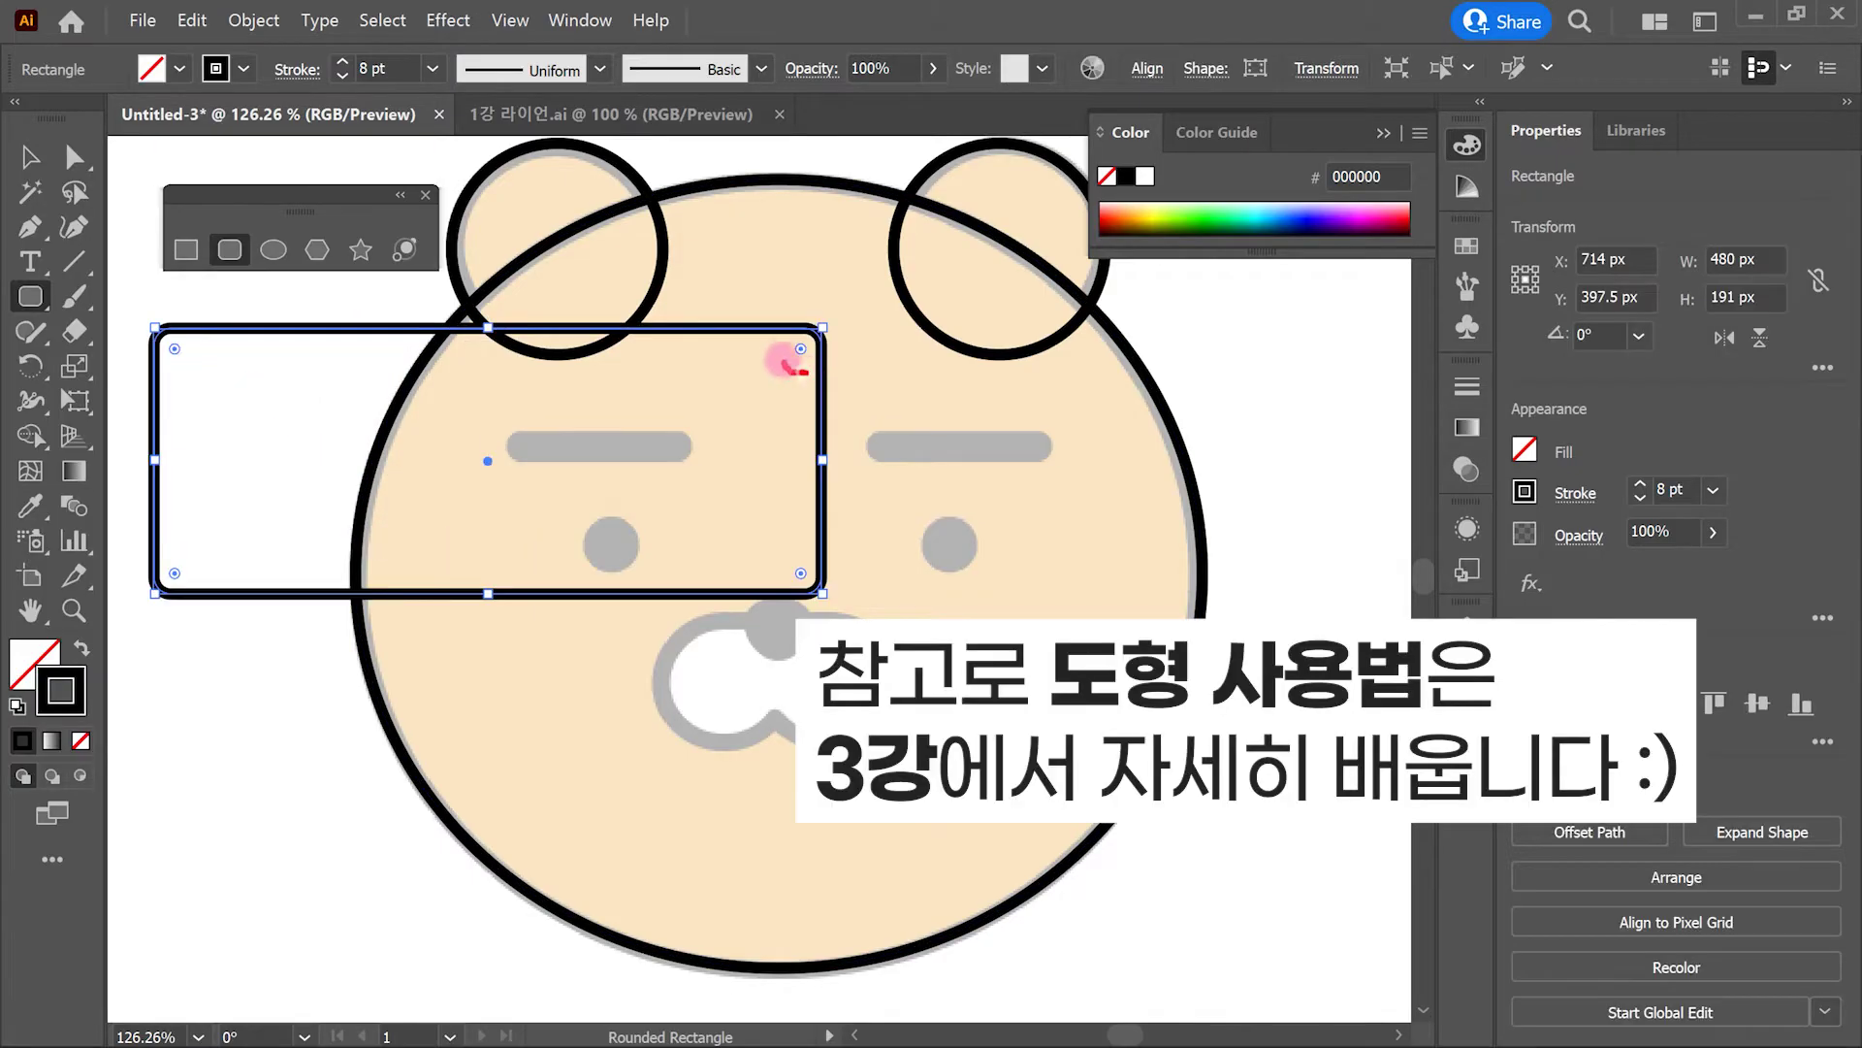
pyautogui.moveTo(799, 349); pyautogui.dragTo(473, 478)
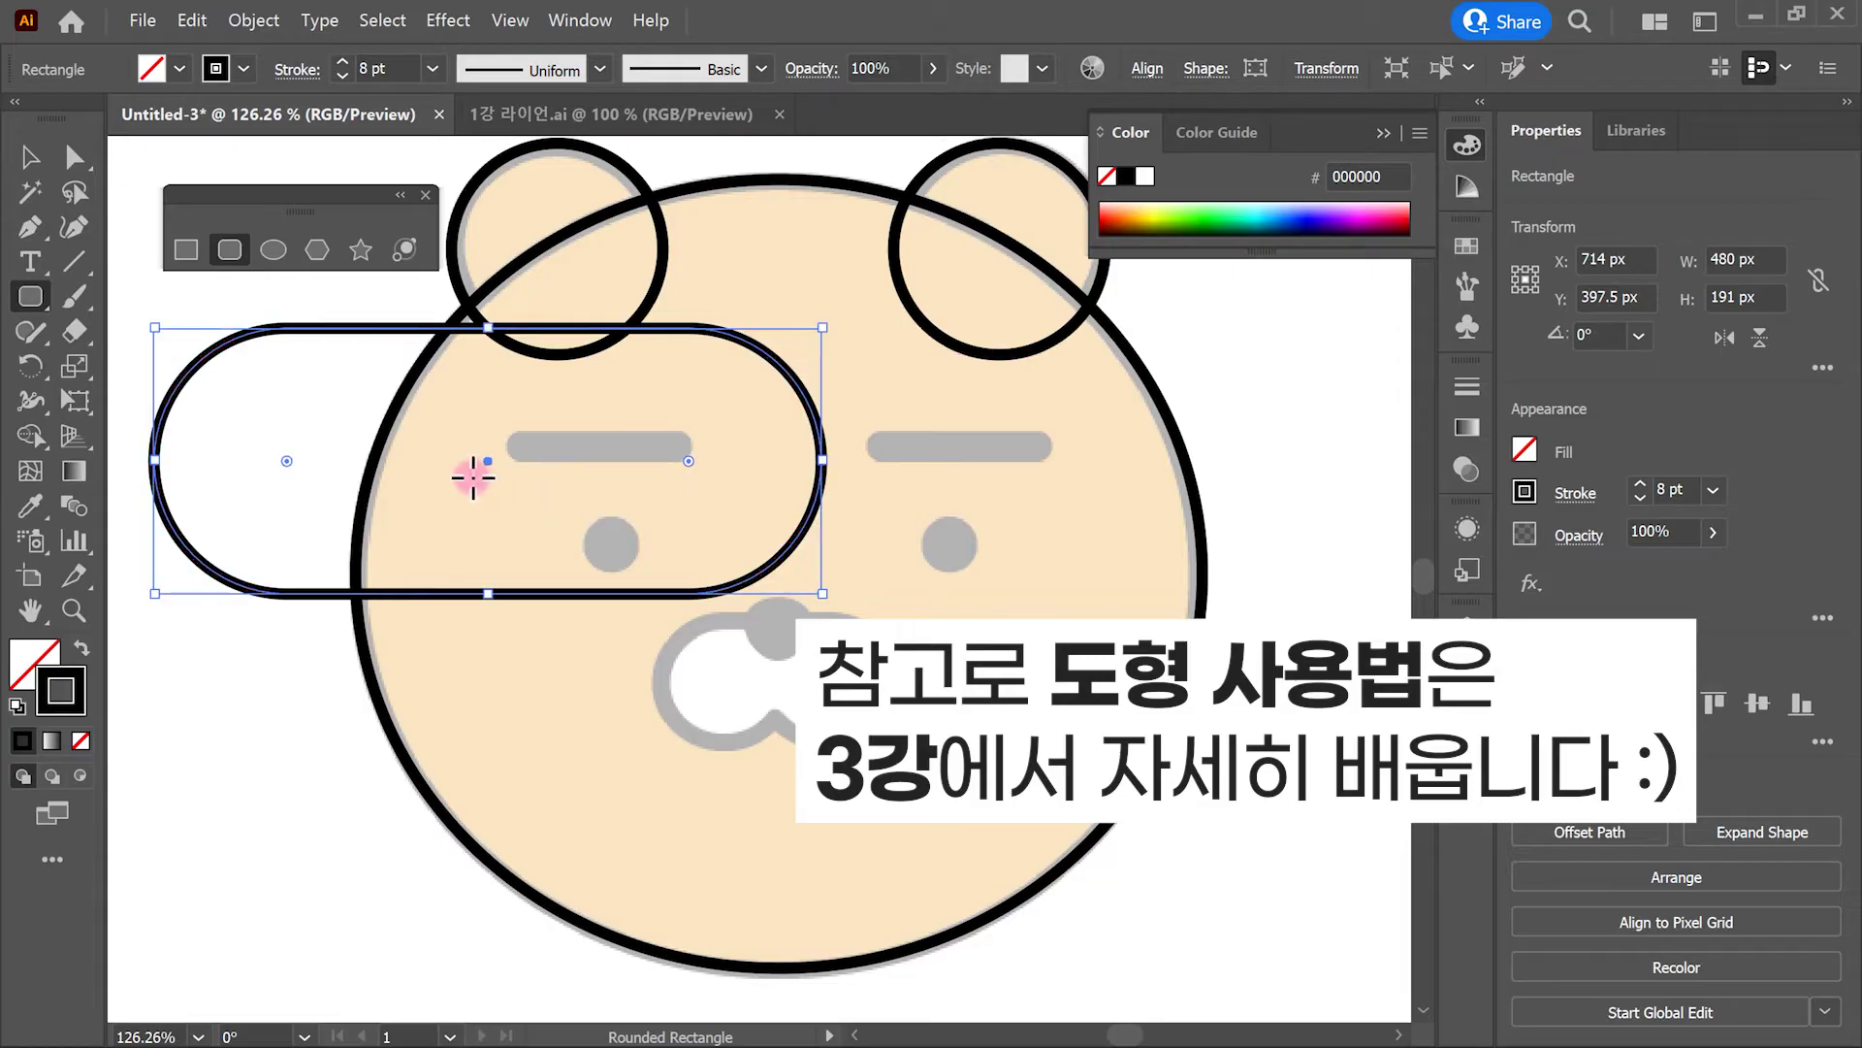
pyautogui.click(39, 151)
pyautogui.click(238, 300)
pyautogui.click(263, 331)
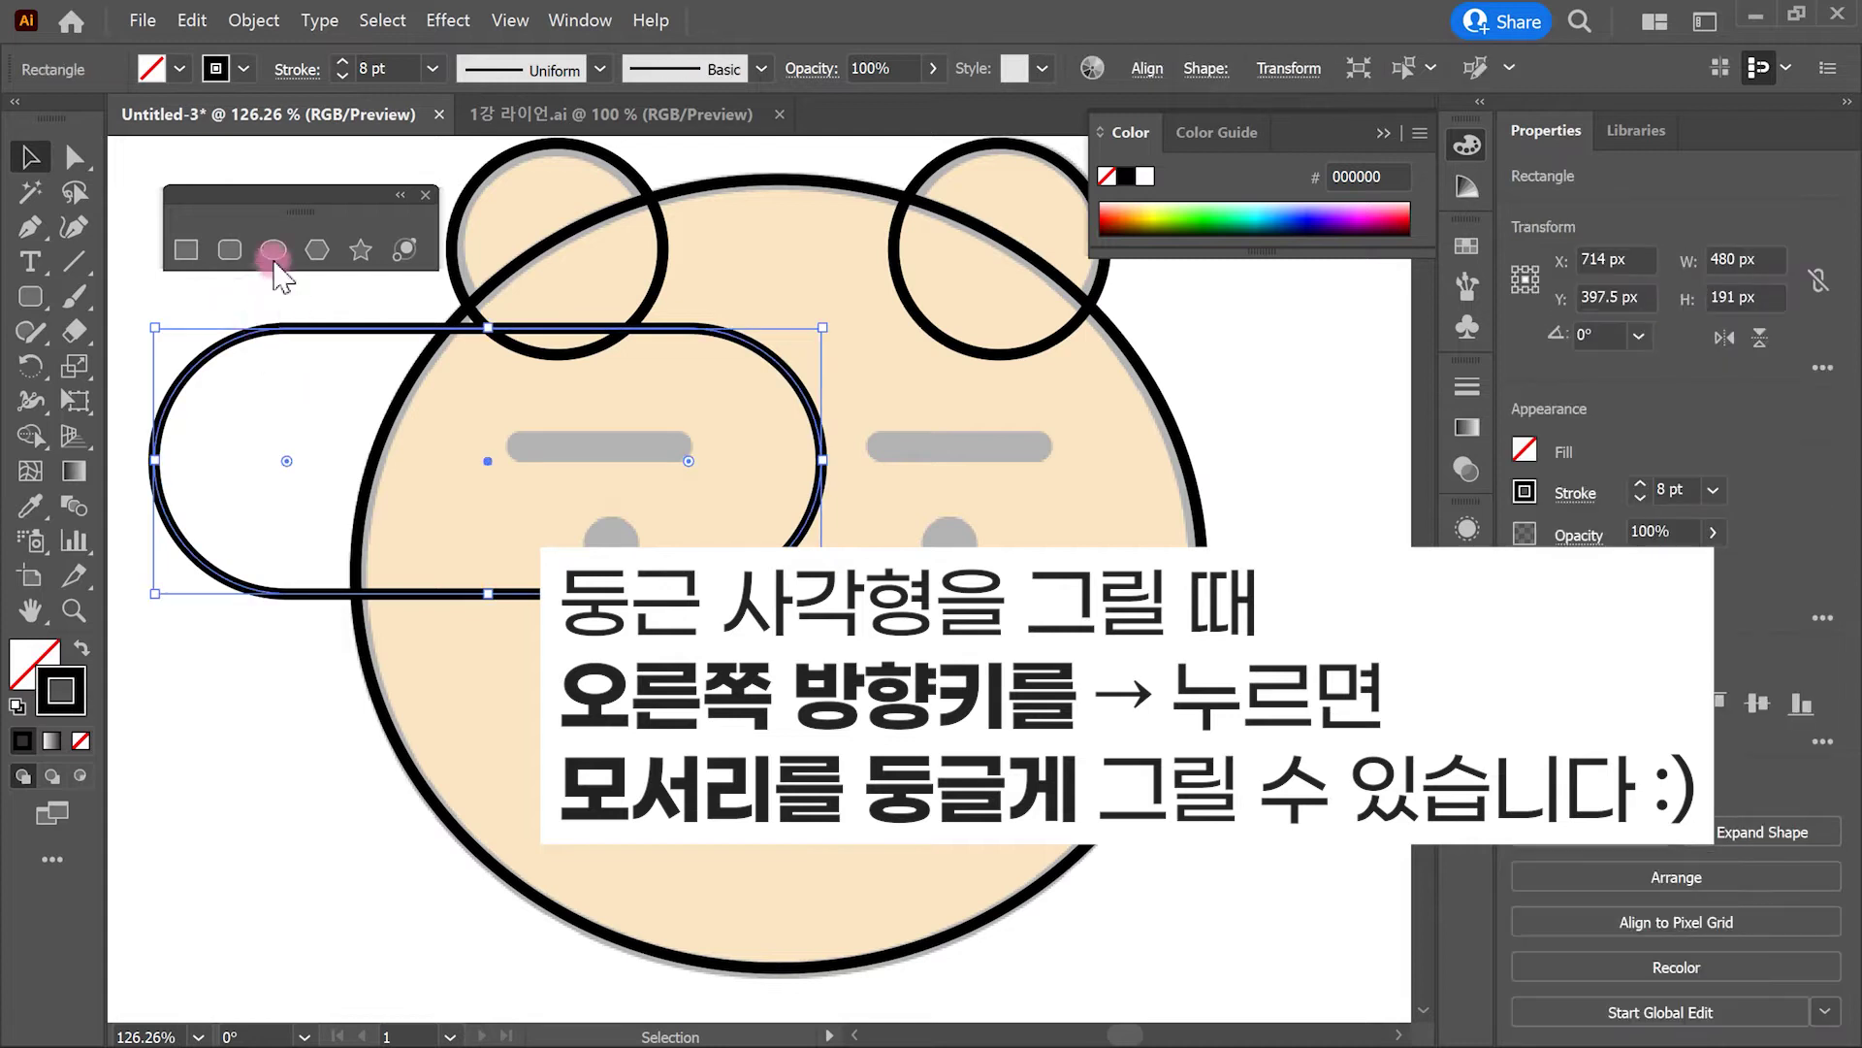
pyautogui.press('Delete')
# Step: Draw a rounded rectangle about 124 by 18 px over the left eyebrow and swap its fill and stroke for solid black
pyautogui.click(230, 249)
pyautogui.moveTo(519, 433); pyautogui.dragTo(689, 457)
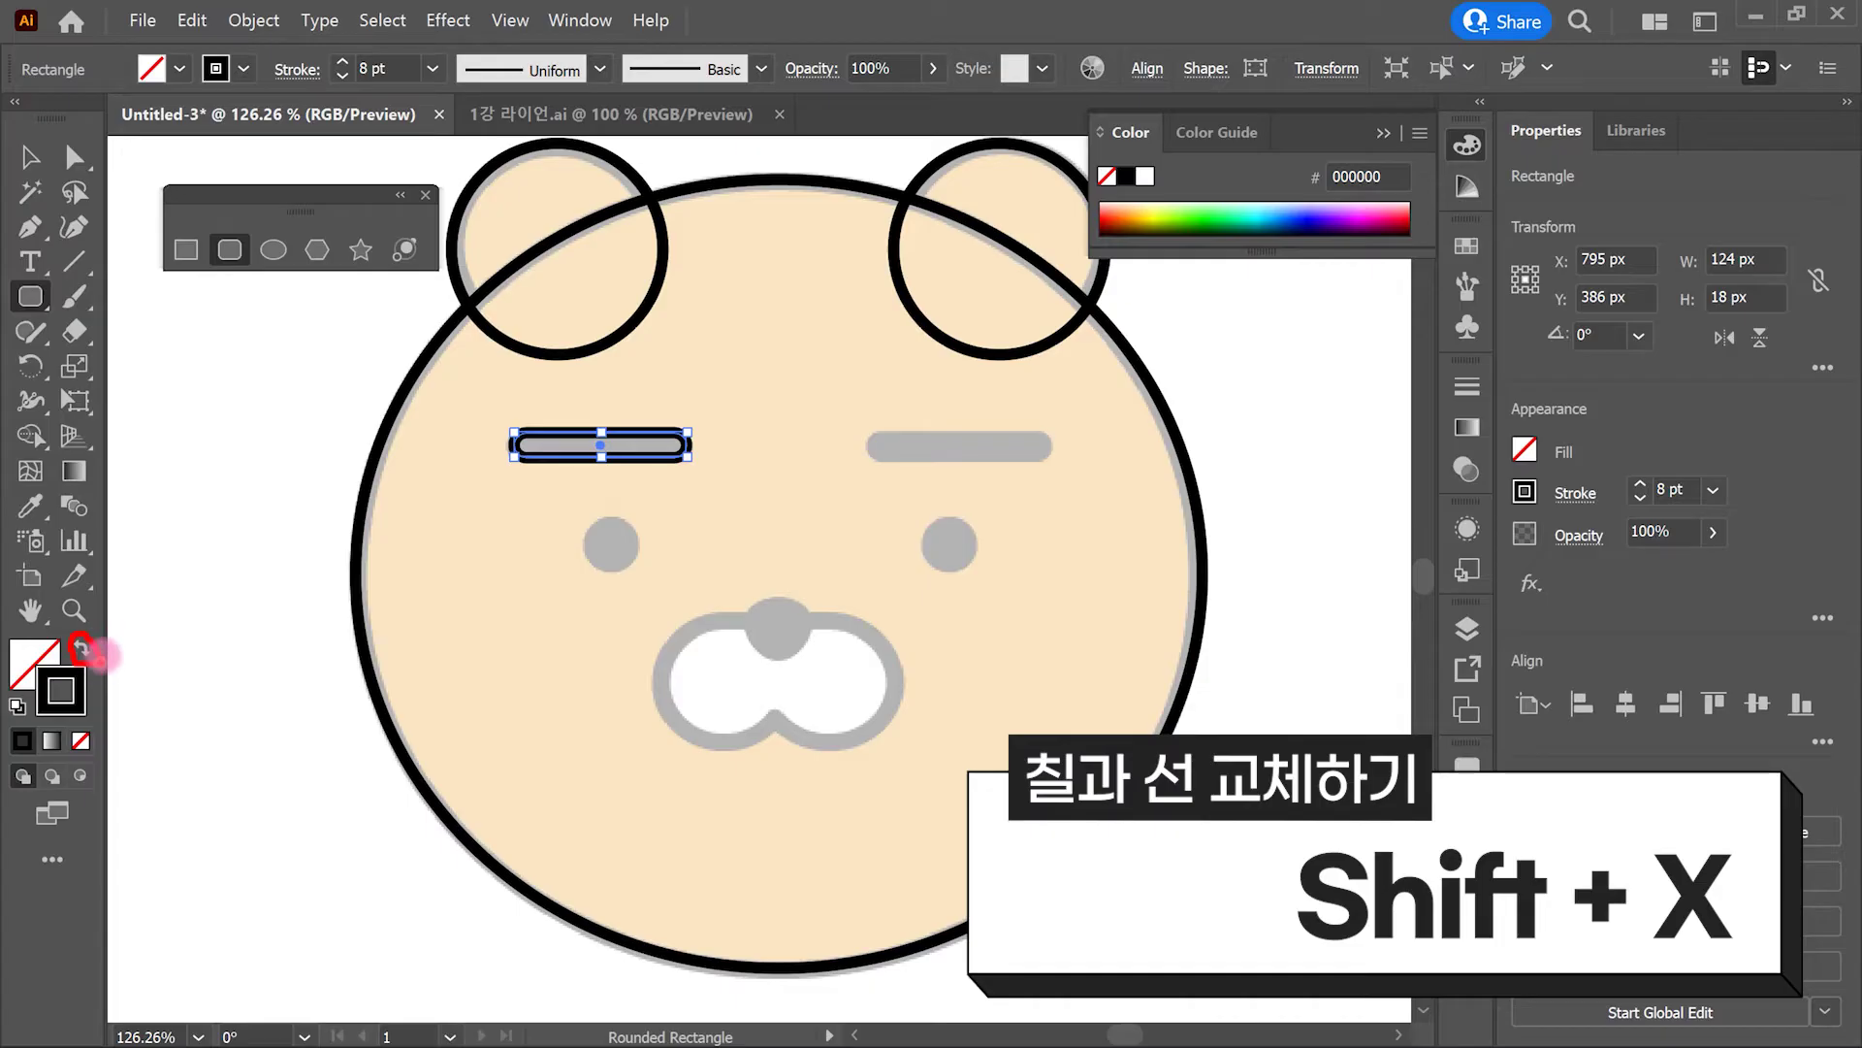
pyautogui.click(85, 650)
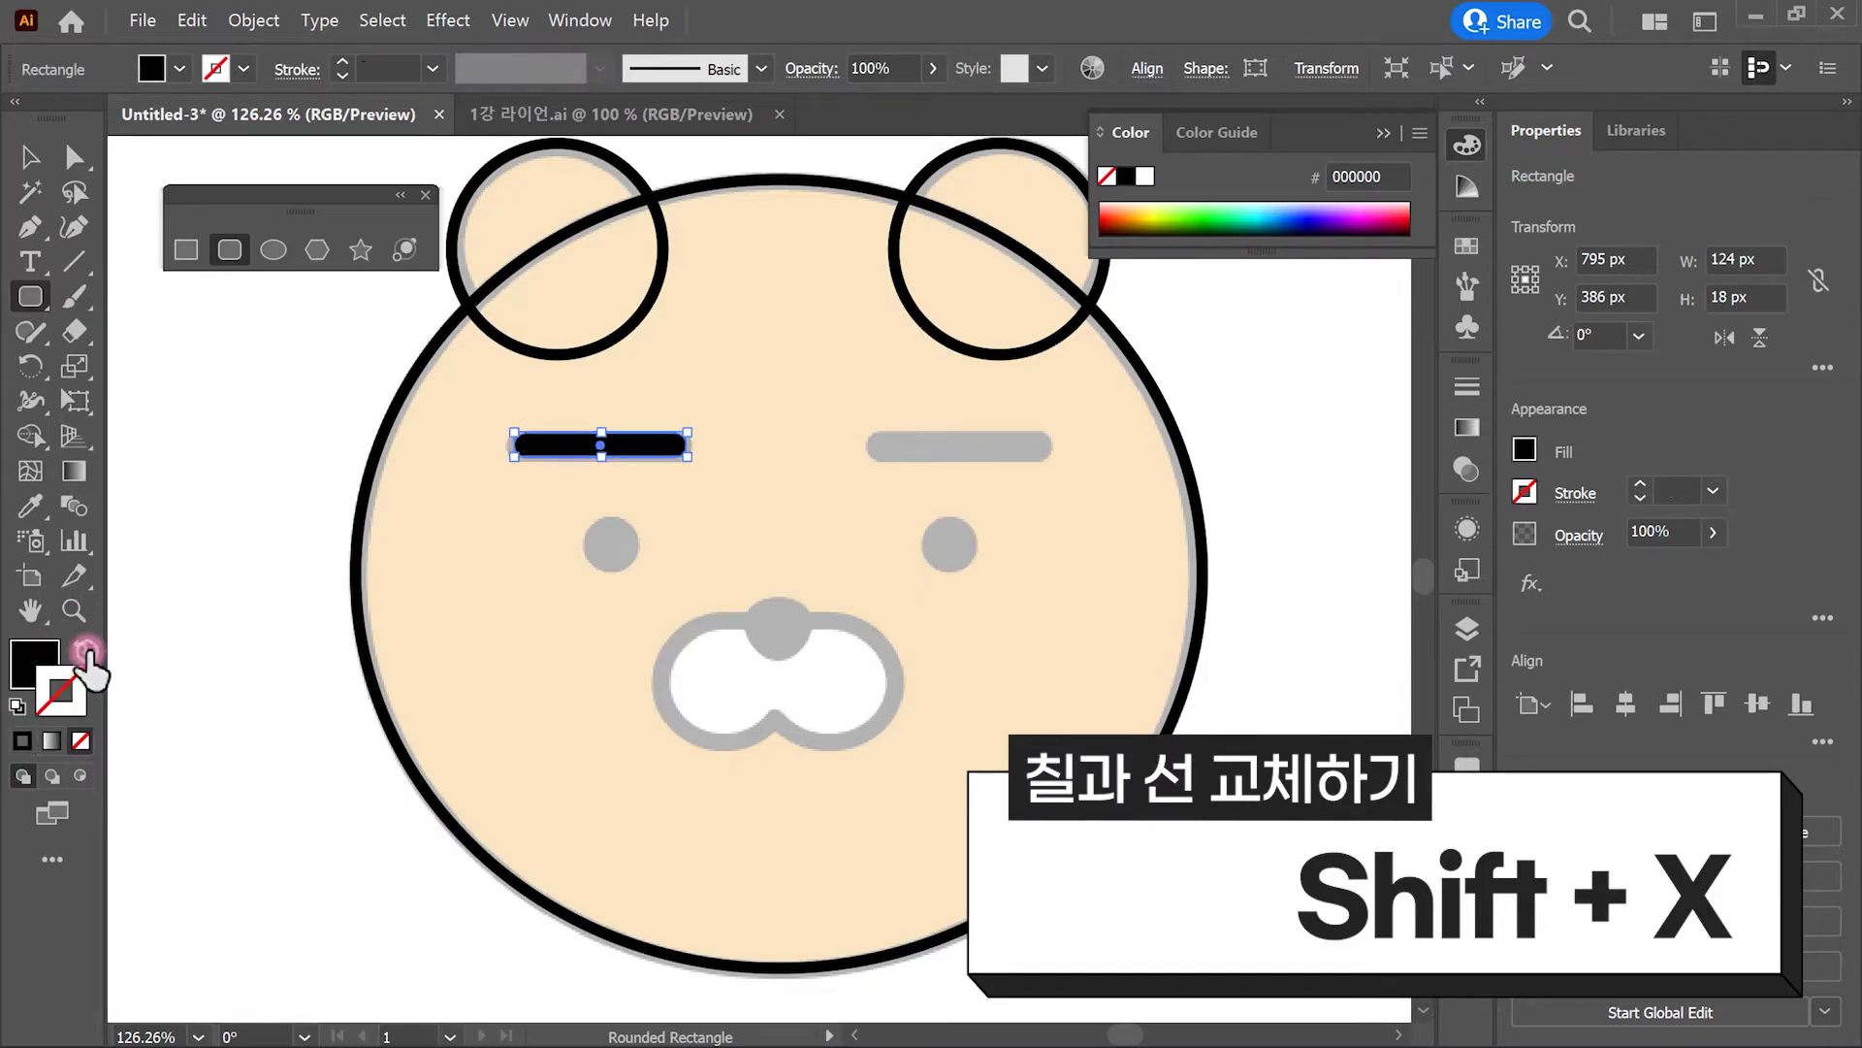
# Step: Stretch the black left eyebrow shape until it covers the eyebrow in the reference image
pyautogui.press('v')
pyautogui.moveTo(511, 464); pyautogui.dragTo(499, 468)
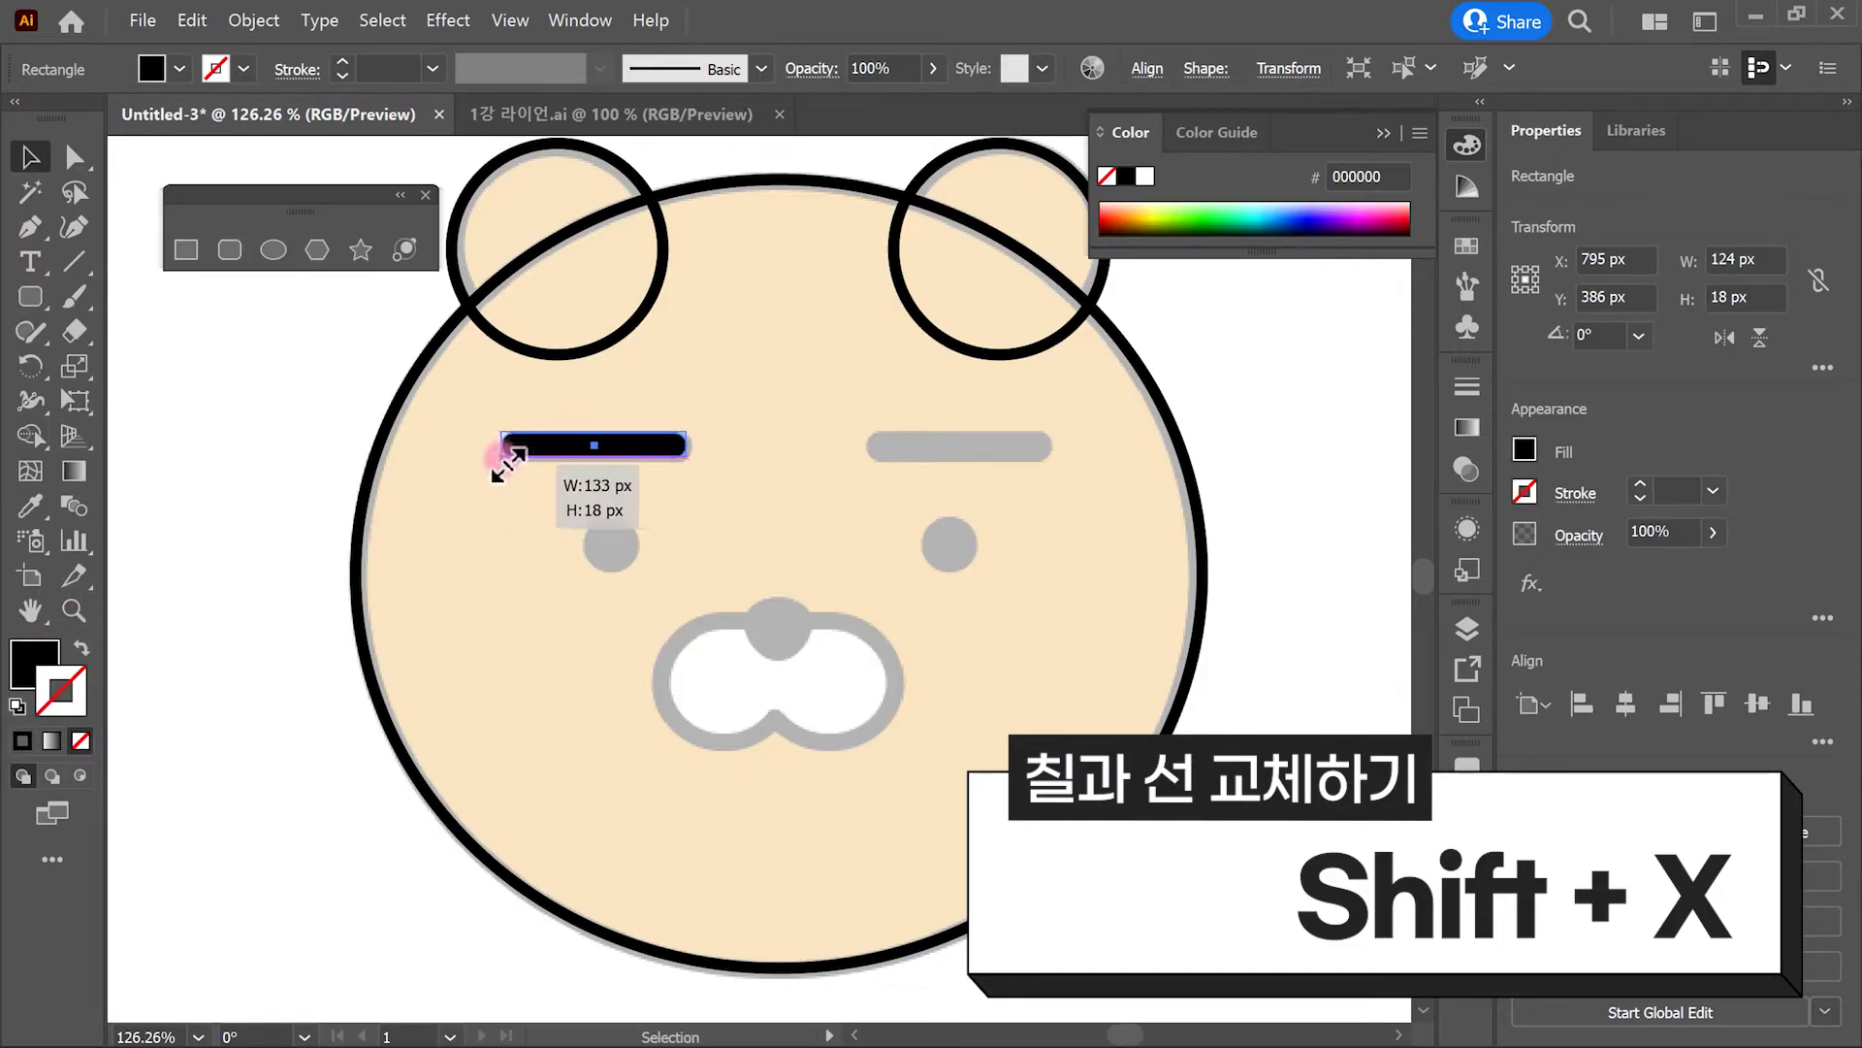
pyautogui.moveTo(698, 451); pyautogui.dragTo(701, 468)
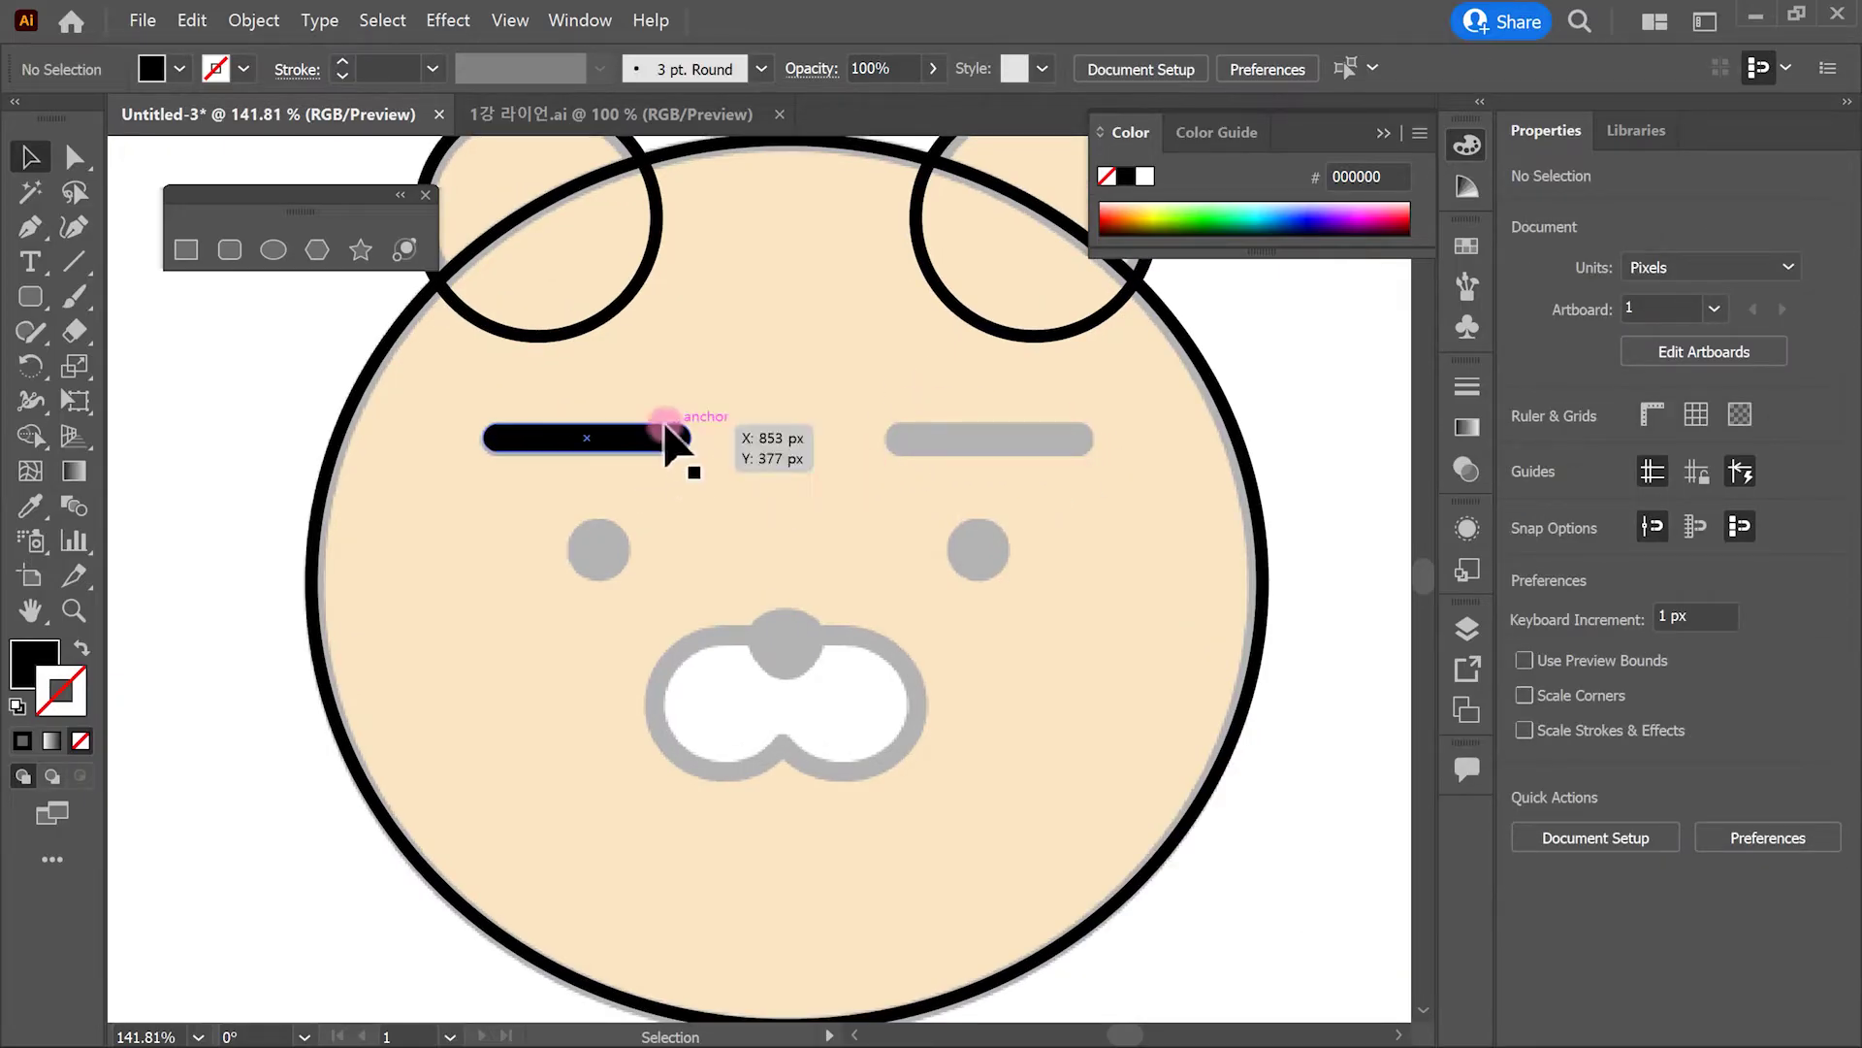
# Step: Duplicate the black left eyebrow horizontally onto the right eyebrow of the reference image
pyautogui.click(640, 448)
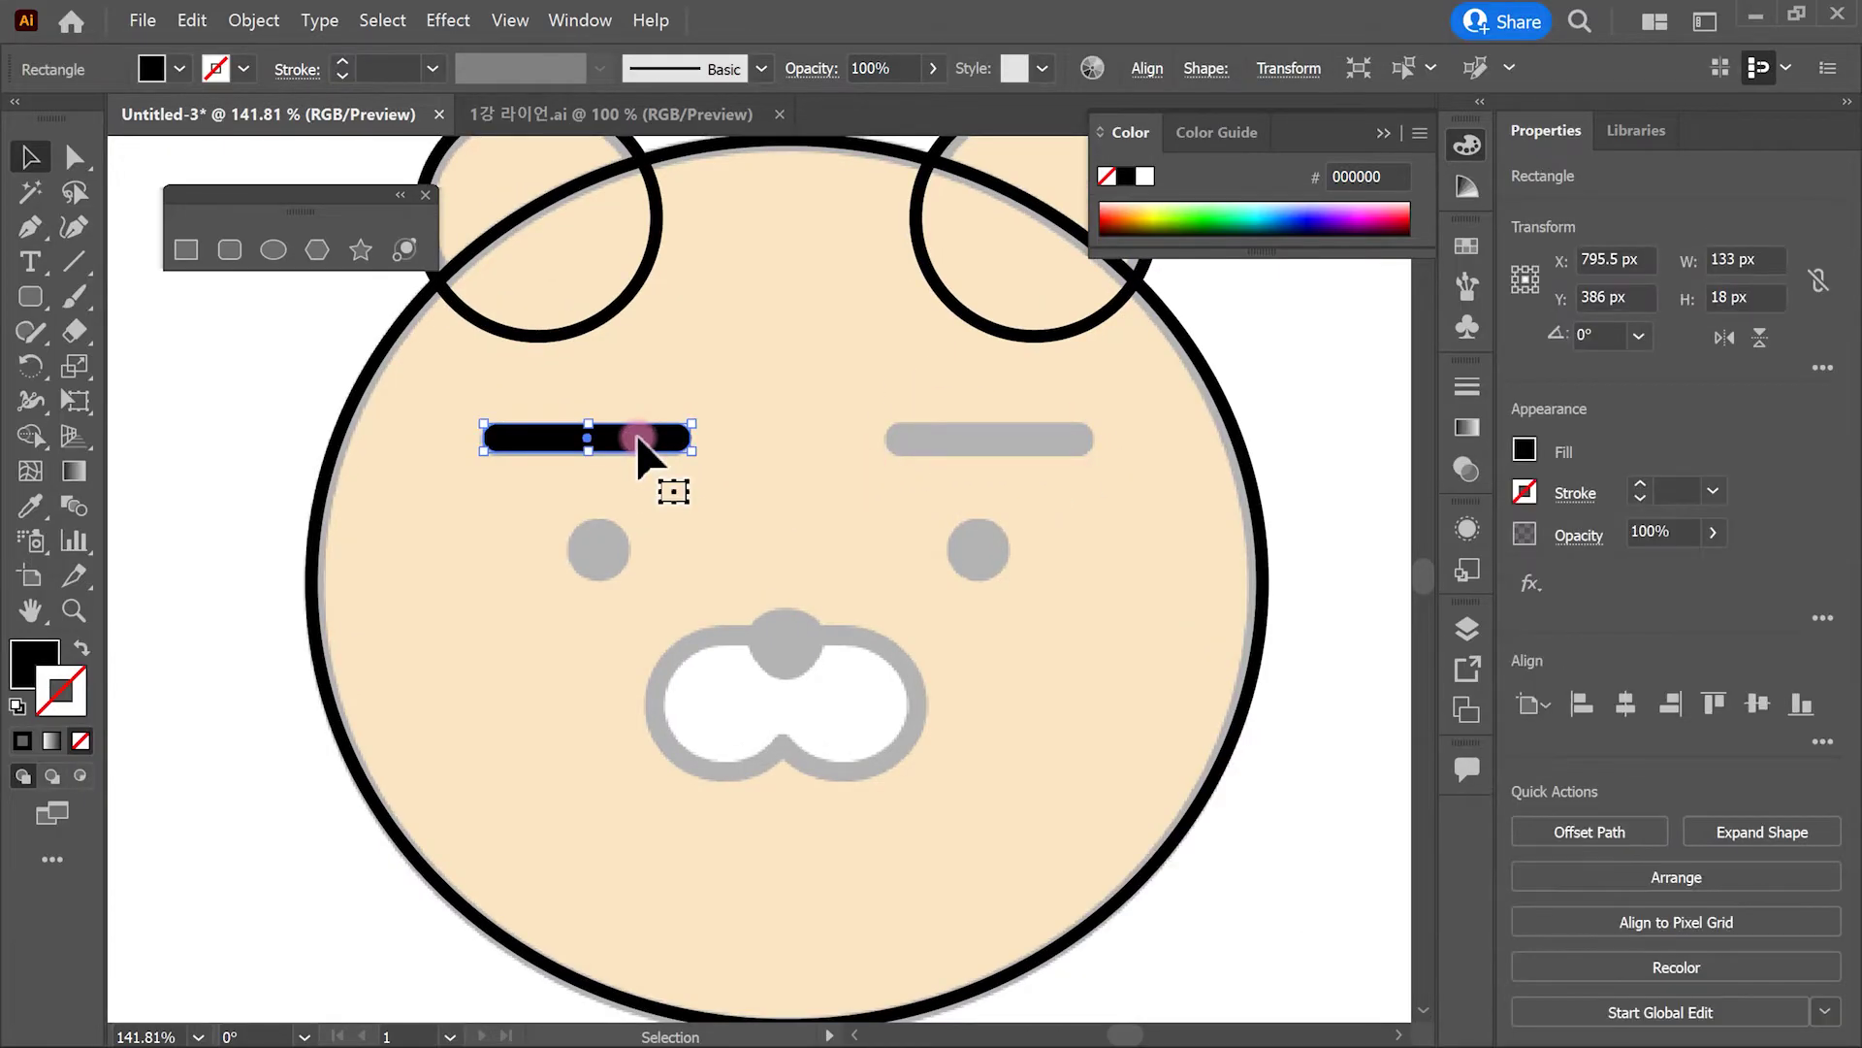
pyautogui.moveTo(630, 437); pyautogui.dragTo(1017, 438)
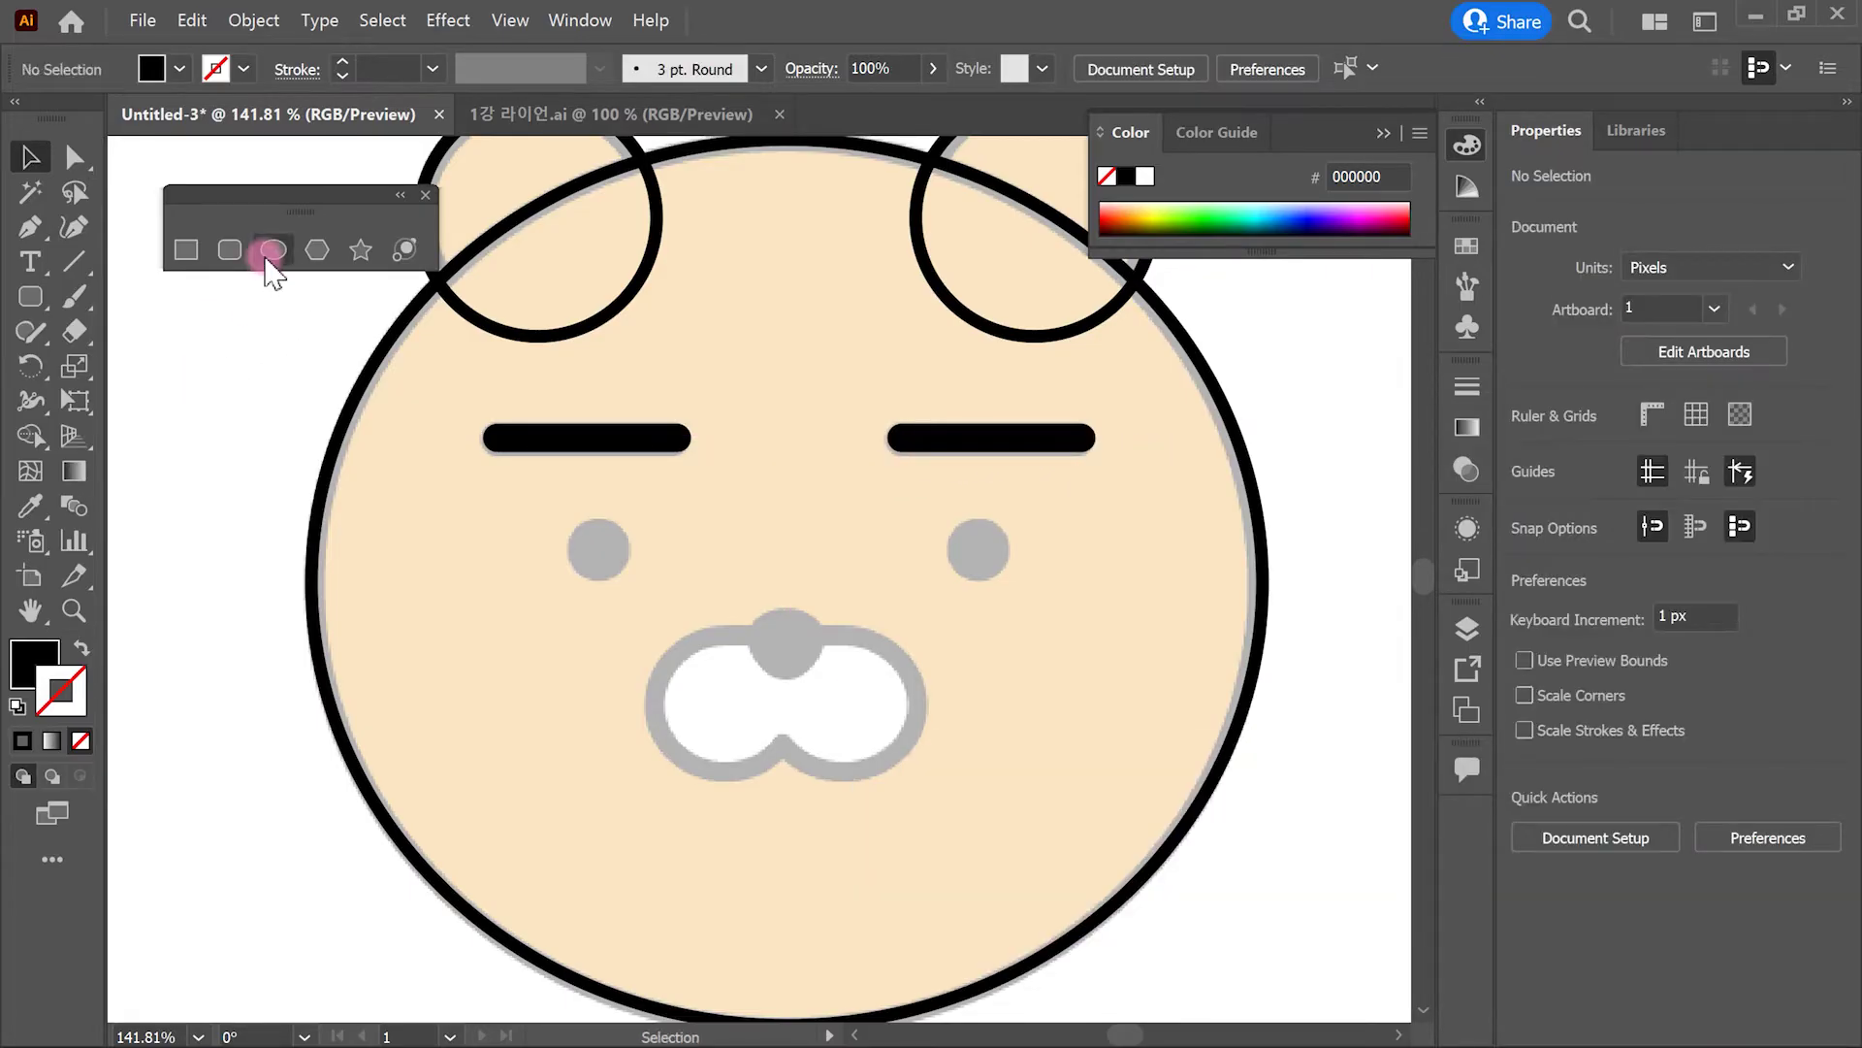
# Step: Draw a solid black circle about 39 px wide over the left eye and deselect it
pyautogui.click(274, 251)
pyautogui.moveTo(576, 521); pyautogui.dragTo(613, 555)
pyautogui.click(29, 157)
pyautogui.click(283, 358)
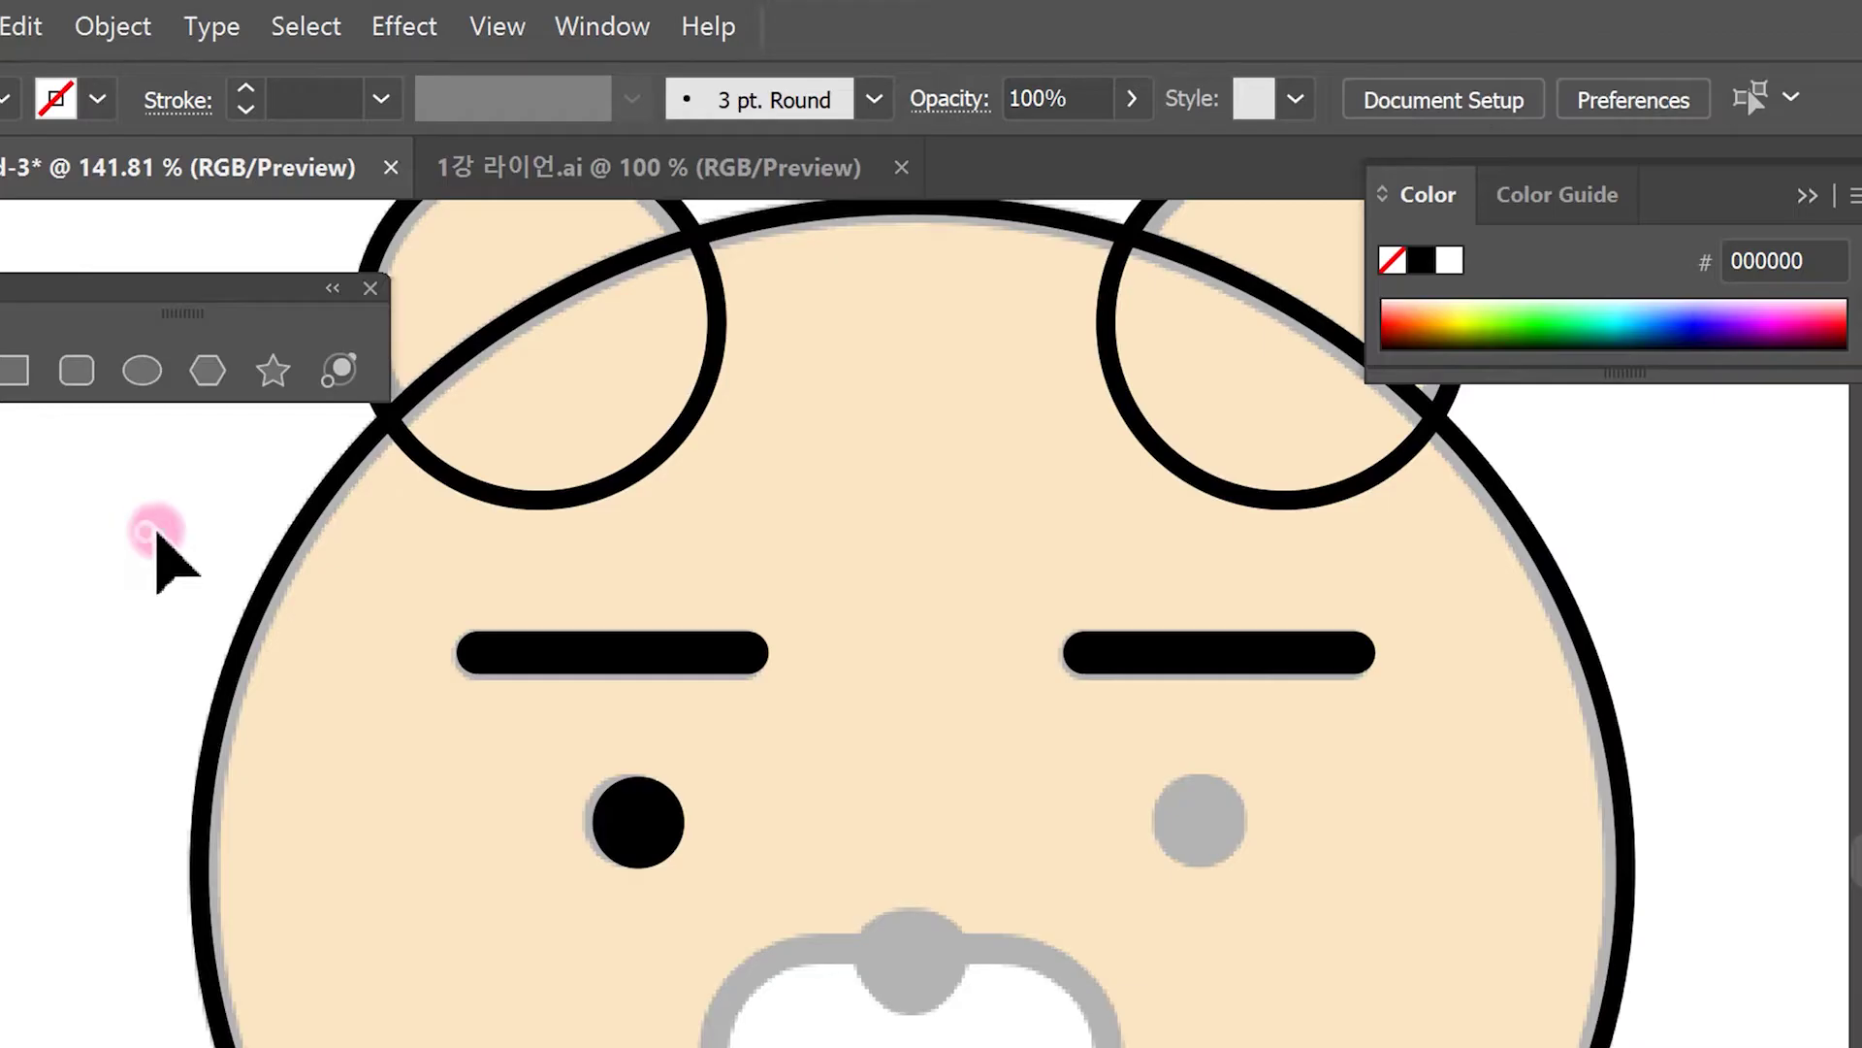
# Step: Turn off Smart Guides
pyautogui.click(497, 27)
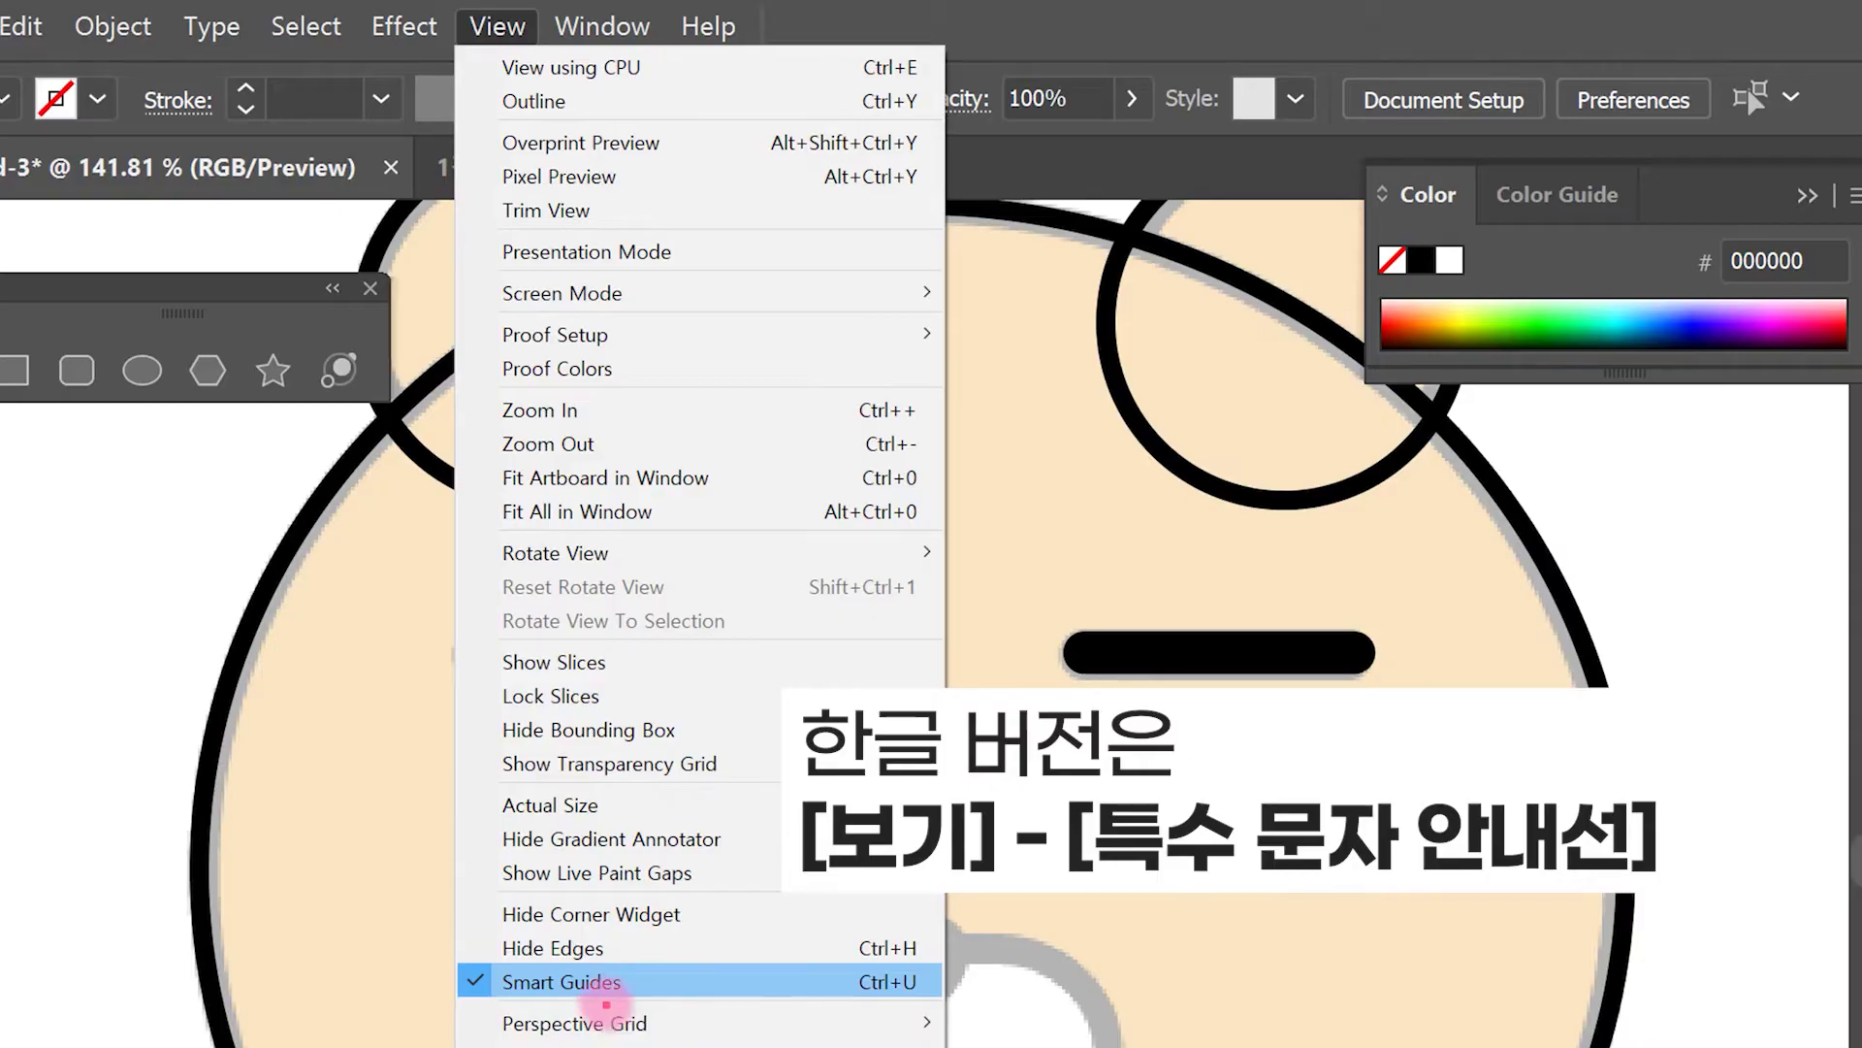
pyautogui.moveTo(590, 916); pyautogui.dragTo(515, 1014)
pyautogui.moveTo(478, 891); pyautogui.dragTo(580, 968)
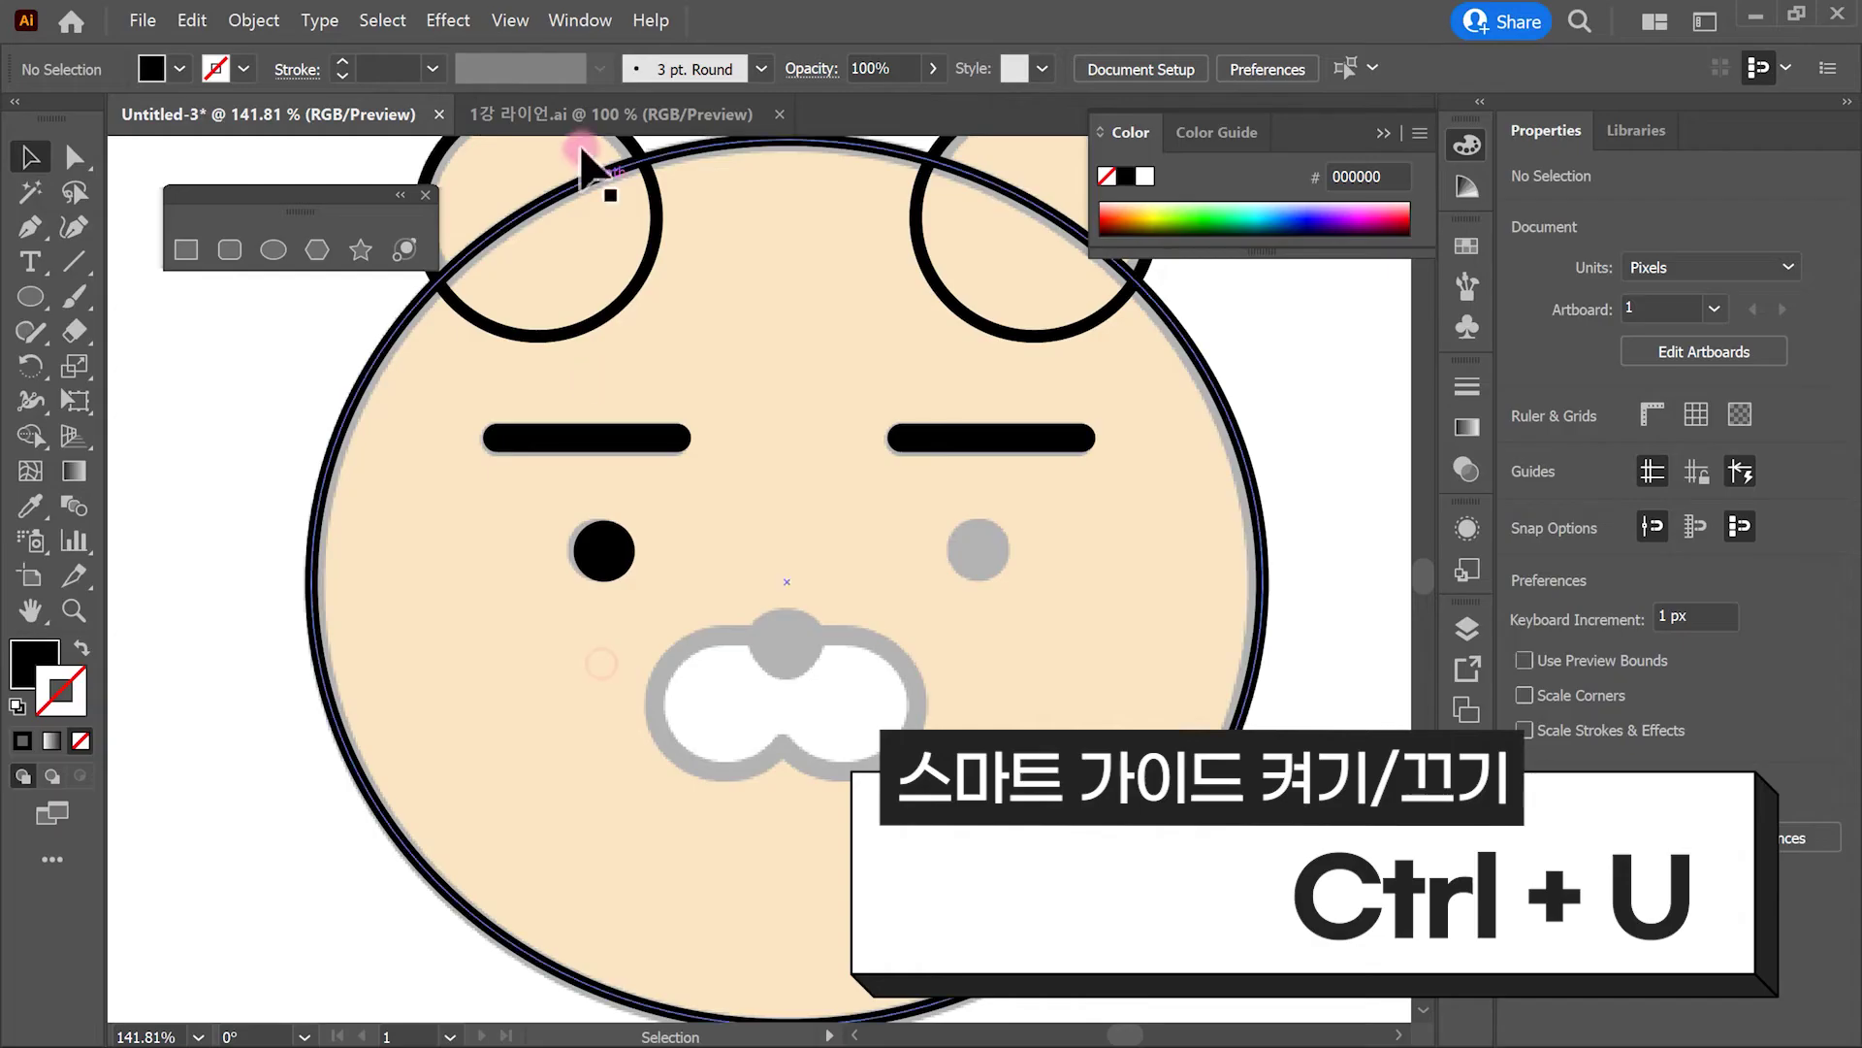
pyautogui.click(497, 28)
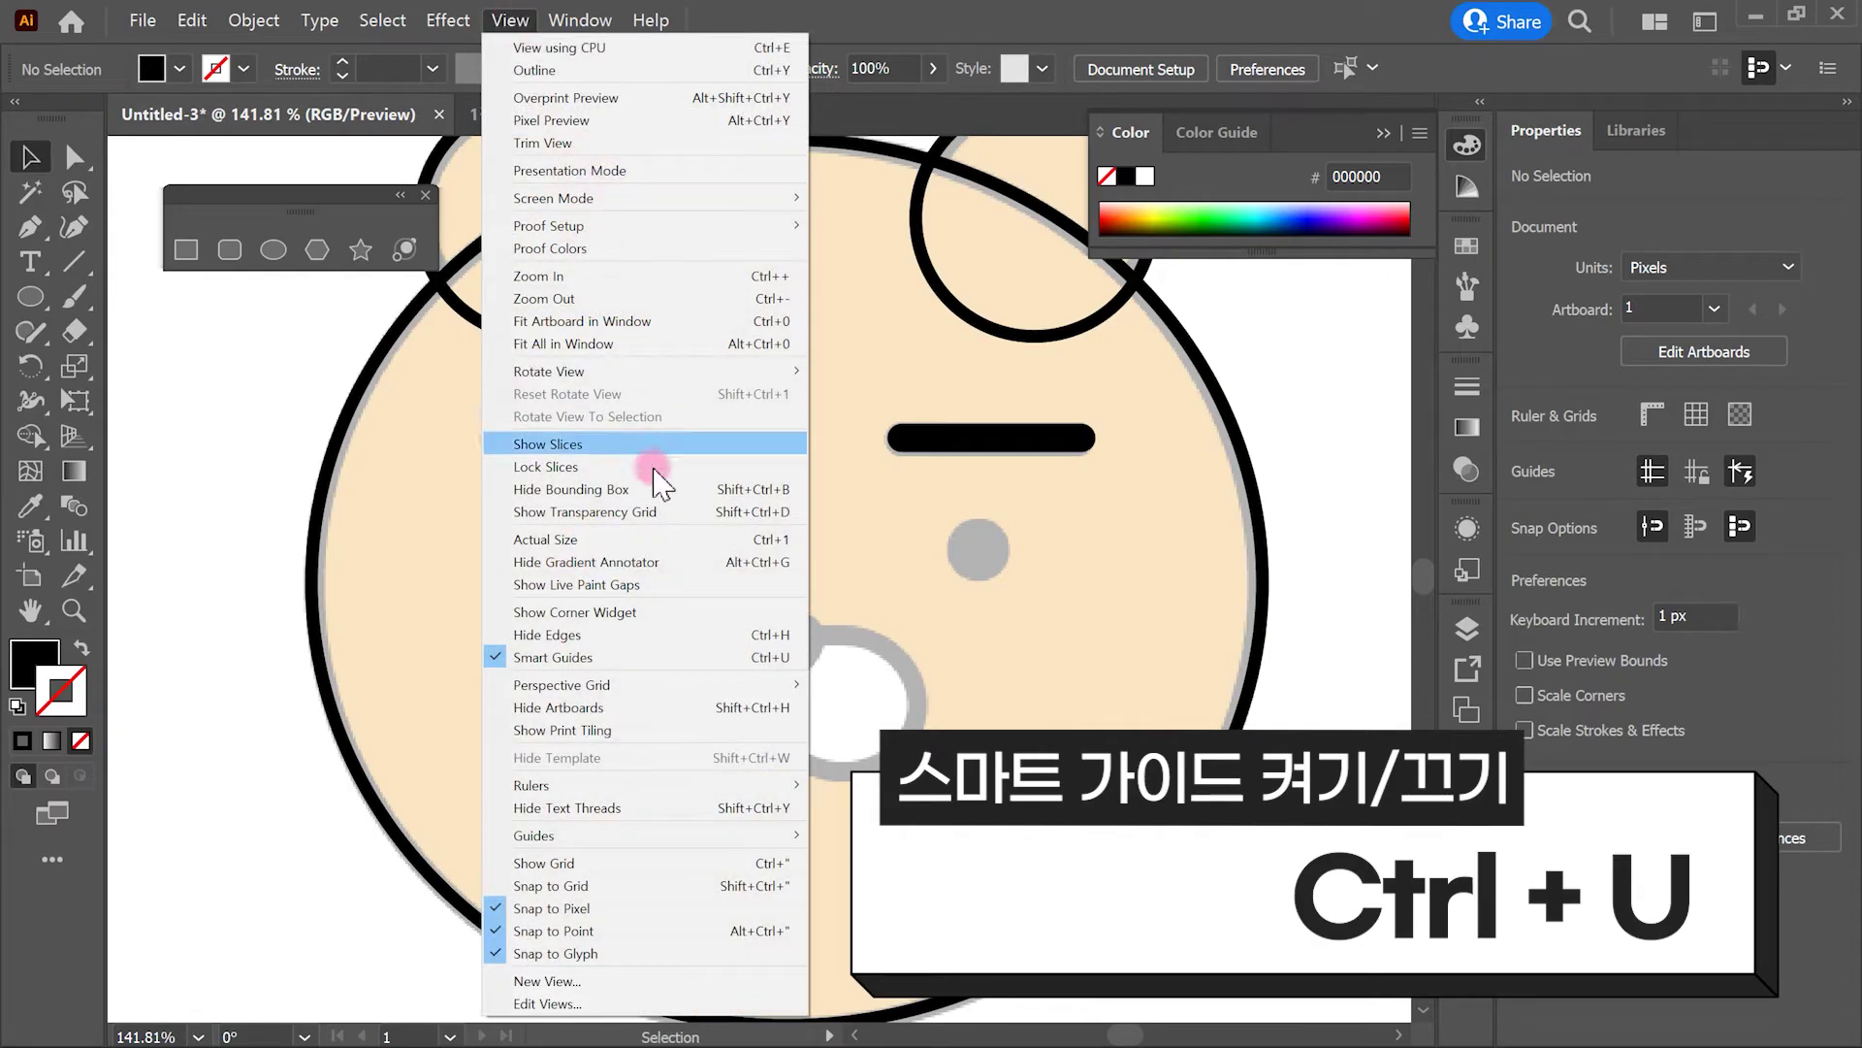
pyautogui.click(678, 657)
# Step: Fit the left eye circle to the reference and duplicate it horizontally onto the right eye
pyautogui.moveTo(1020, 595); pyautogui.dragTo(981, 528)
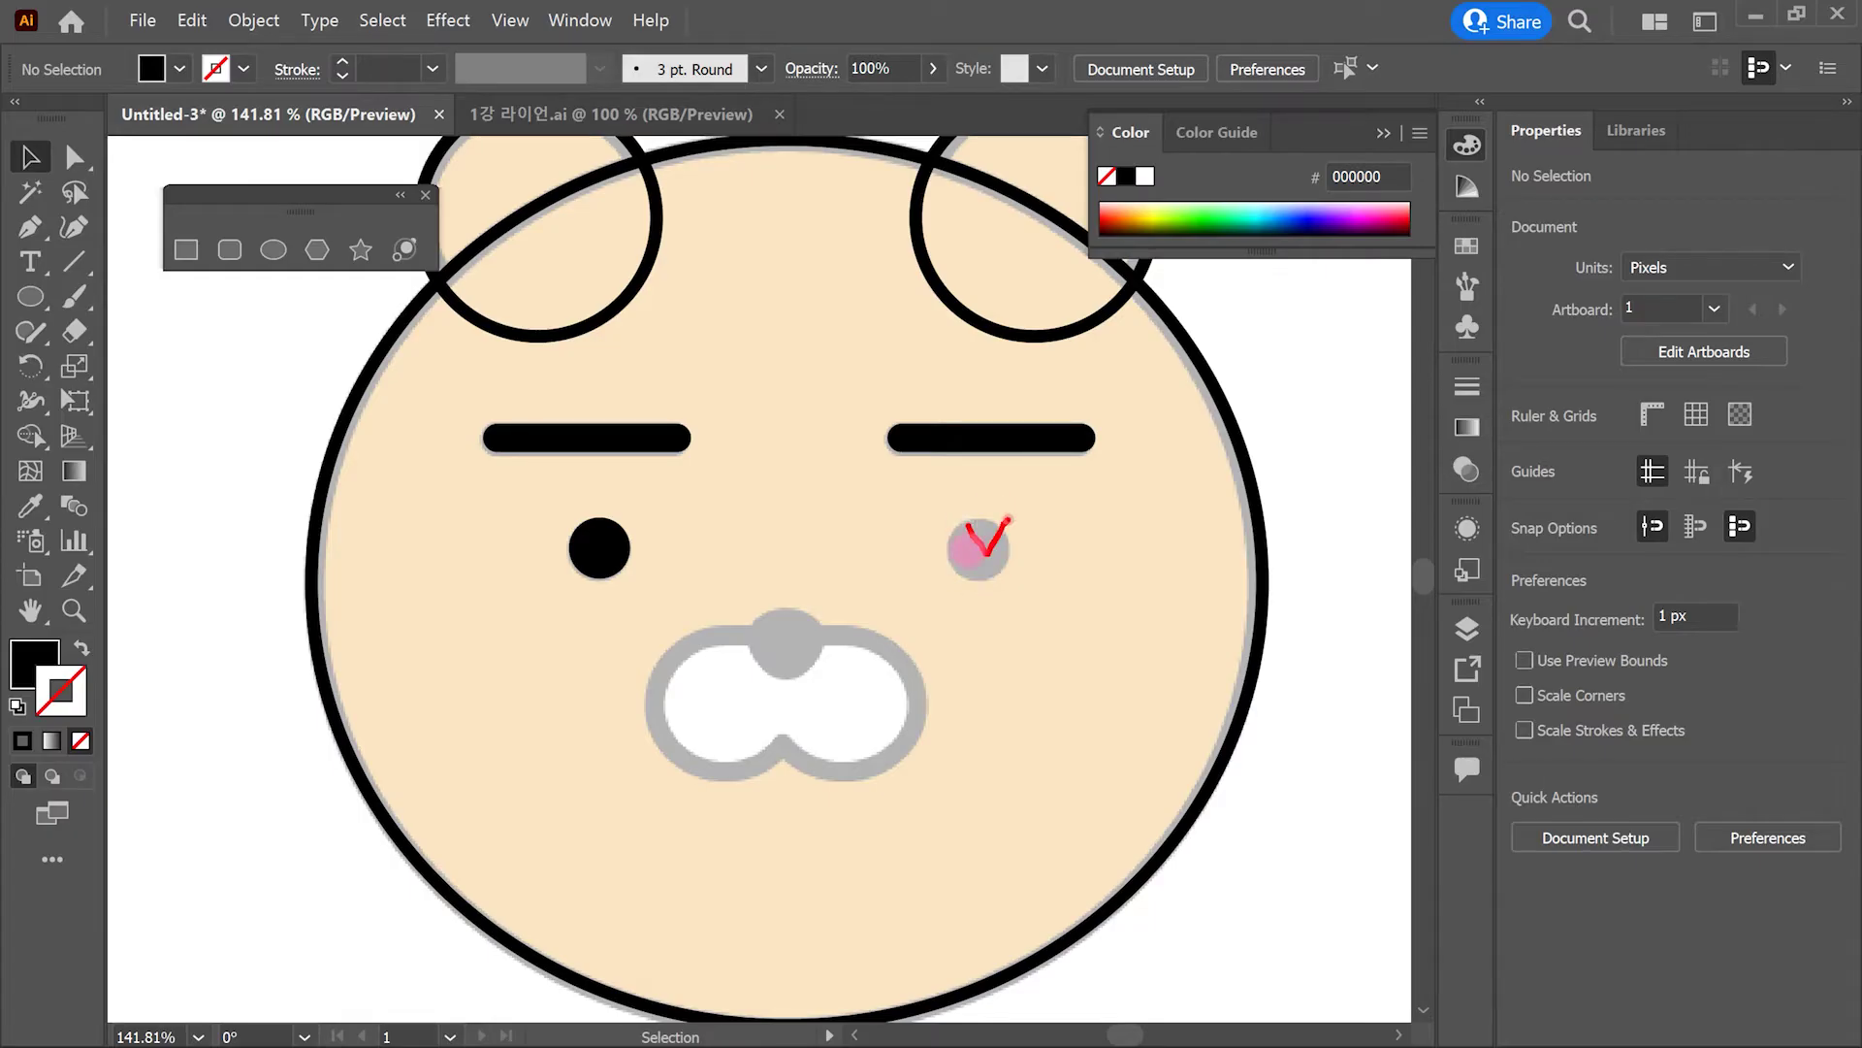
pyautogui.moveTo(595, 563); pyautogui.dragTo(631, 560)
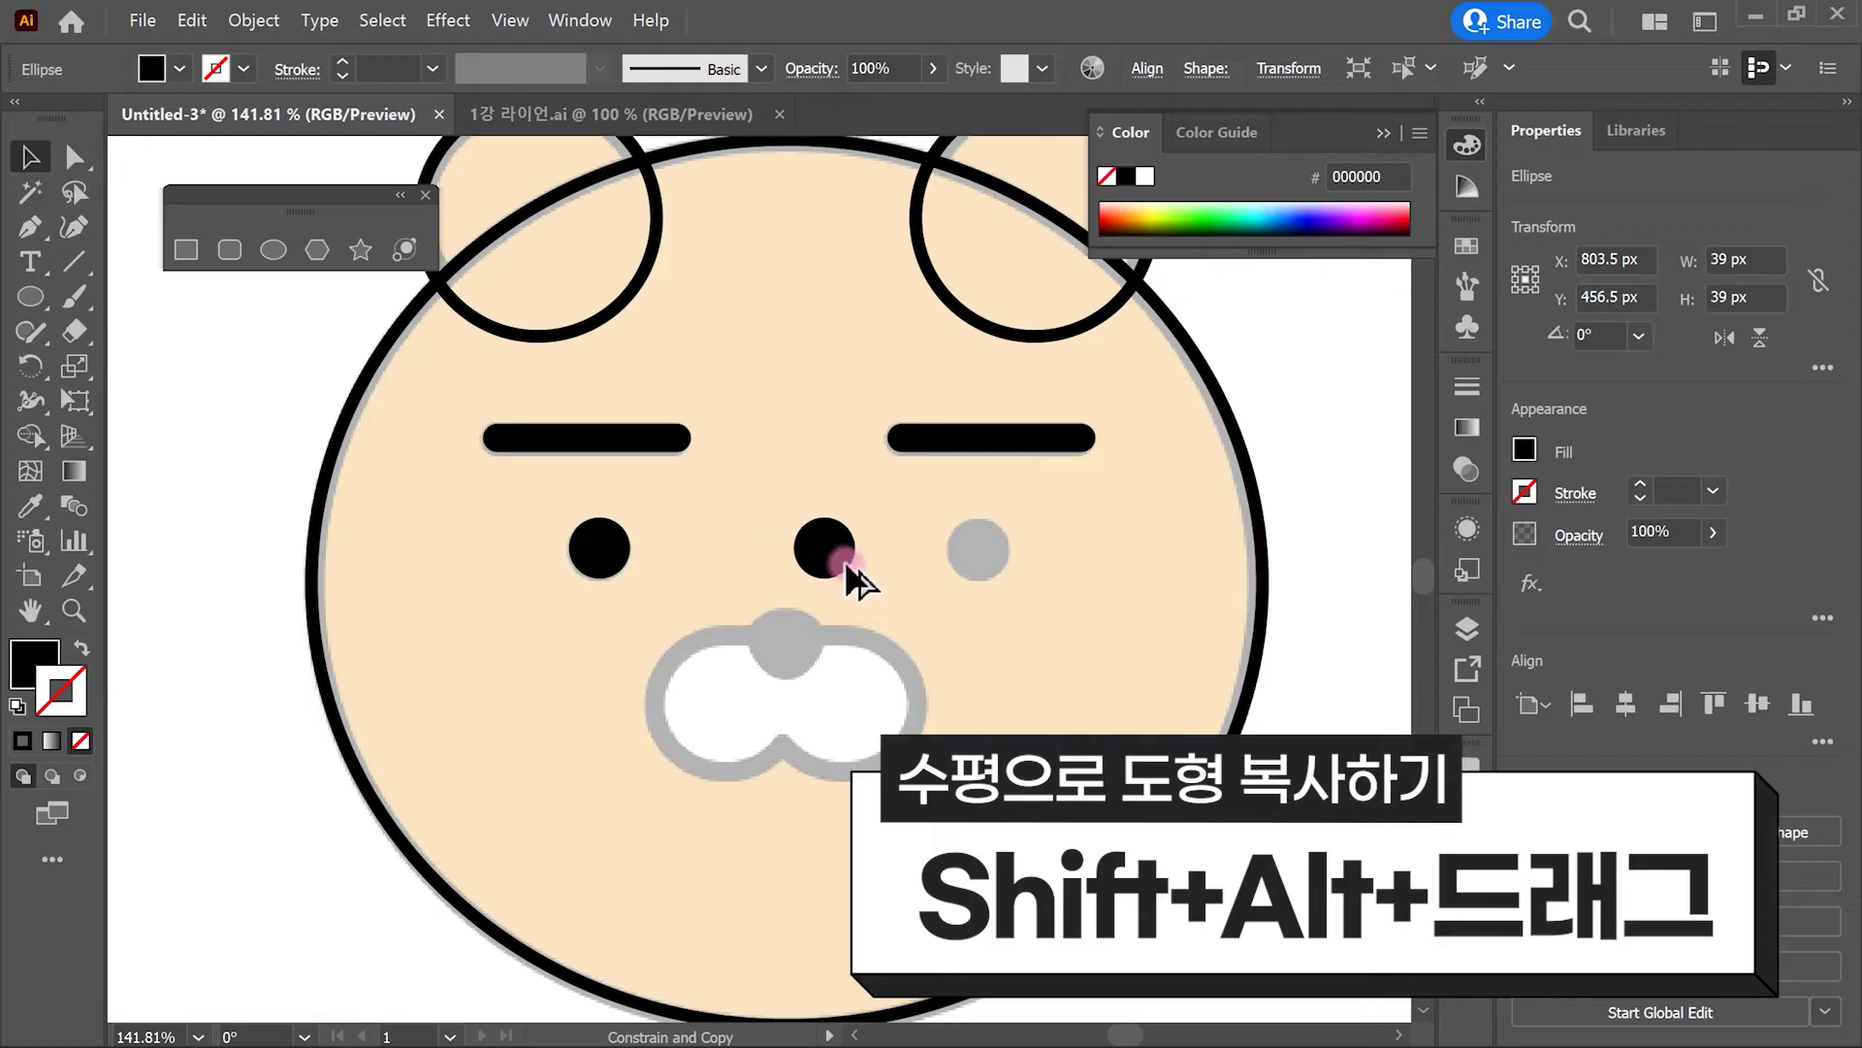
pyautogui.moveTo(993, 570); pyautogui.dragTo(992, 571)
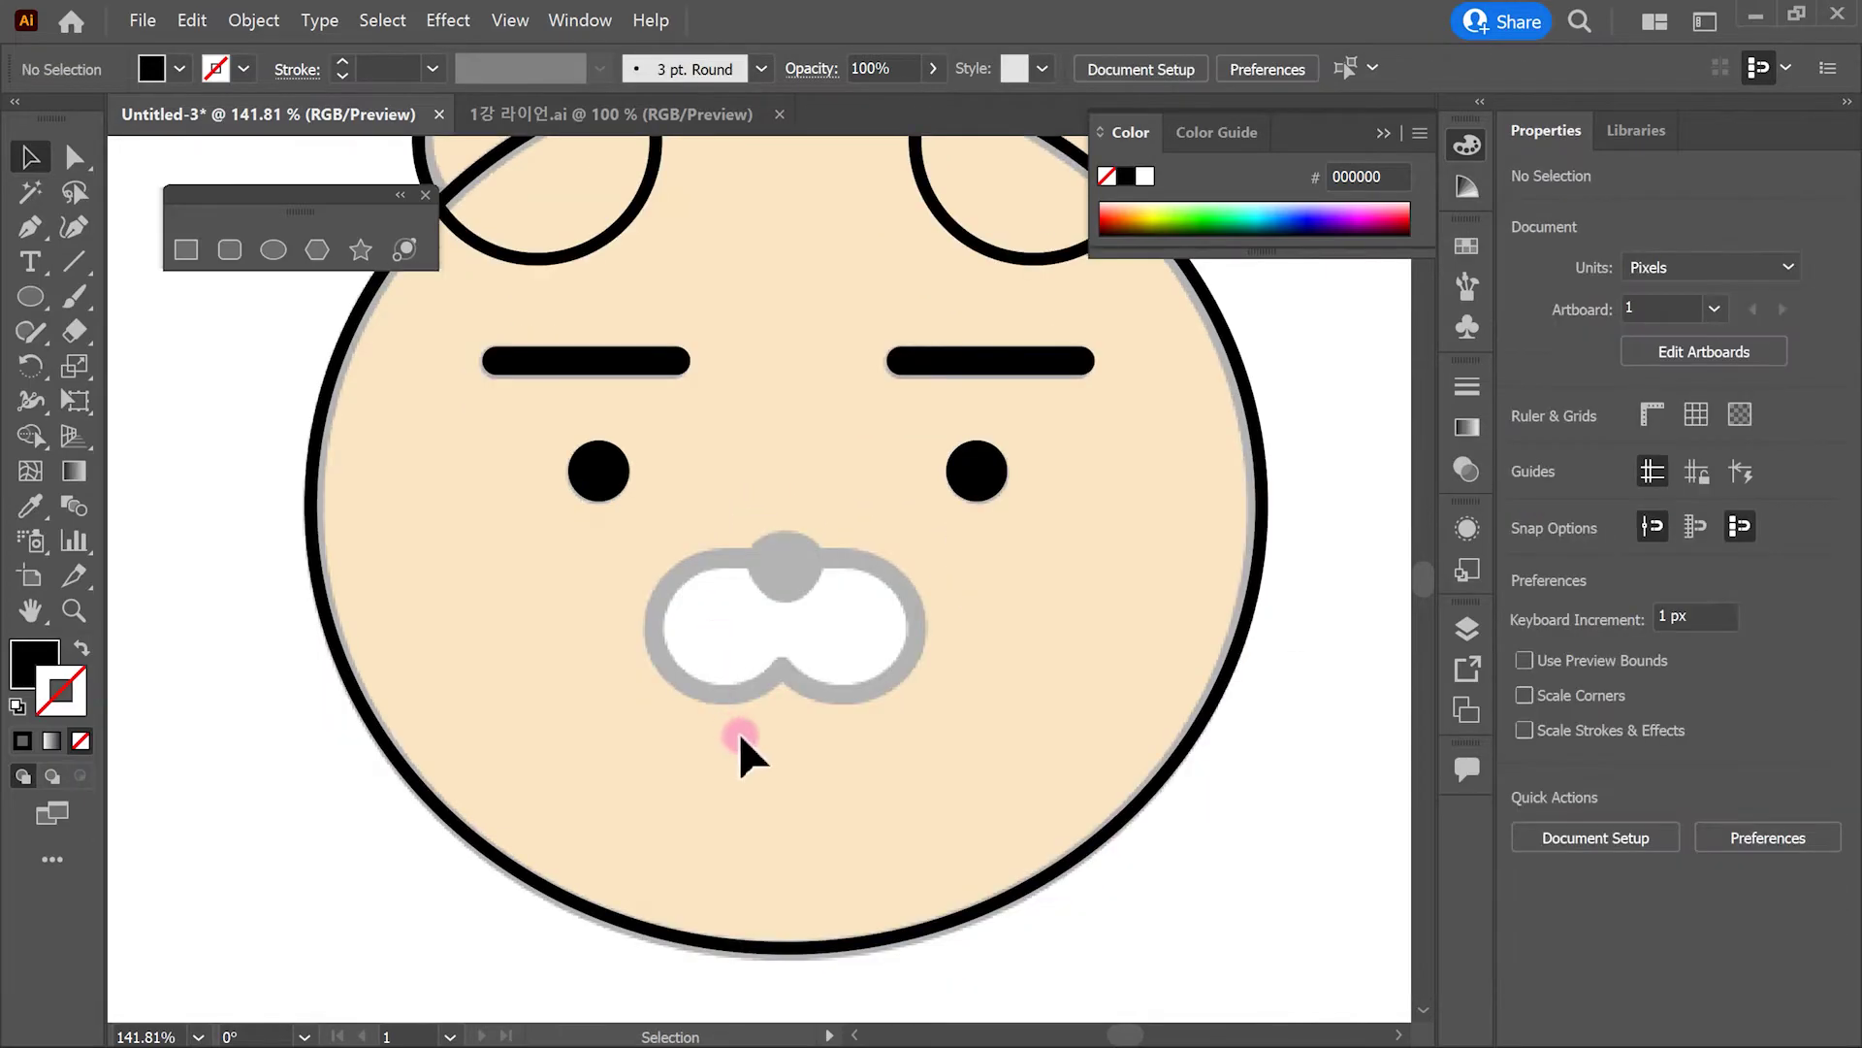
# Step: Swap fill and stroke to get a black outline without fill, and draw a circle about 97 px wide over the left half of the muzzle
pyautogui.moveTo(830, 713); pyautogui.dragTo(850, 700)
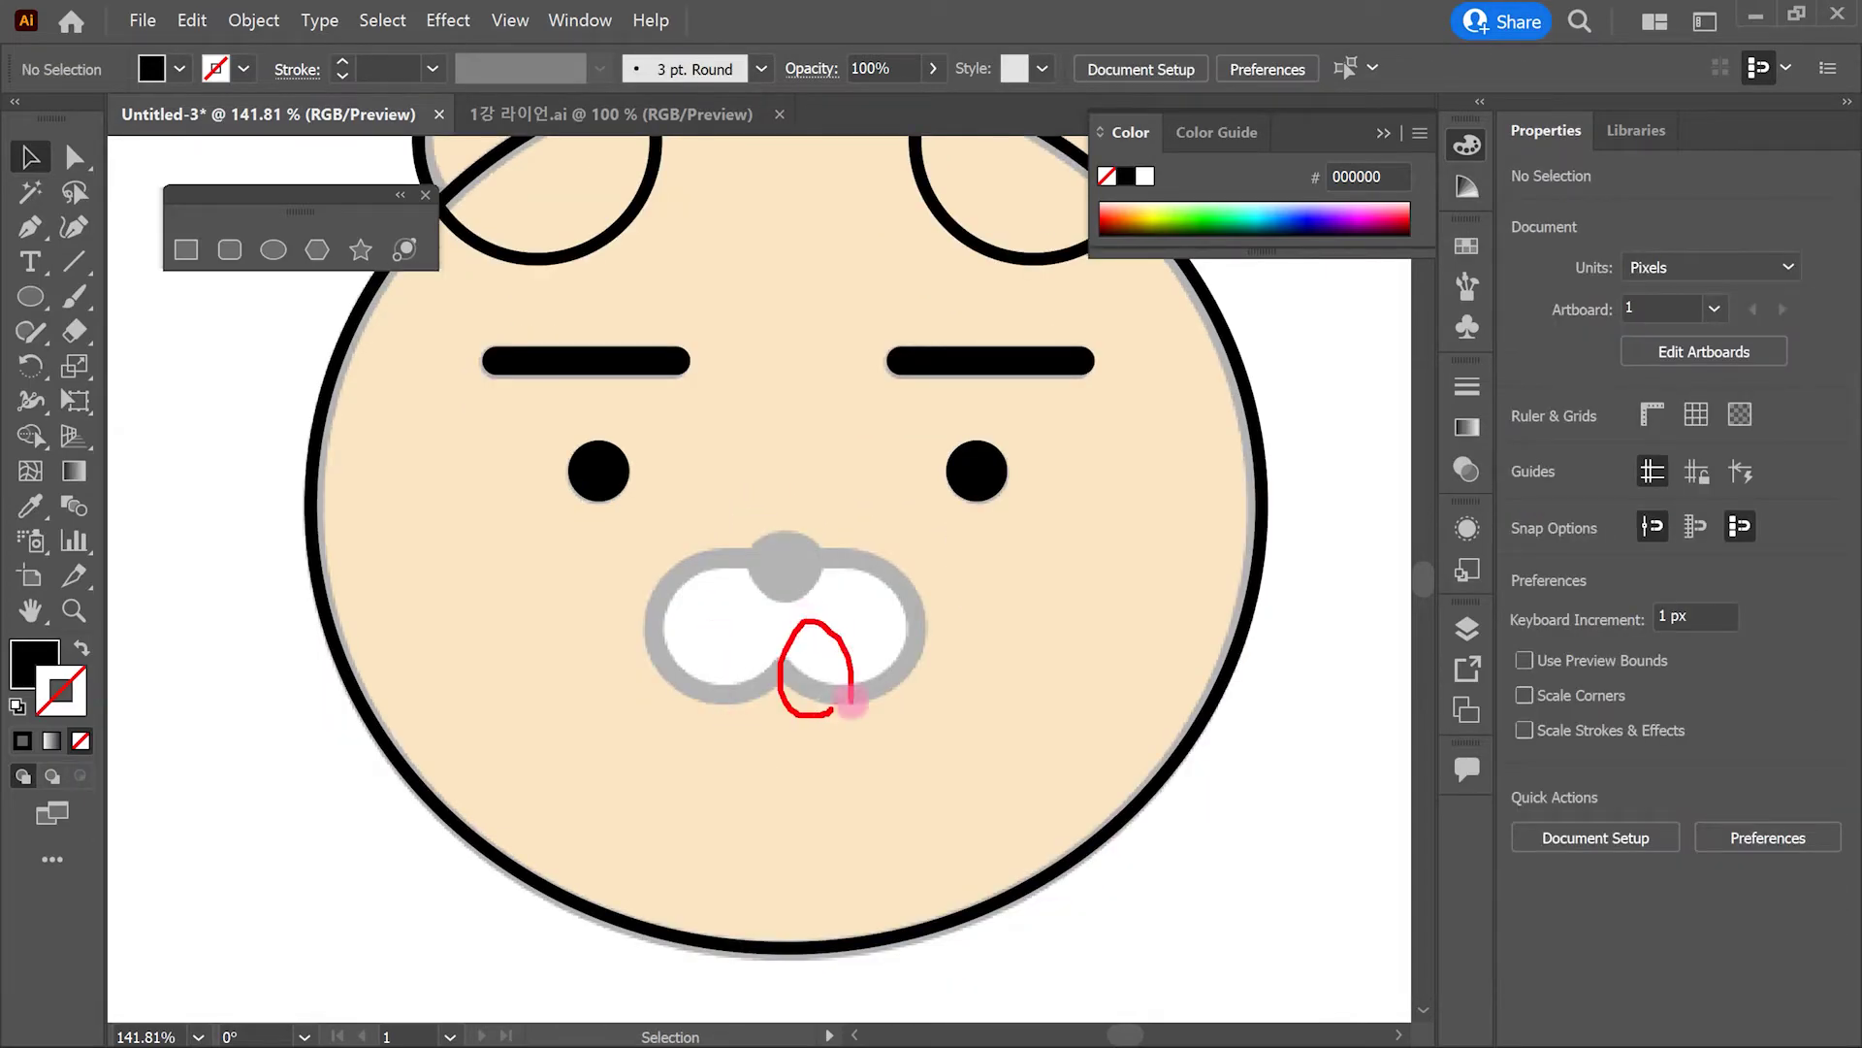
pyautogui.press('l')
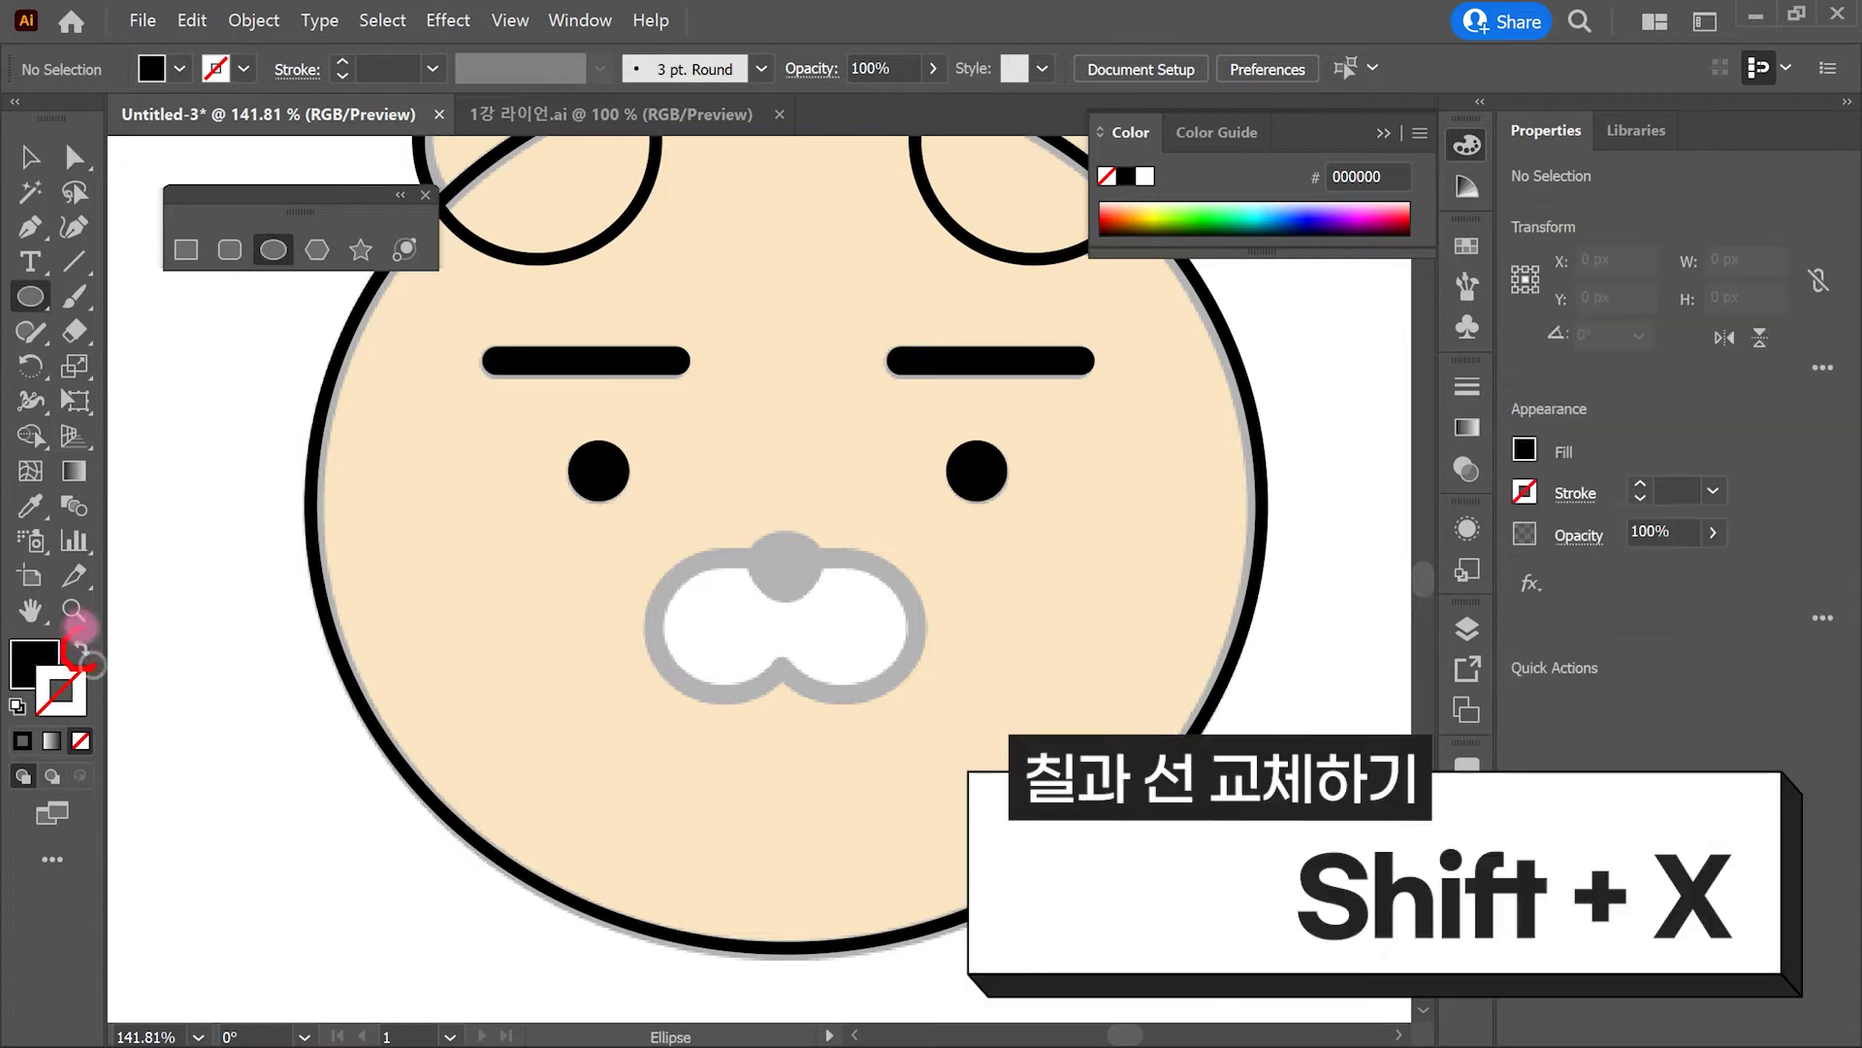
pyautogui.click(83, 648)
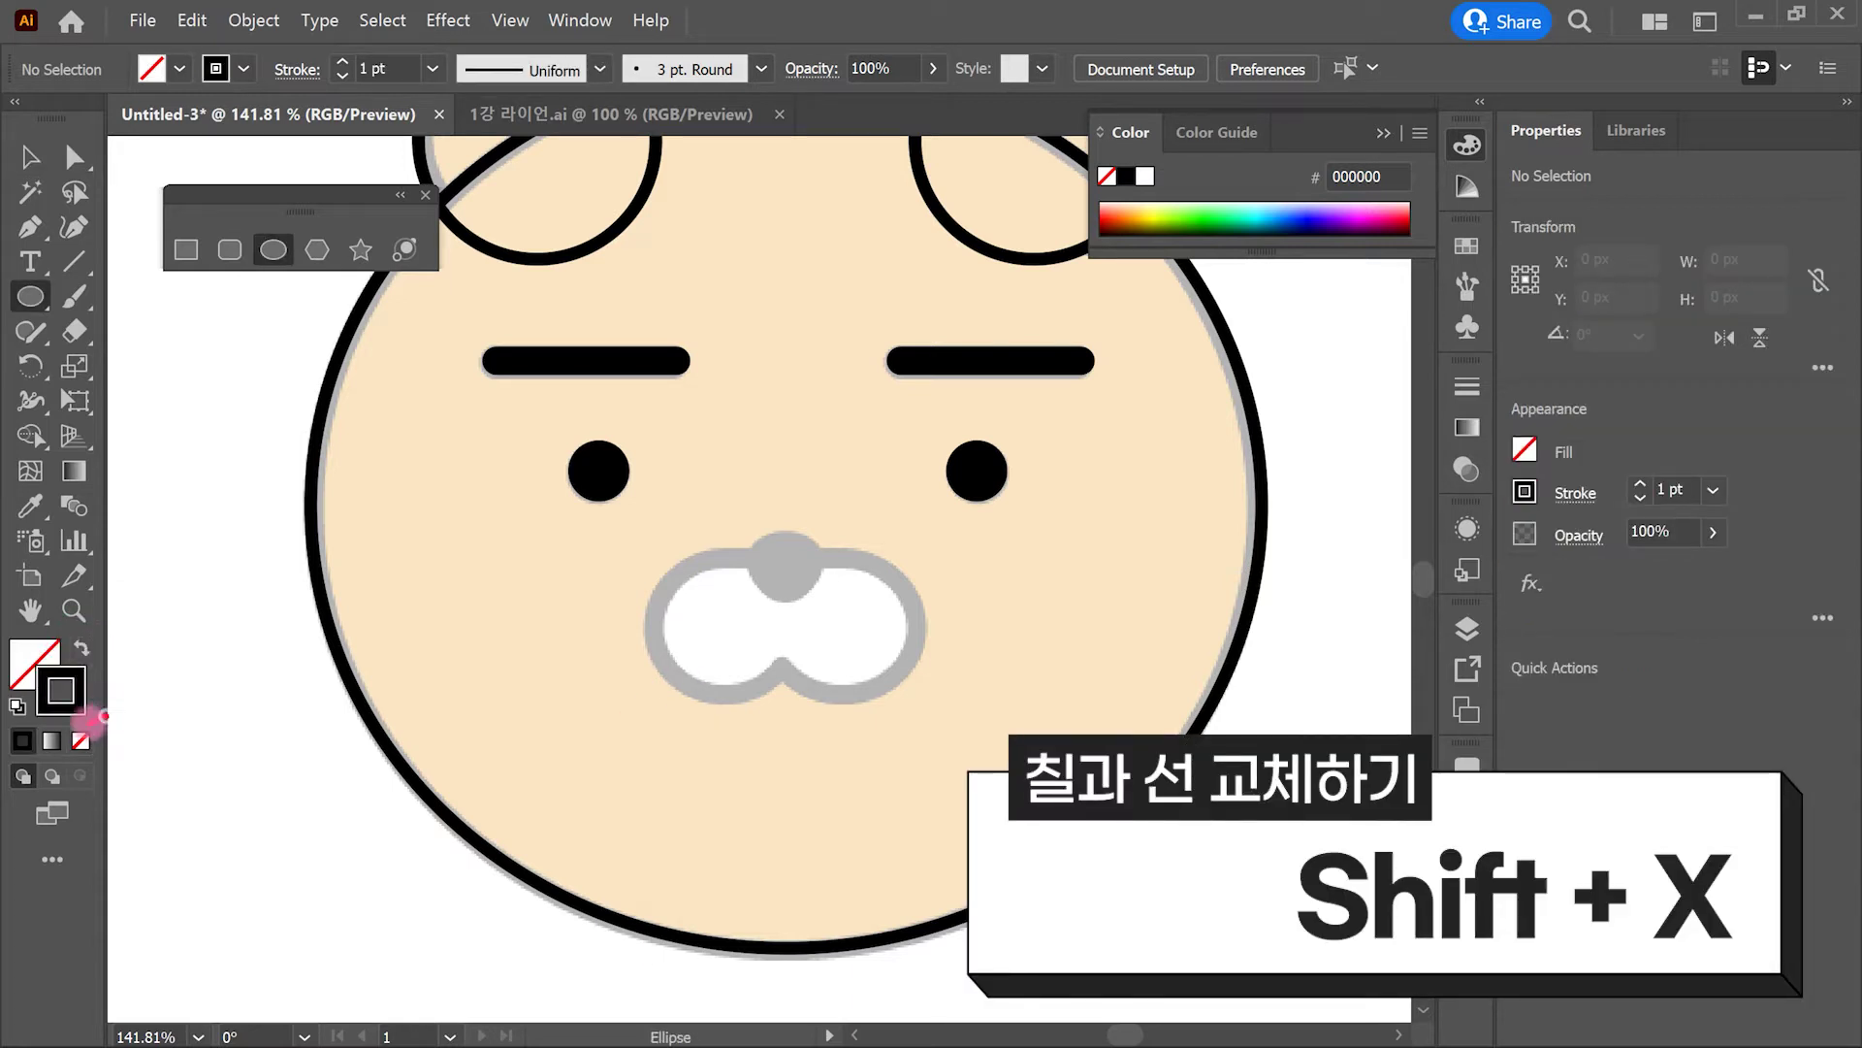
pyautogui.moveTo(659, 549); pyautogui.dragTo(804, 693)
pyautogui.press('v')
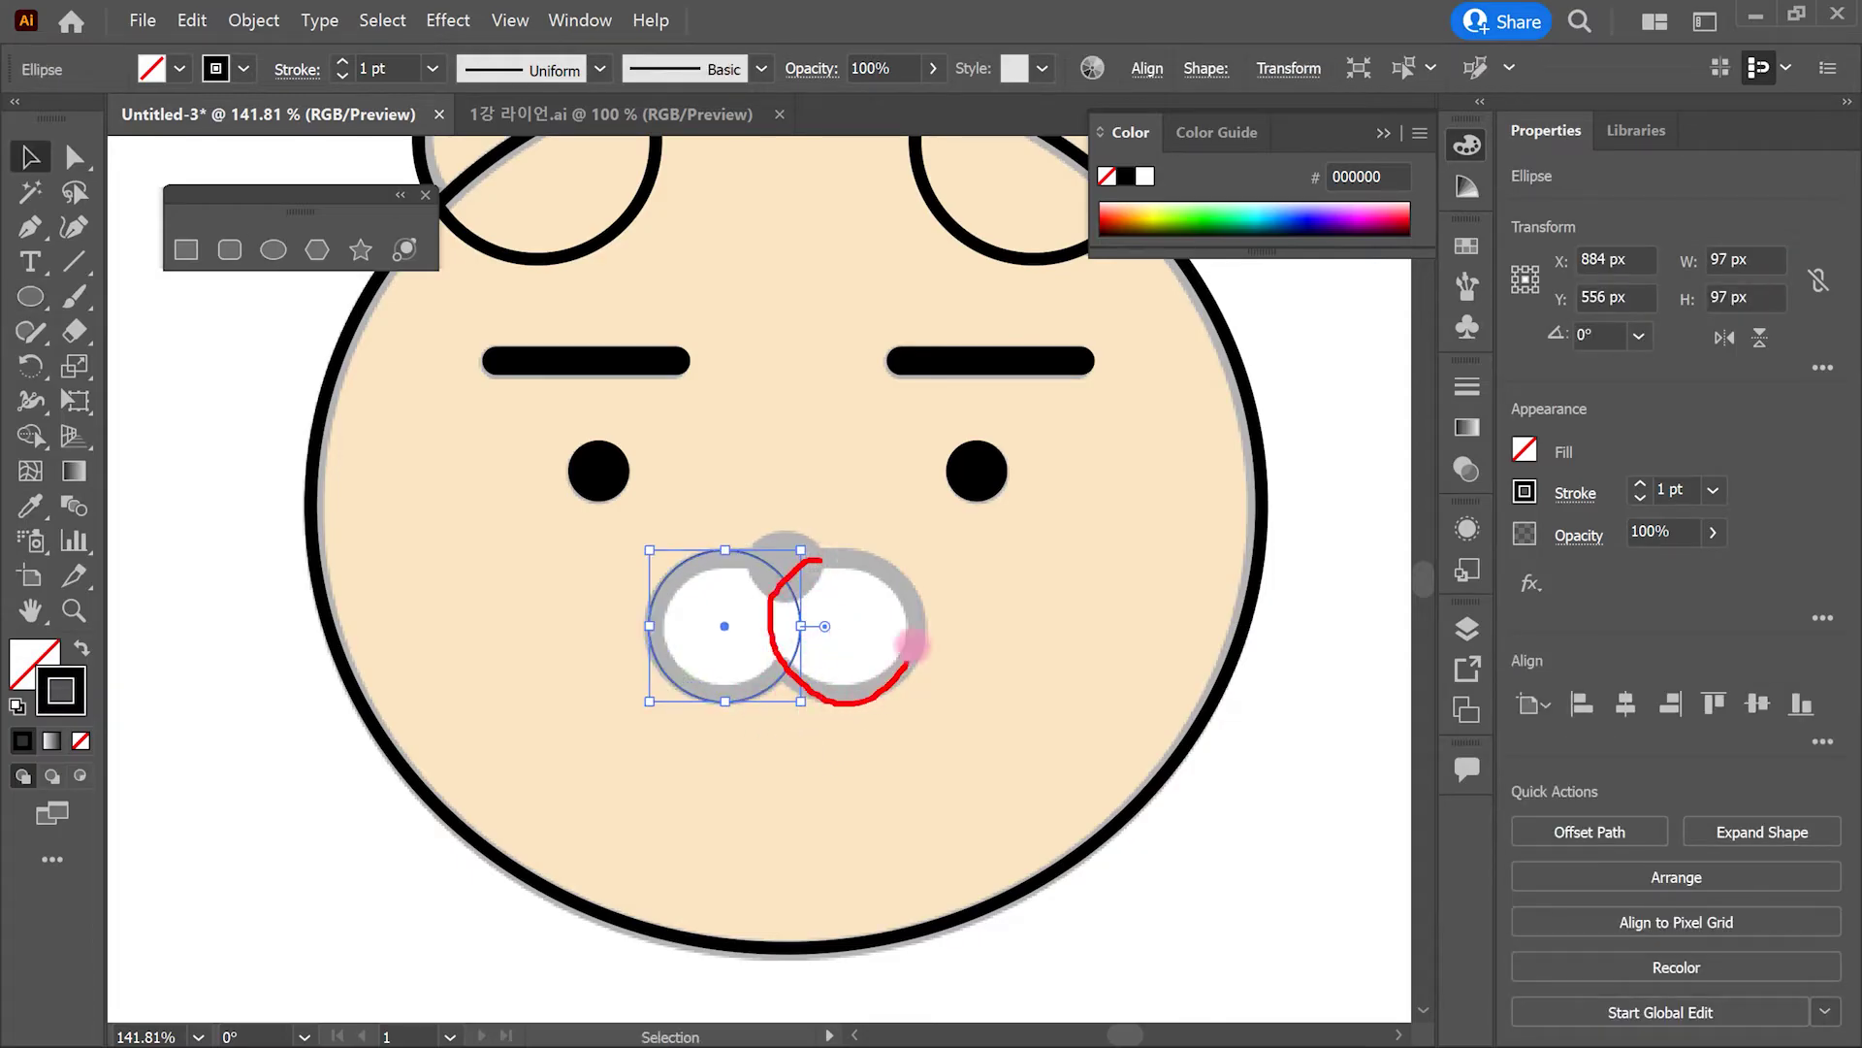
# Step: Duplicate the muzzle circle sideways onto the right half of the muzzle so the two circles overlap
pyautogui.moveTo(756, 689); pyautogui.dragTo(875, 685)
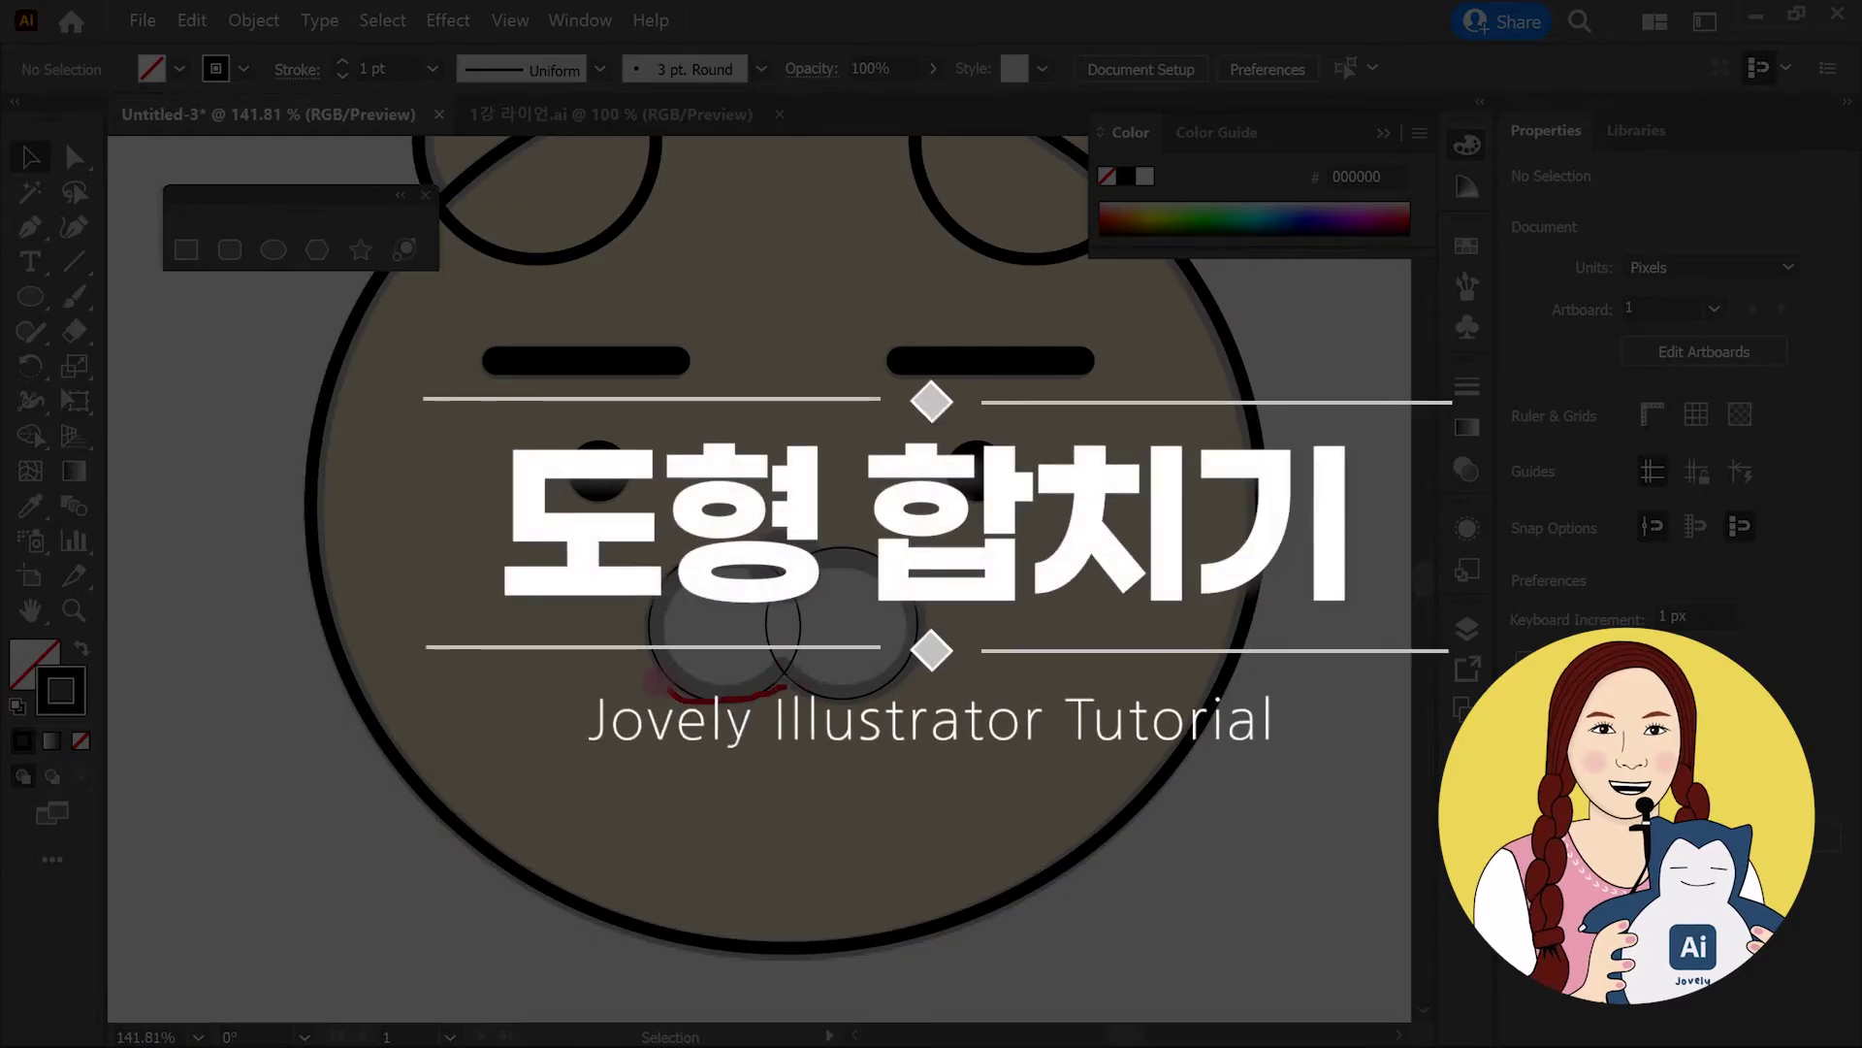
pyautogui.moveTo(656, 682)
pyautogui.mouseDown()
pyautogui.moveTo(810, 685)
pyautogui.moveTo(801, 580)
pyautogui.moveTo(837, 696)
pyautogui.mouseUp()
pyautogui.moveTo(724, 653); pyautogui.dragTo(871, 647)
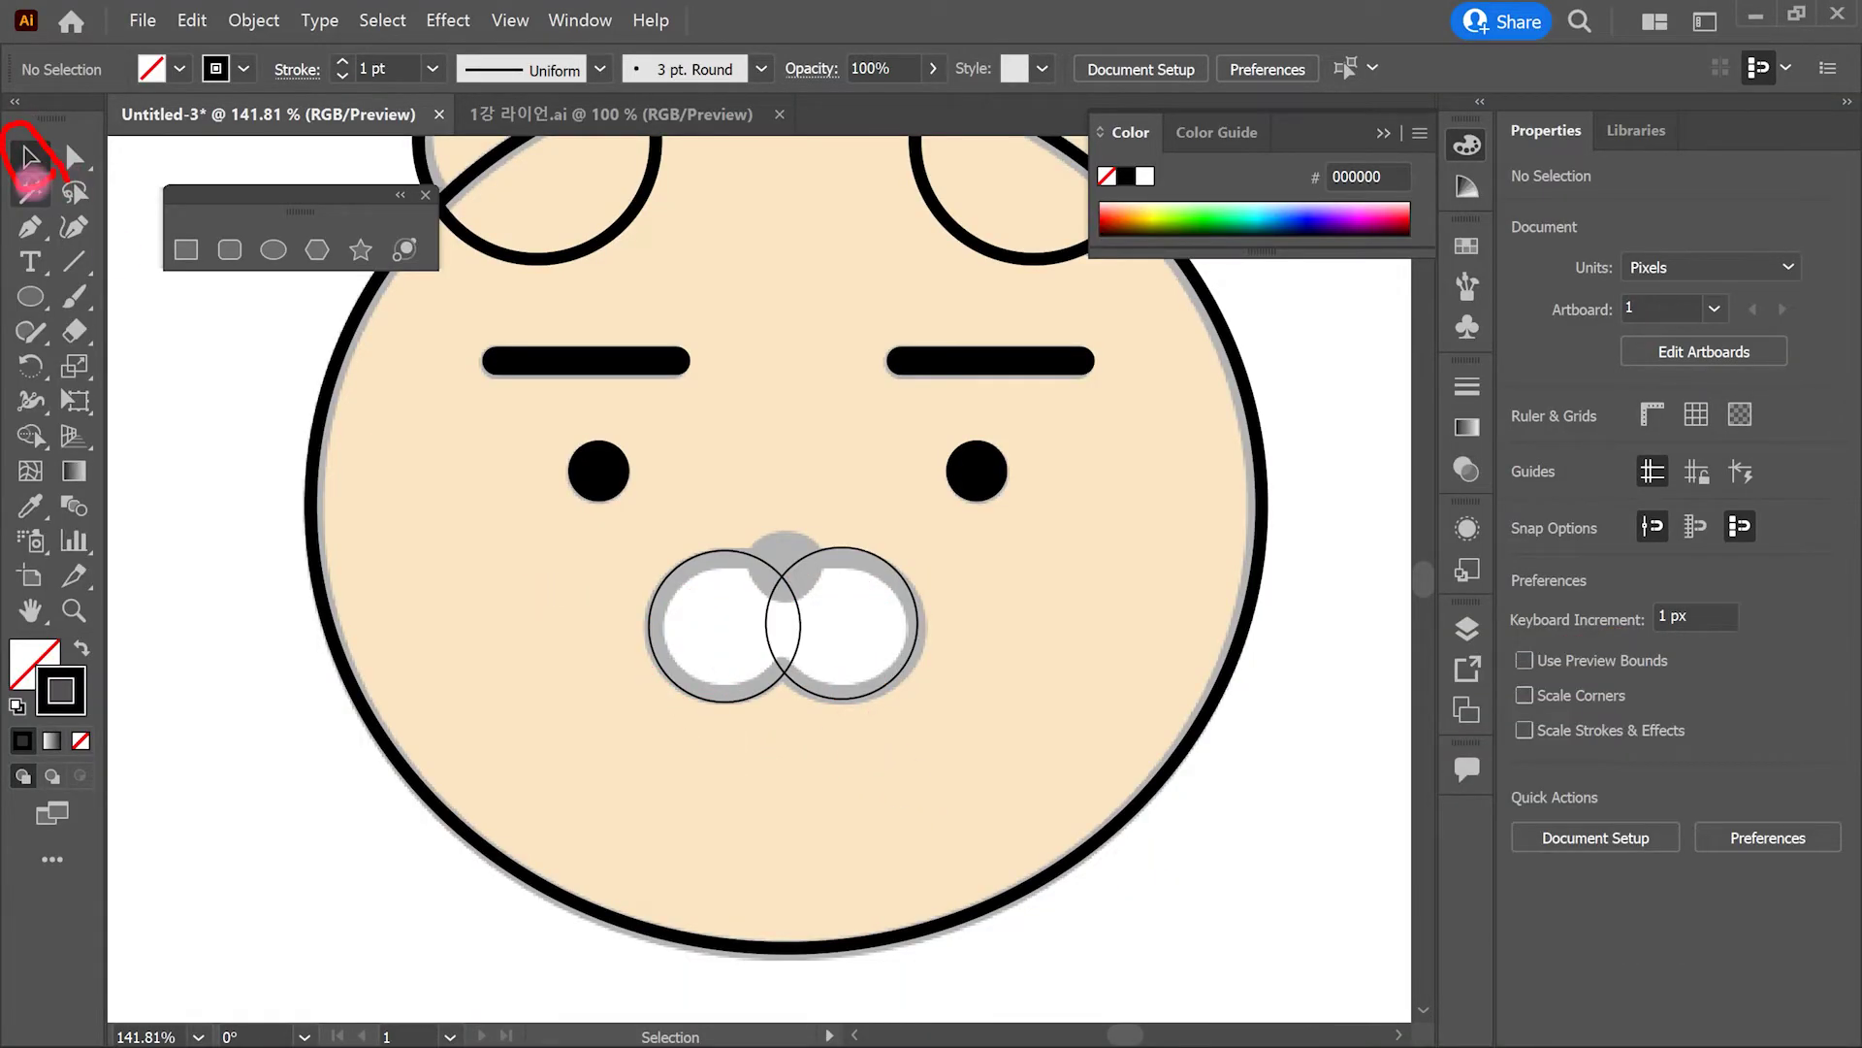
# Step: Merge the two overlapping muzzle circles into a single outline with the Shape Builder tool
pyautogui.moveTo(1028, 722); pyautogui.dragTo(1027, 724)
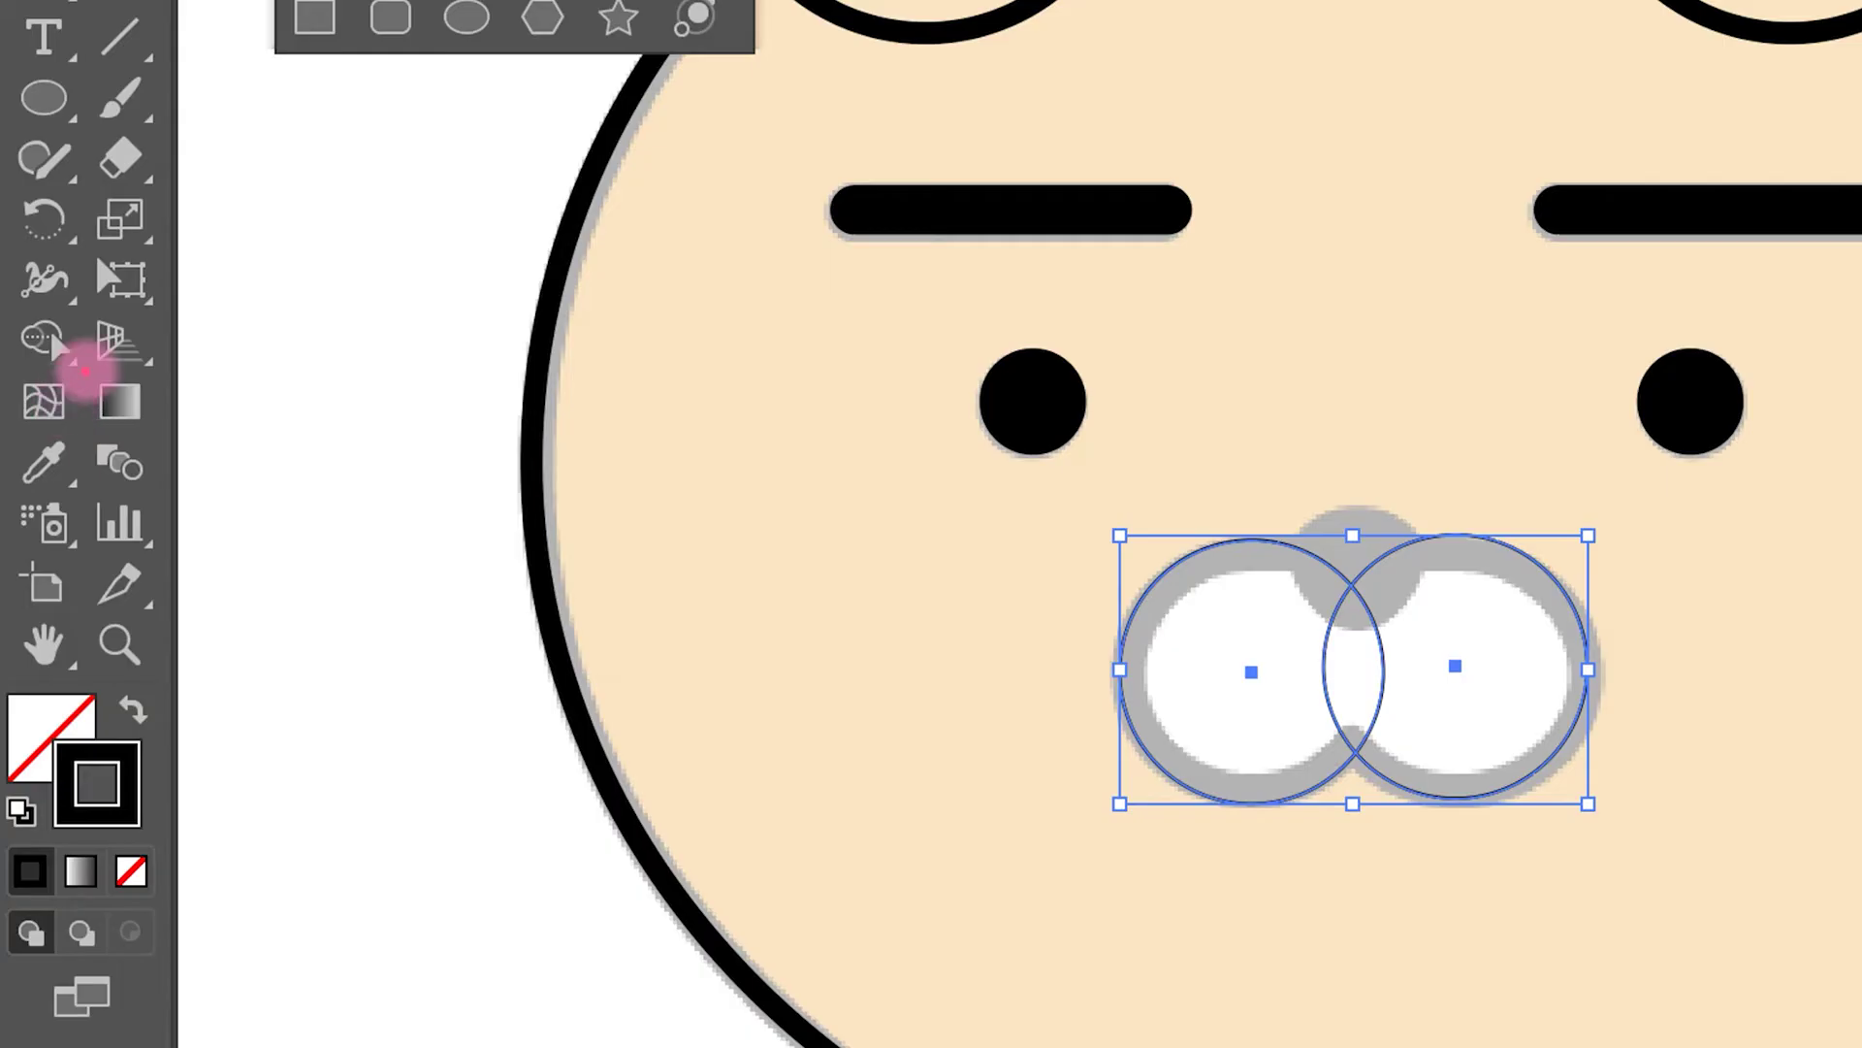
pyautogui.moveTo(55, 453); pyautogui.dragTo(21, 460)
pyautogui.moveTo(24, 383)
pyautogui.mouseDown()
pyautogui.moveTo(27, 277)
pyautogui.moveTo(111, 343)
pyautogui.moveTo(118, 393)
pyautogui.mouseUp()
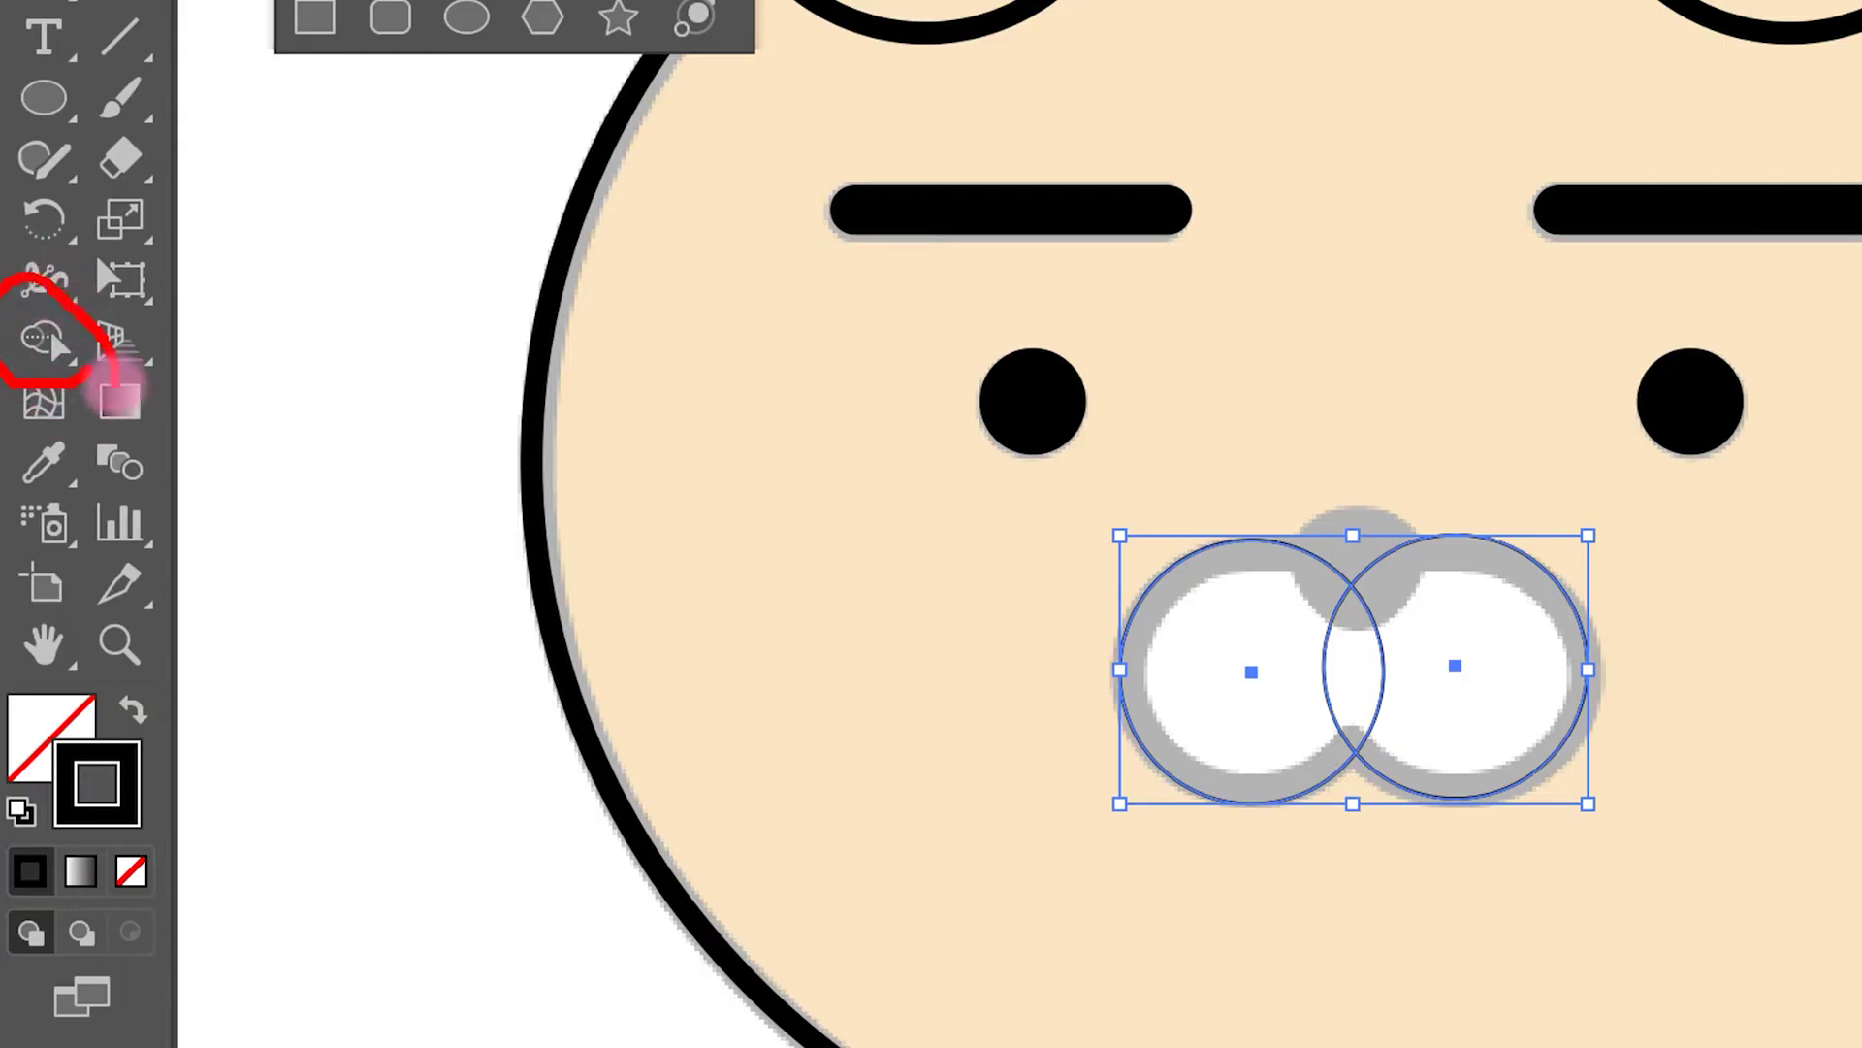
pyautogui.click(42, 344)
pyautogui.moveTo(1264, 659)
pyautogui.mouseDown()
pyautogui.moveTo(1239, 713)
pyautogui.moveTo(1451, 698)
pyautogui.mouseUp()
pyautogui.moveTo(1251, 701)
pyautogui.mouseDown()
pyautogui.moveTo(1301, 665)
pyautogui.moveTo(1422, 644)
pyautogui.moveTo(1523, 704)
pyautogui.mouseUp()
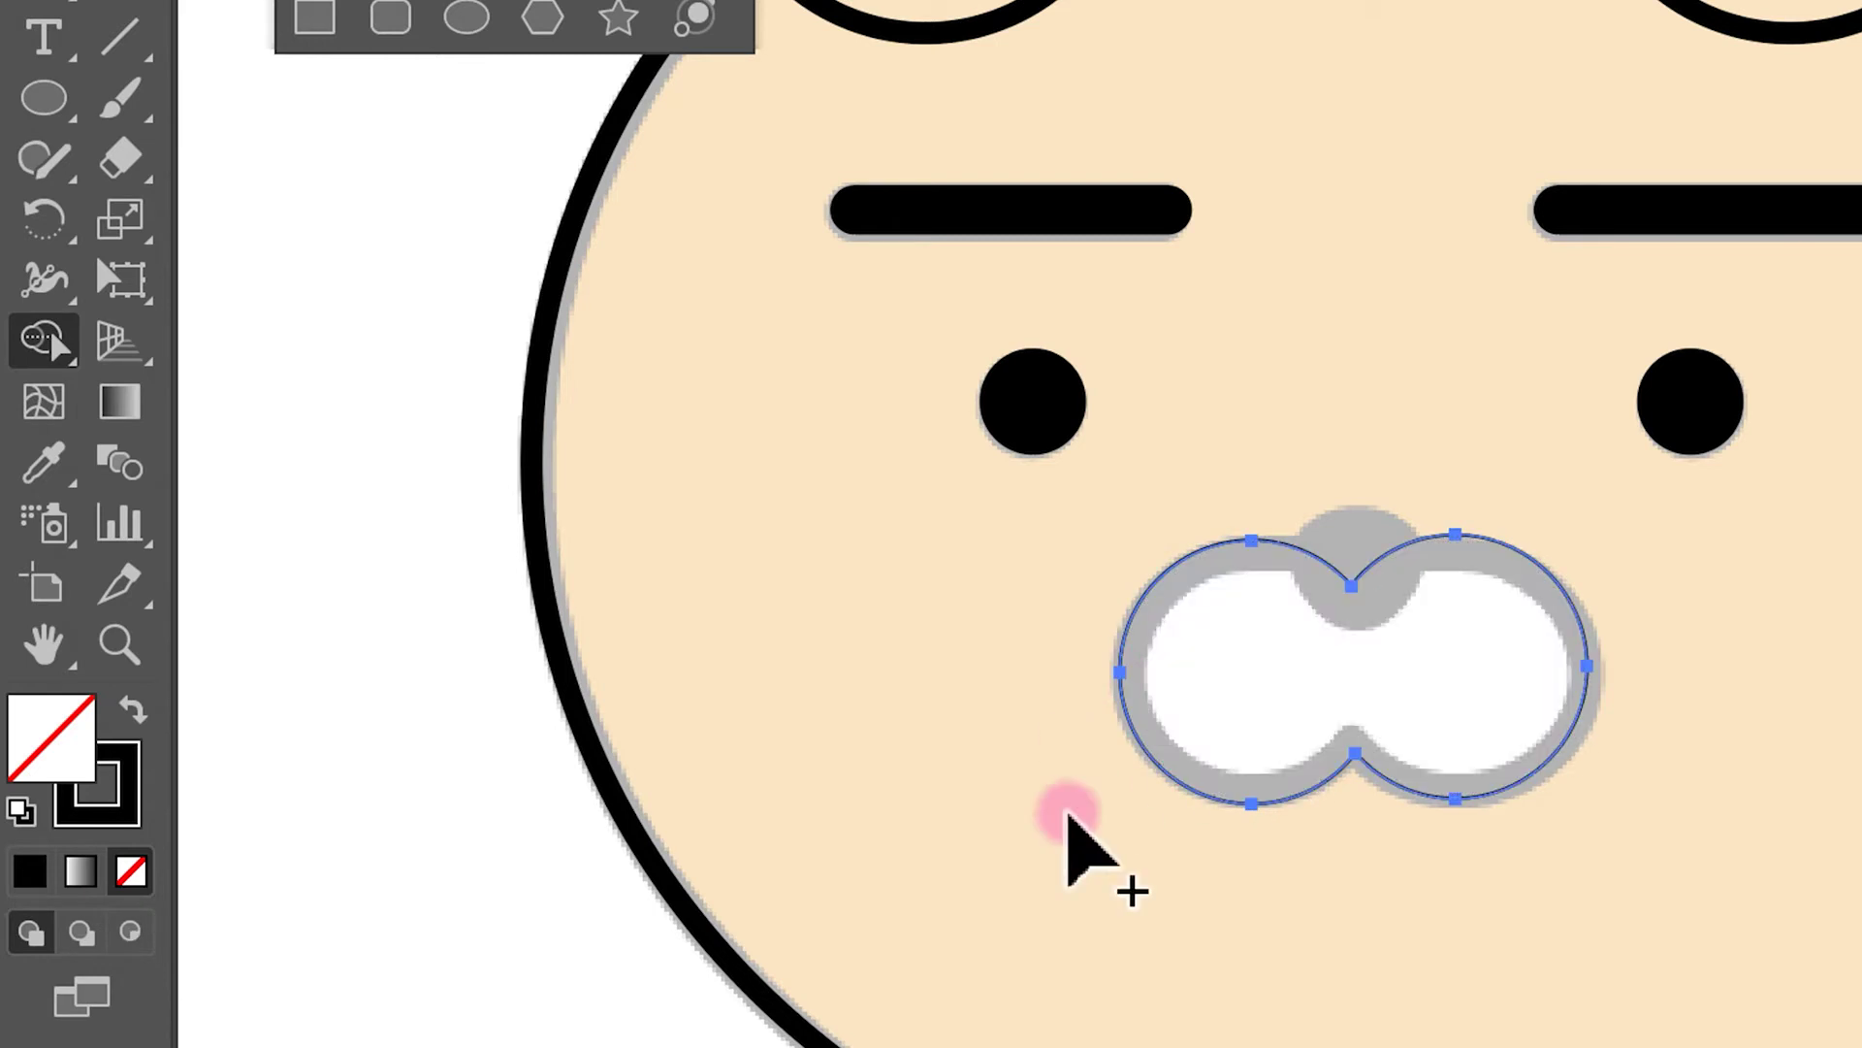
pyautogui.moveTo(1587, 877)
pyautogui.mouseDown()
pyautogui.moveTo(1358, 923)
pyautogui.moveTo(1353, 839)
pyautogui.mouseUp()
pyautogui.moveTo(1120, 654)
pyautogui.mouseDown()
pyautogui.moveTo(1069, 501)
pyautogui.moveTo(629, 455)
pyautogui.mouseUp()
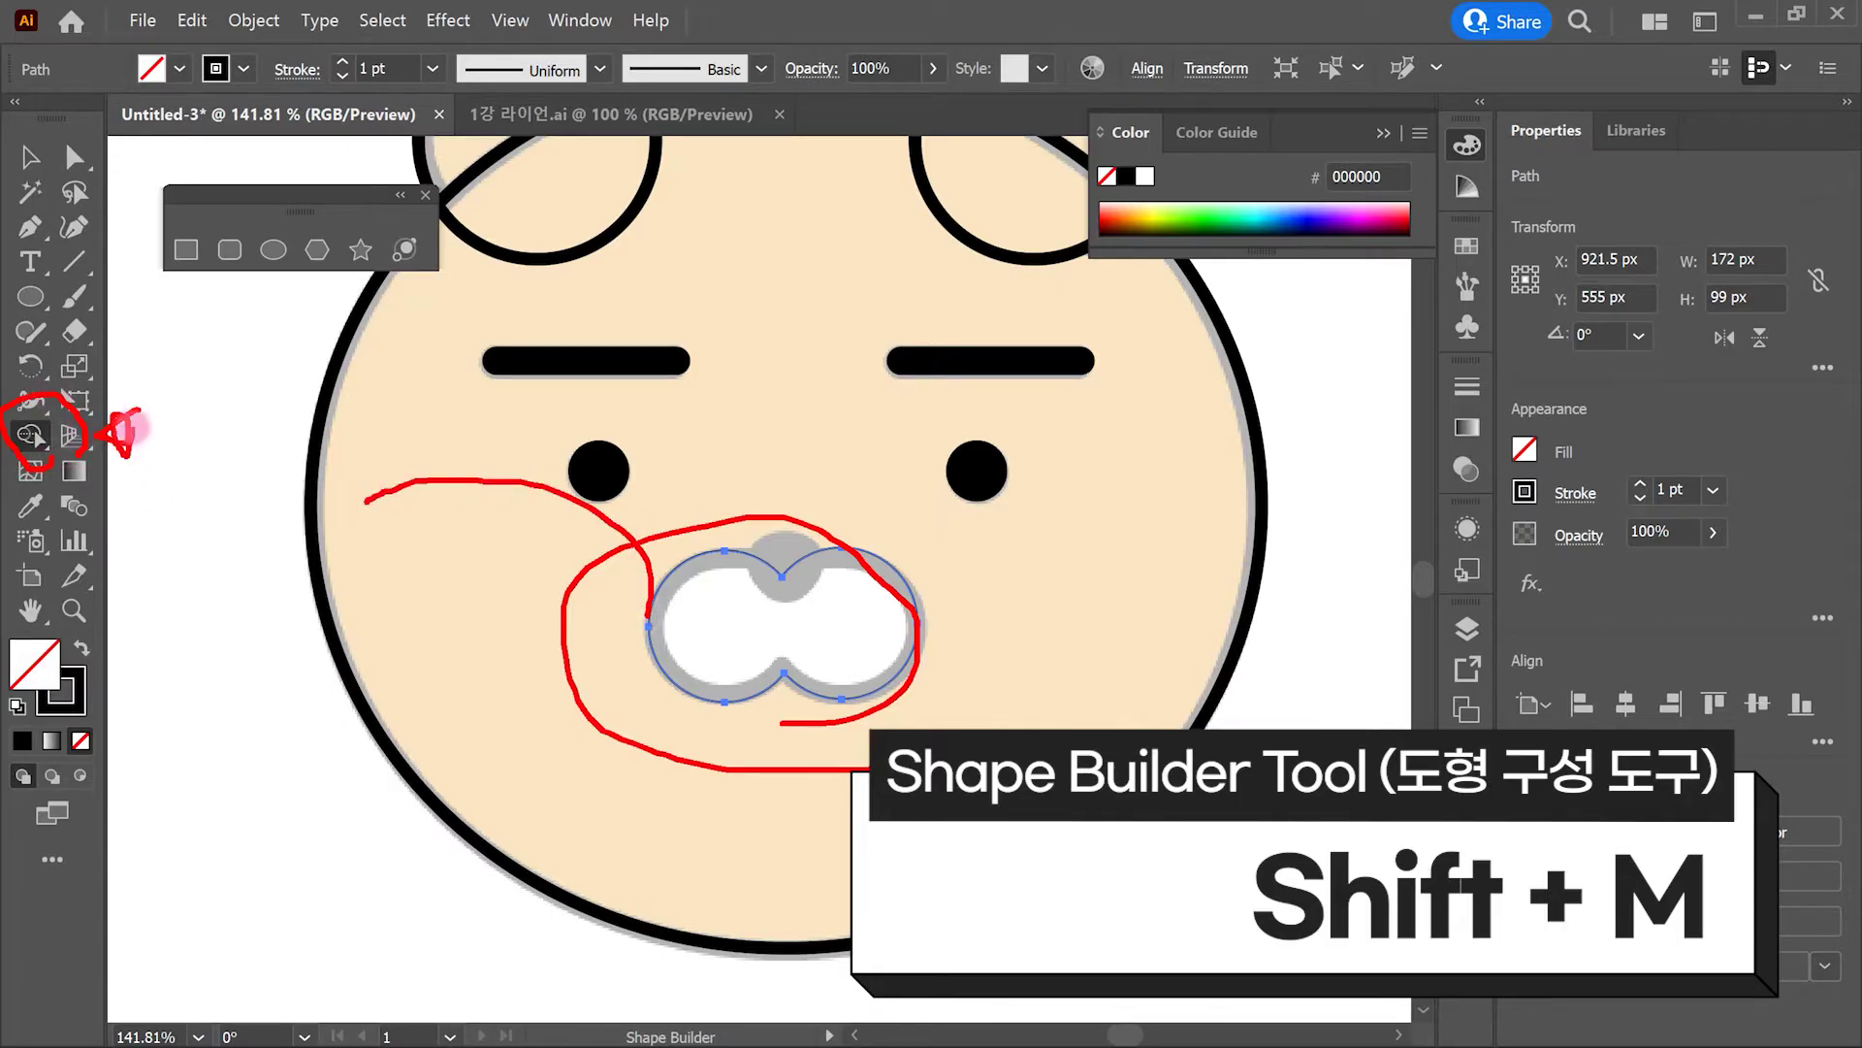
pyautogui.moveTo(310, 456)
pyautogui.mouseDown()
pyautogui.moveTo(607, 479)
pyautogui.moveTo(659, 527)
pyautogui.mouseUp()
pyautogui.press('Escape')
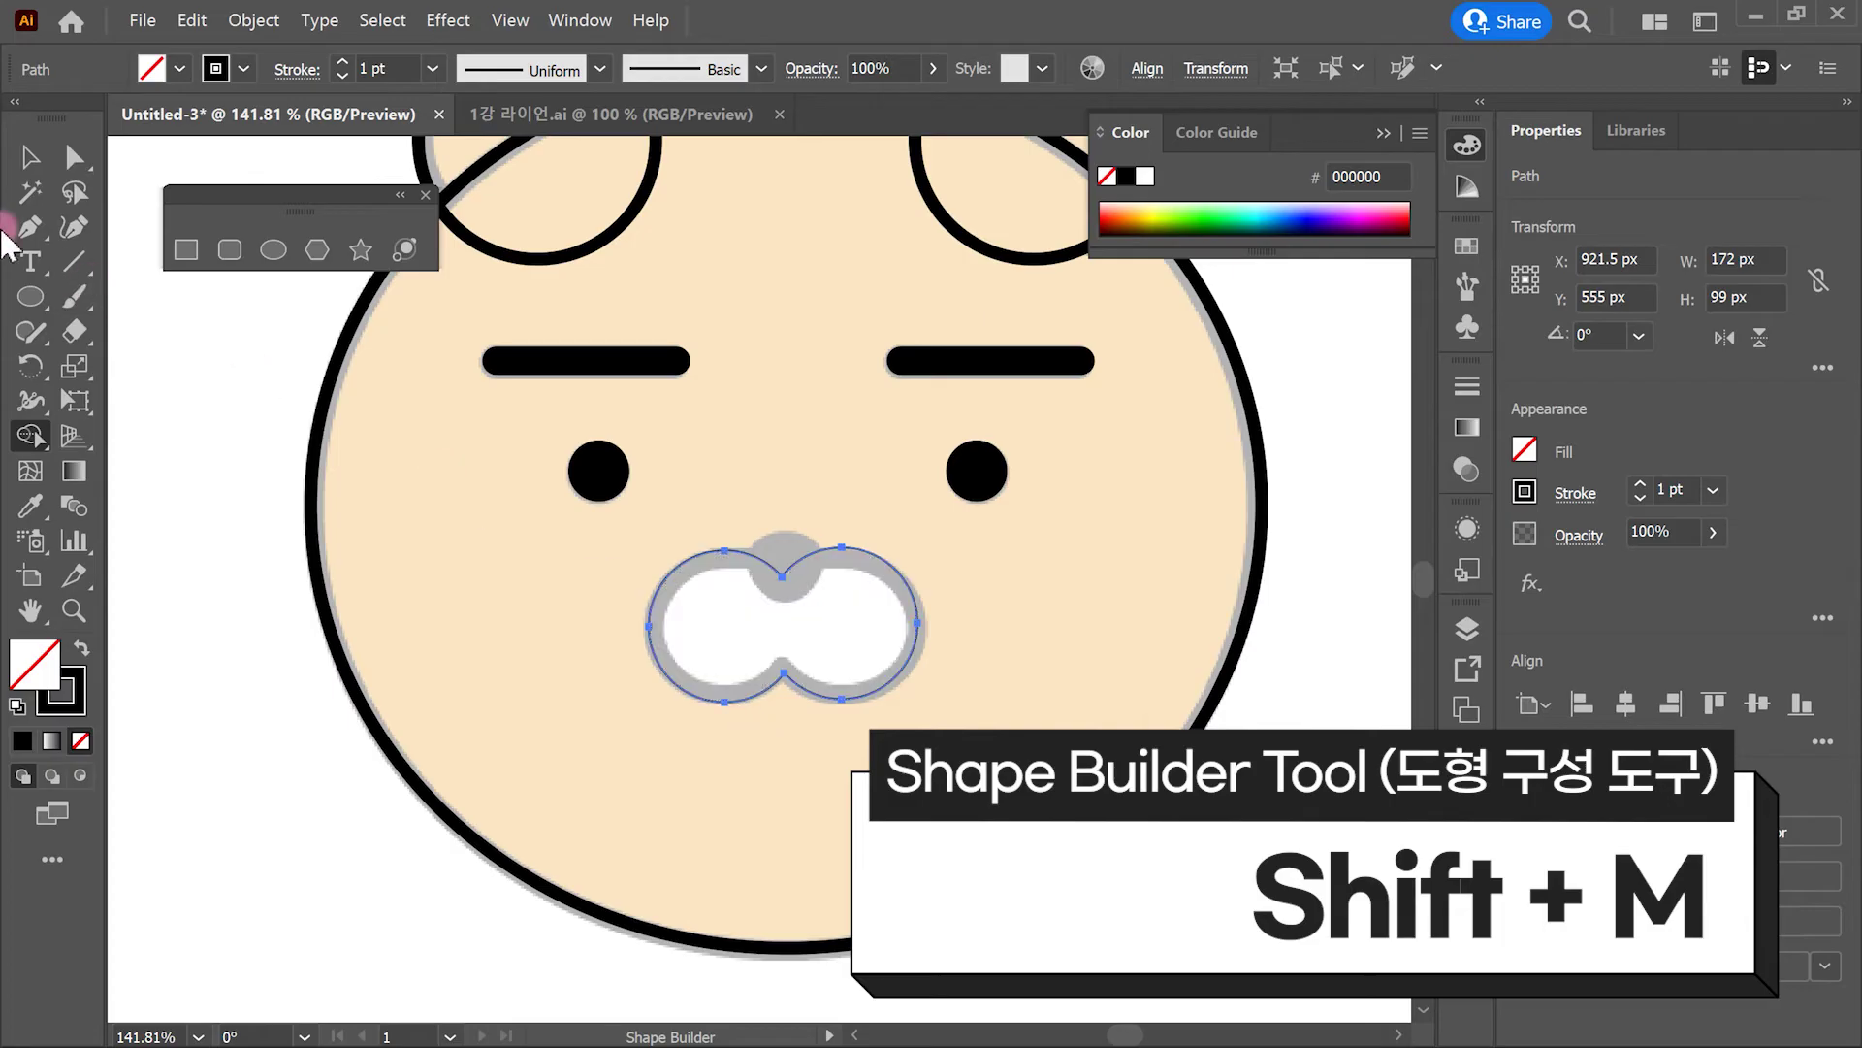
# Step: Shift the merged muzzle outline slightly onto the reference and set its stroke weight to 8 pt
pyautogui.click(30, 157)
pyautogui.click(1004, 729)
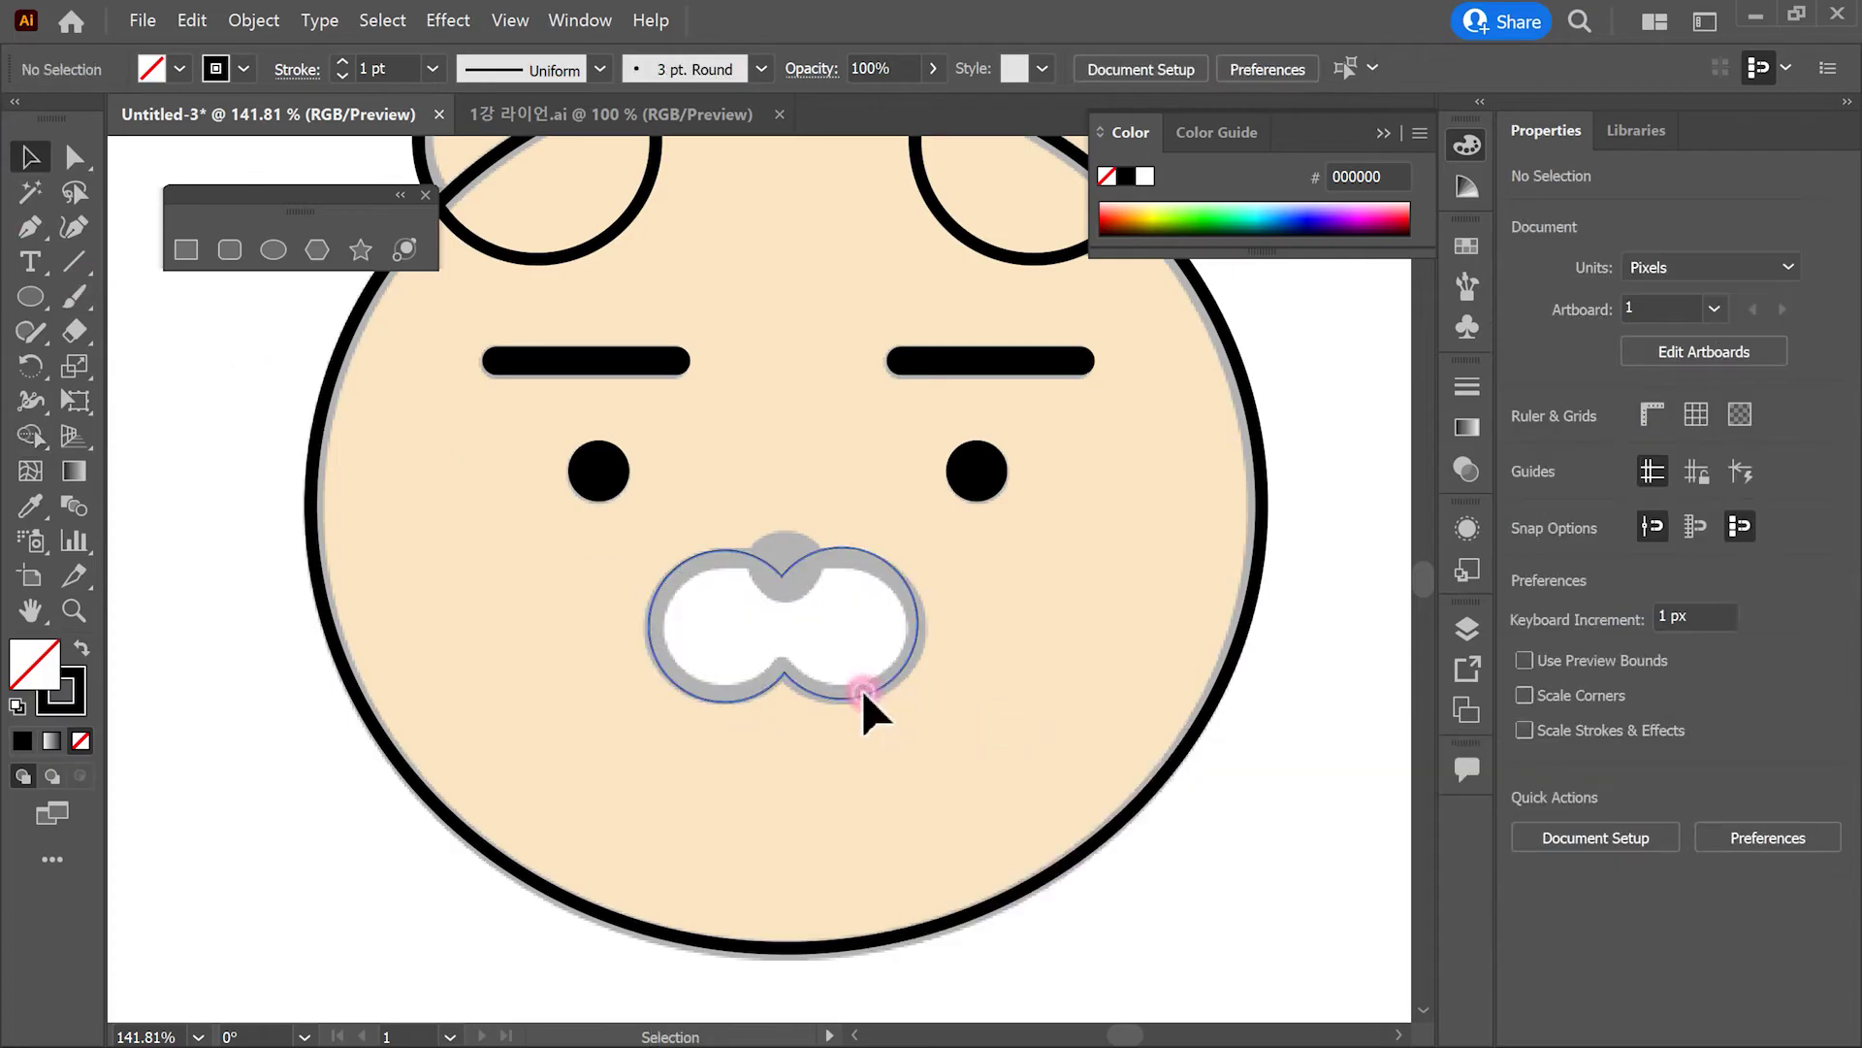
pyautogui.moveTo(861, 688); pyautogui.dragTo(913, 668)
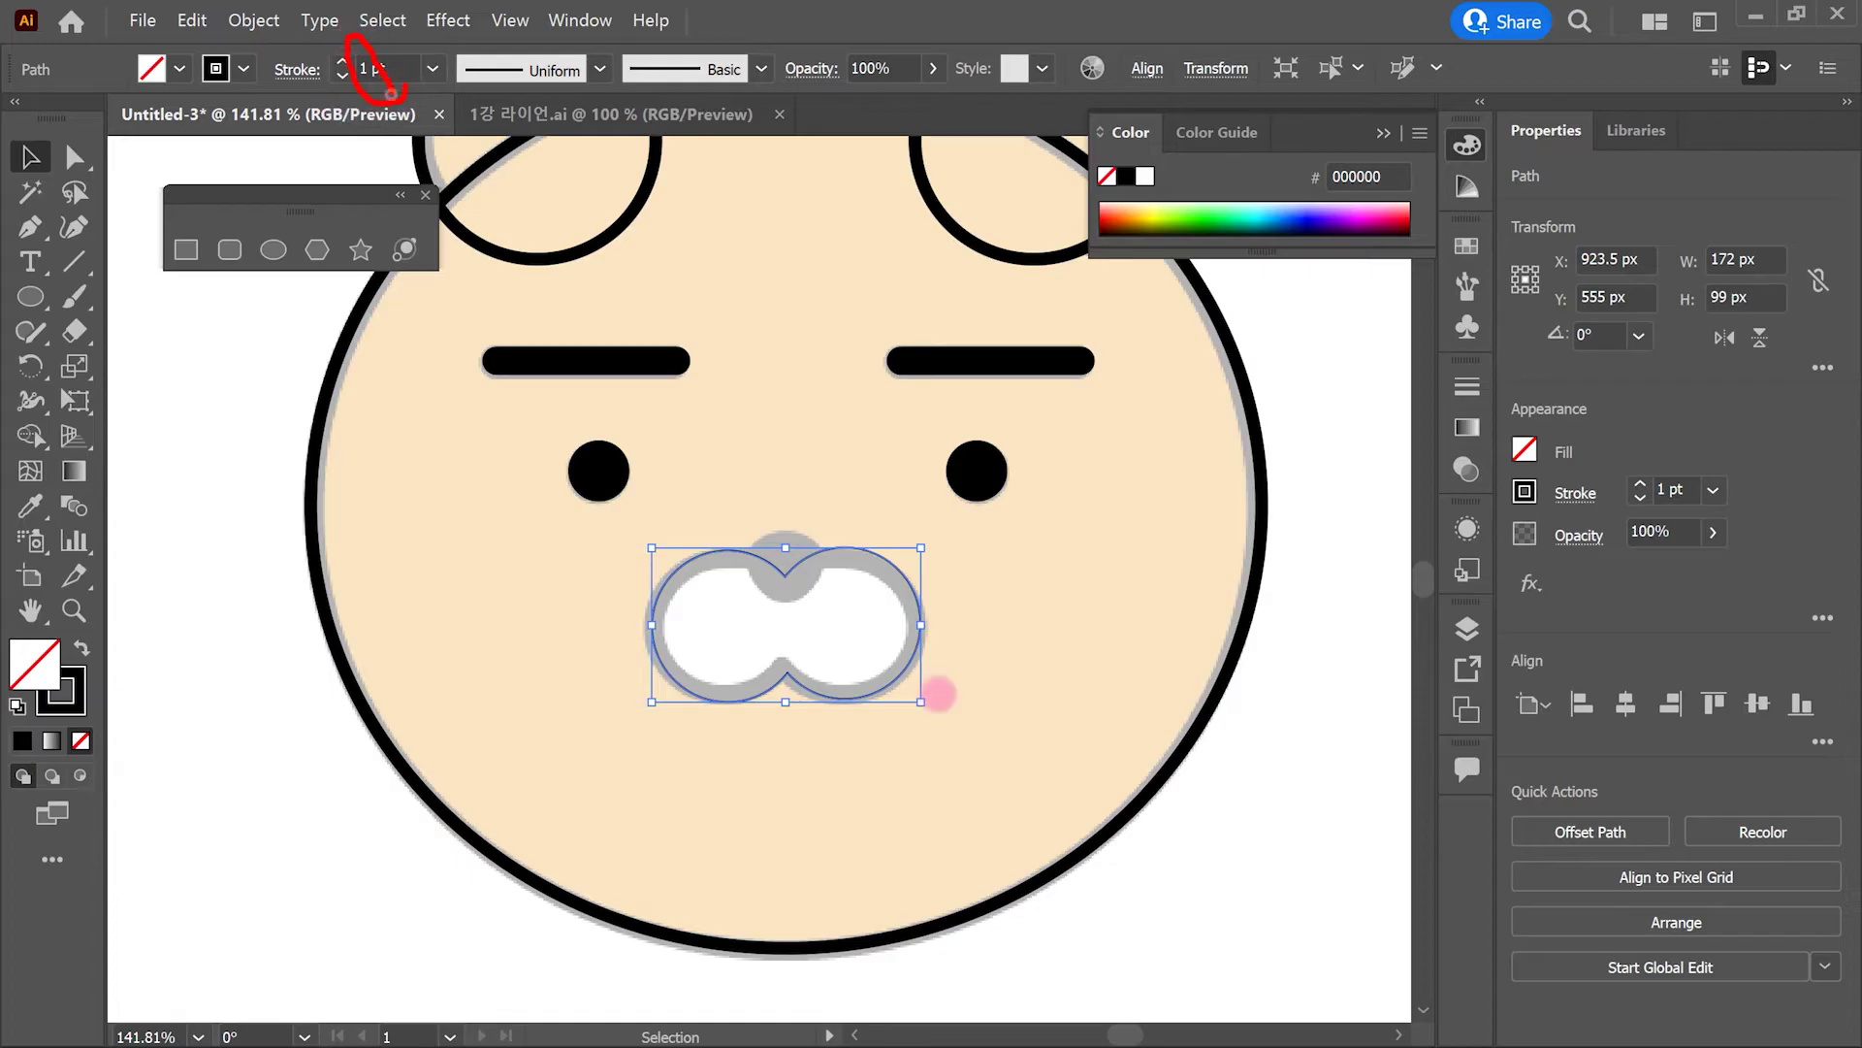
pyautogui.click(414, 68)
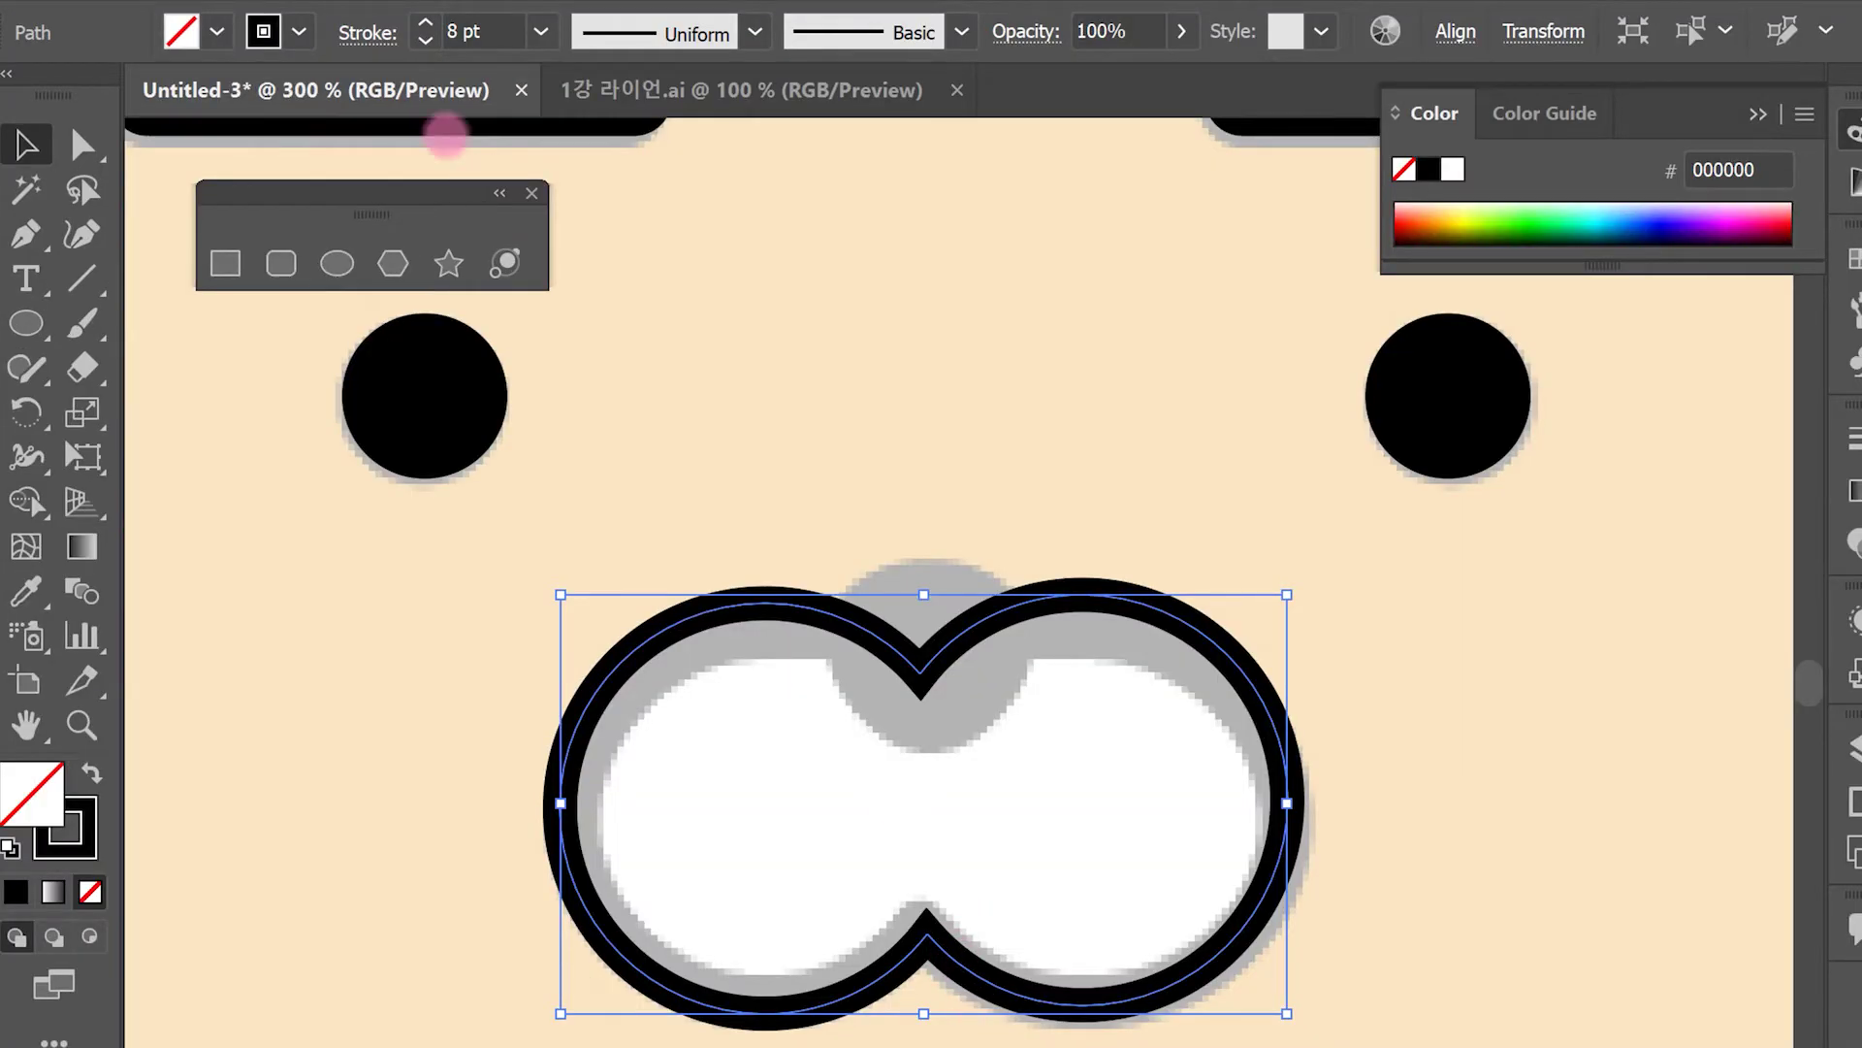
pyautogui.moveTo(951, 939)
pyautogui.mouseDown()
pyautogui.moveTo(891, 895)
pyautogui.moveTo(943, 905)
pyautogui.moveTo(951, 956)
pyautogui.moveTo(915, 815)
pyautogui.moveTo(943, 856)
pyautogui.mouseUp()
pyautogui.press('Escape')
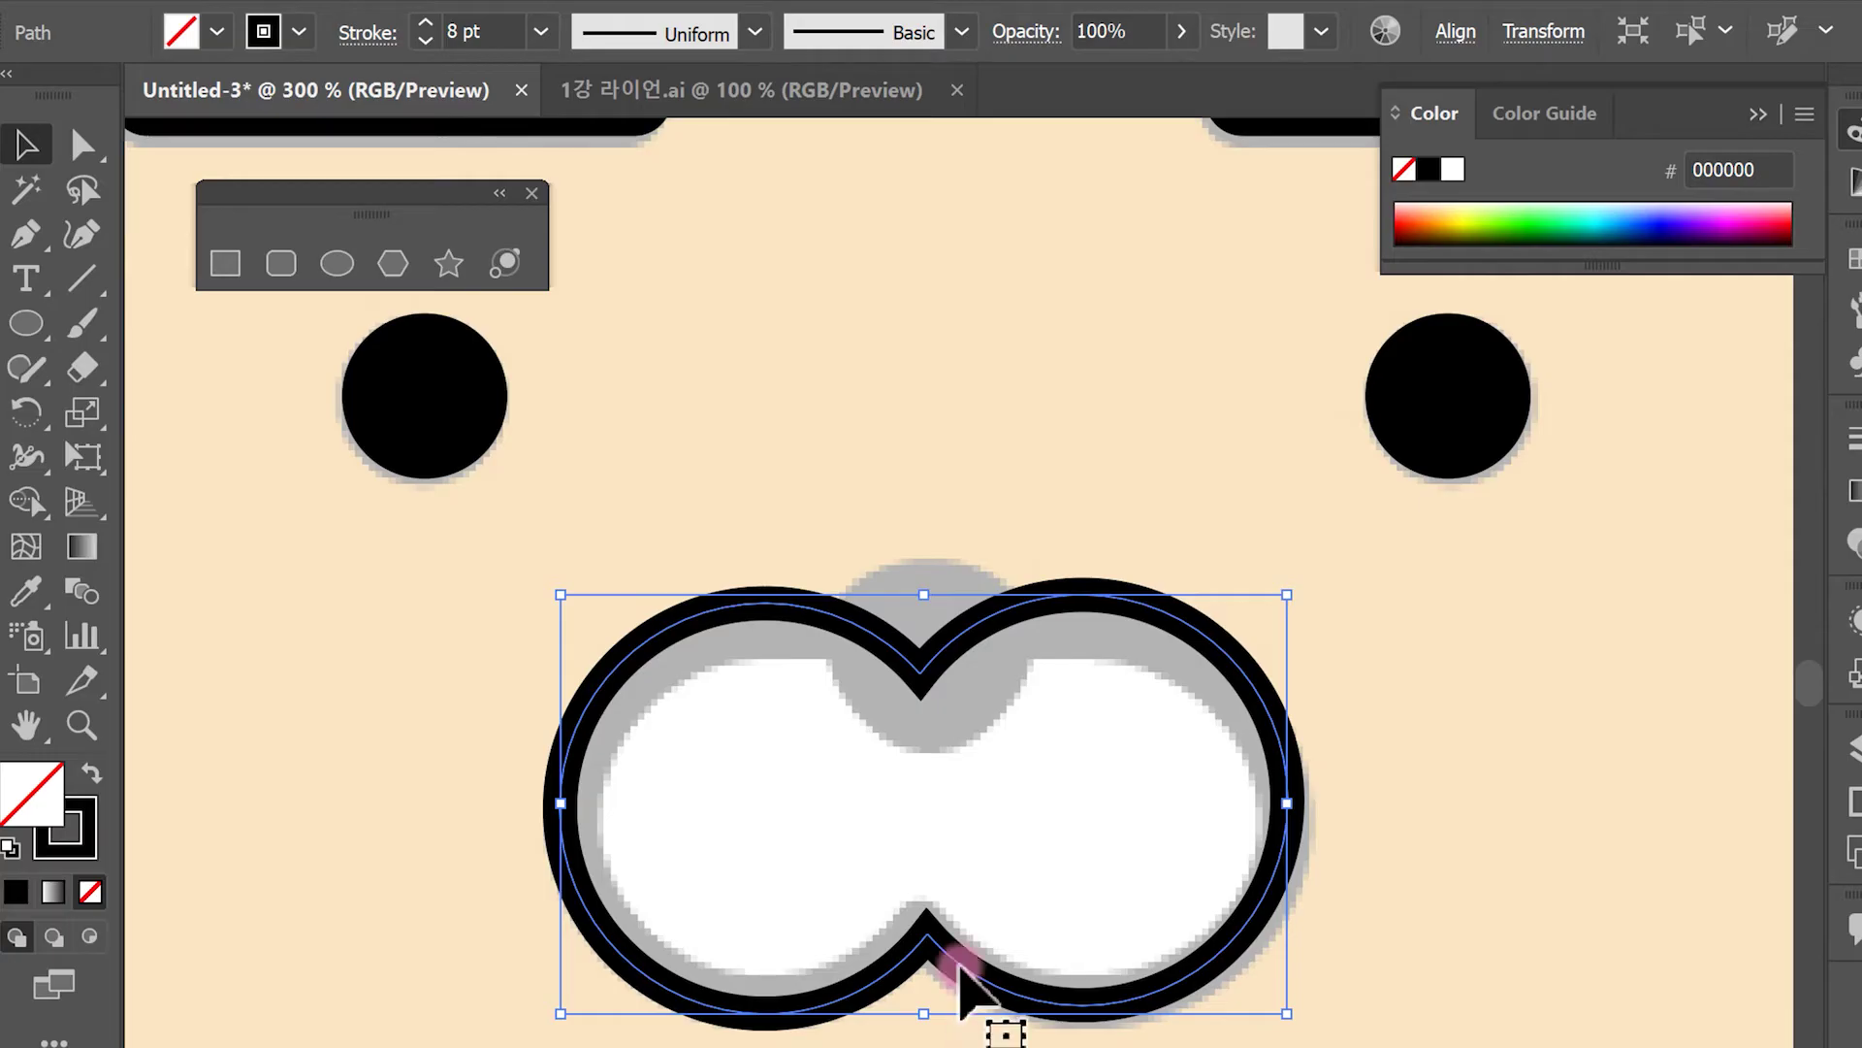
pyautogui.moveTo(844, 1043)
pyautogui.mouseDown()
pyautogui.moveTo(1039, 876)
pyautogui.moveTo(866, 940)
pyautogui.moveTo(334, 73)
pyautogui.moveTo(357, 17)
pyautogui.moveTo(393, 56)
pyautogui.mouseUp()
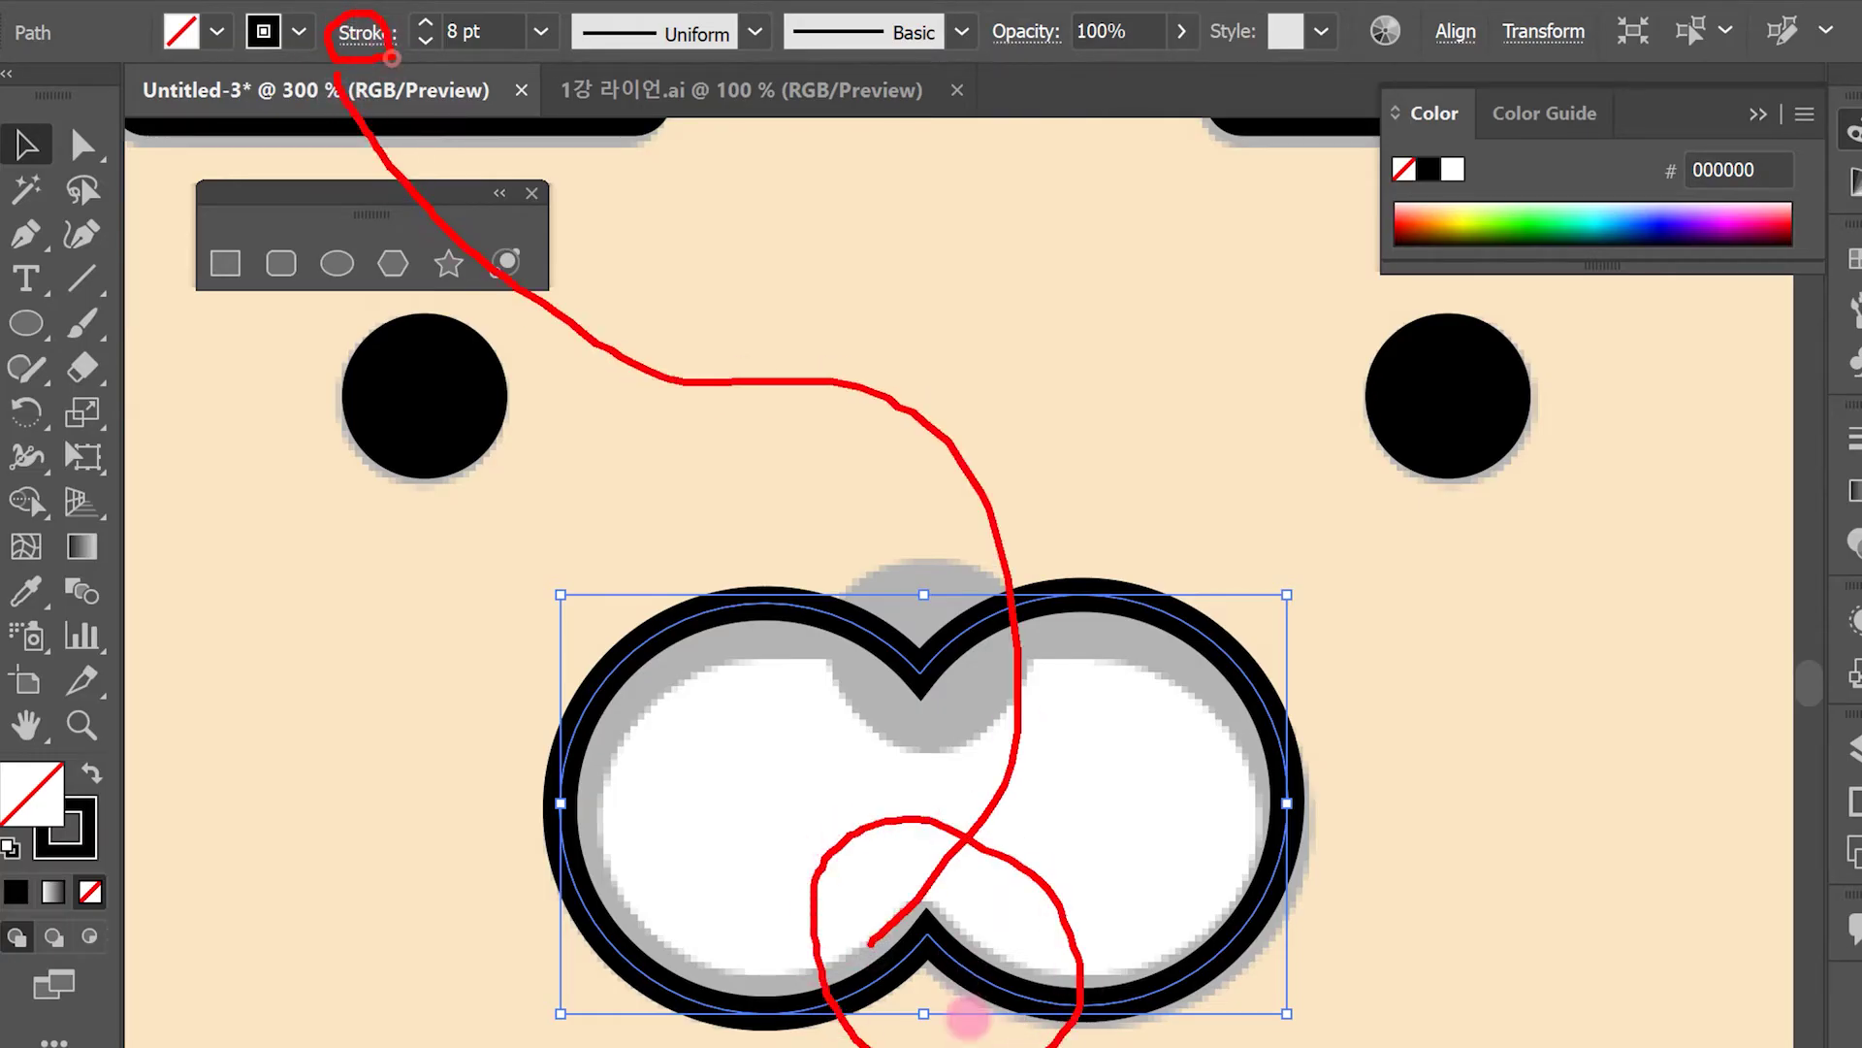
pyautogui.press('Escape')
# Step: Set the muzzle outline's stroke corners to round join and deselect the shape
pyautogui.click(367, 35)
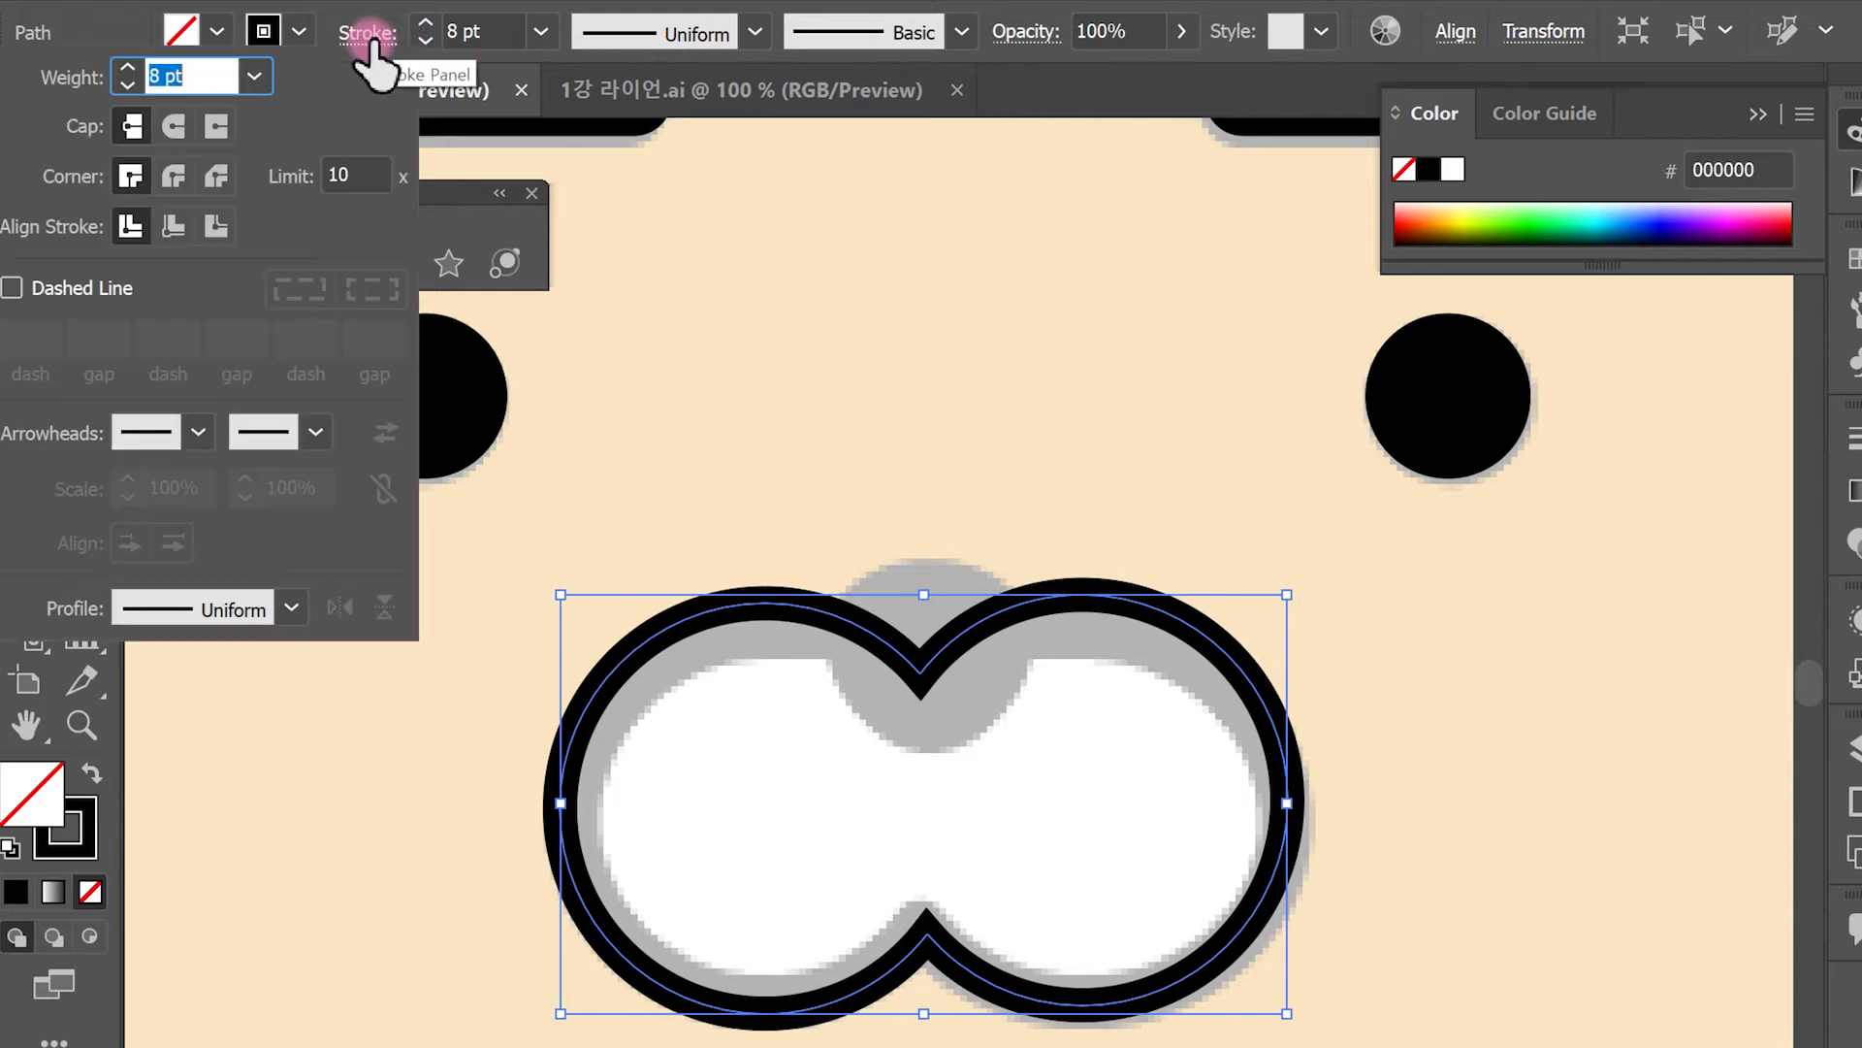
pyautogui.moveTo(23, 202)
pyautogui.mouseDown()
pyautogui.moveTo(81, 199)
pyautogui.moveTo(158, 143)
pyautogui.moveTo(206, 200)
pyautogui.mouseUp()
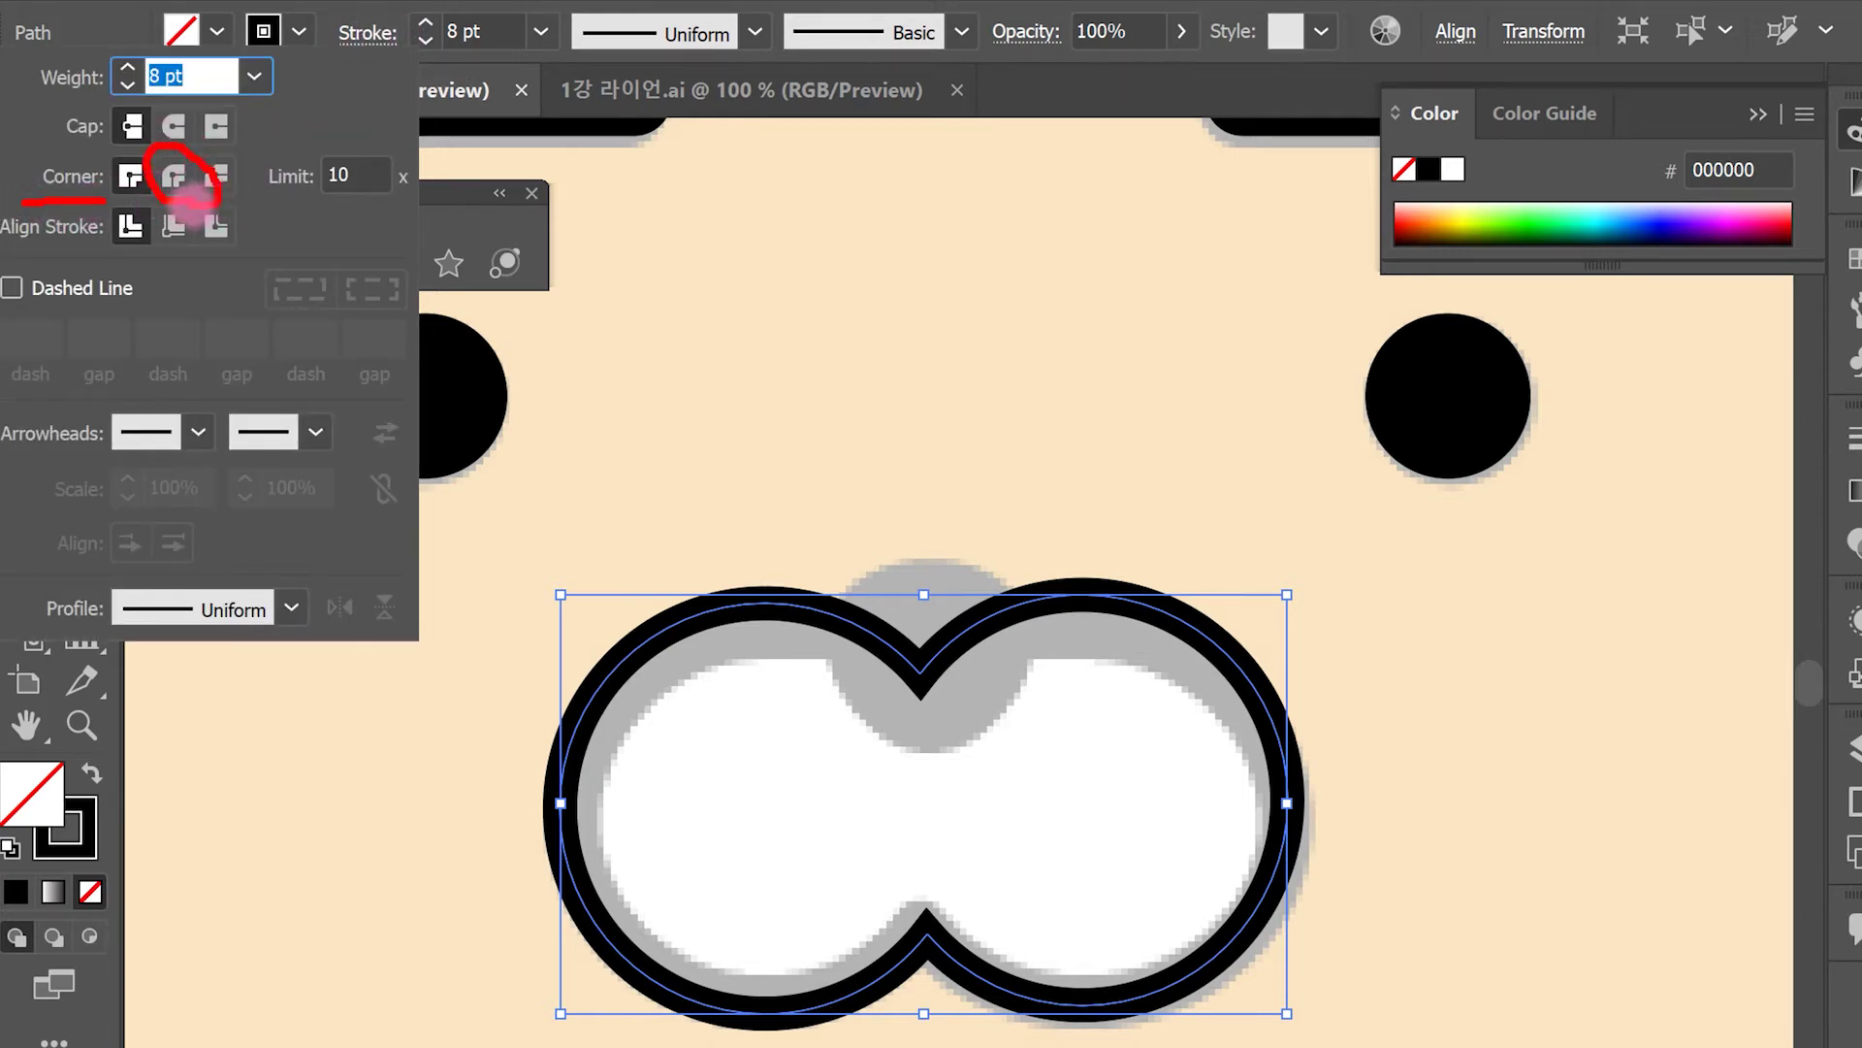
pyautogui.press('Escape')
pyautogui.click(378, 36)
pyautogui.click(173, 176)
pyautogui.moveTo(960, 950)
pyautogui.mouseDown()
pyautogui.moveTo(893, 948)
pyautogui.moveTo(951, 929)
pyautogui.moveTo(934, 958)
pyautogui.mouseUp()
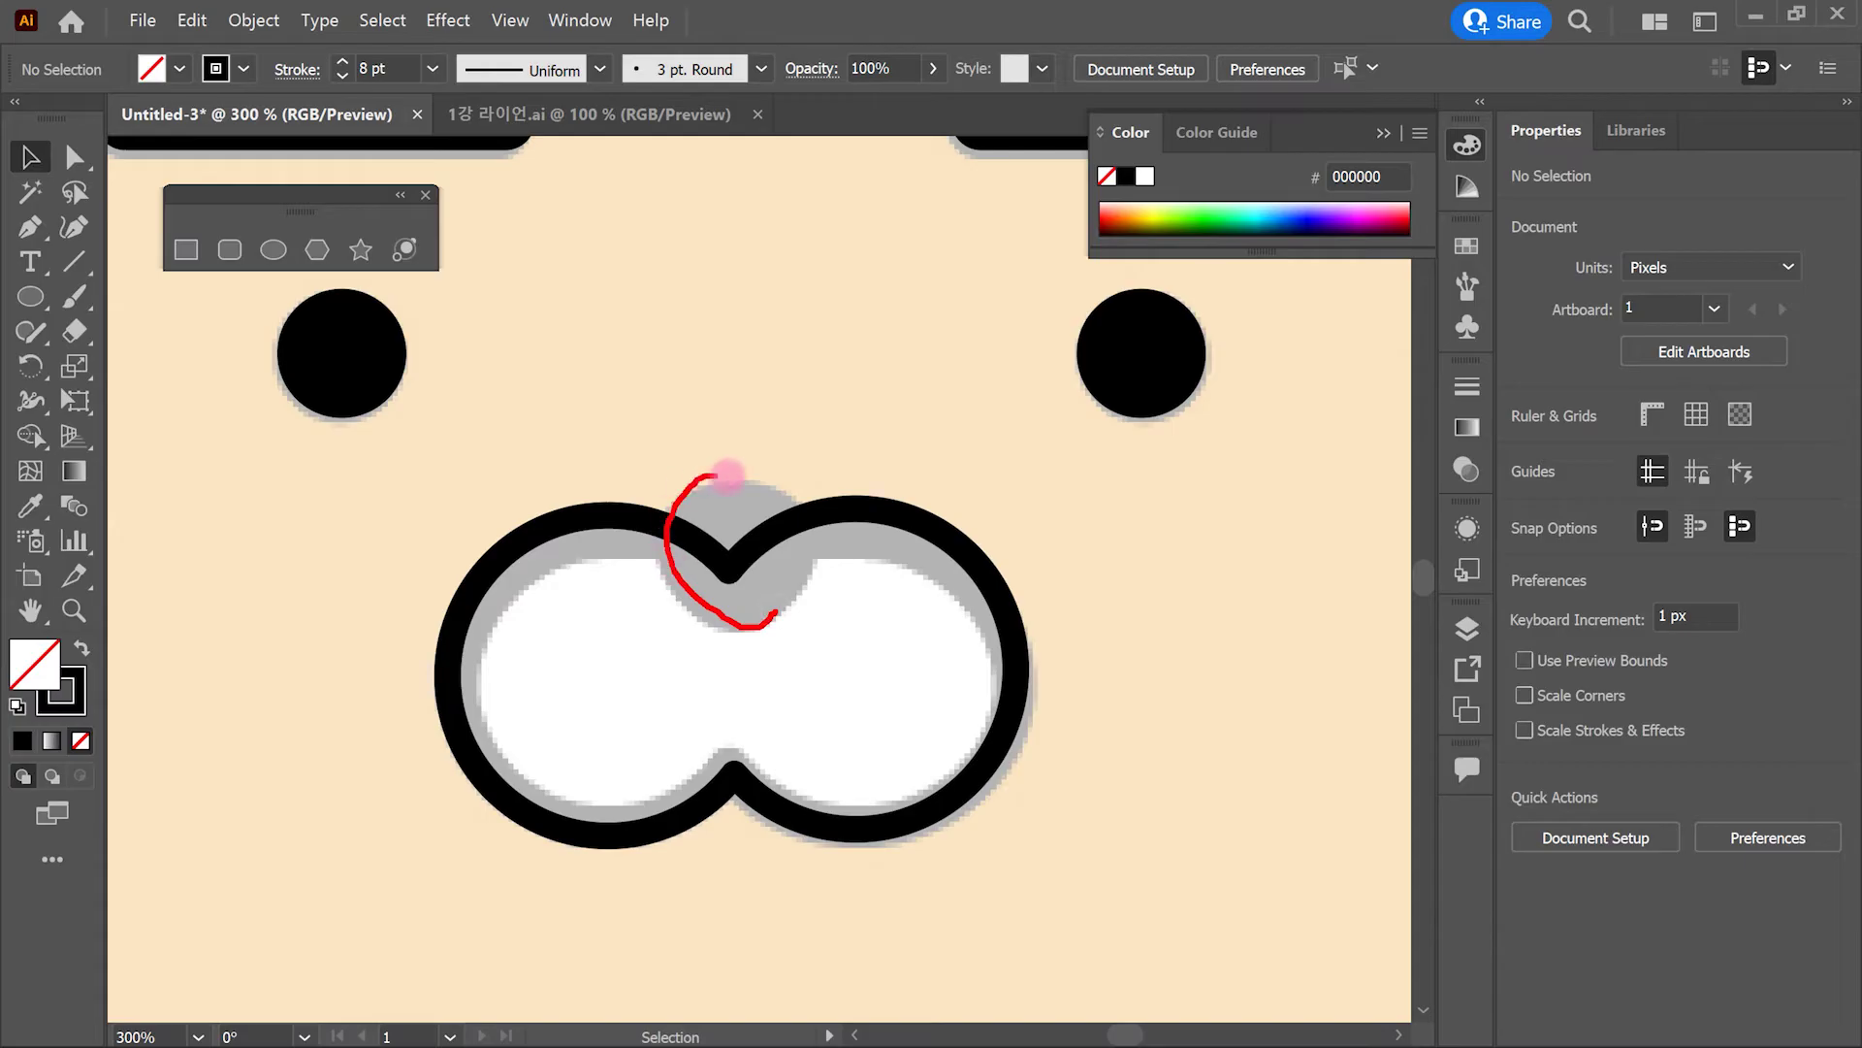
# Step: Draw an ellipse about 41 by 39 px over the nose and swap its fill and stroke for solid black
pyautogui.press('Escape')
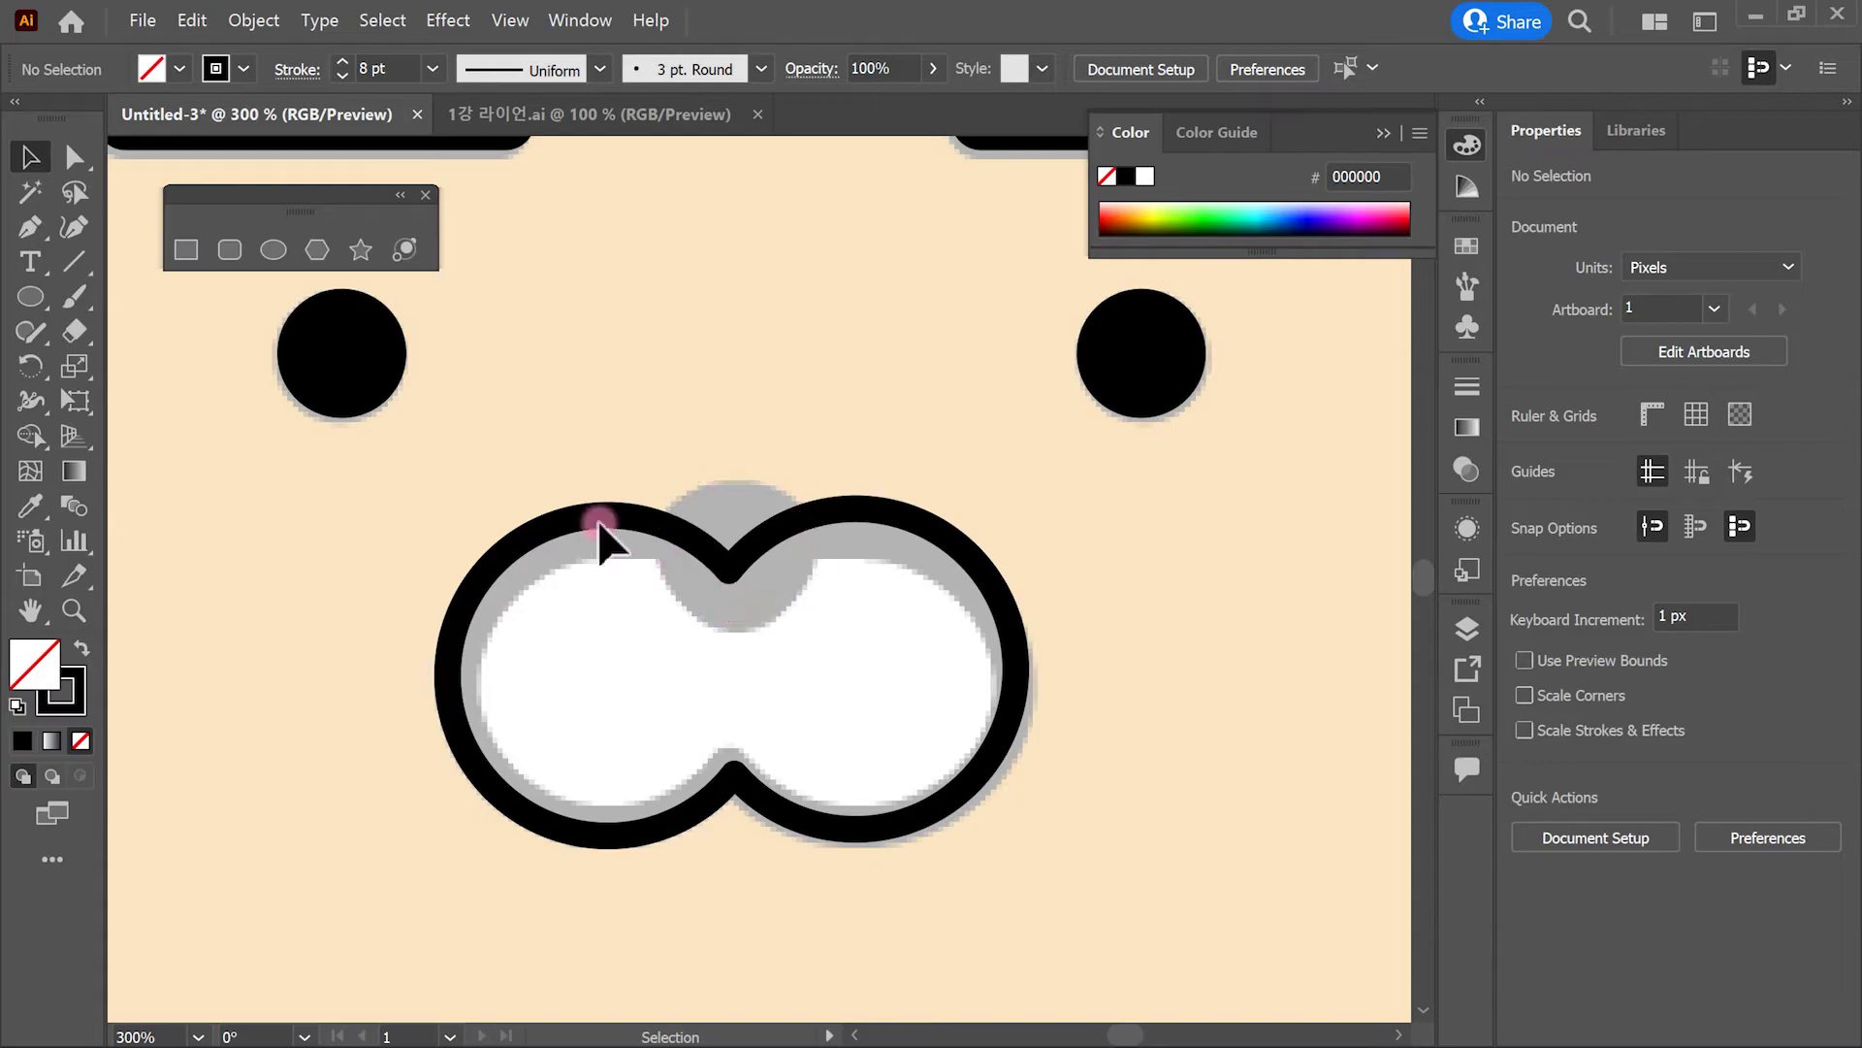
pyautogui.click(272, 250)
pyautogui.moveTo(662, 490); pyautogui.dragTo(801, 623)
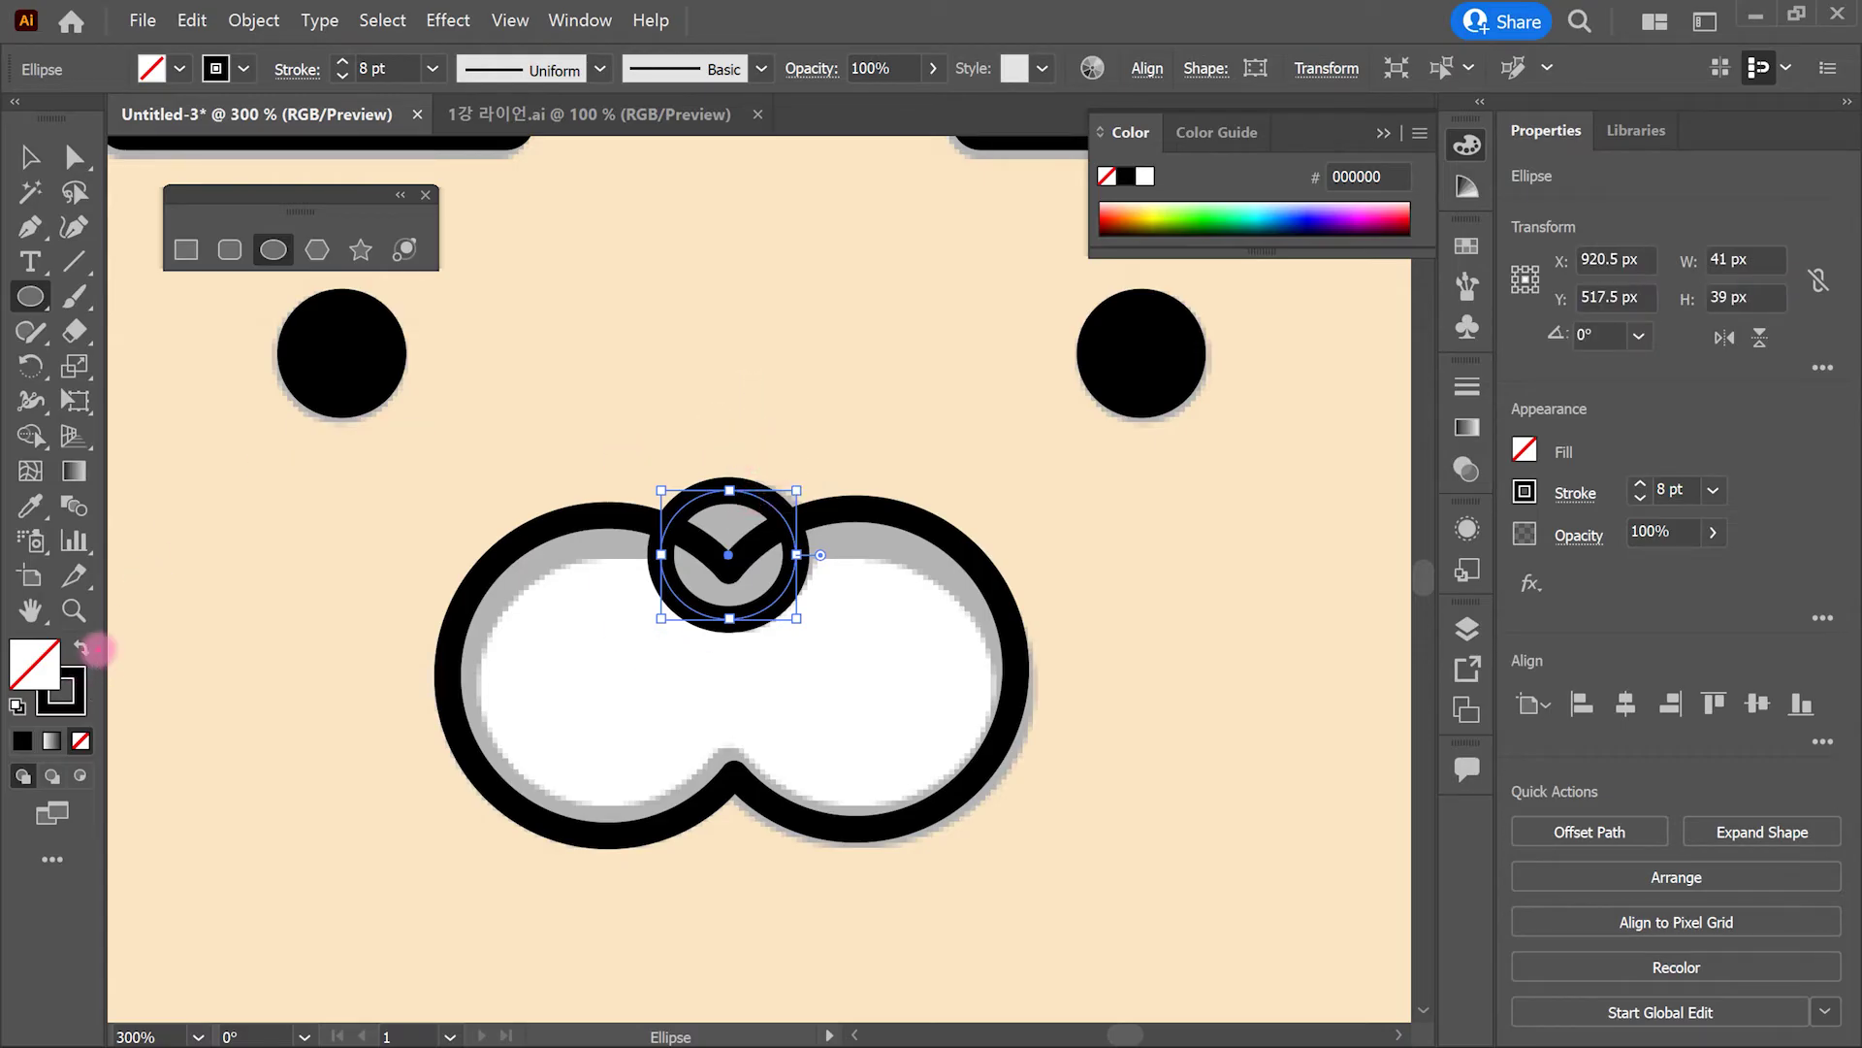
pyautogui.click(77, 645)
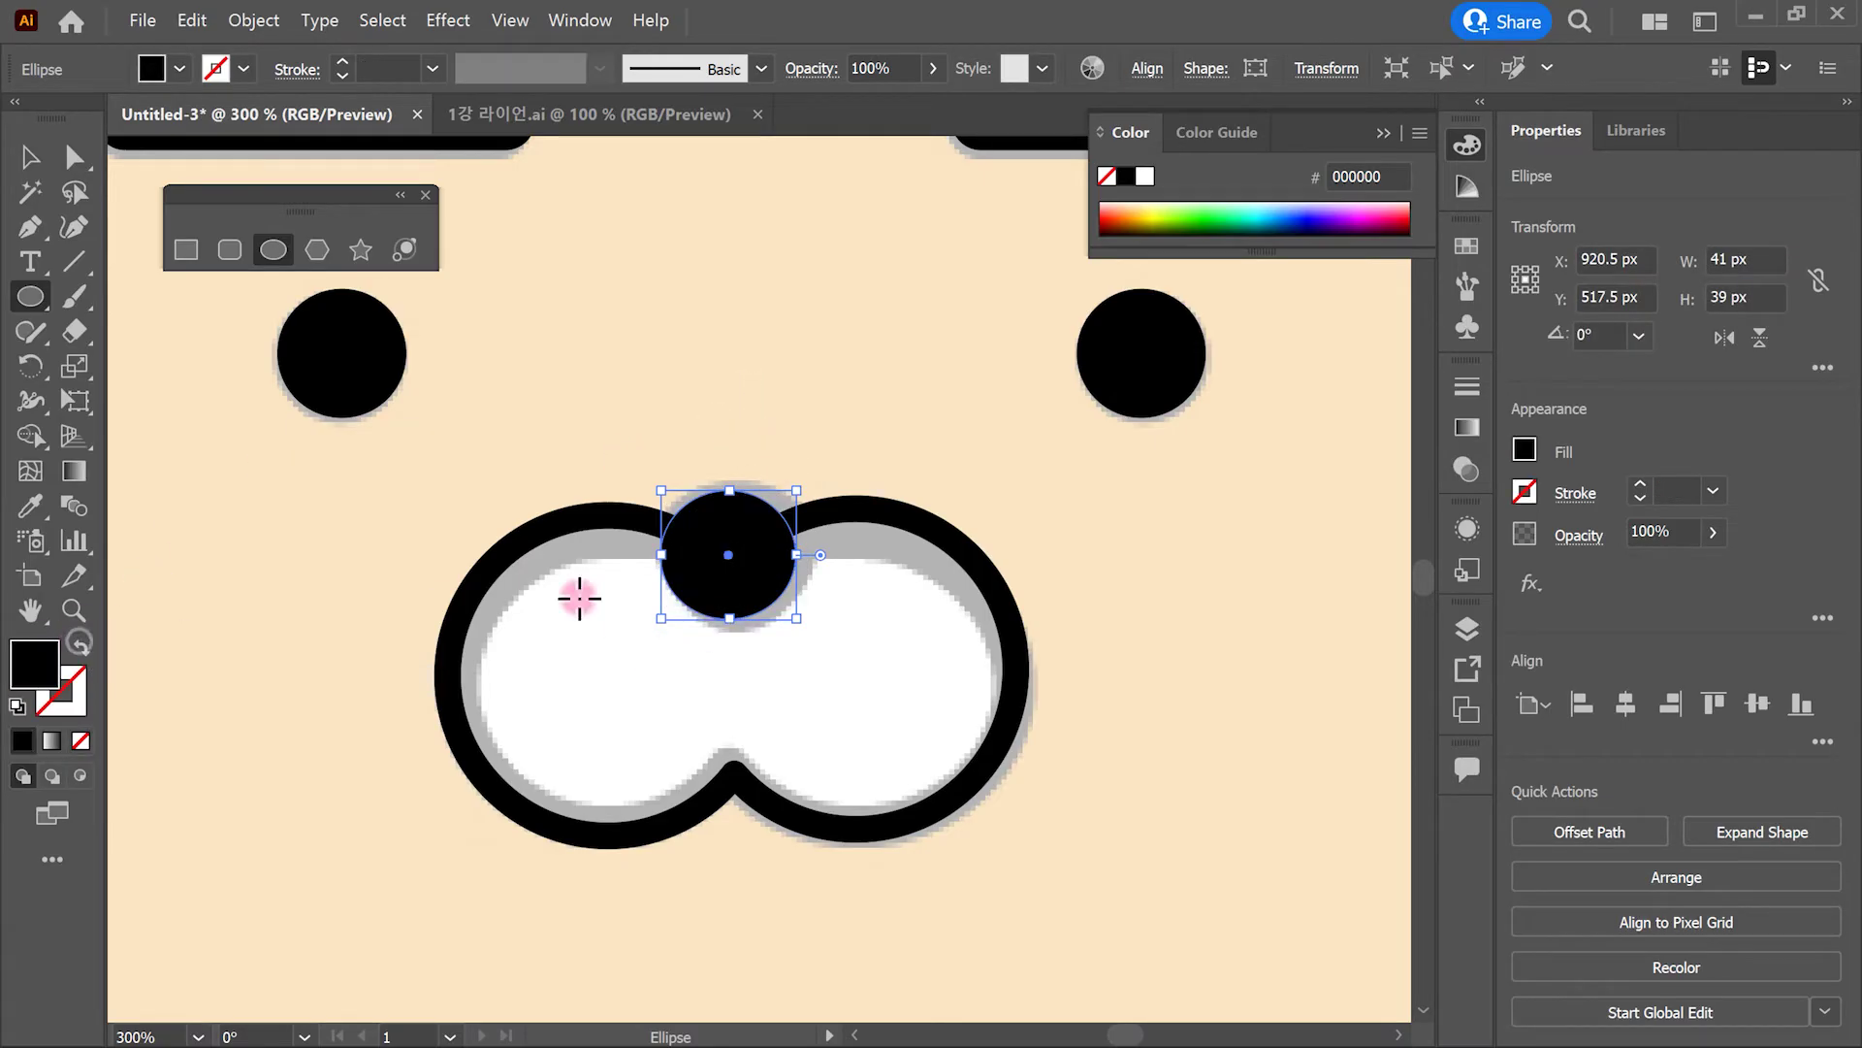
# Step: Stretch the black nose ellipse until it covers the nose in the reference image, and deselect it
pyautogui.moveTo(797, 545); pyautogui.dragTo(810, 545)
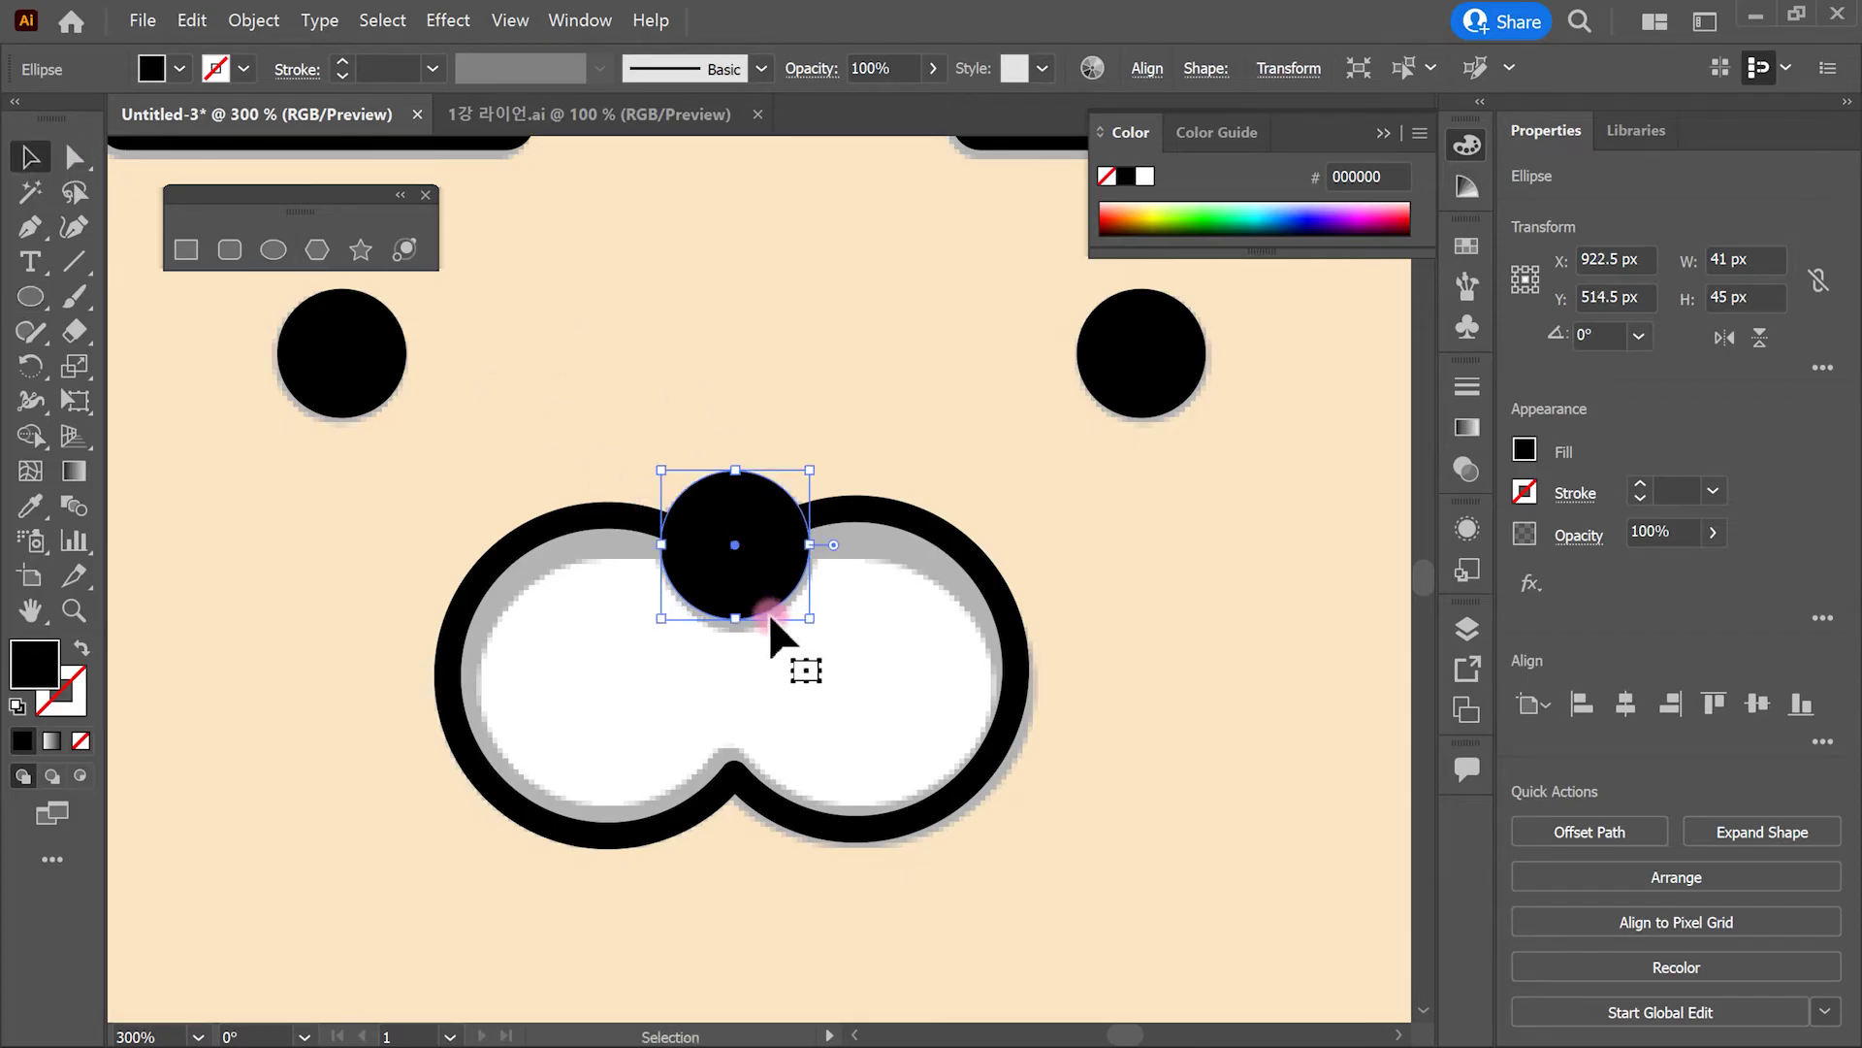
pyautogui.moveTo(742, 621); pyautogui.dragTo(737, 626)
pyautogui.click(1133, 661)
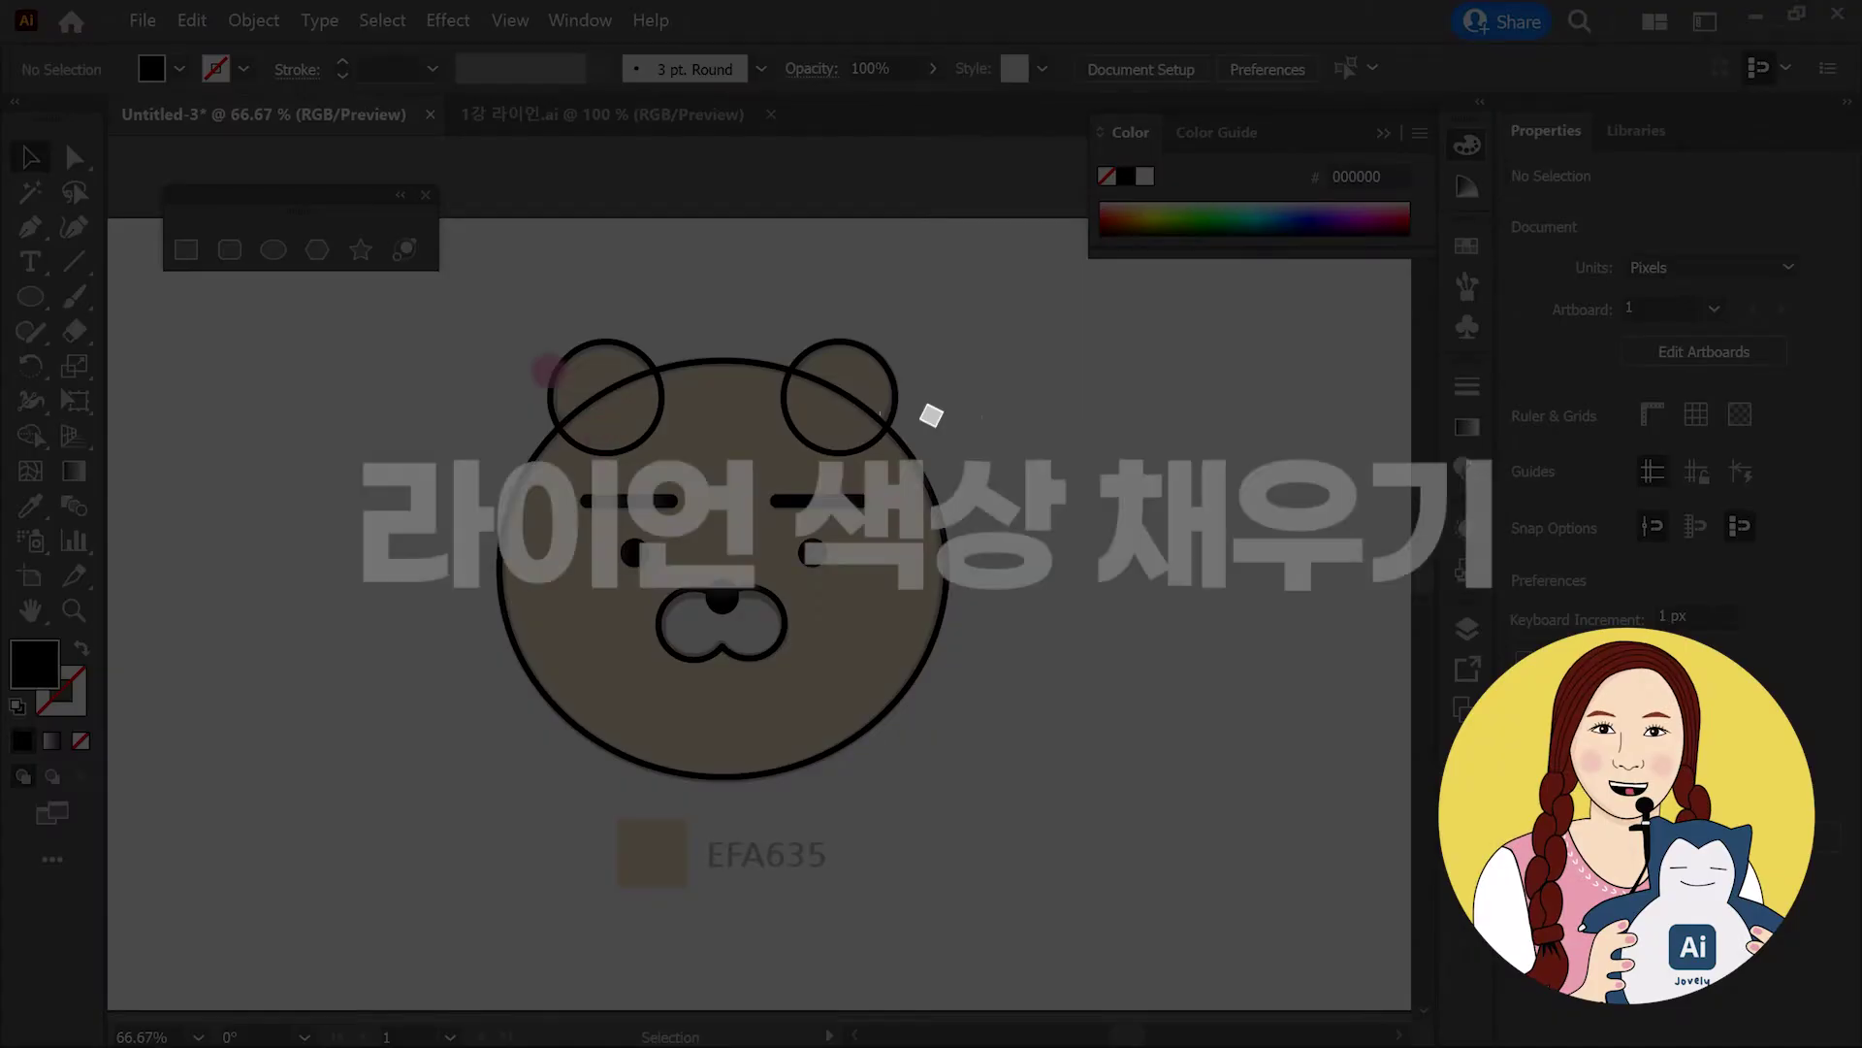
# Step: Fill the left ear circle with the hex color EFA635 using the Color Picker, and deselect it
pyautogui.moveTo(433, 303); pyautogui.dragTo(1028, 831)
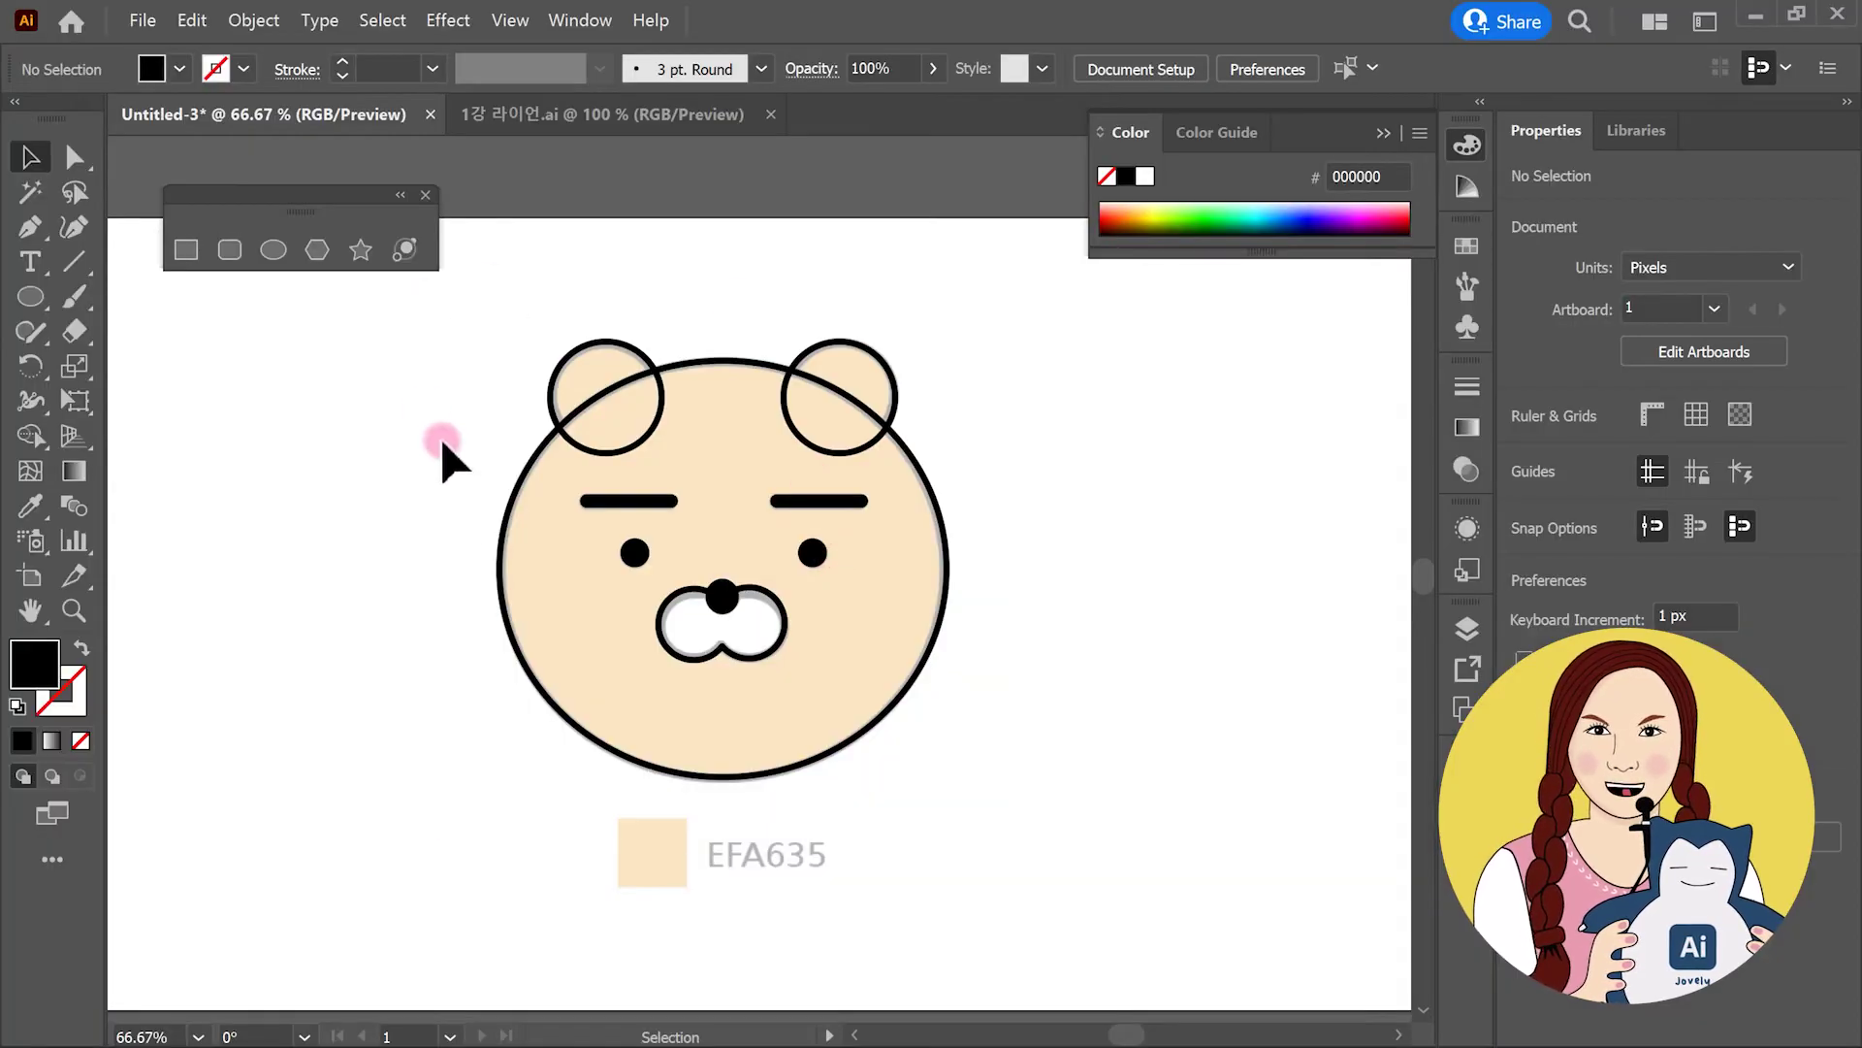
pyautogui.click(607, 360)
pyautogui.moveTo(598, 303)
pyautogui.mouseDown()
pyautogui.moveTo(683, 302)
pyautogui.moveTo(19, 607)
pyautogui.mouseUp()
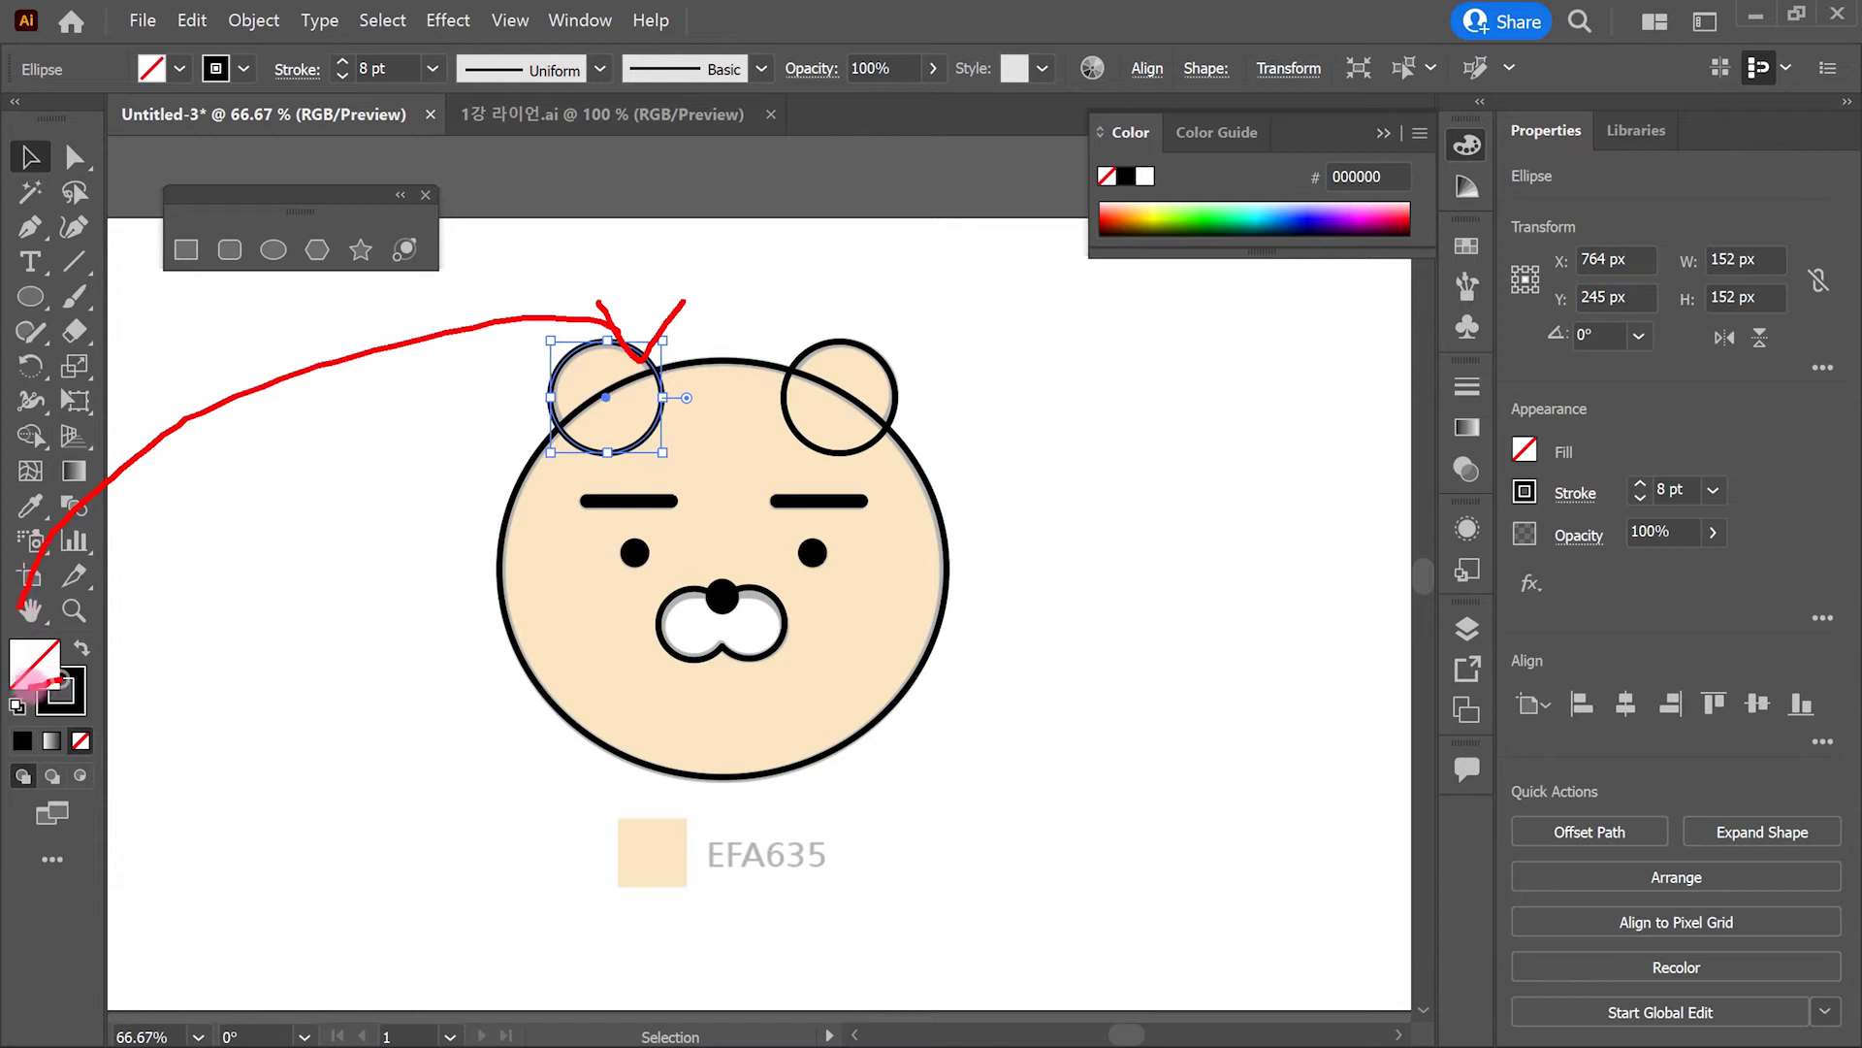
pyautogui.press('Escape')
pyautogui.doubleClick(60, 679)
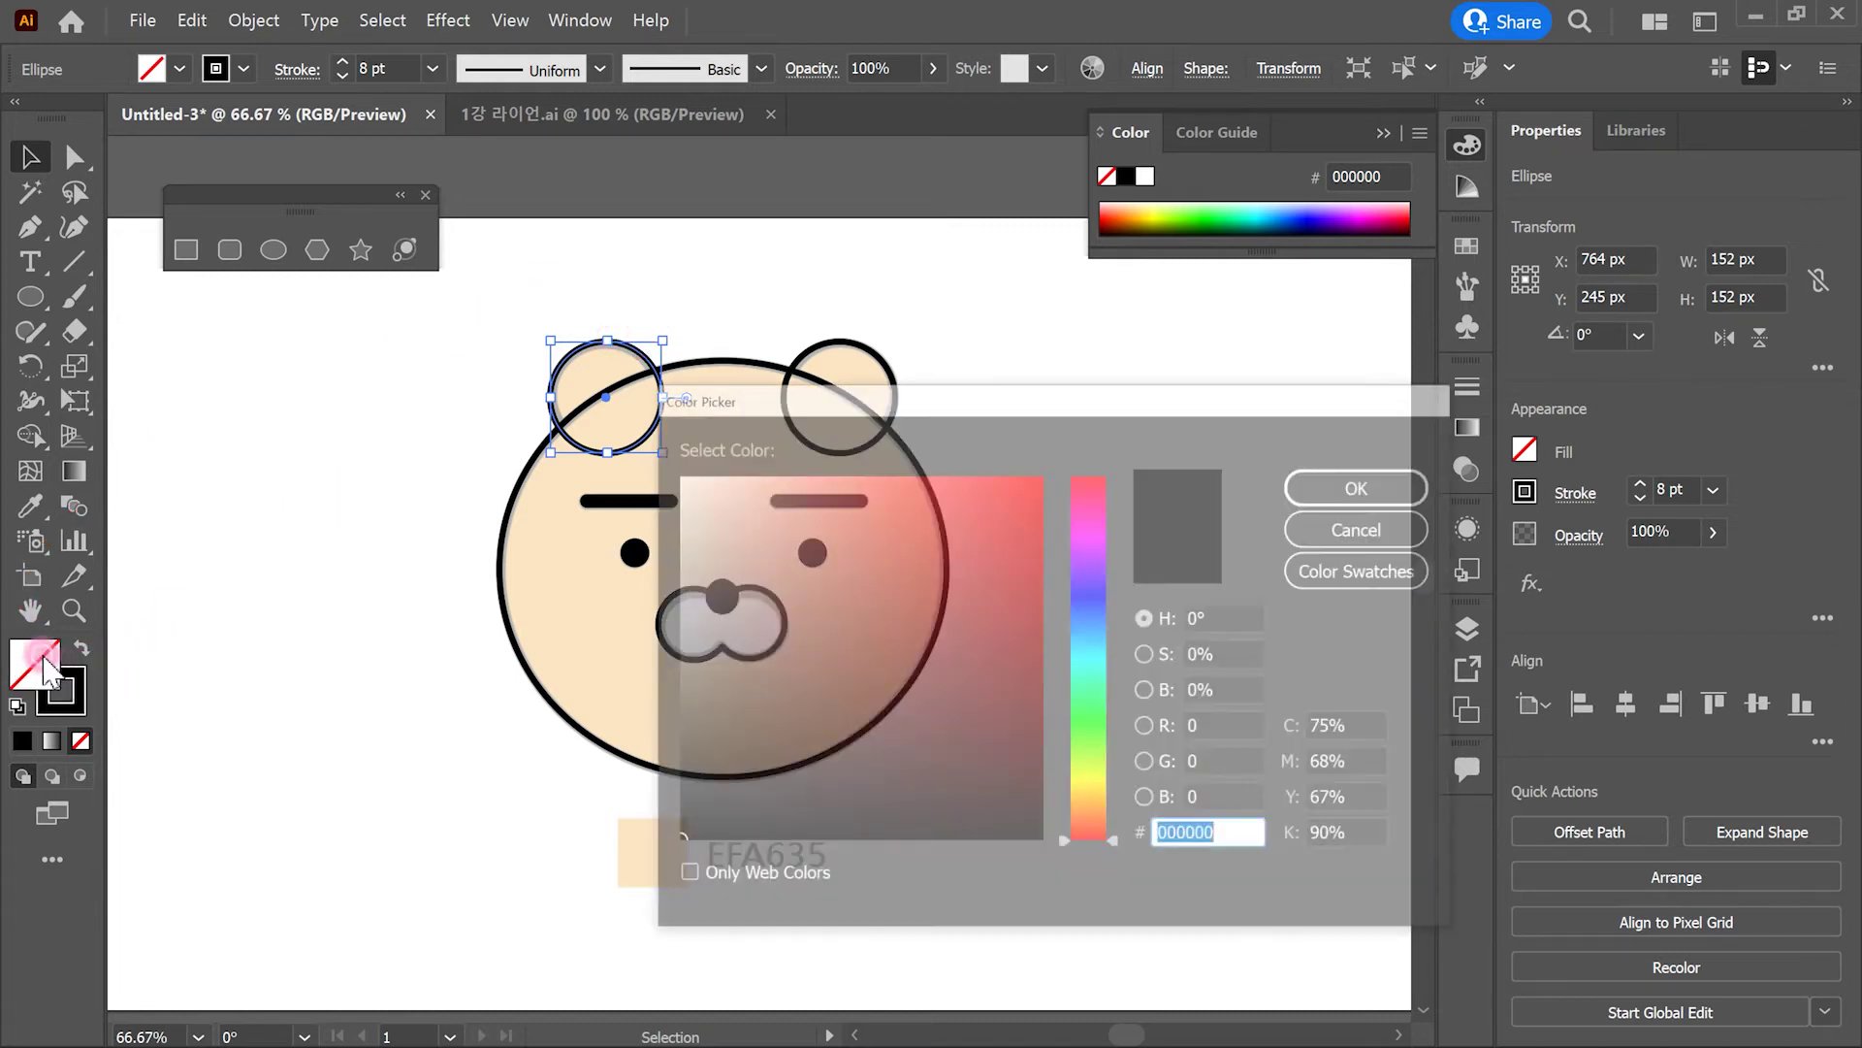
pyautogui.moveTo(969, 417)
pyautogui.mouseDown()
pyautogui.moveTo(1040, 262)
pyautogui.moveTo(1041, 282)
pyautogui.mouseUp()
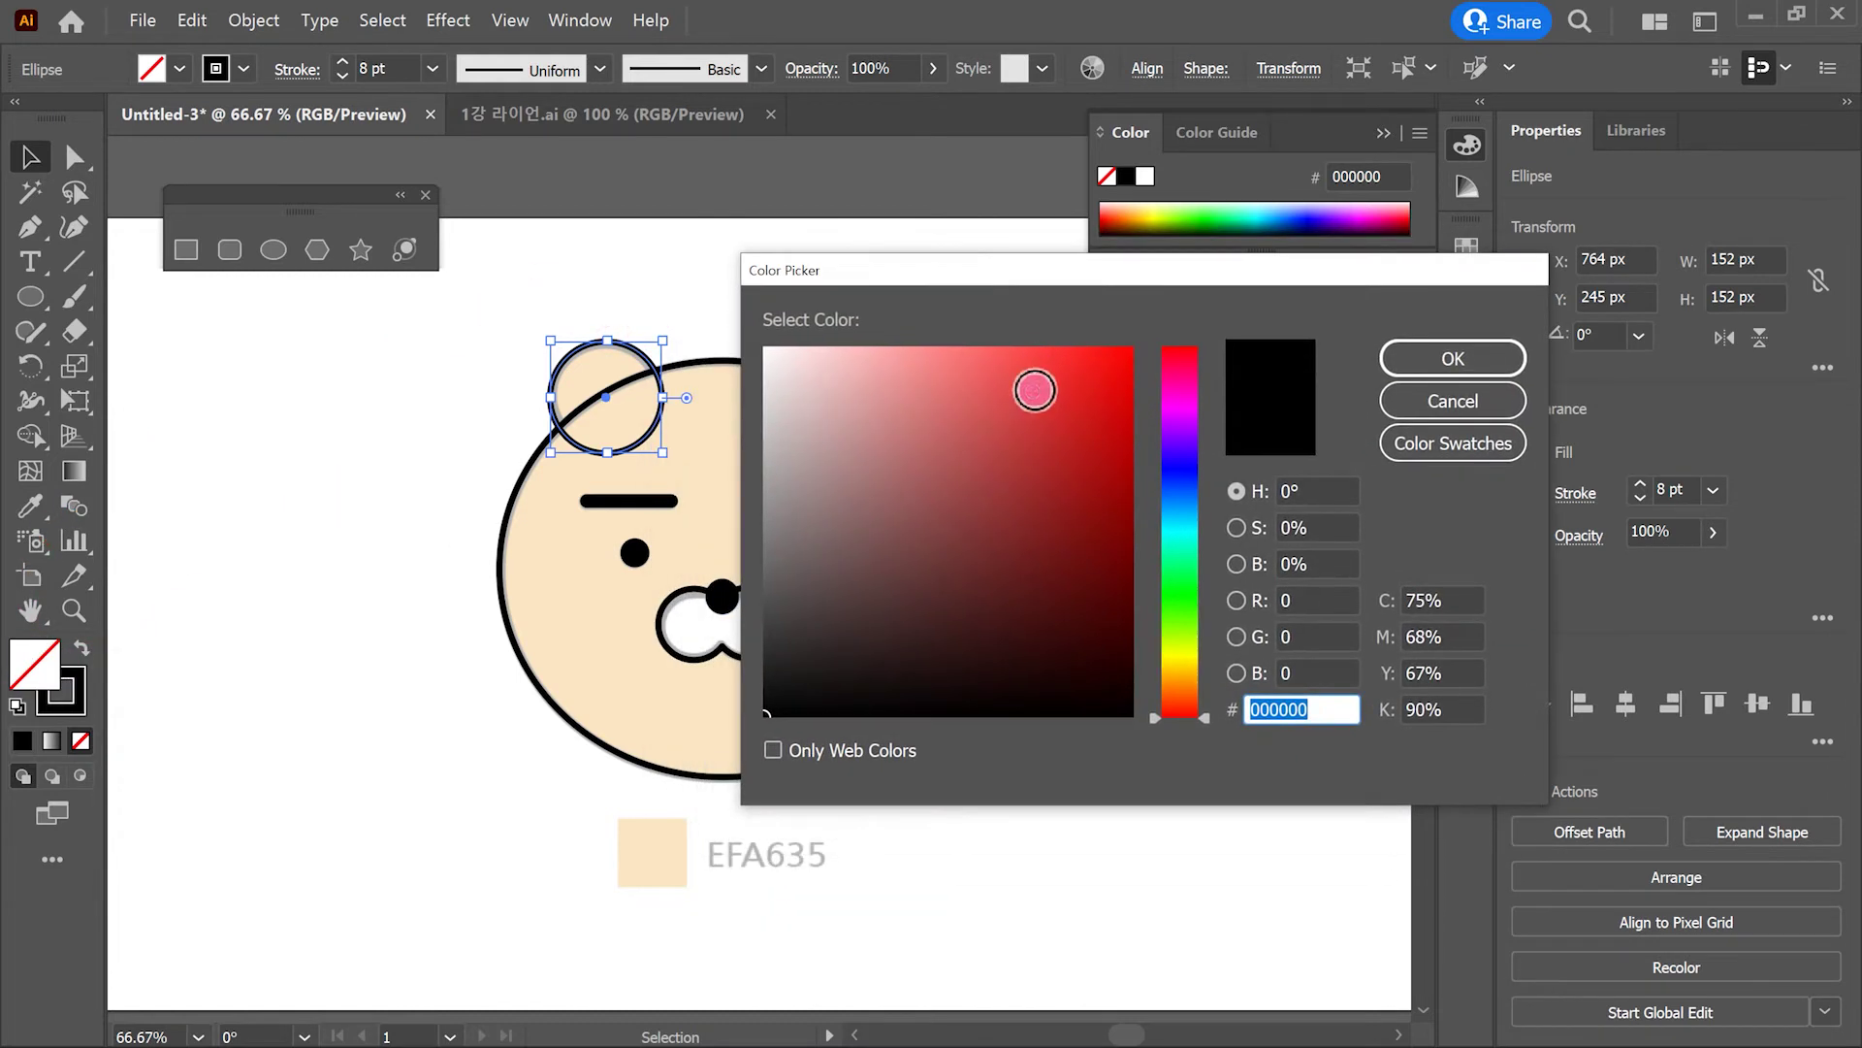
pyautogui.moveTo(1035, 377); pyautogui.dragTo(1051, 510)
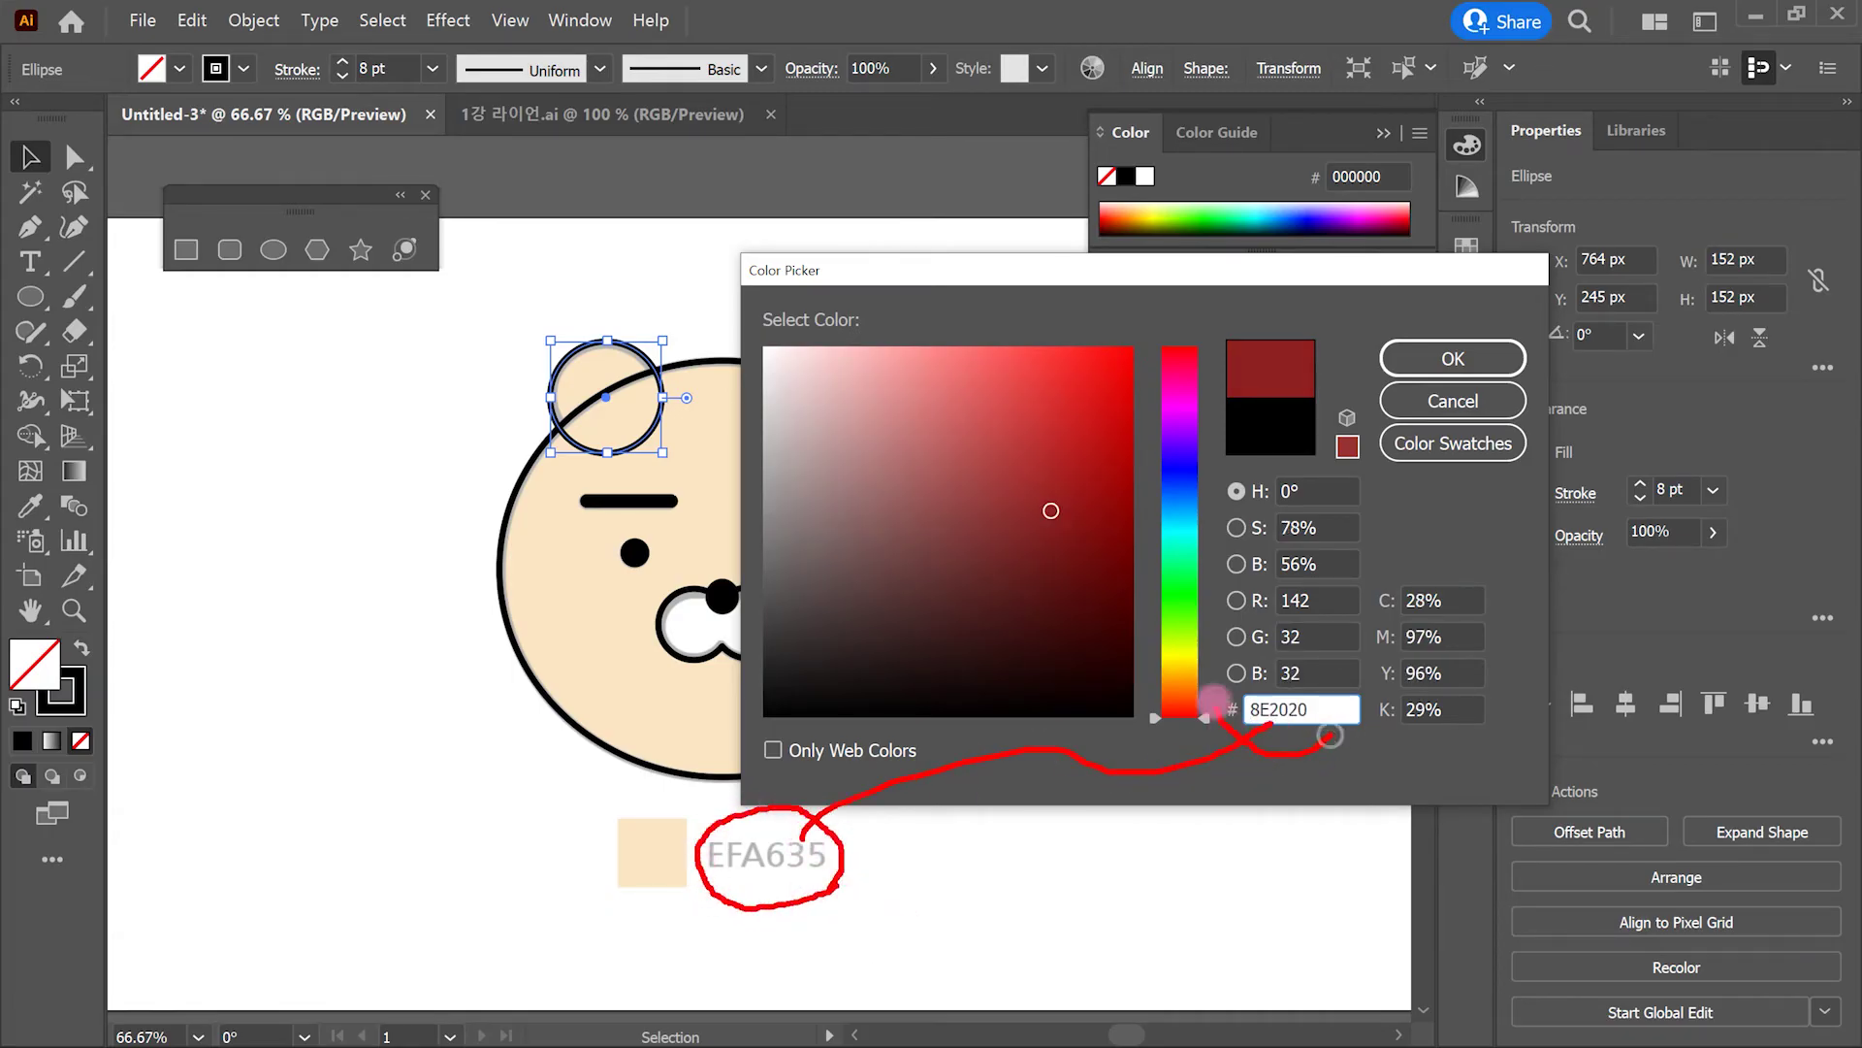
pyautogui.rightClick(829, 901)
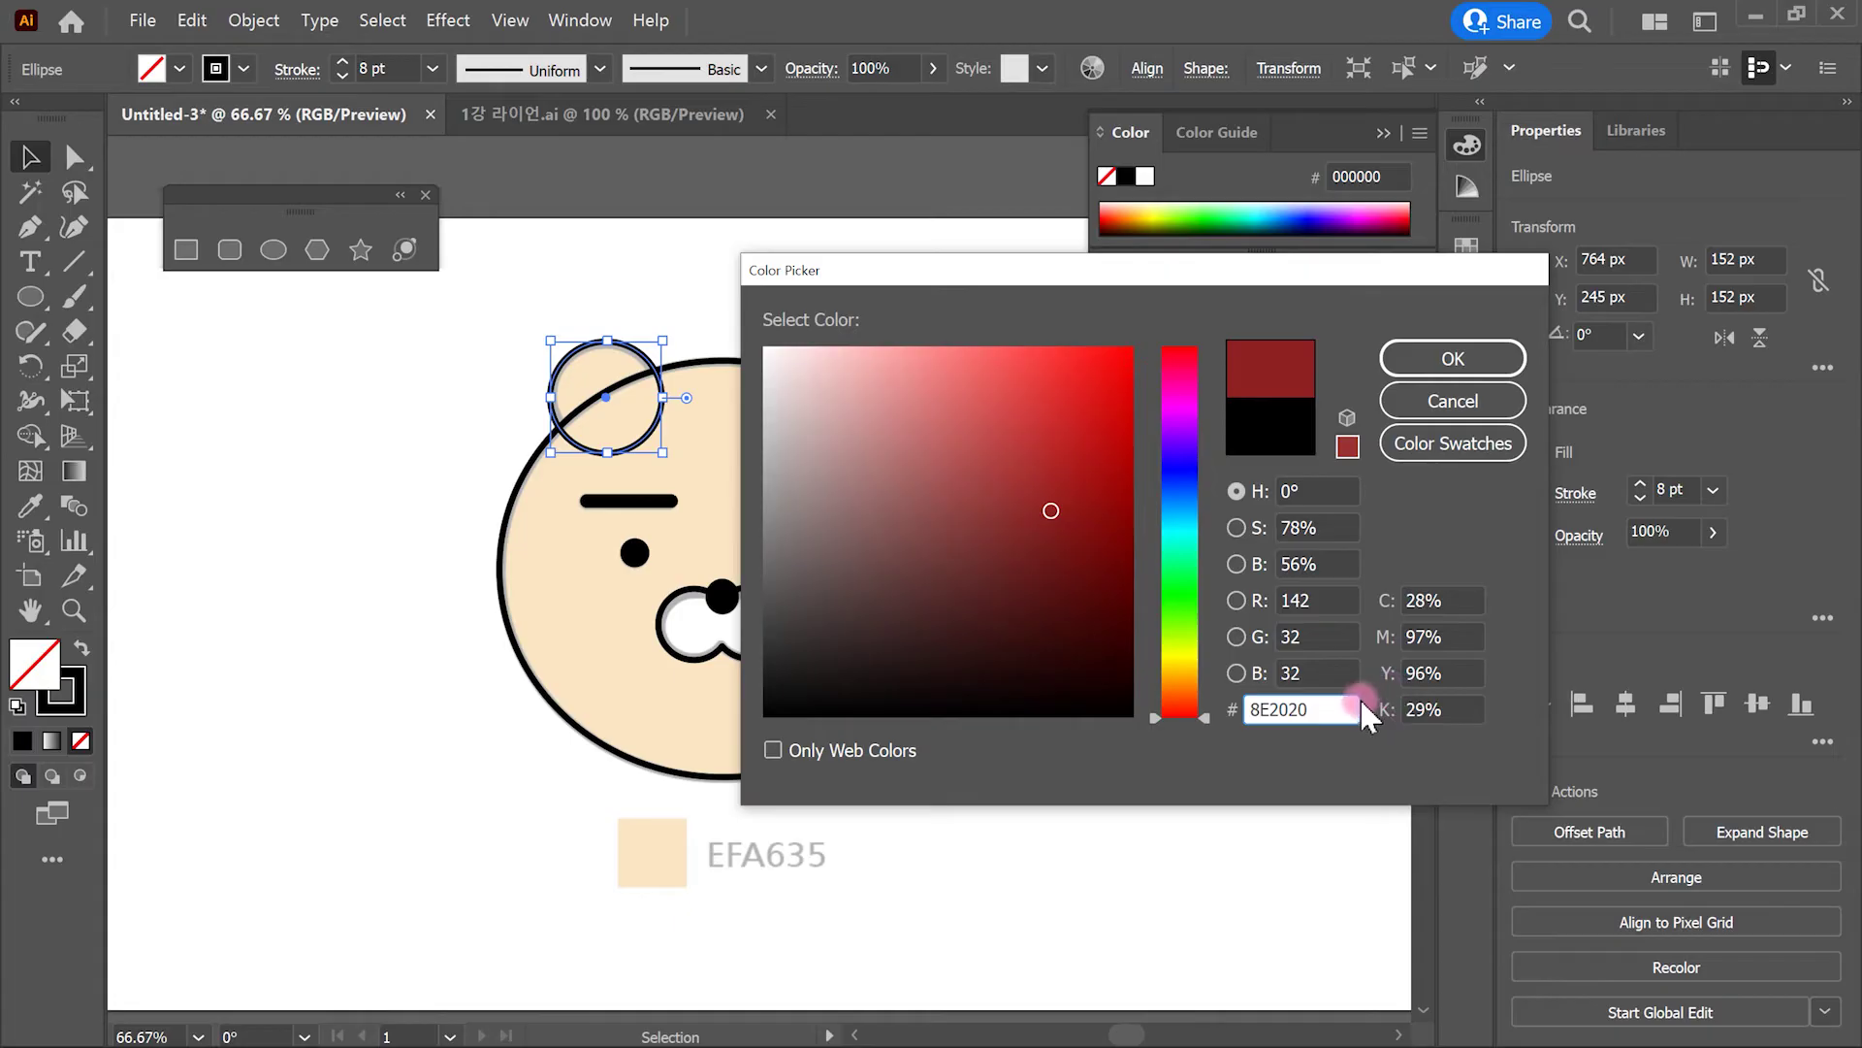
pyautogui.click(1460, 361)
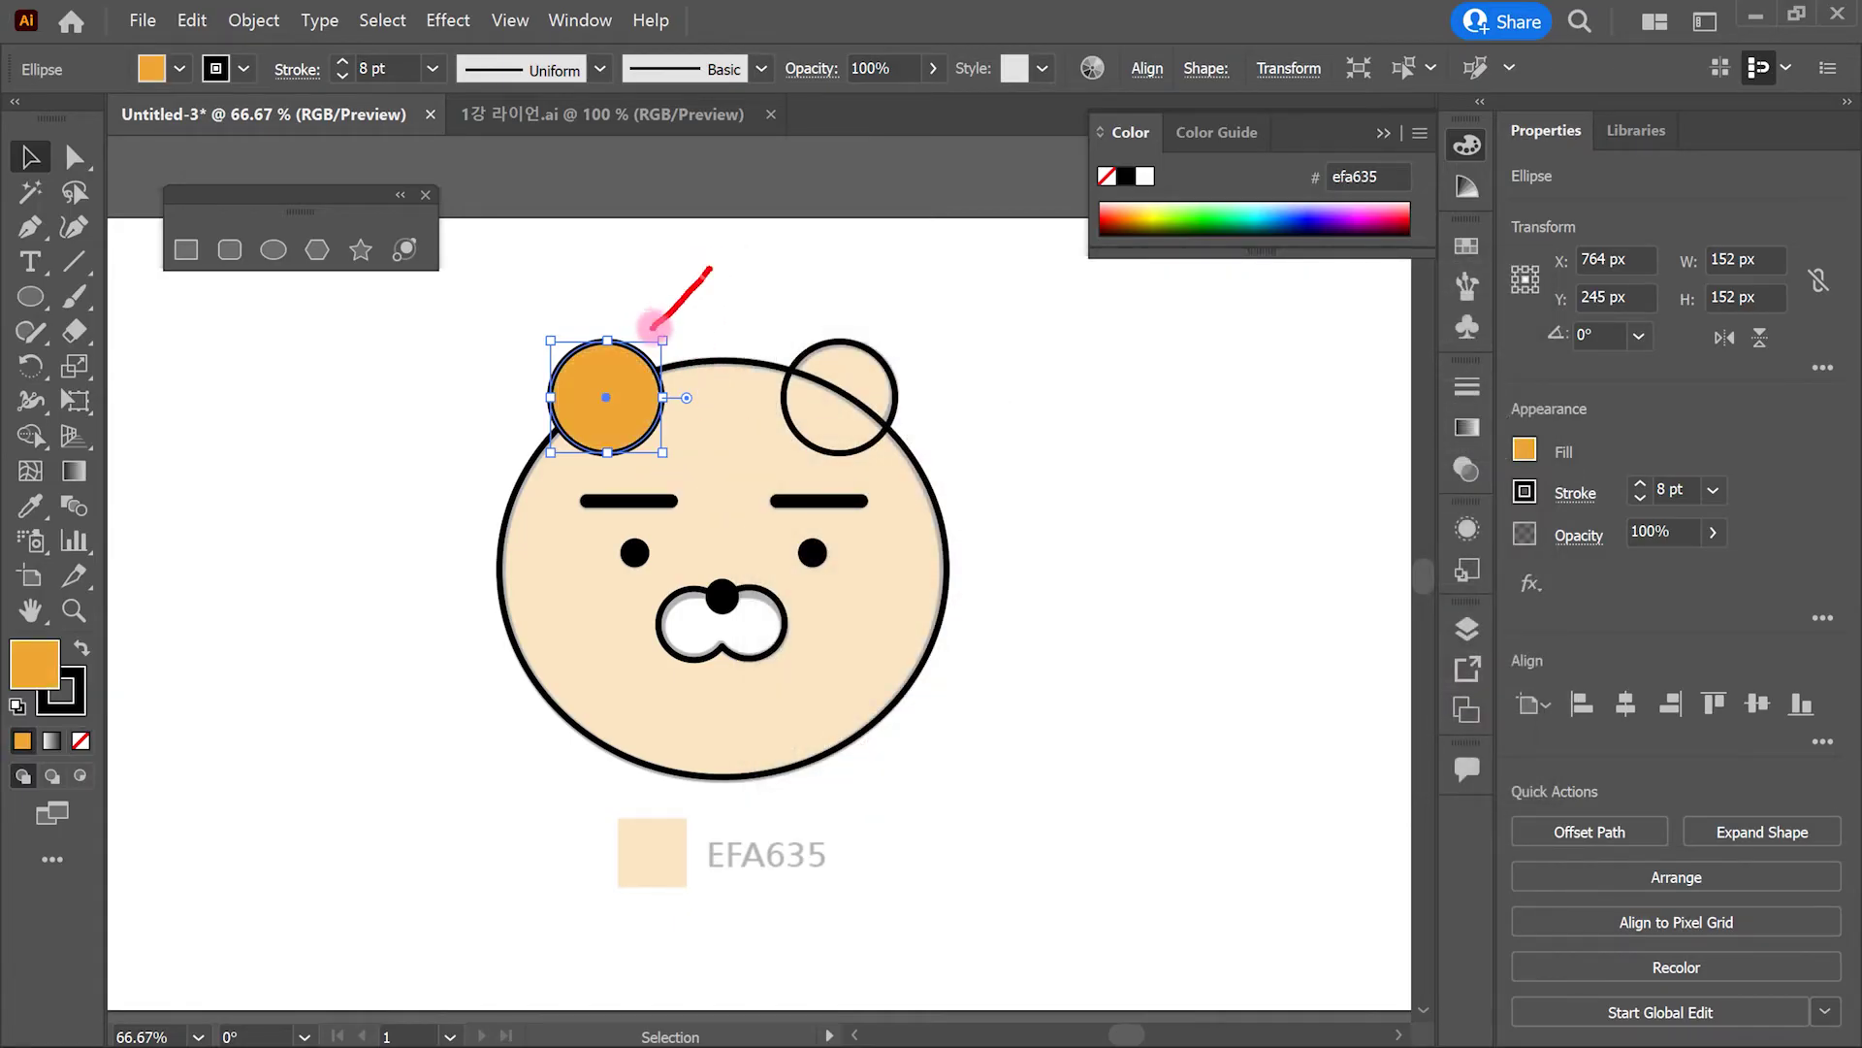
pyautogui.rightClick(701, 367)
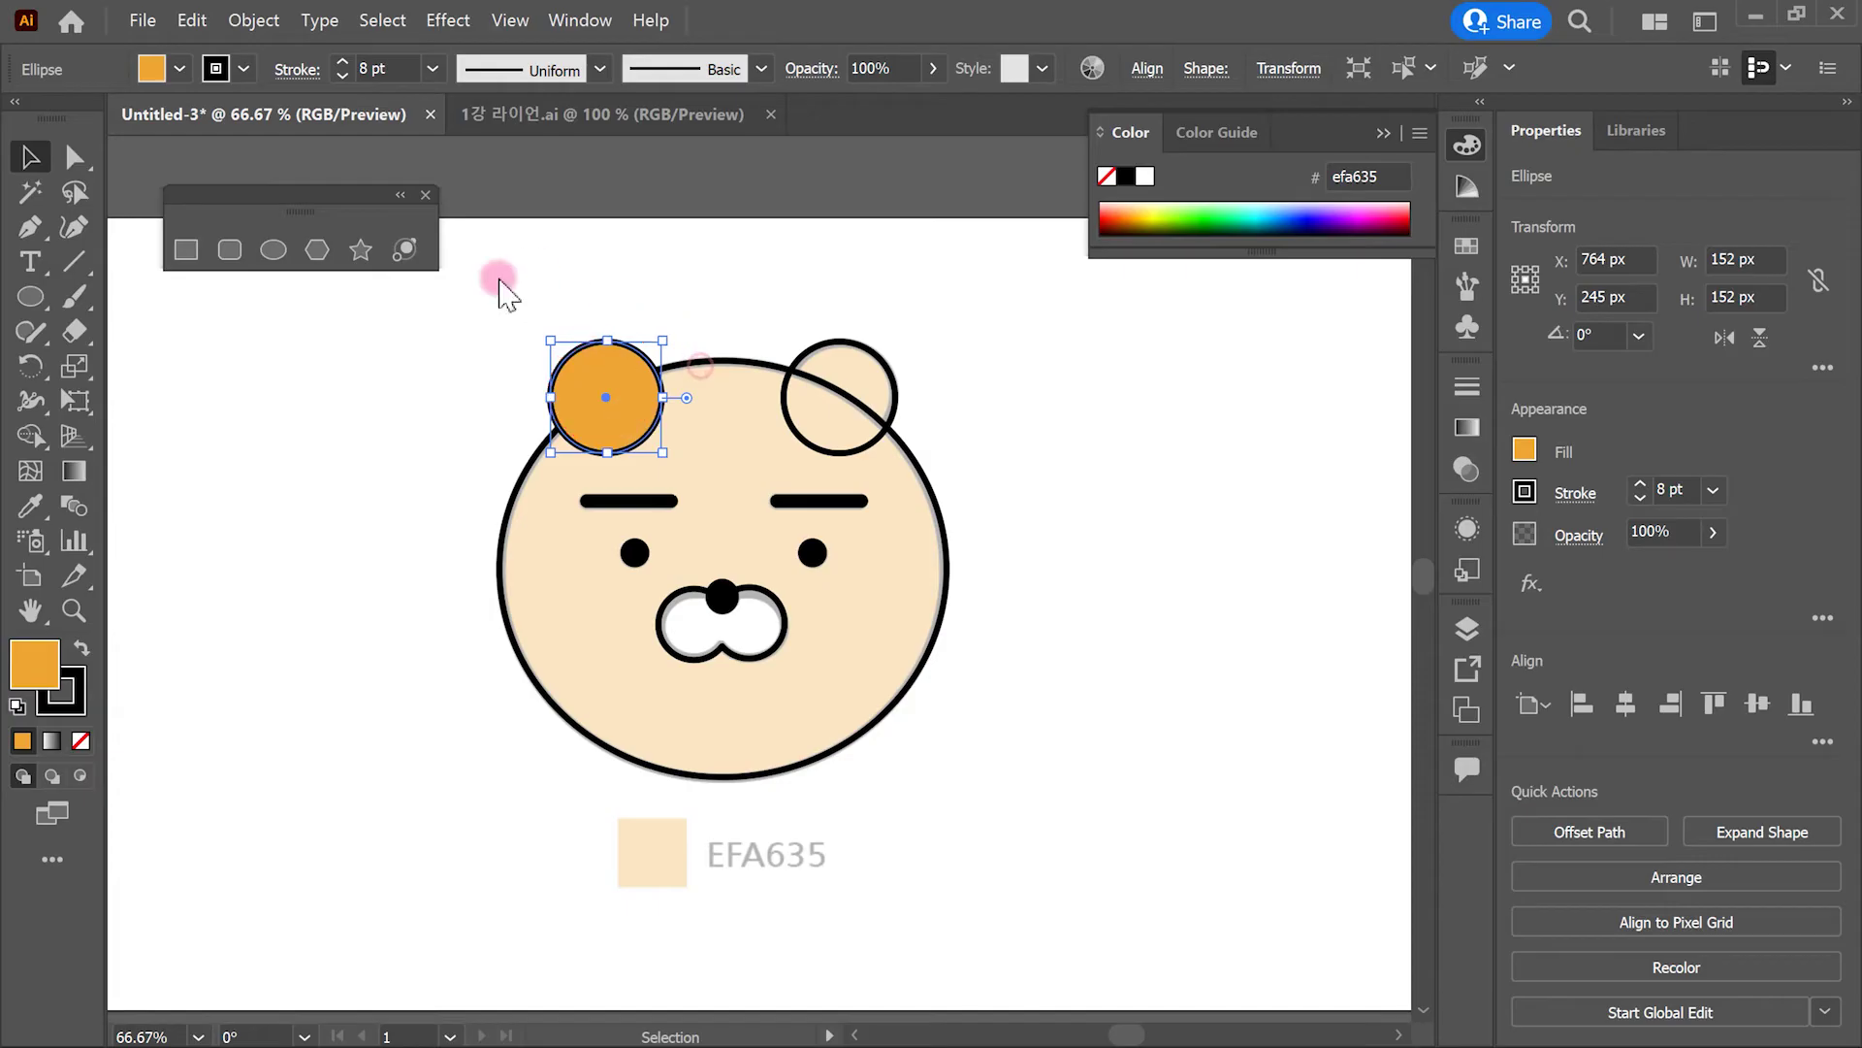
pyautogui.click(440, 309)
# Step: Copy the left ear's orange fill onto the right ear circle with the Eyedropper, and deselect it
pyautogui.click(878, 364)
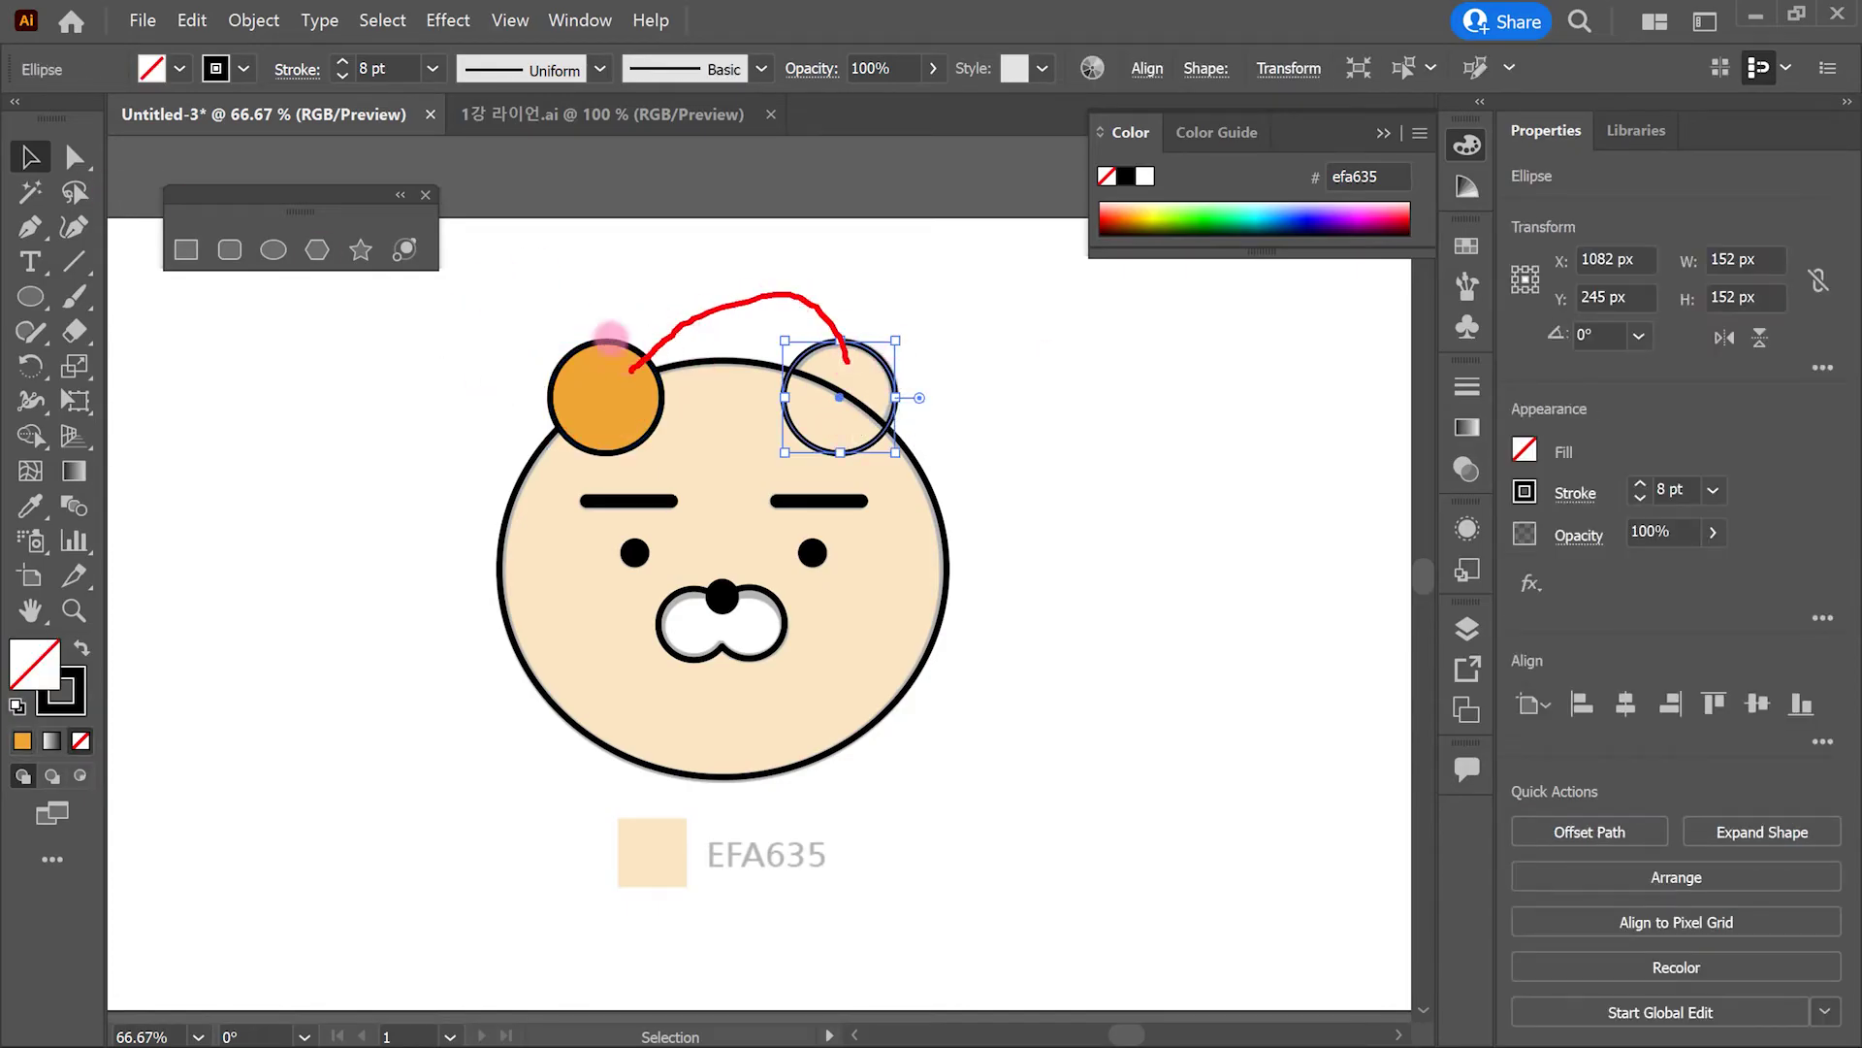
pyautogui.rightClick(899, 386)
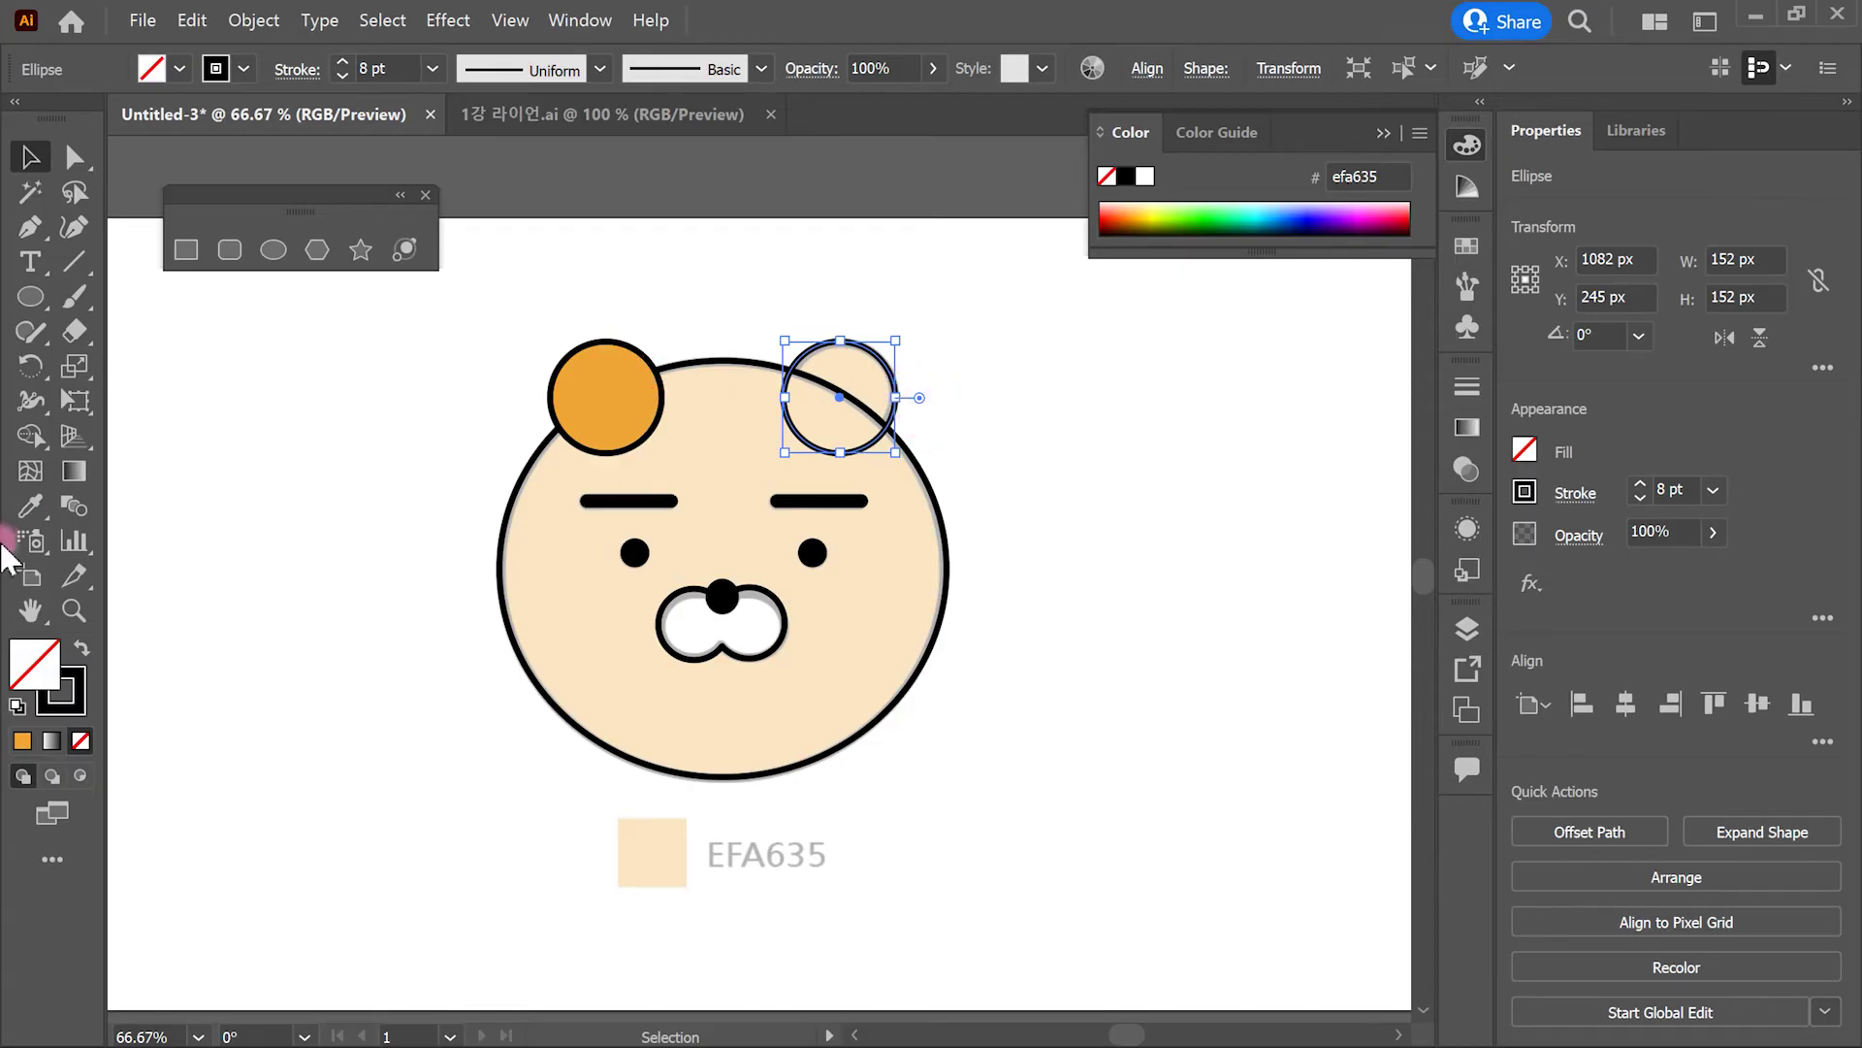
pyautogui.press('i')
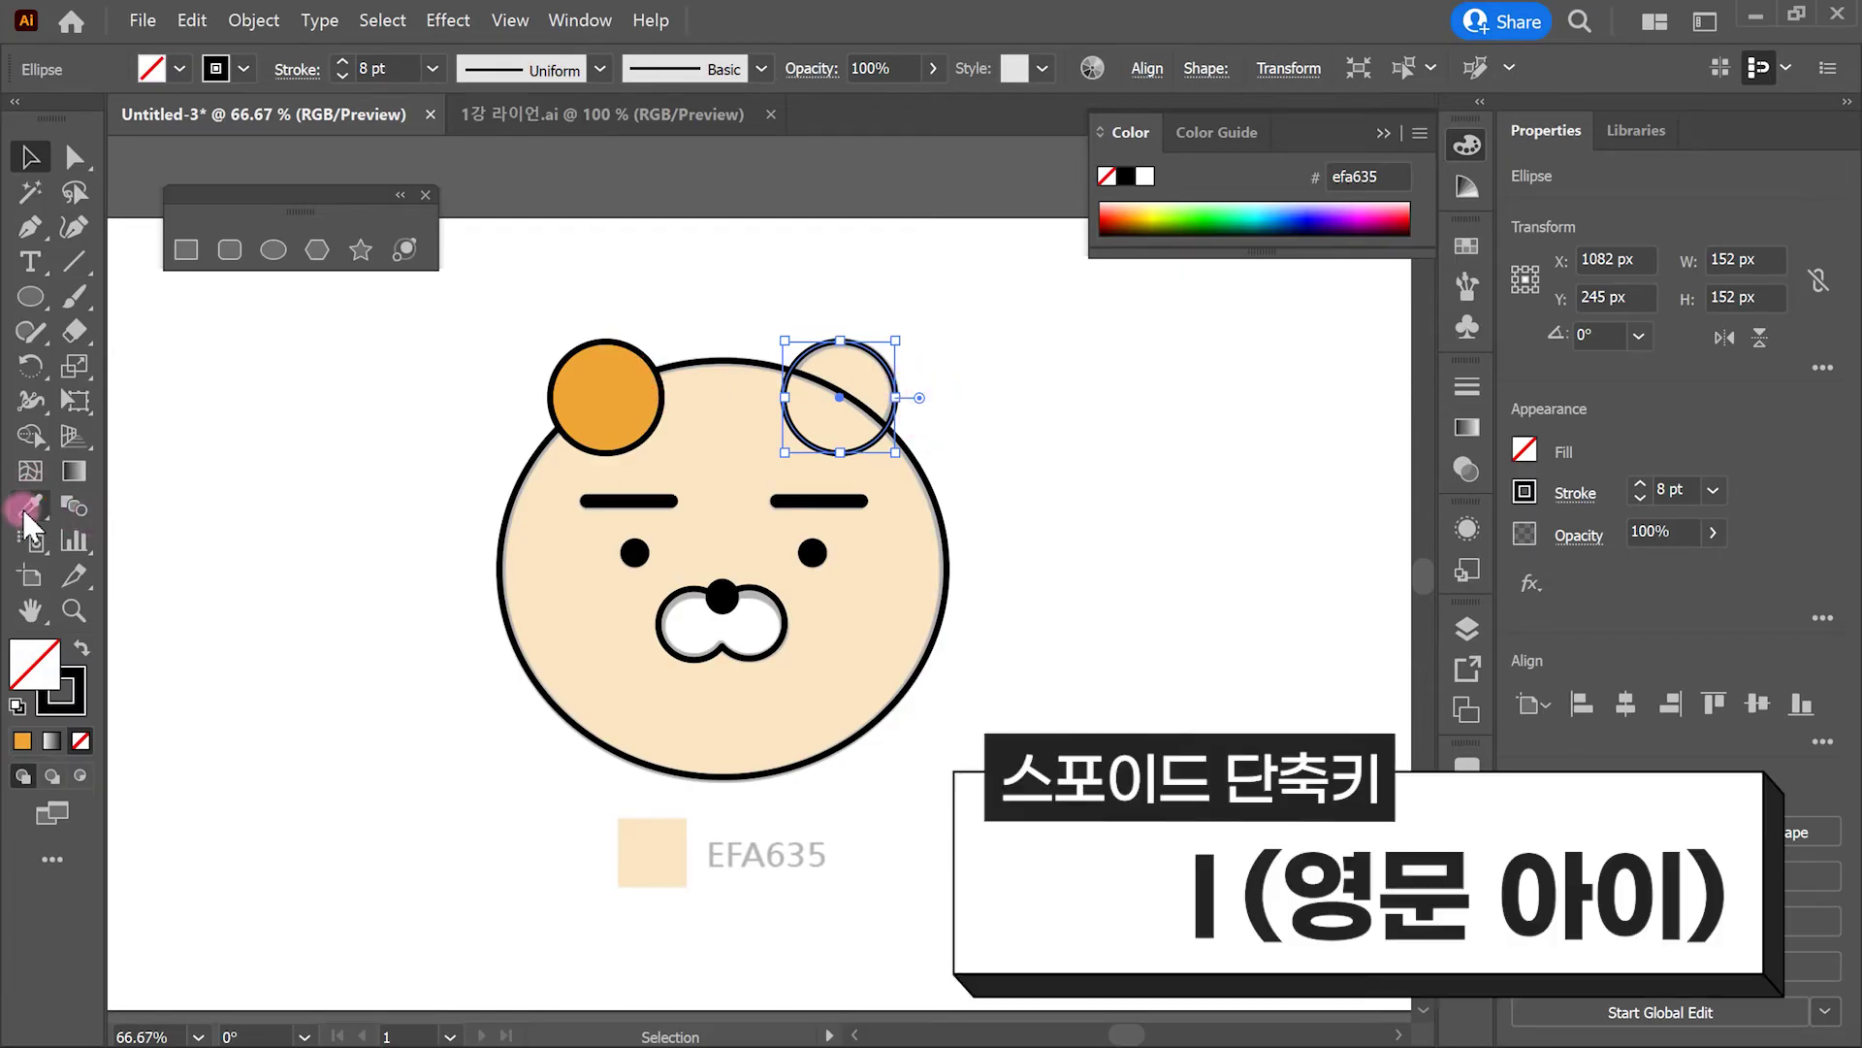
pyautogui.click(609, 398)
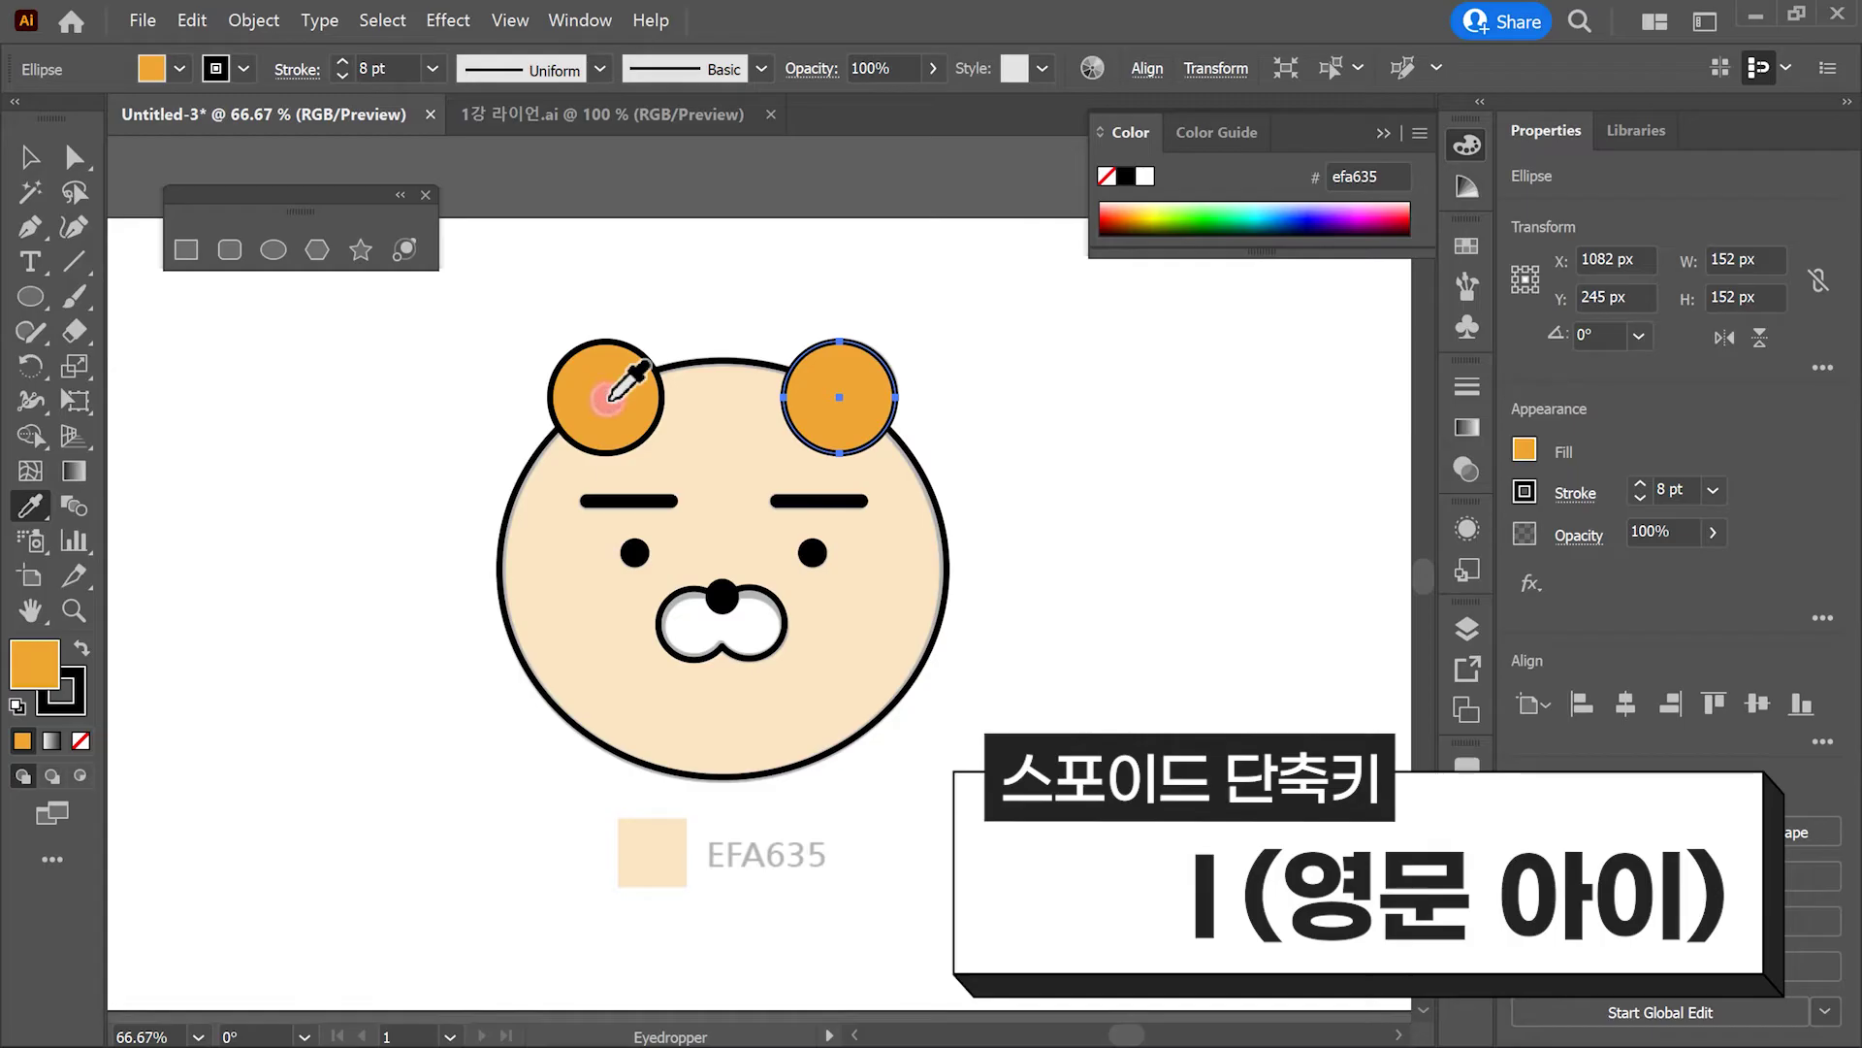
pyautogui.press('v')
pyautogui.click(950, 359)
pyautogui.click(852, 380)
pyautogui.click(1031, 371)
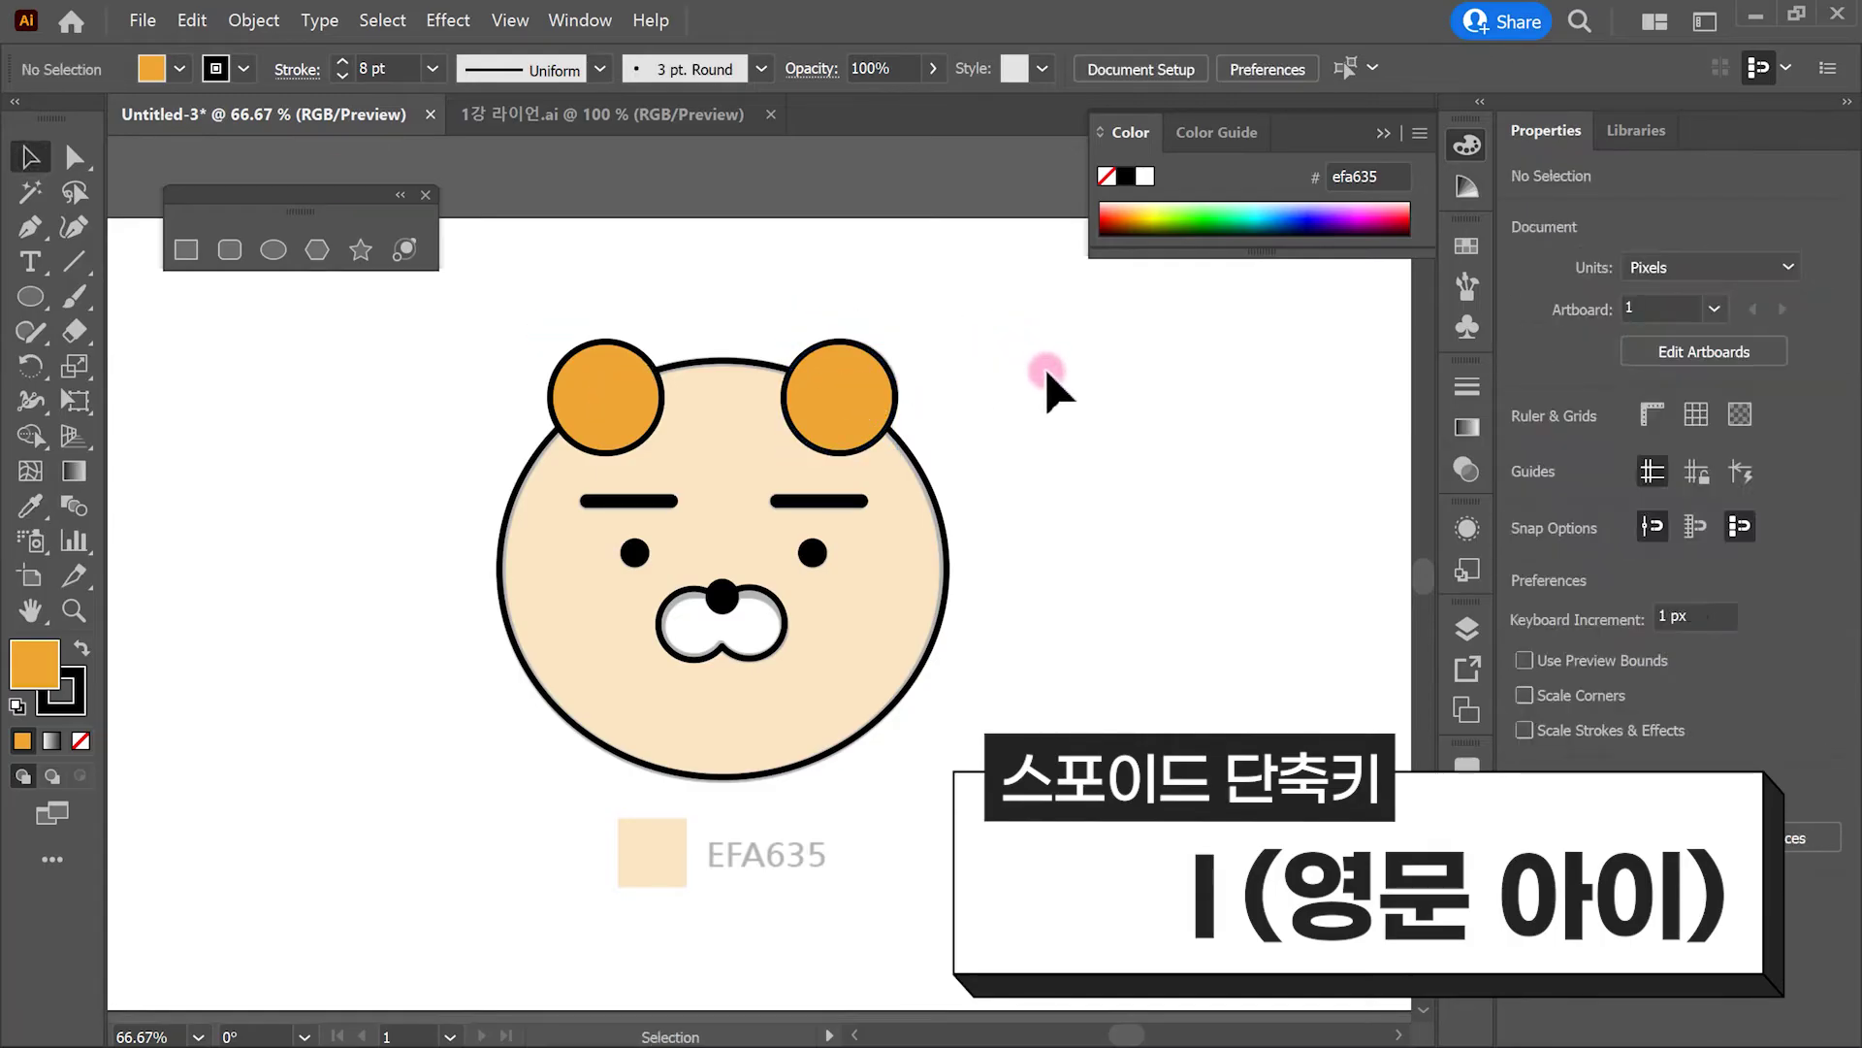
# Step: Fill the muzzle outline with white (ffffff) using the Color Picker, and deselect it
pyautogui.click(761, 664)
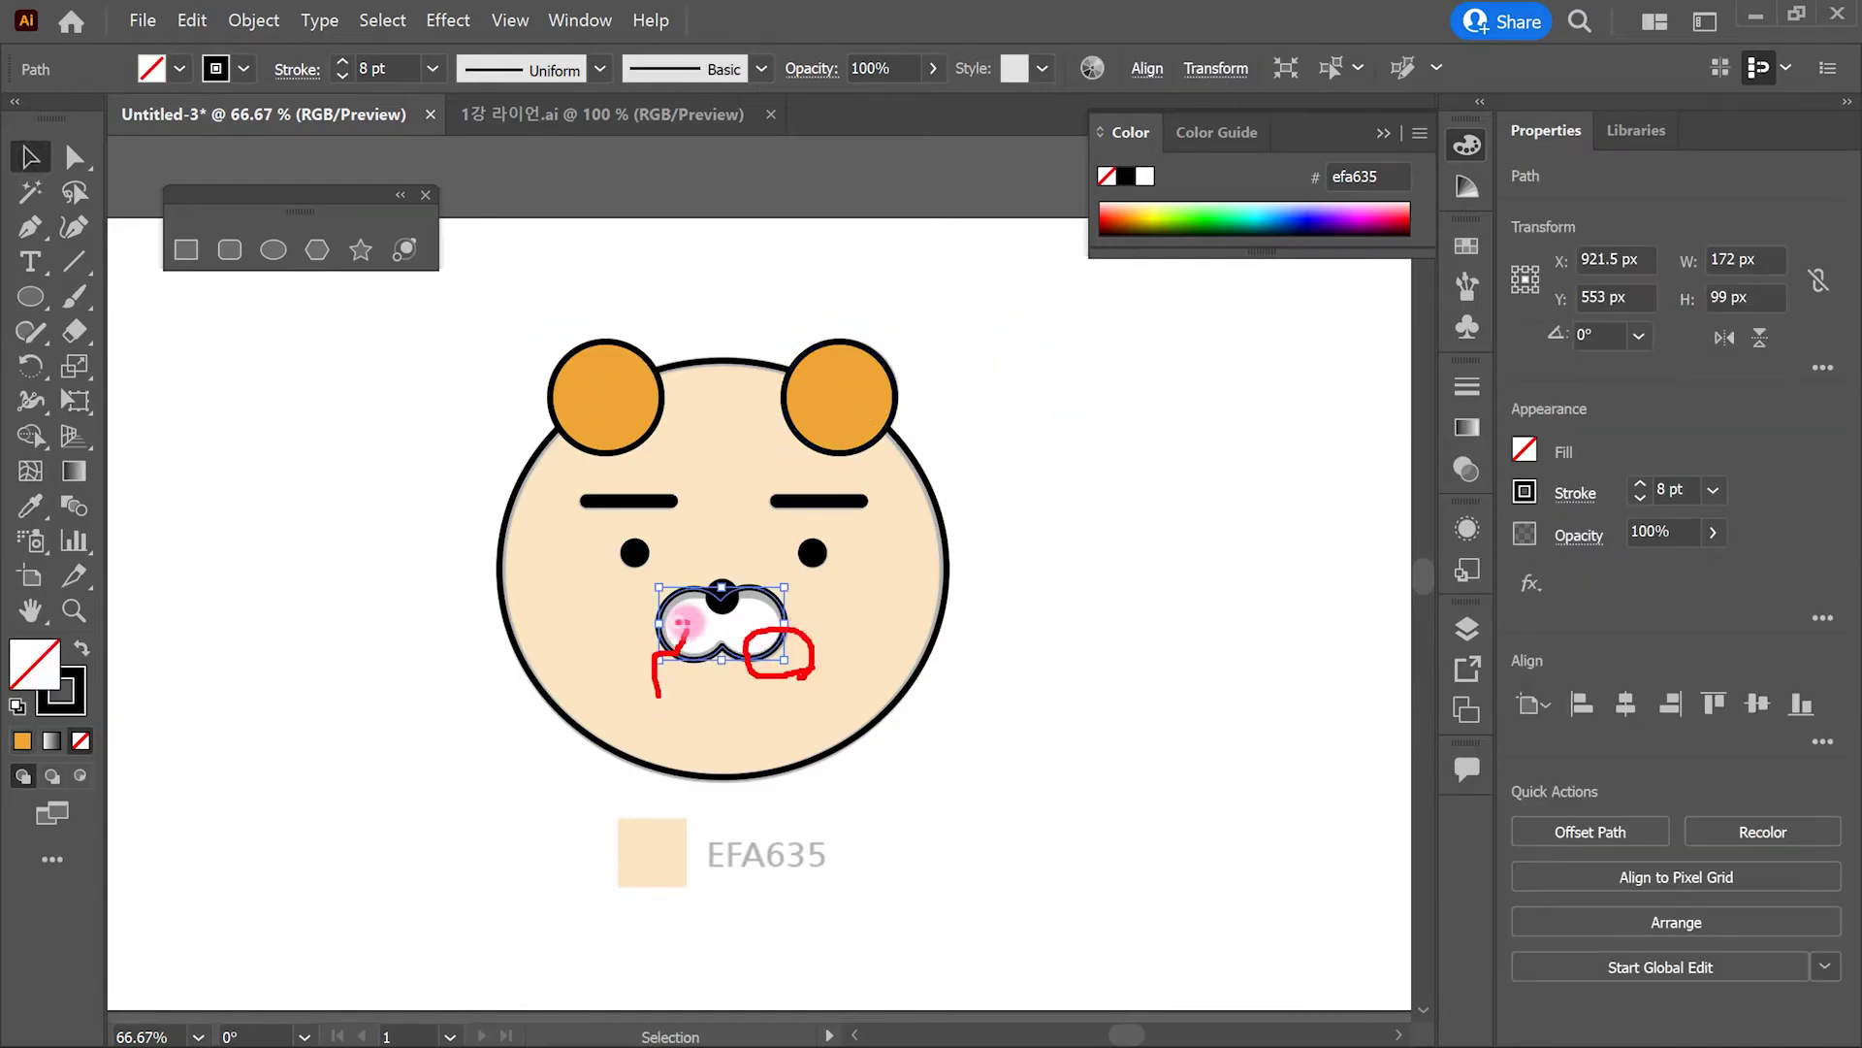
pyautogui.moveTo(681, 599)
pyautogui.mouseDown()
pyautogui.moveTo(230, 579)
pyautogui.moveTo(32, 648)
pyautogui.mouseUp()
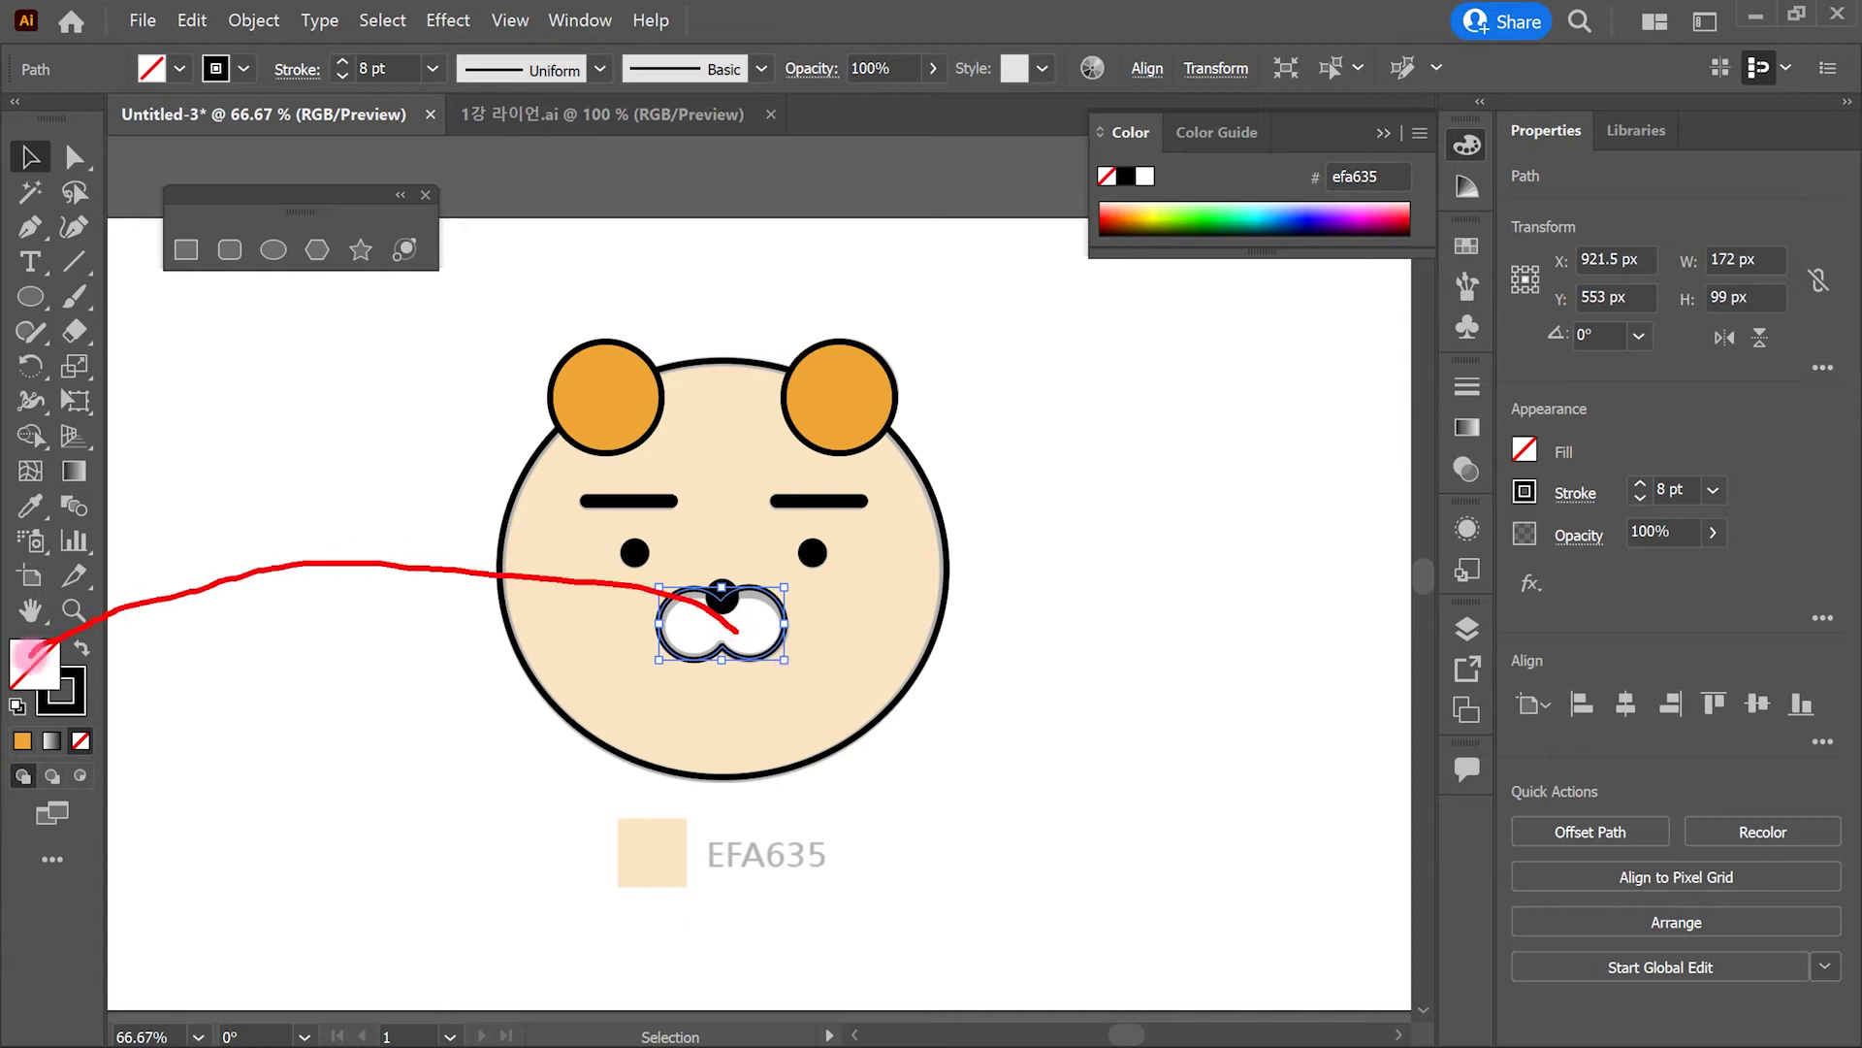
pyautogui.doubleClick(50, 677)
pyautogui.moveTo(884, 486); pyautogui.dragTo(763, 334)
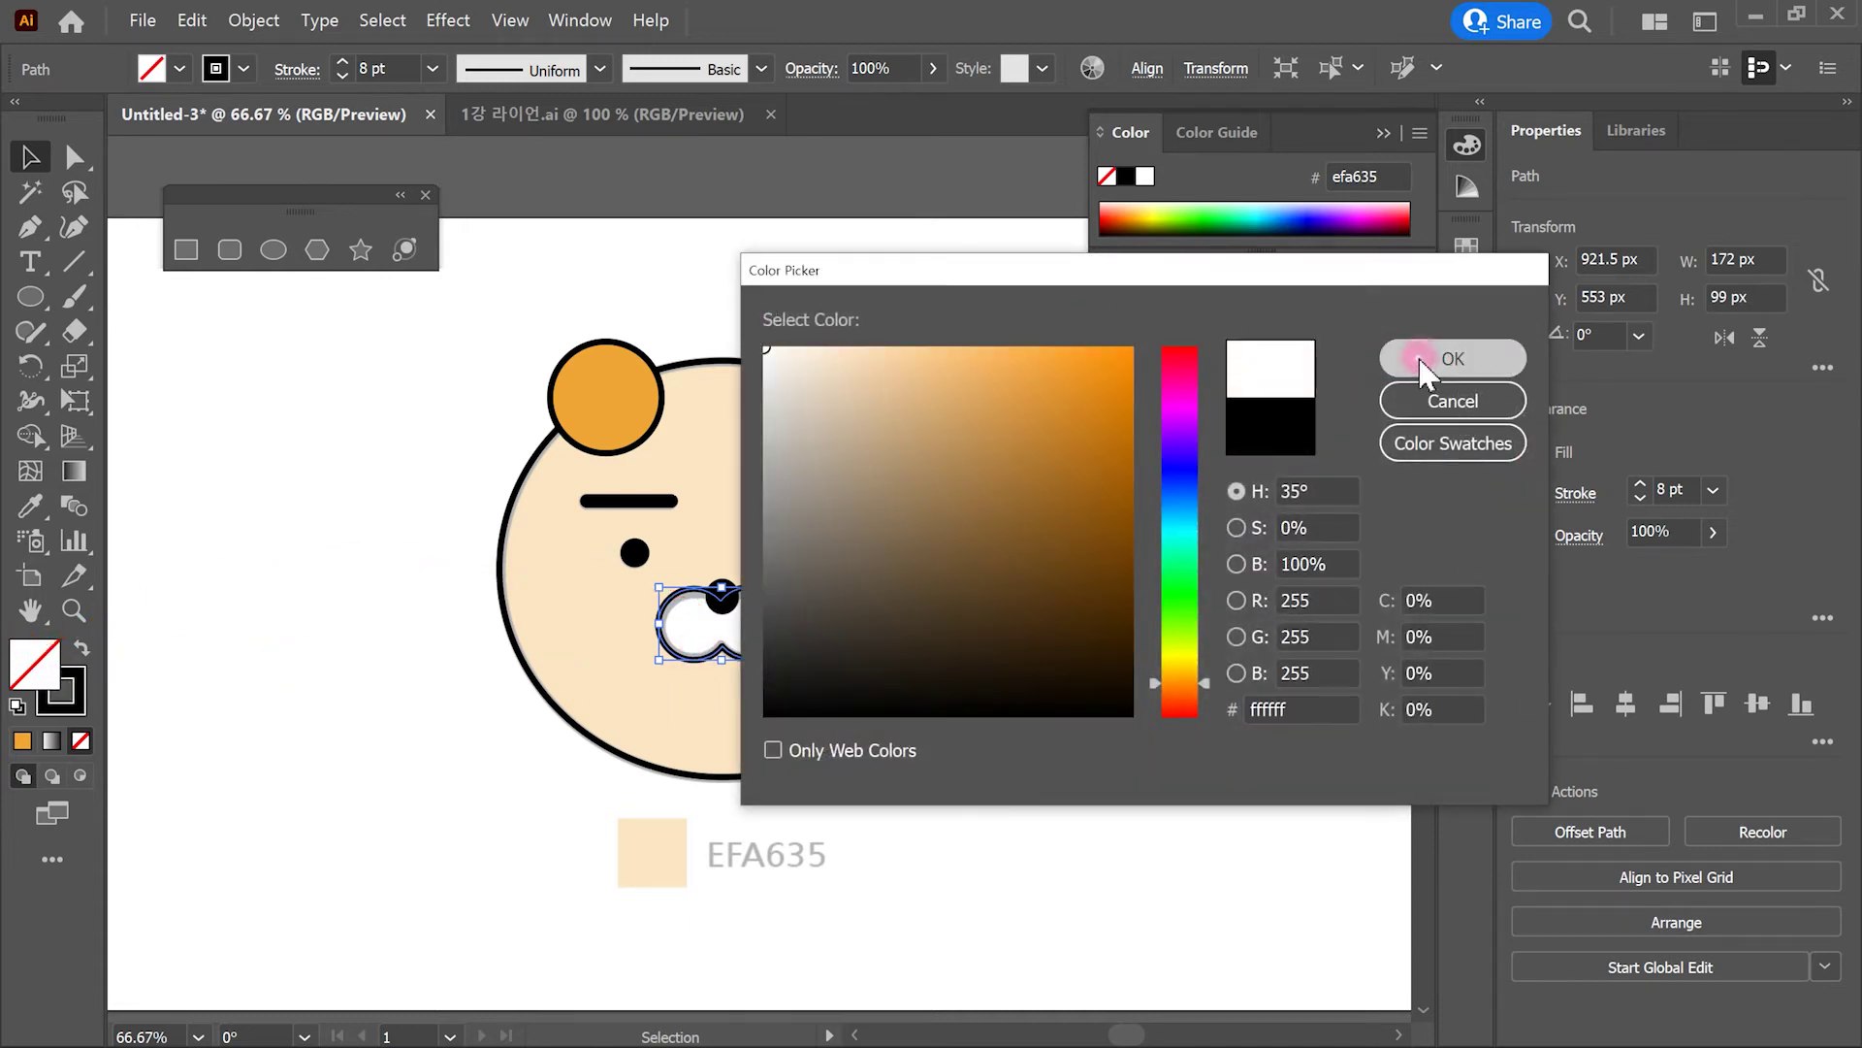
pyautogui.click(1422, 367)
pyautogui.click(934, 682)
# Step: Fill the large head ellipse with the orange sampled from the right ear using the Eyedropper, and deselect it
pyautogui.click(922, 676)
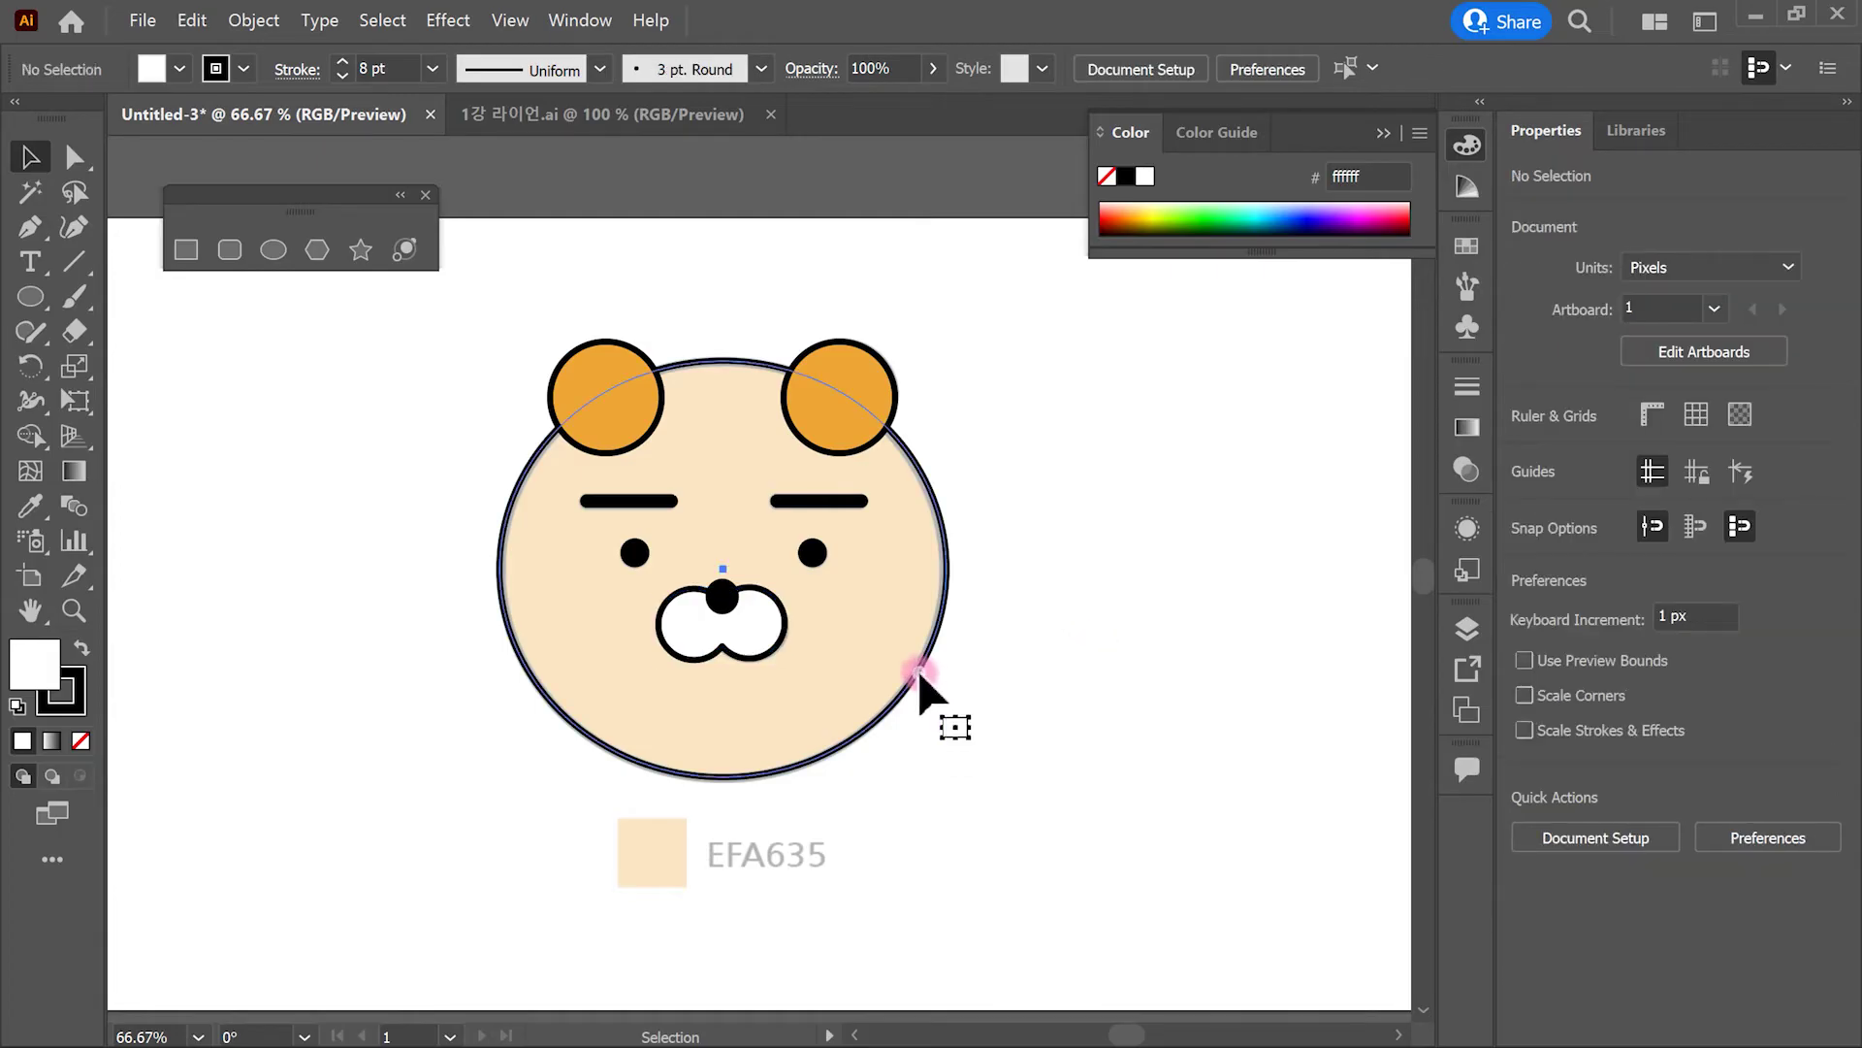
pyautogui.moveTo(1019, 673)
pyautogui.mouseDown()
pyautogui.moveTo(942, 685)
pyautogui.moveTo(939, 584)
pyautogui.mouseUp()
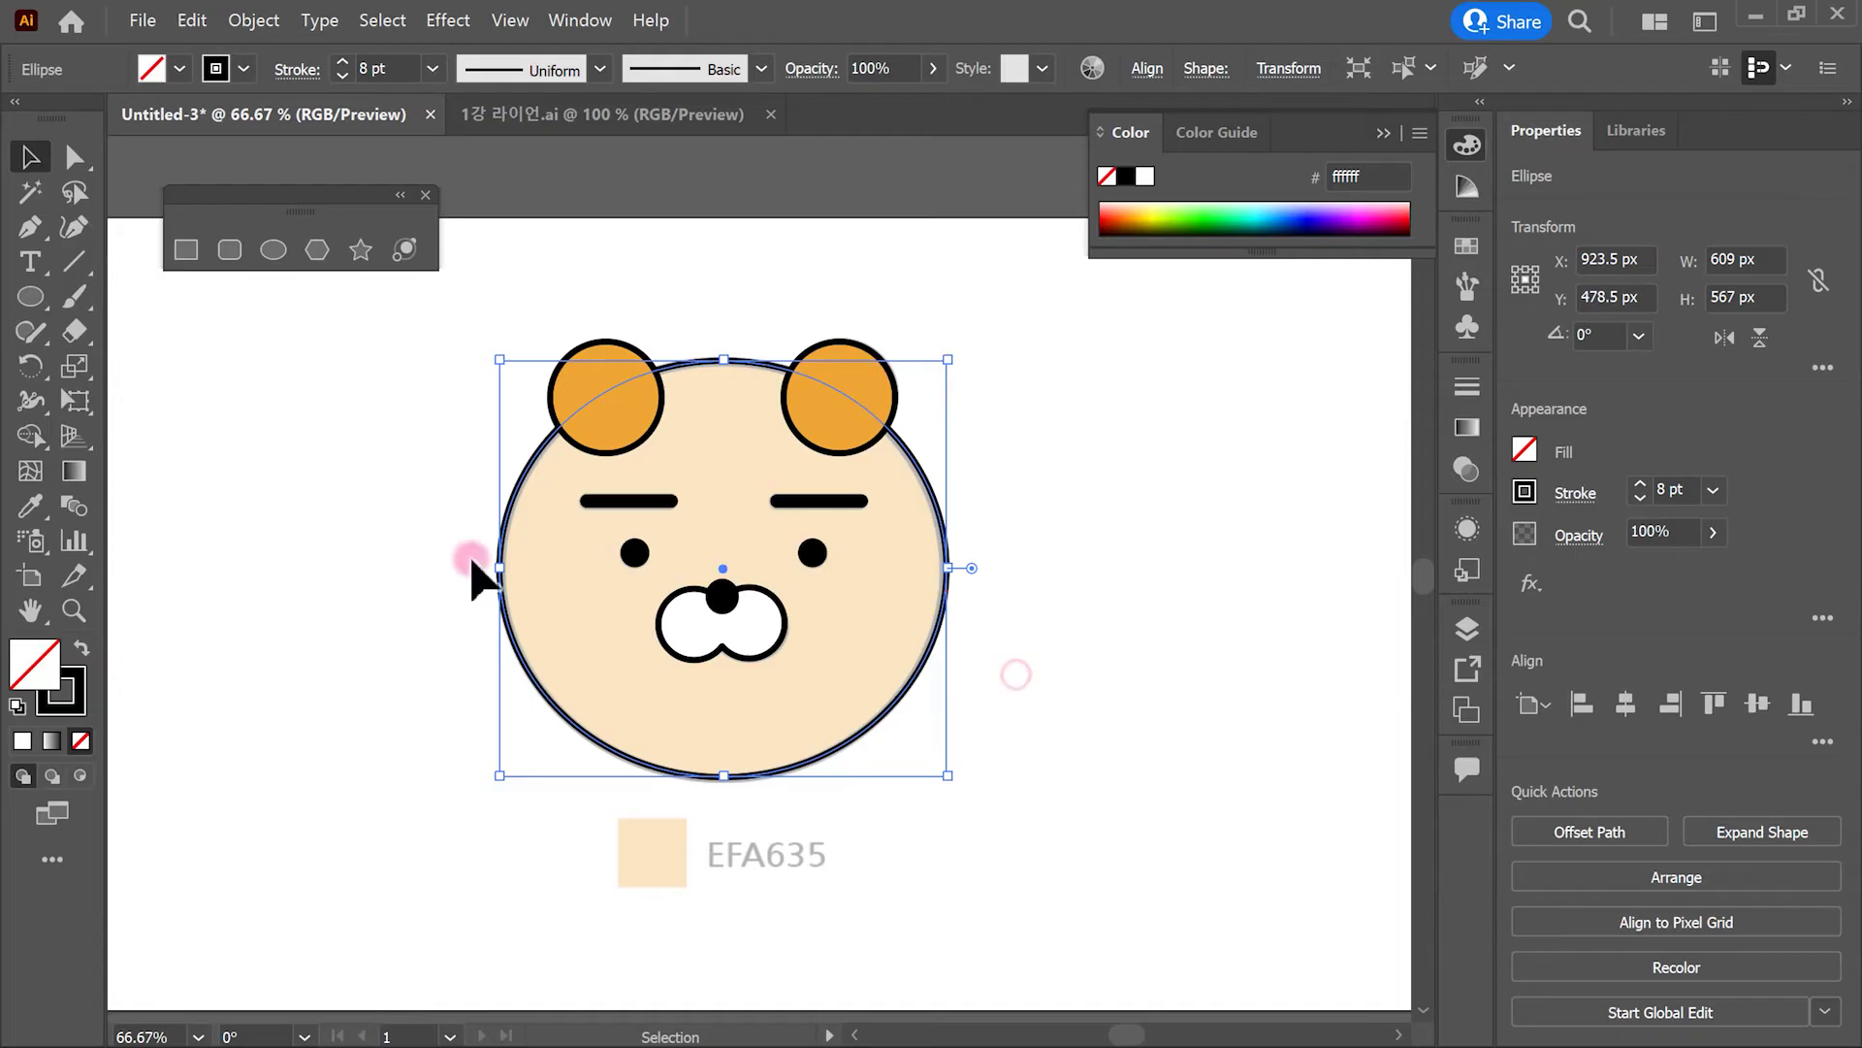
pyautogui.click(30, 506)
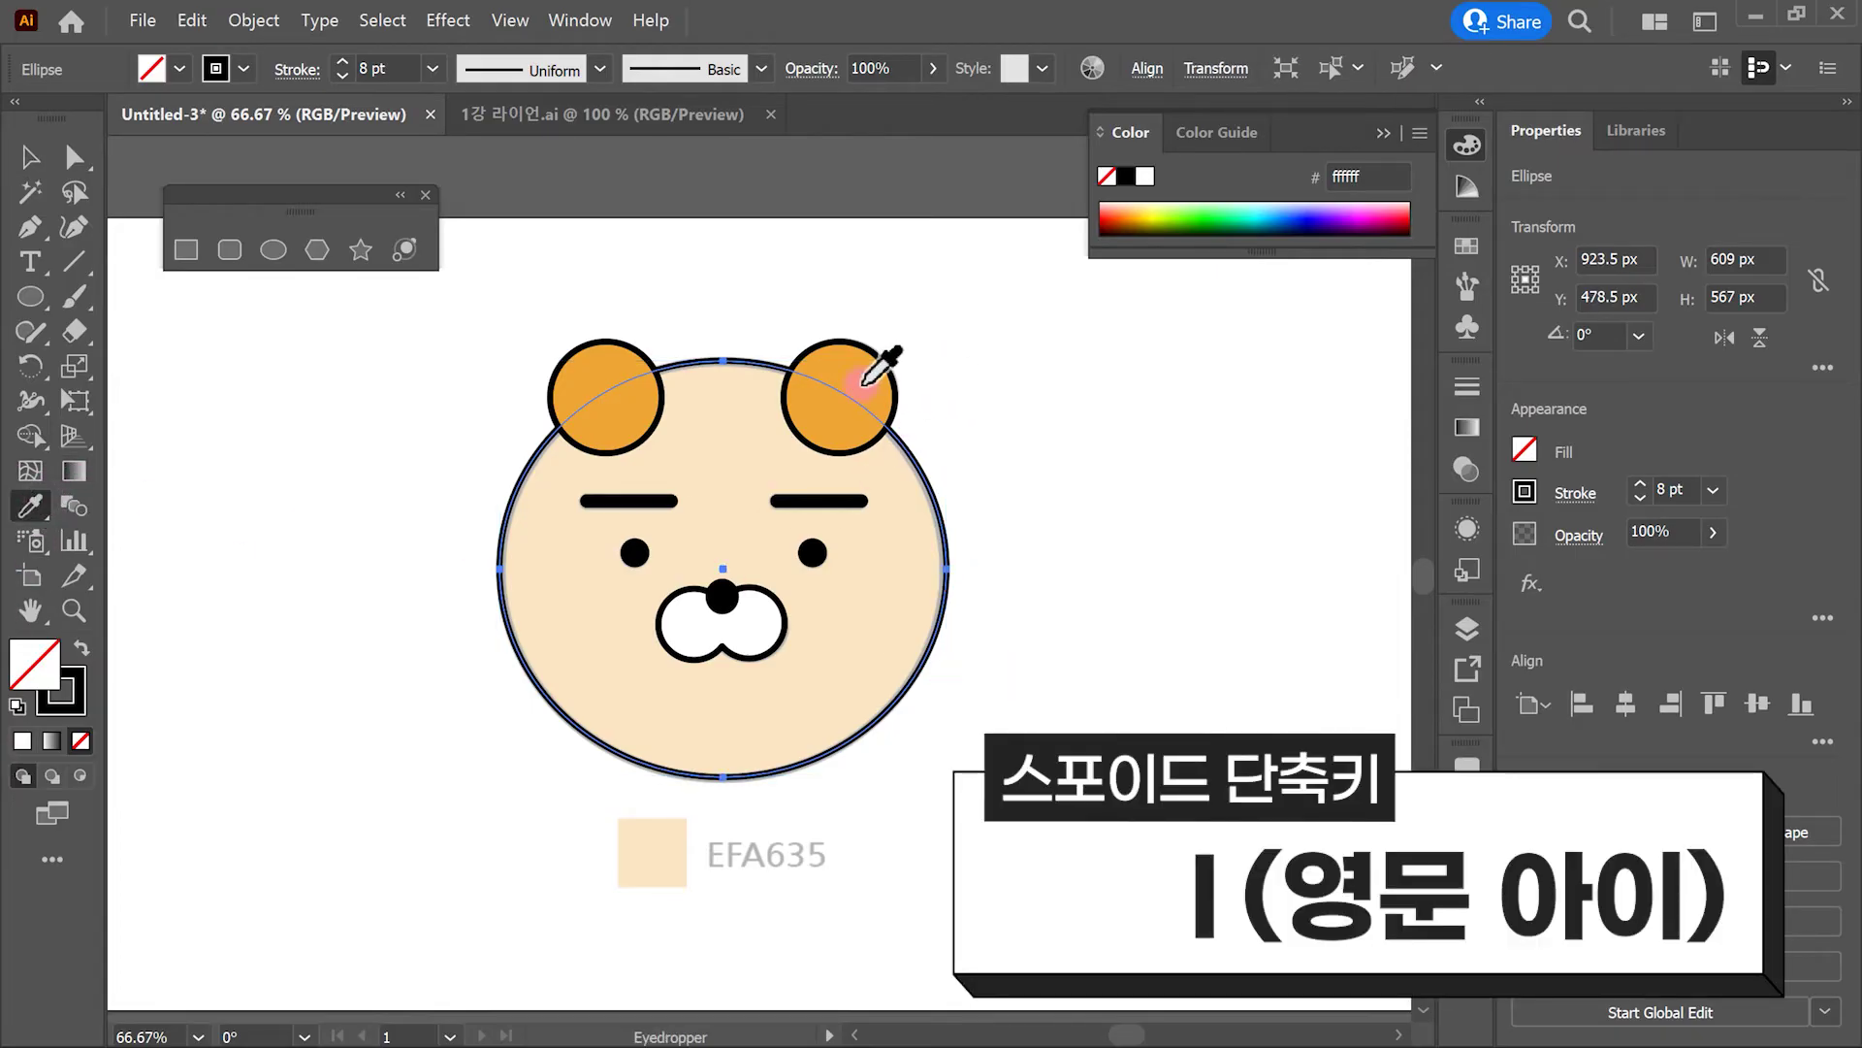
pyautogui.click(863, 388)
pyautogui.click(31, 157)
pyautogui.click(1155, 531)
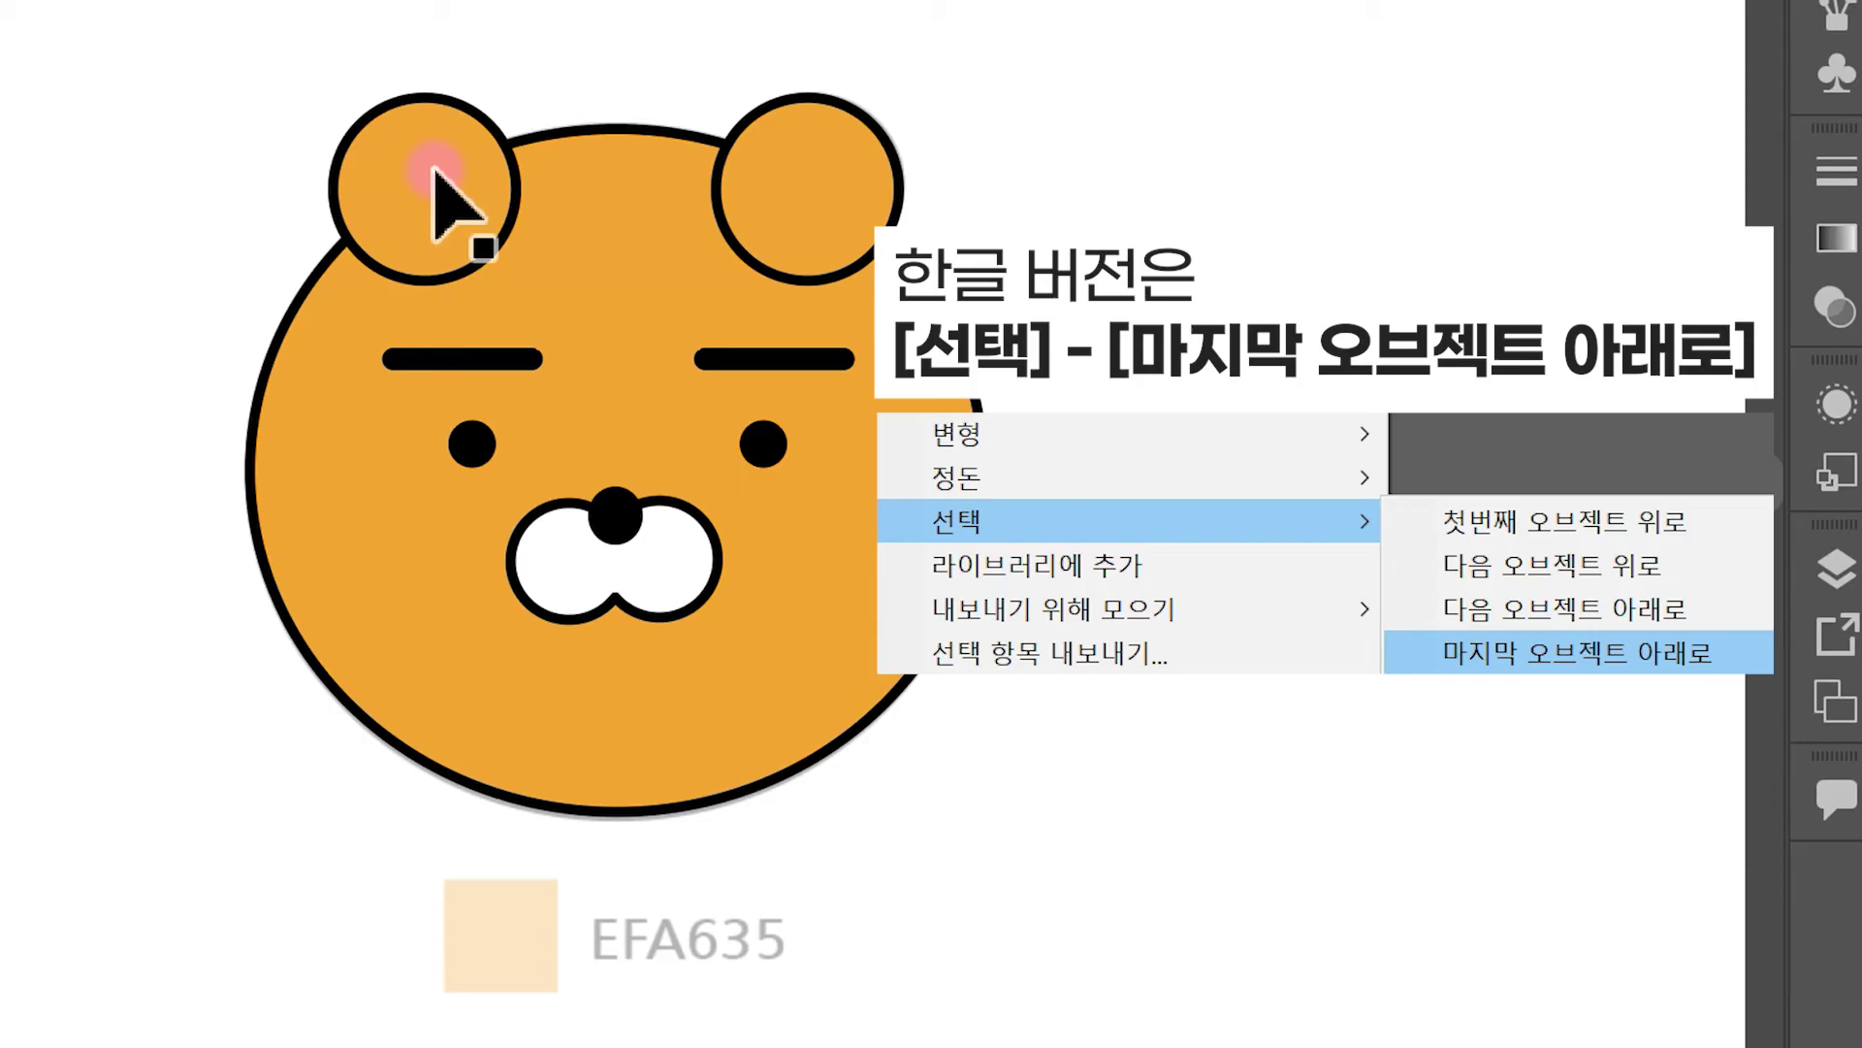
# Step: Send the left ear circle to the back, behind the head, and deselect it
pyautogui.click(619, 395)
pyautogui.rightClick(629, 371)
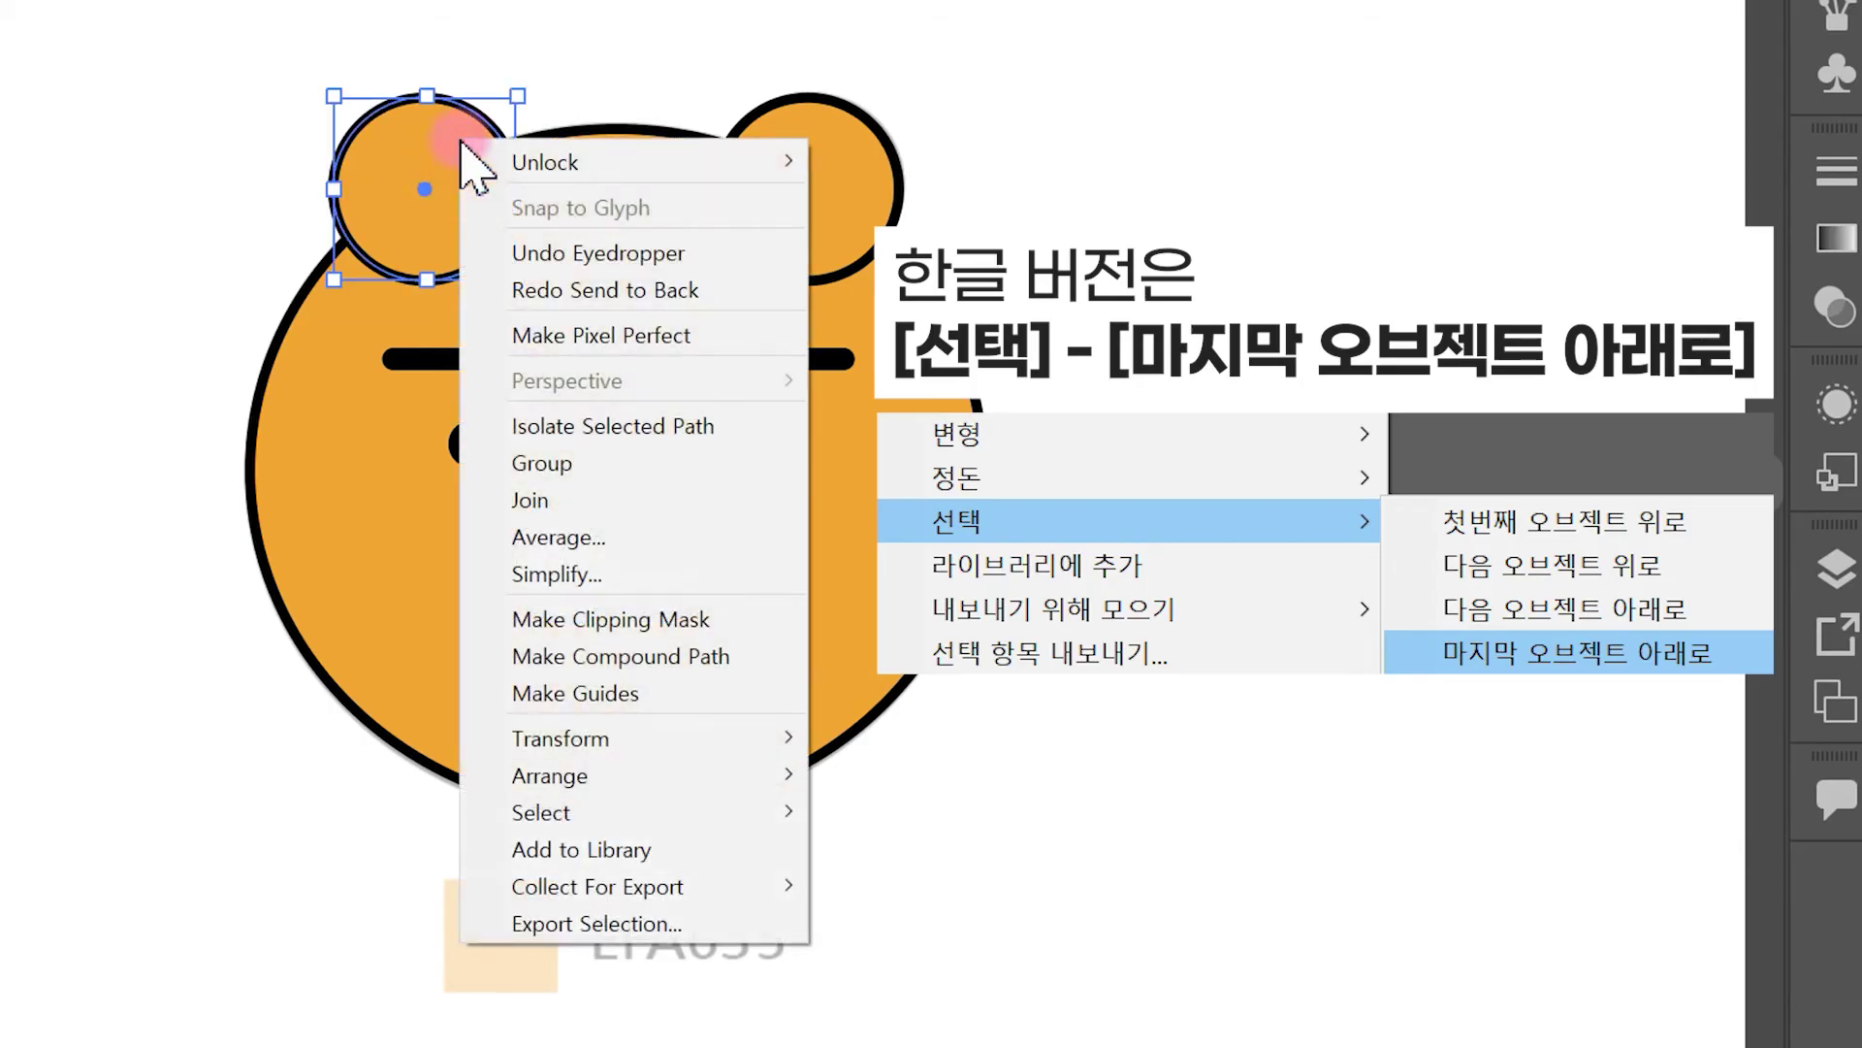
pyautogui.moveTo(741, 782)
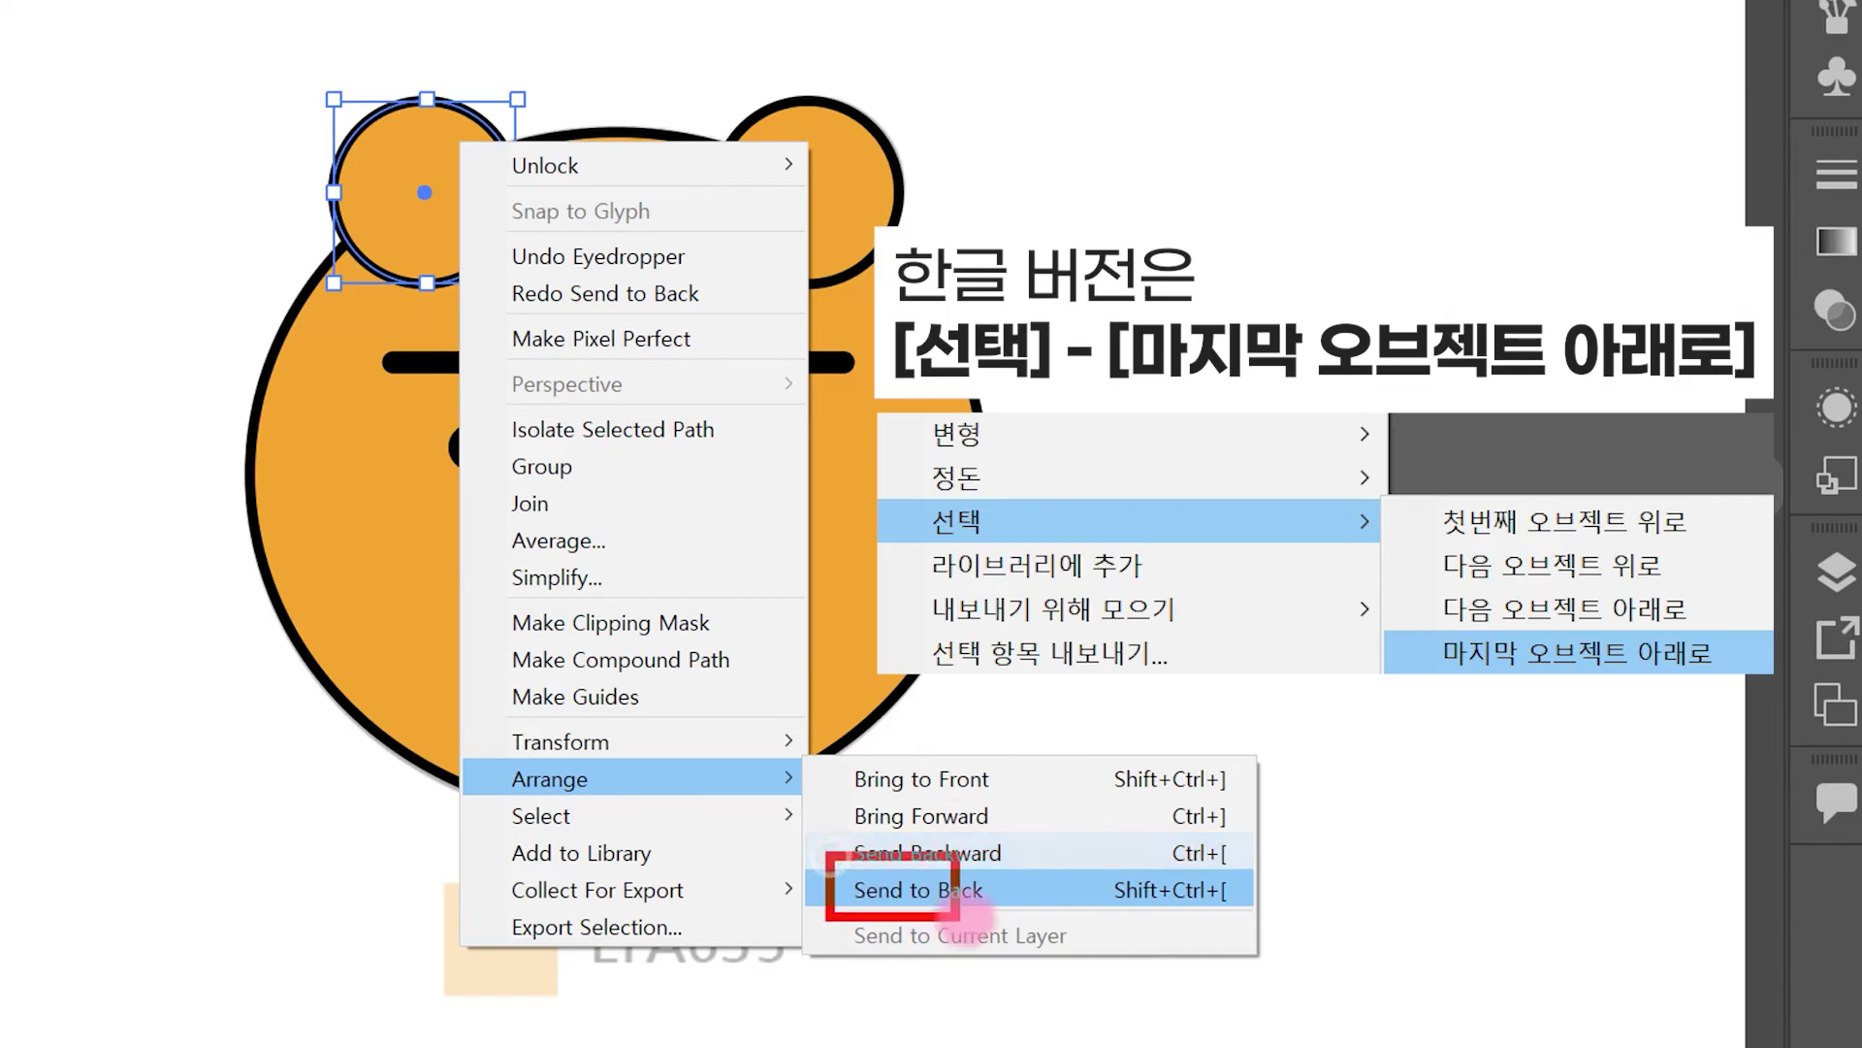
pyautogui.click(1102, 889)
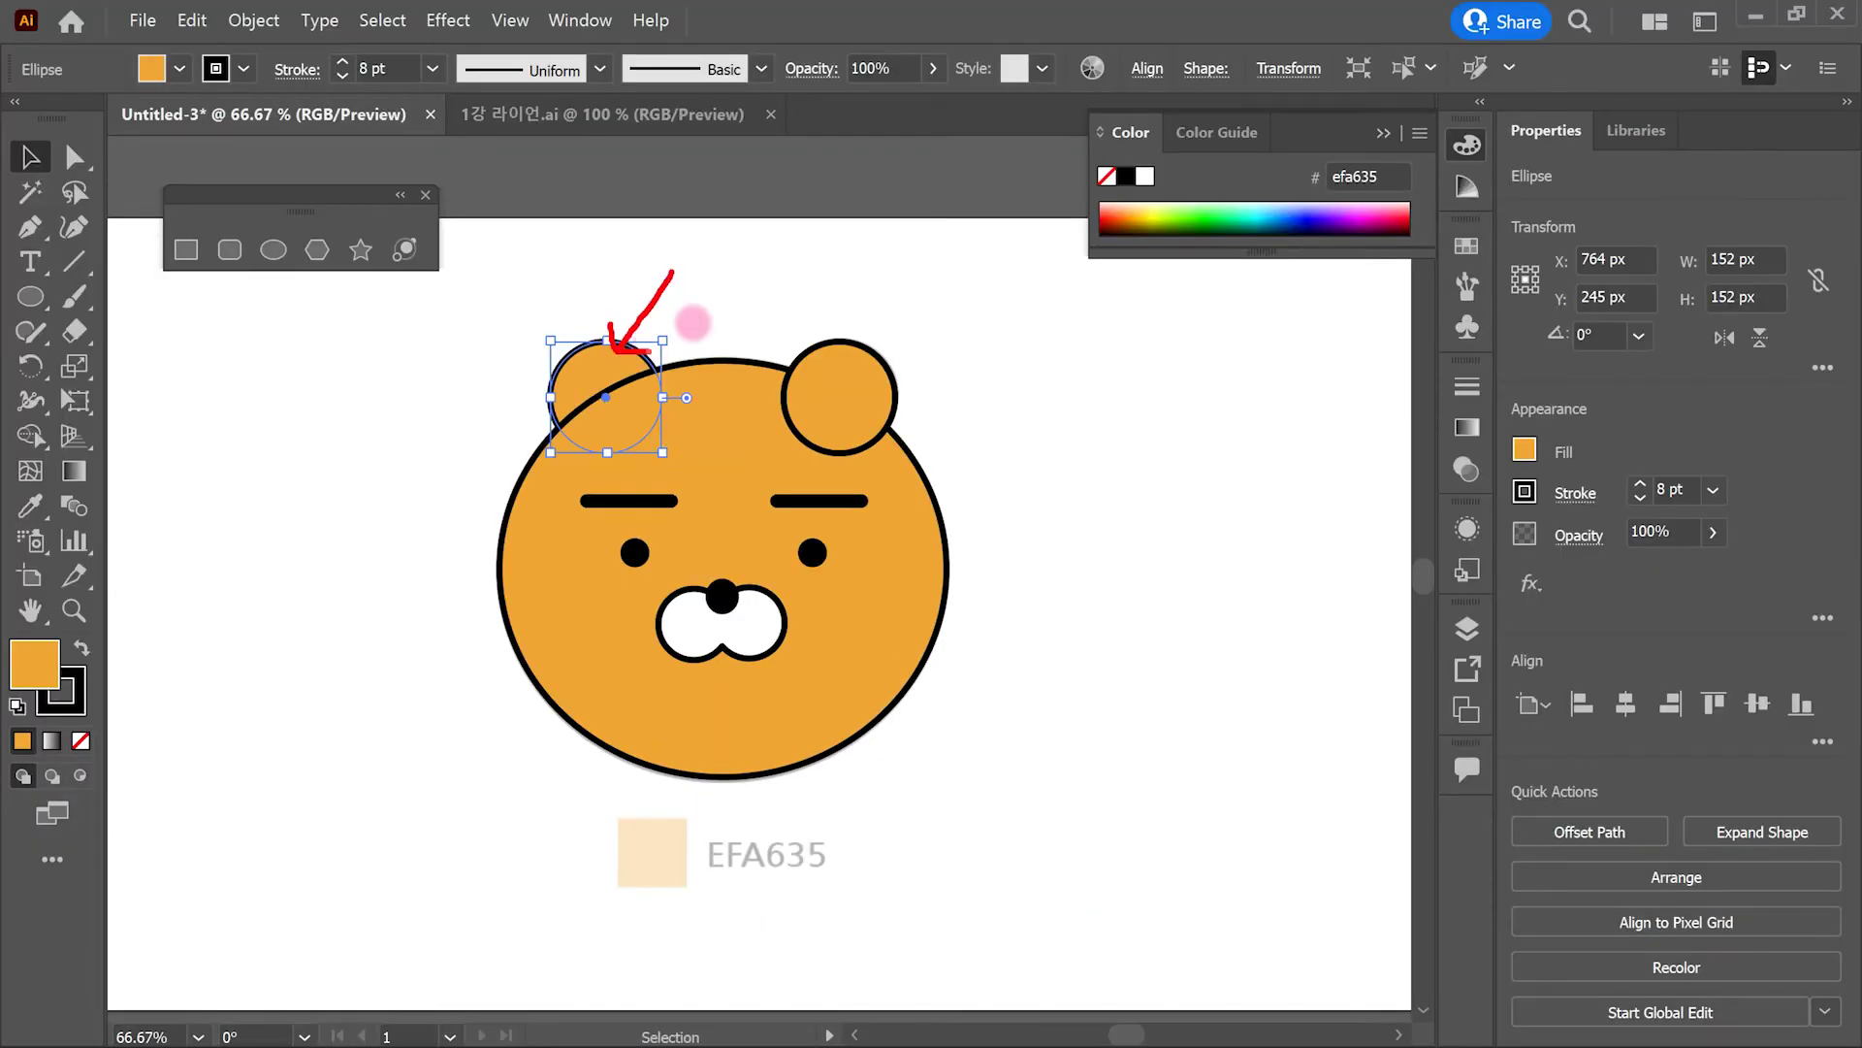
pyautogui.click(773, 306)
# Step: Send the right ear circle to the back, behind the head, and deselect it
pyautogui.click(870, 388)
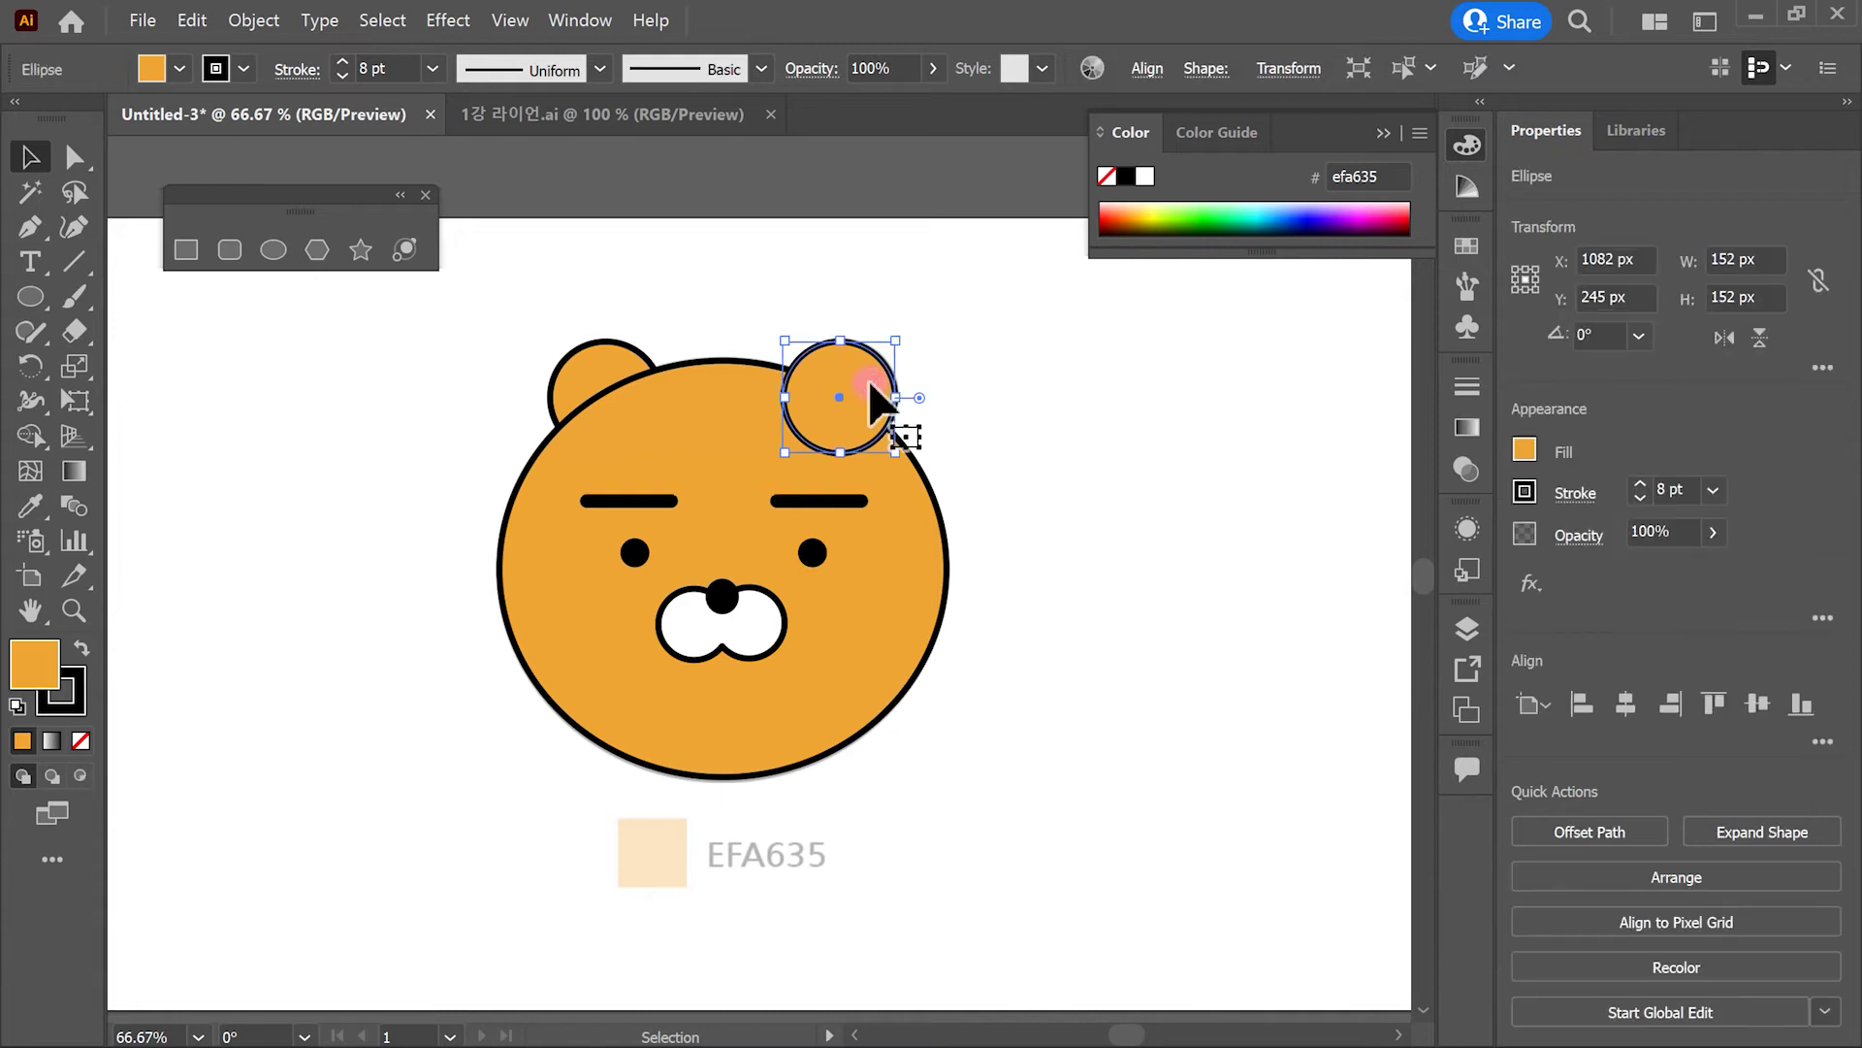
pyautogui.rightClick(871, 390)
pyautogui.moveTo(1024, 771)
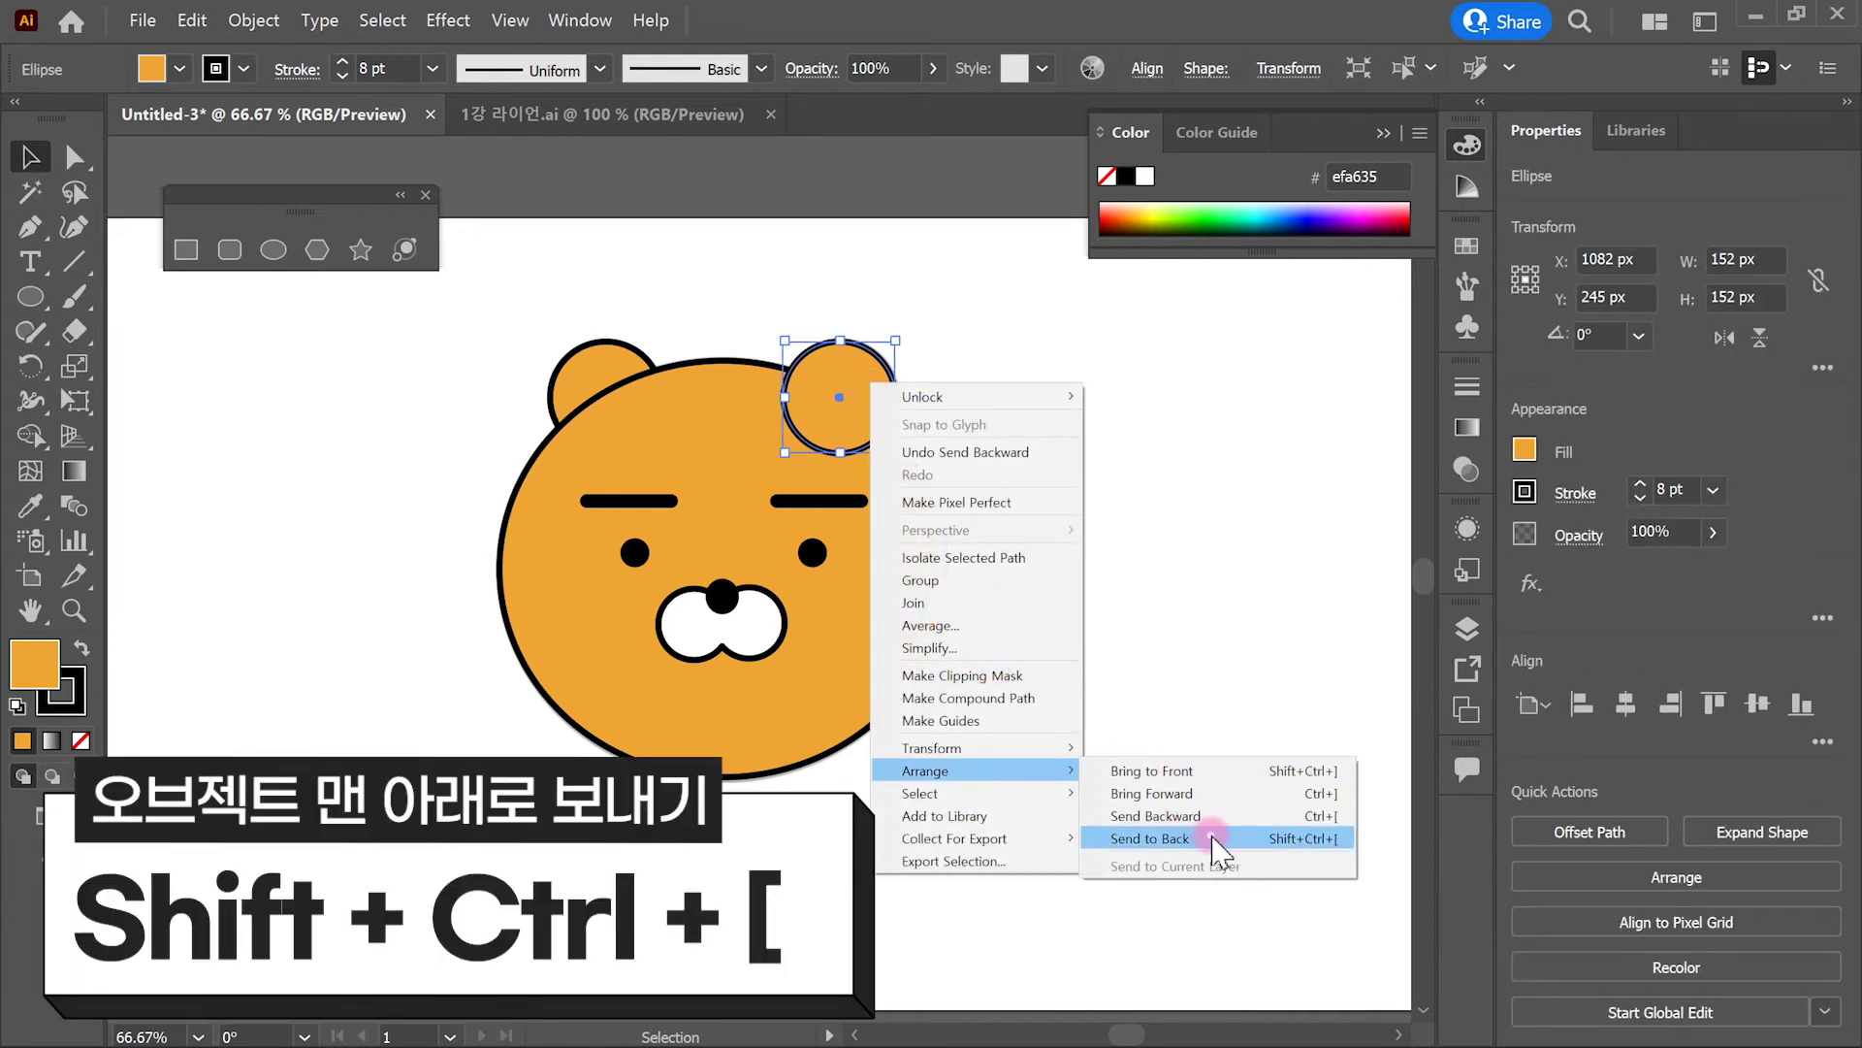
pyautogui.click(1154, 838)
pyautogui.click(973, 514)
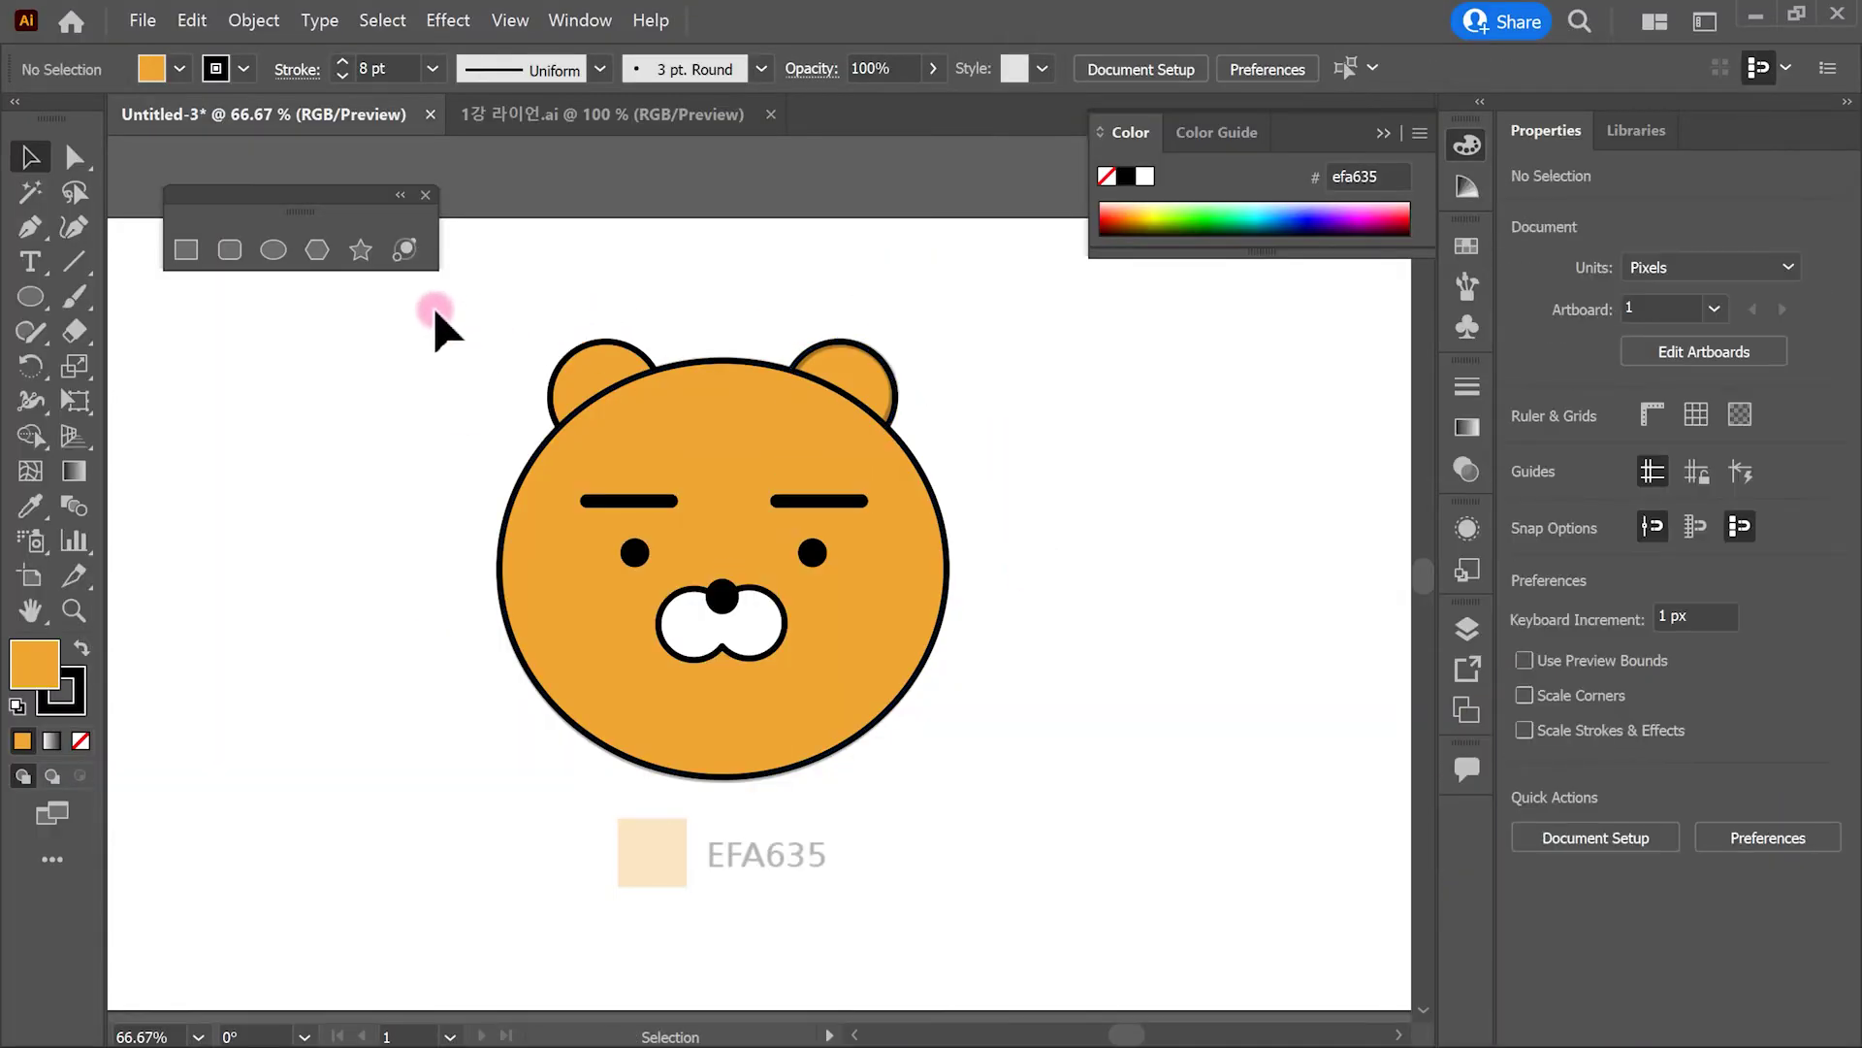
# Step: Group all the traced face shapes and move the group down and to the left, partly off the reference image
pyautogui.moveTo(1044, 766); pyautogui.dragTo(1093, 802)
pyautogui.click(1020, 295)
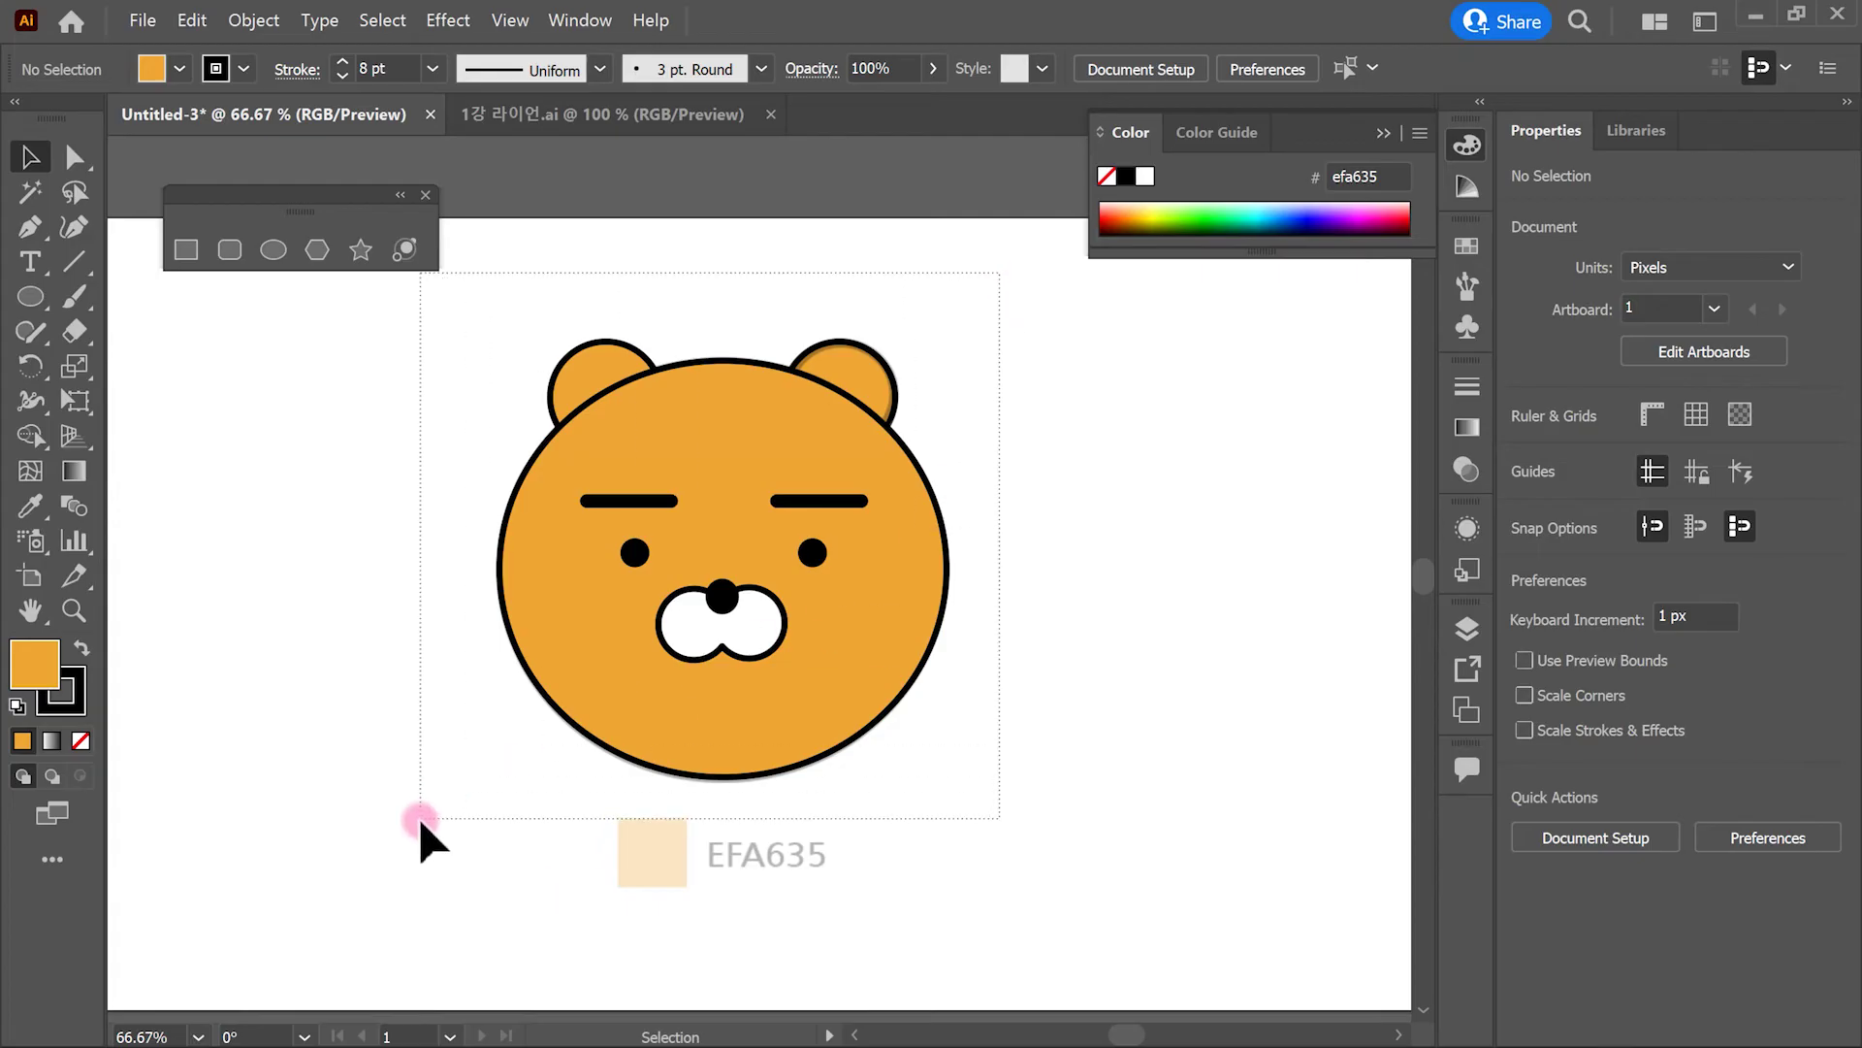
pyautogui.moveTo(420, 819); pyautogui.dragTo(421, 821)
pyautogui.rightClick(819, 616)
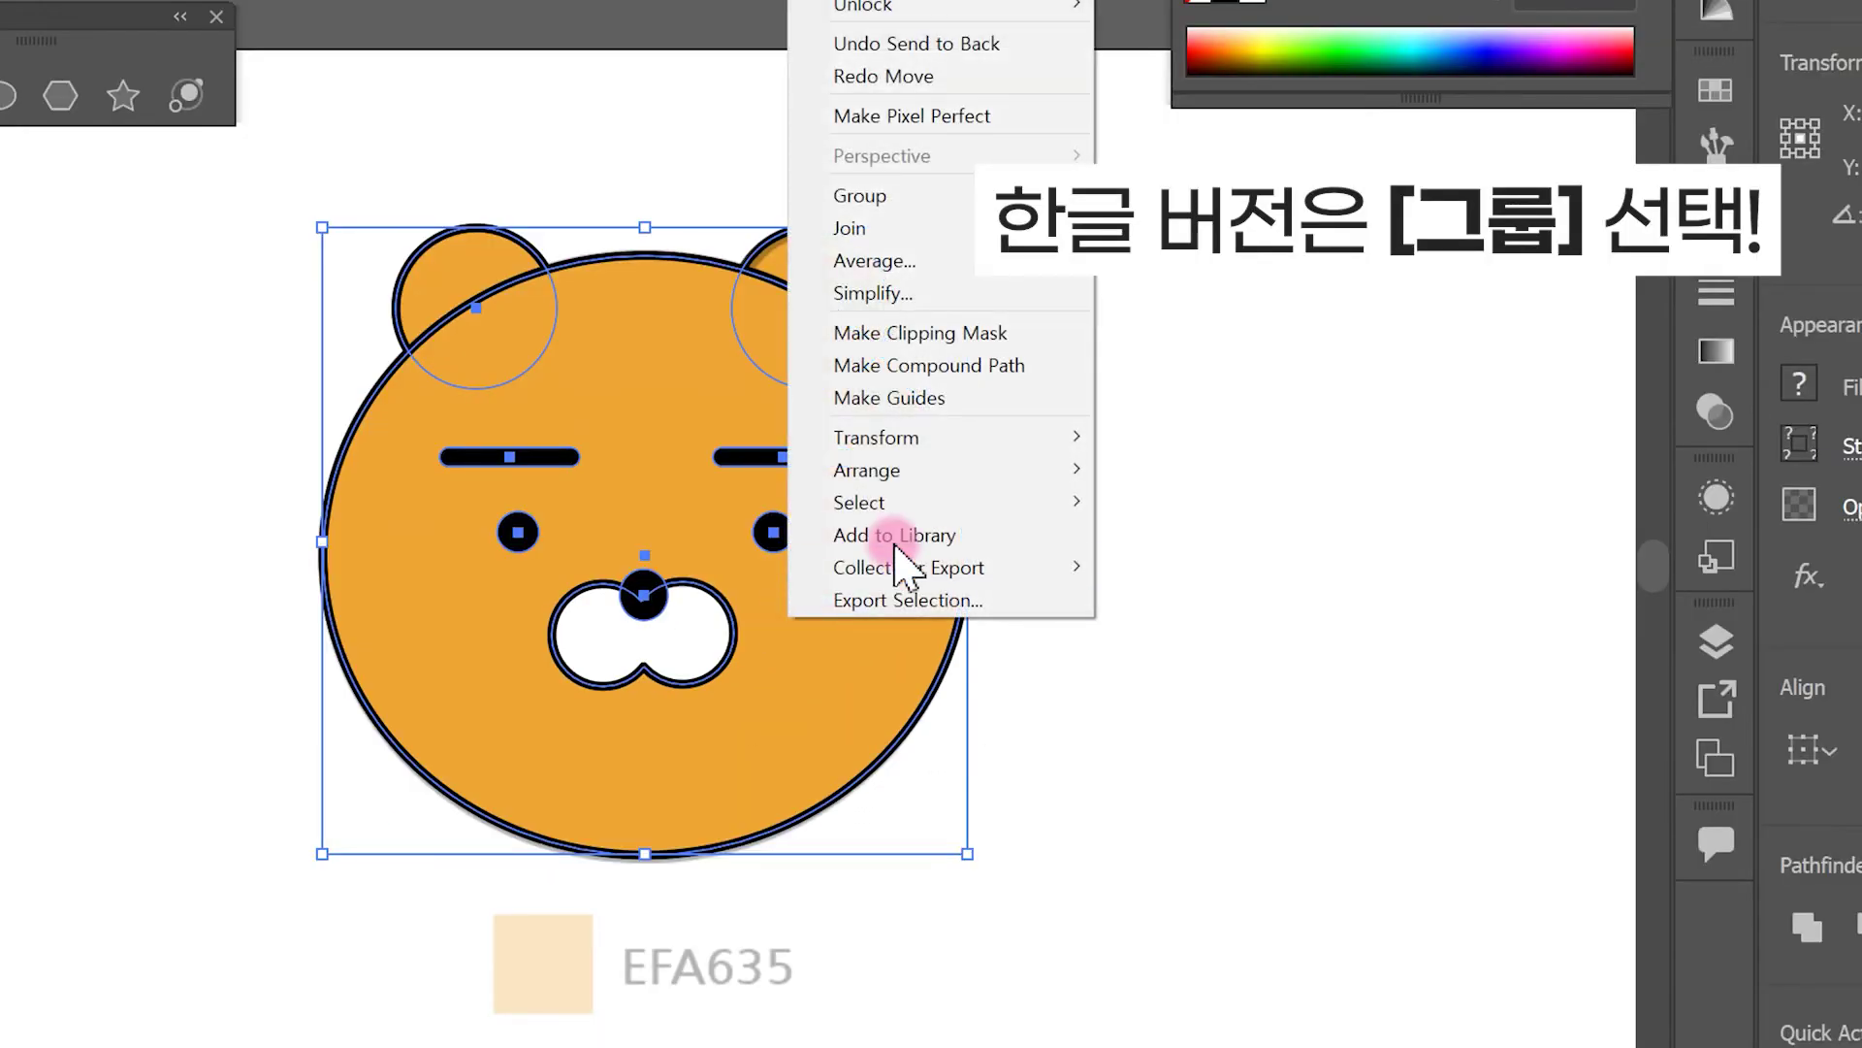
pyautogui.click(914, 197)
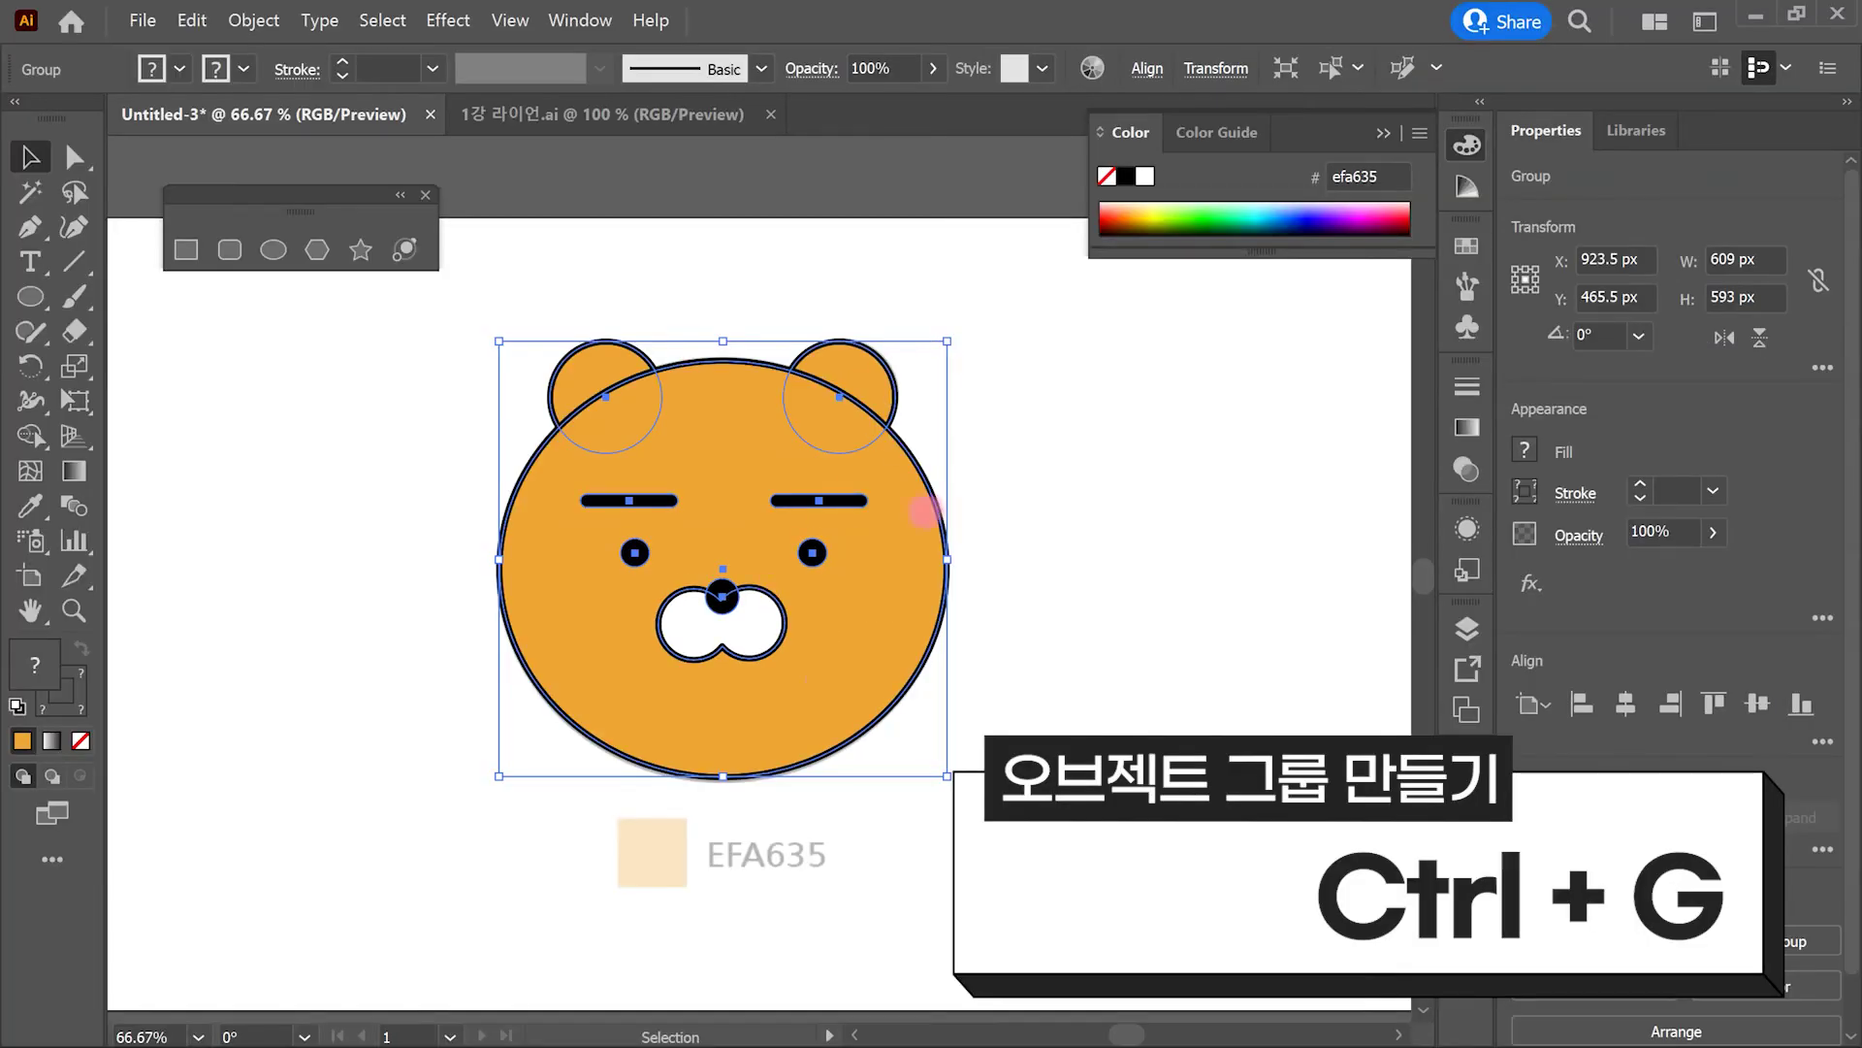
pyautogui.moveTo(916, 555); pyautogui.dragTo(918, 641)
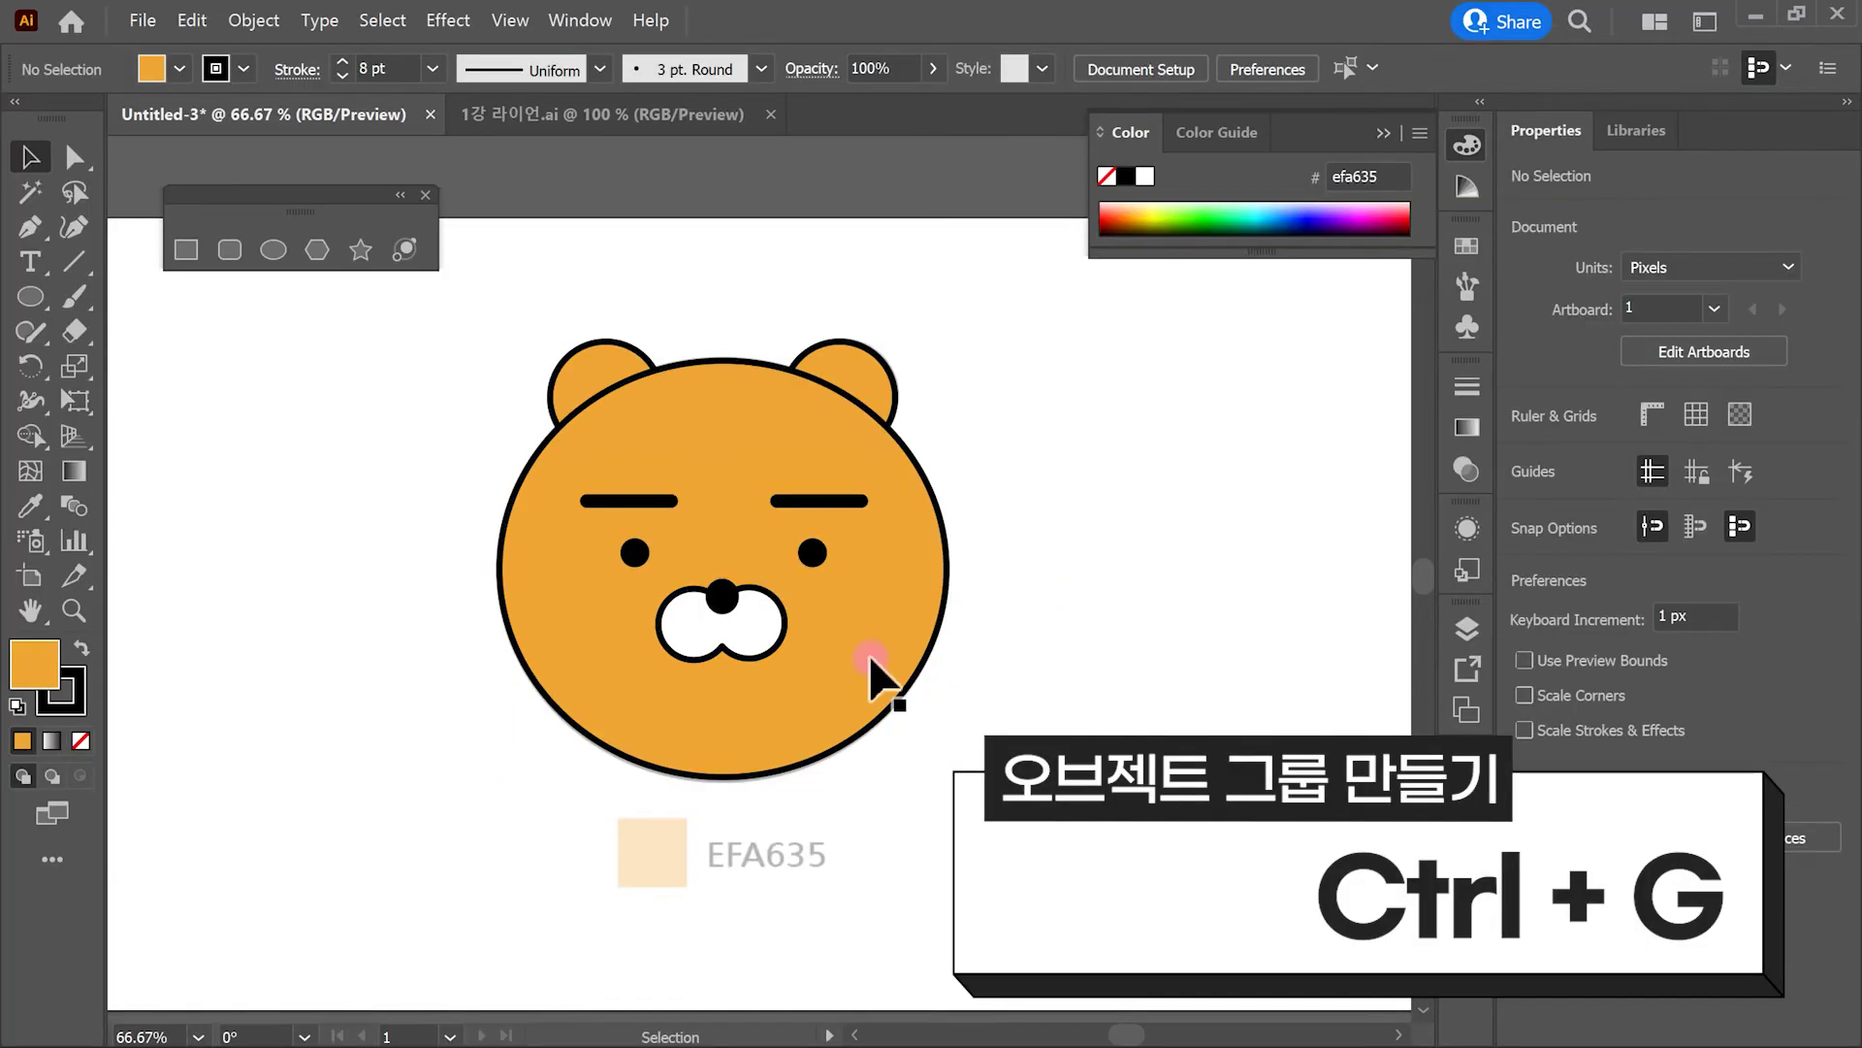
pyautogui.click(869, 653)
pyautogui.moveTo(844, 646); pyautogui.dragTo(485, 806)
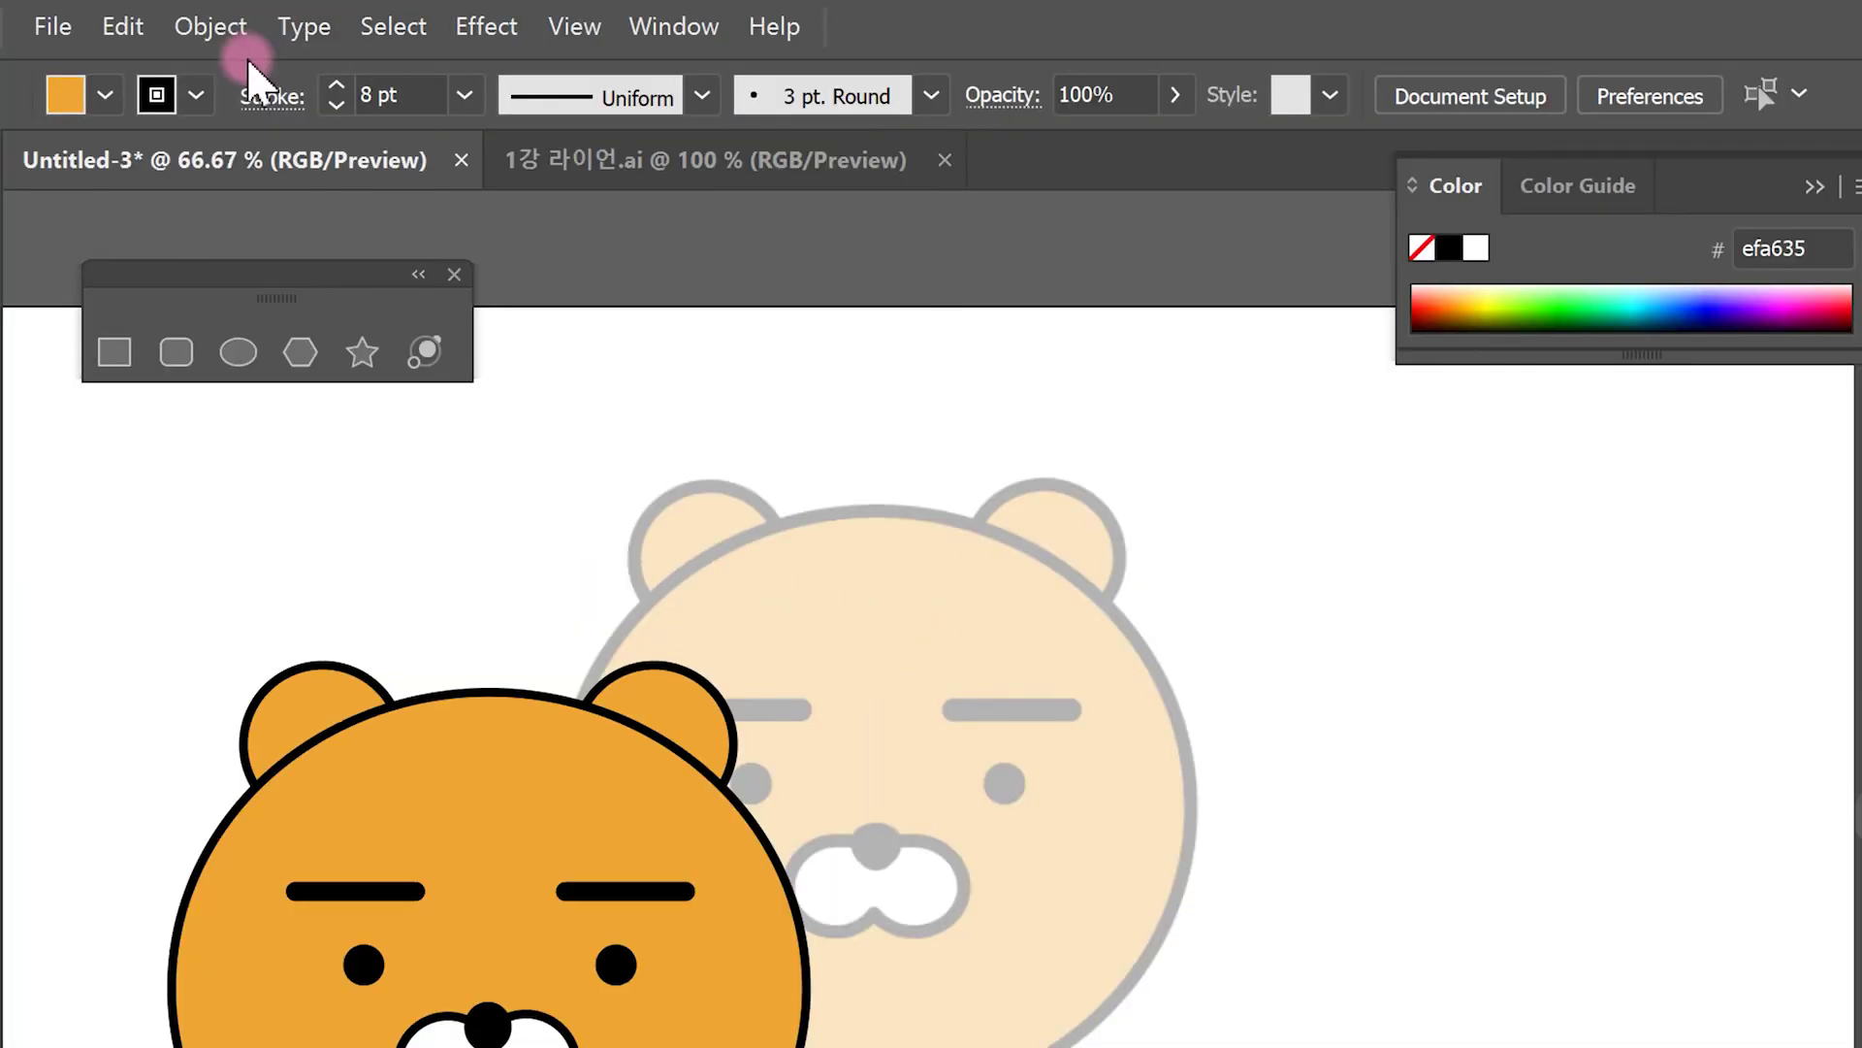
# Step: Unlock all objects and move the faded reference image to the right and slightly up
pyautogui.click(228, 29)
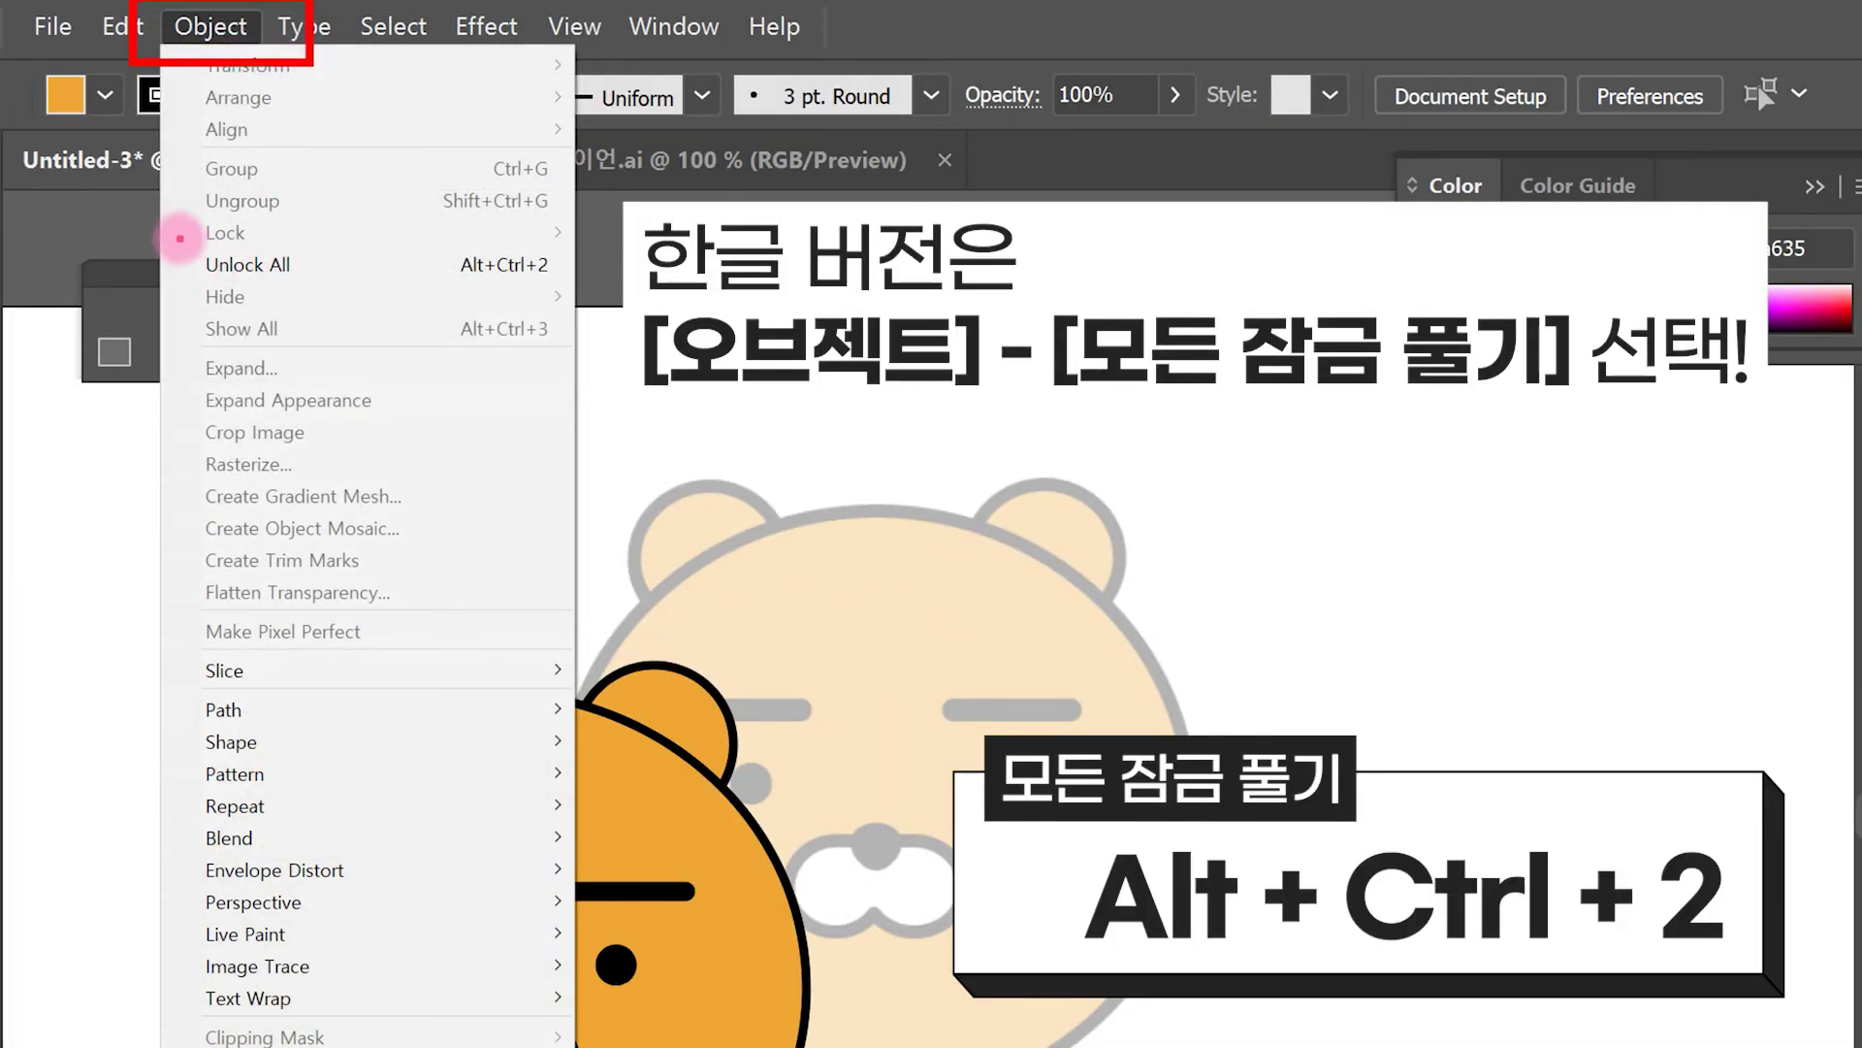
pyautogui.click(367, 277)
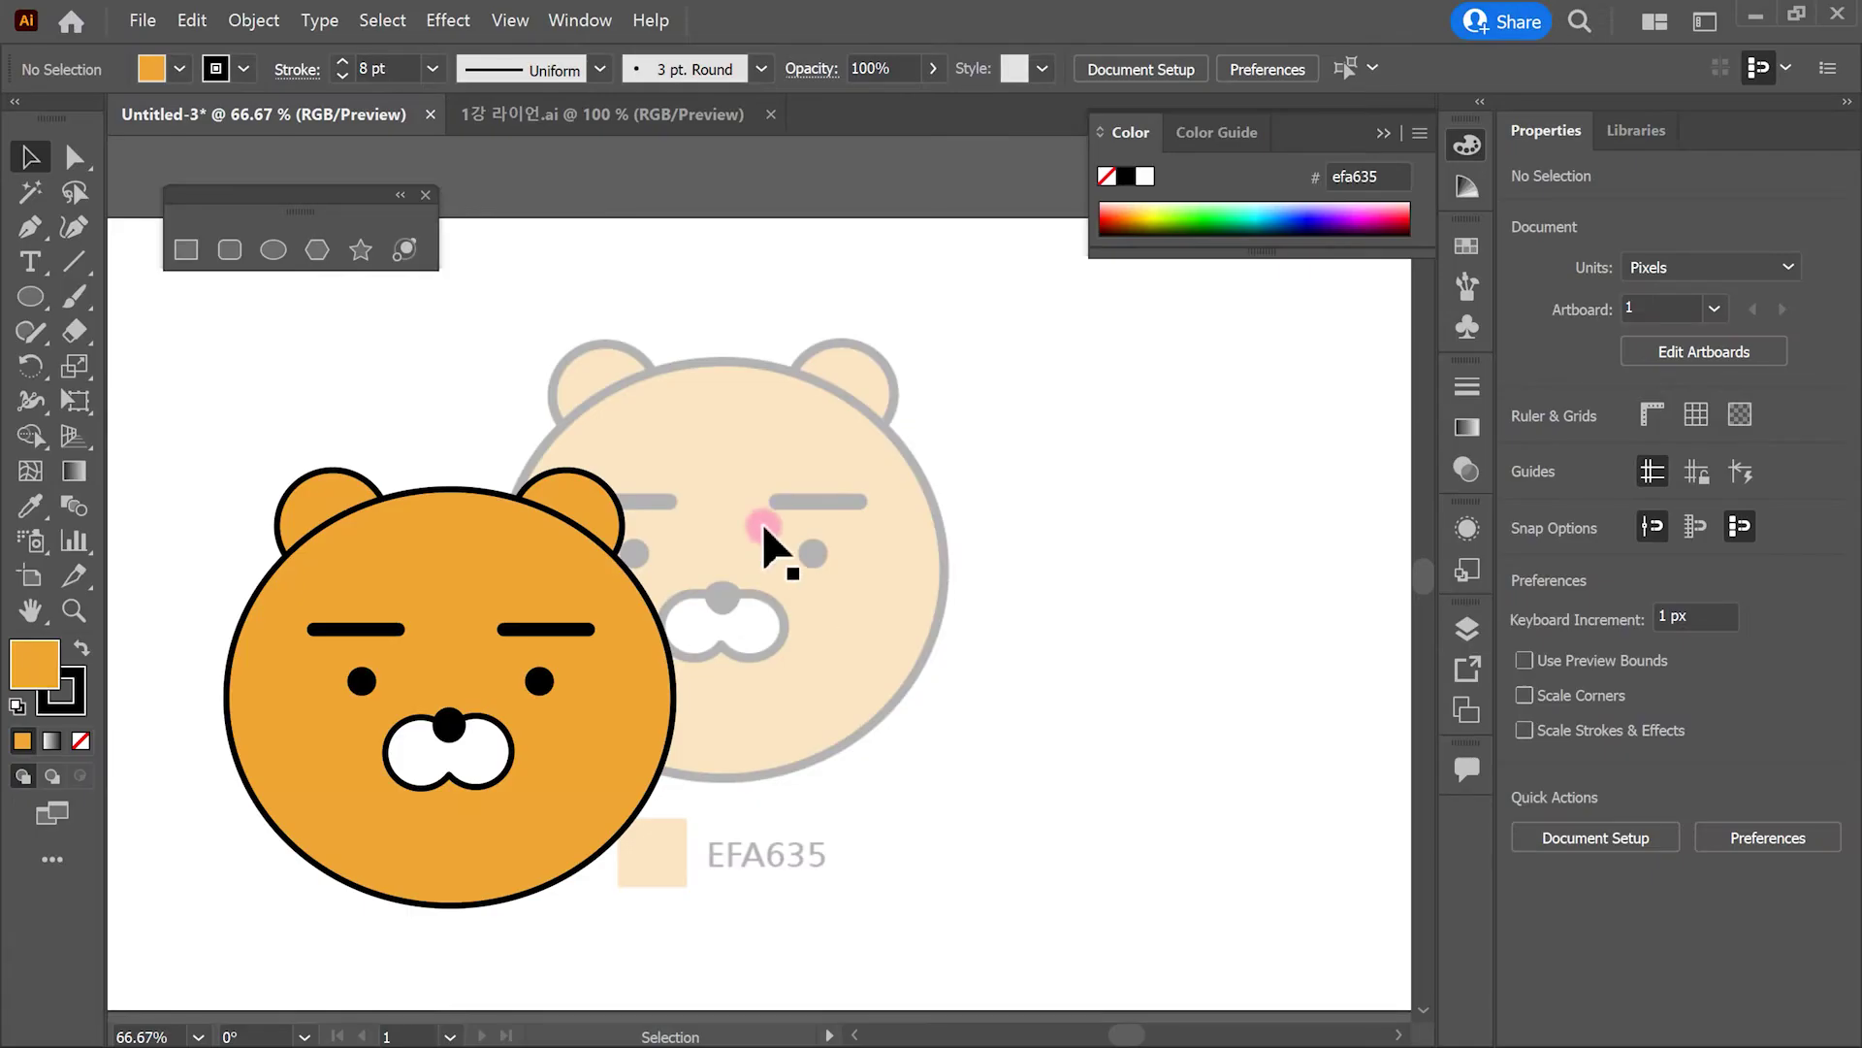
pyautogui.moveTo(714, 624); pyautogui.dragTo(943, 494)
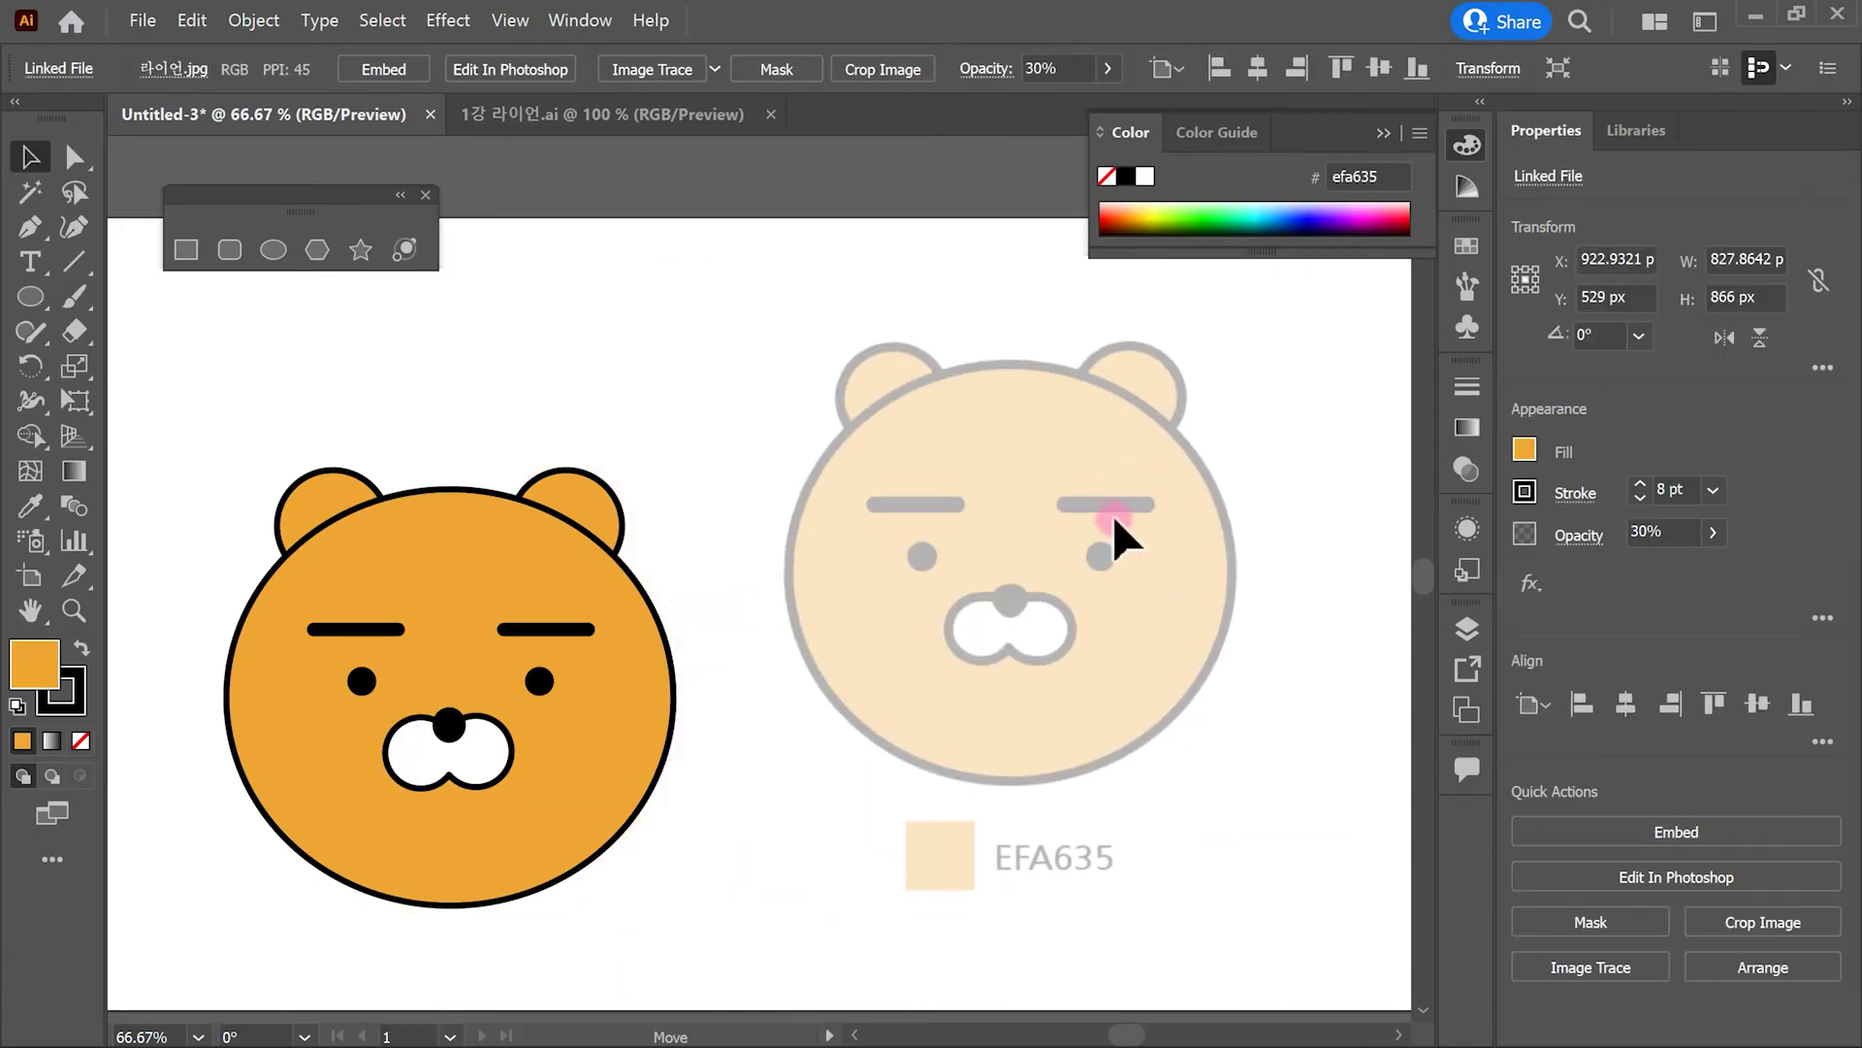
pyautogui.click(1190, 574)
pyautogui.click(887, 533)
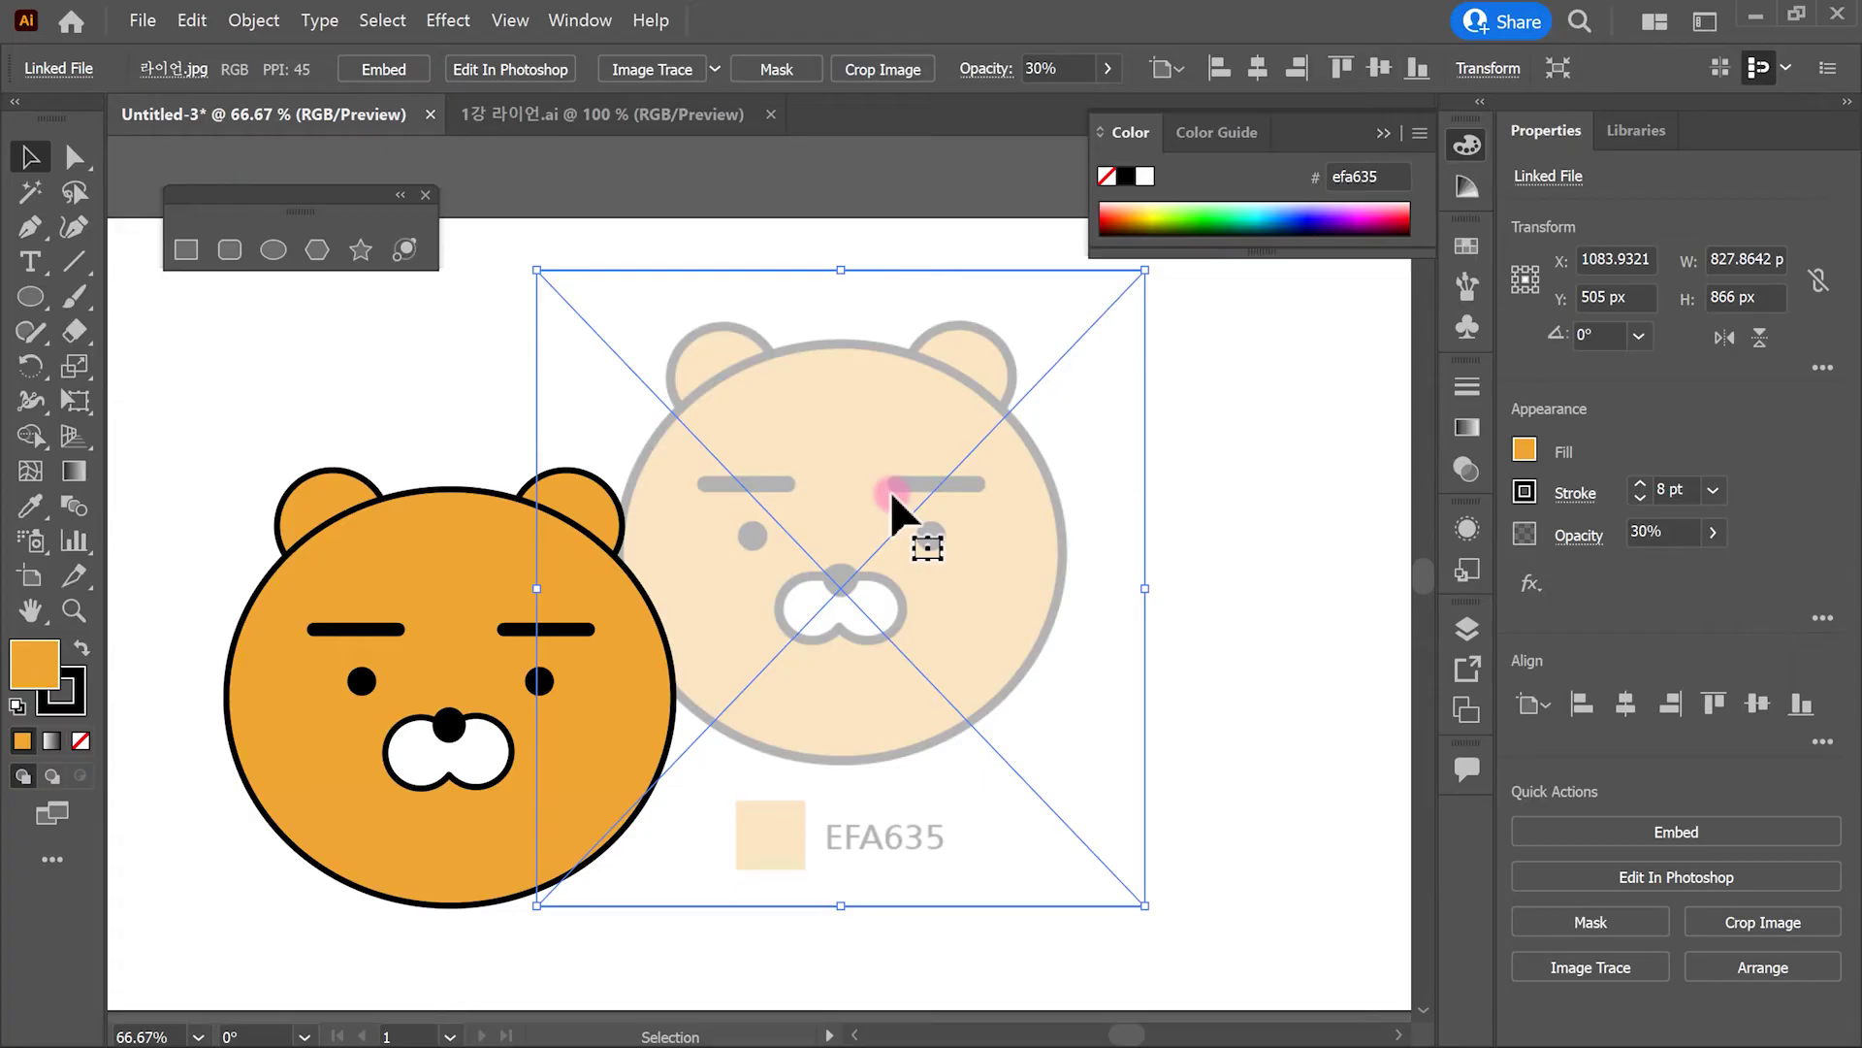
# Step: Delete the faded reference image and duplicate the lion face group so three faces fill the artboard, one above and between the other two
pyautogui.press('Delete')
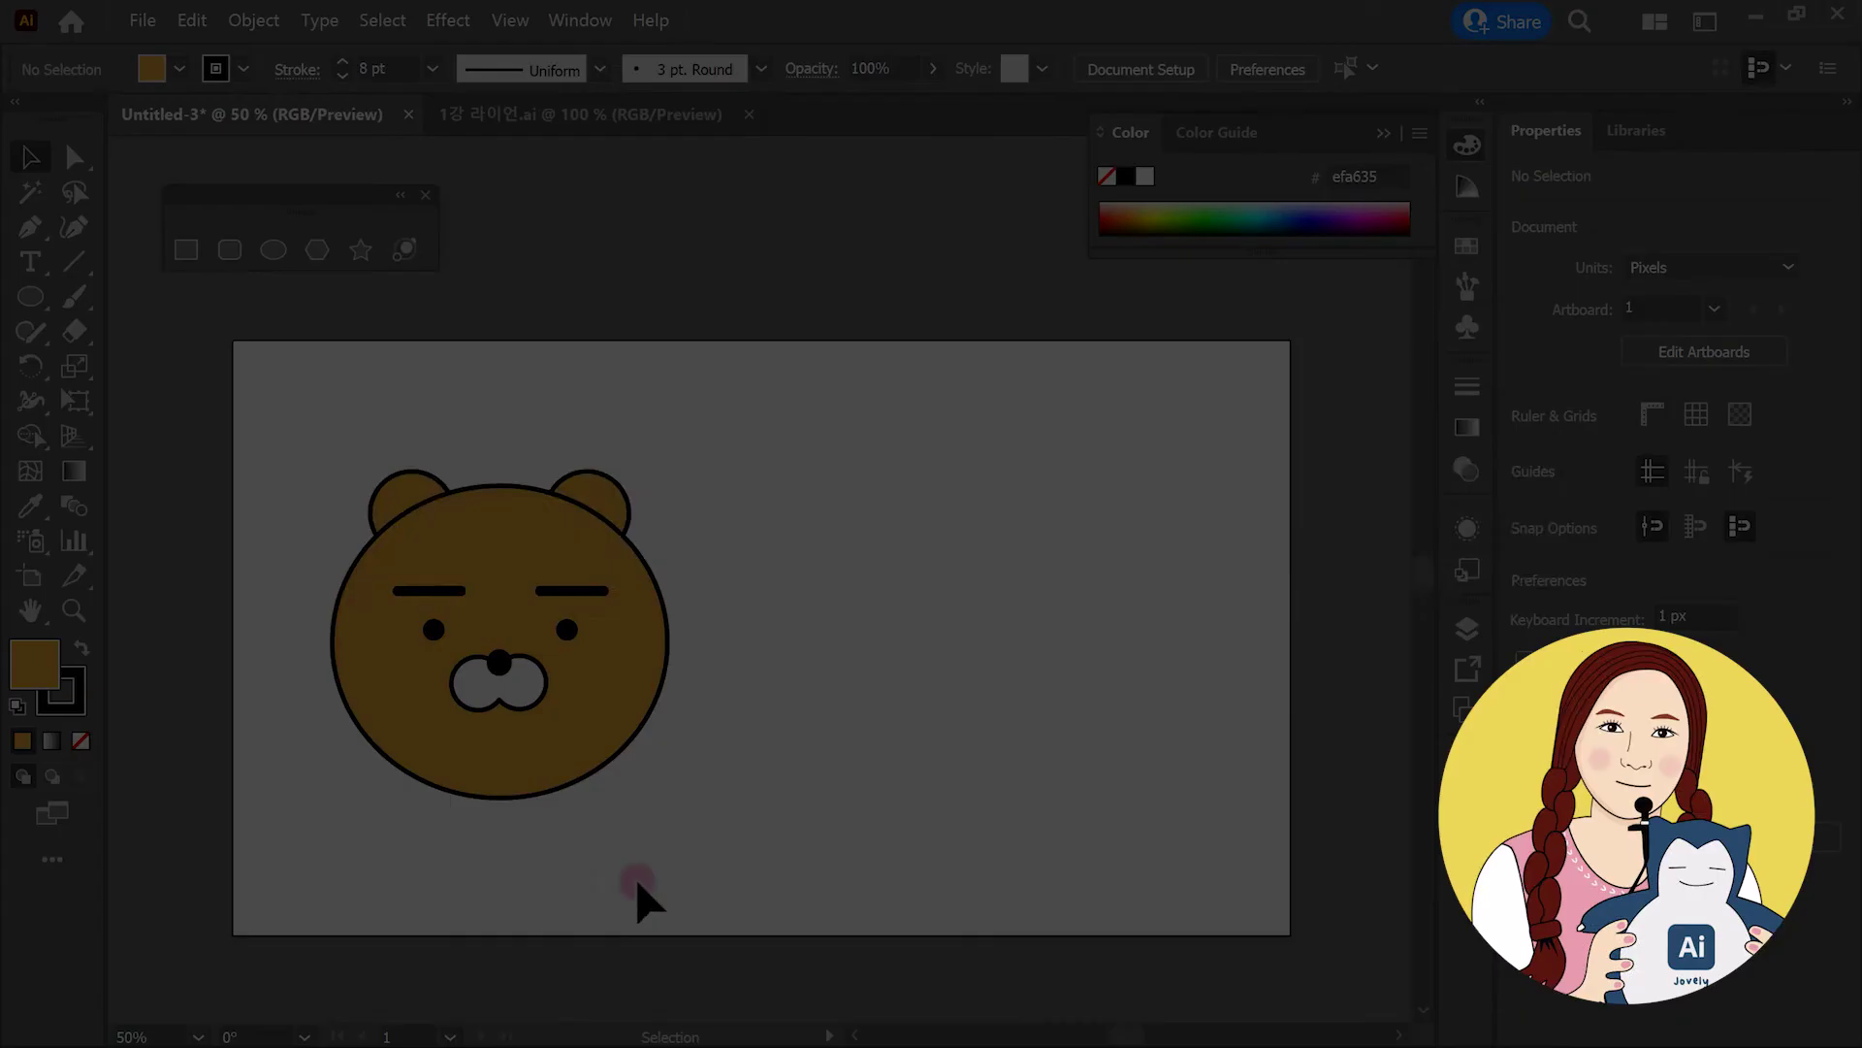
pyautogui.moveTo(667, 803)
pyautogui.mouseDown()
pyautogui.moveTo(268, 667)
pyautogui.moveTo(620, 805)
pyautogui.mouseUp()
pyautogui.moveTo(861, 583)
pyautogui.mouseDown()
pyautogui.moveTo(794, 396)
pyautogui.moveTo(793, 640)
pyautogui.mouseUp()
pyautogui.moveTo(1082, 779); pyautogui.dragTo(1145, 633)
pyautogui.click(760, 811)
pyautogui.click(456, 762)
pyautogui.moveTo(446, 749); pyautogui.dragTo(1267, 801)
pyautogui.moveTo(567, 676); pyautogui.dragTo(514, 779)
pyautogui.moveTo(886, 599)
pyautogui.mouseDown()
pyautogui.moveTo(869, 601)
pyautogui.moveTo(880, 632)
pyautogui.mouseUp()
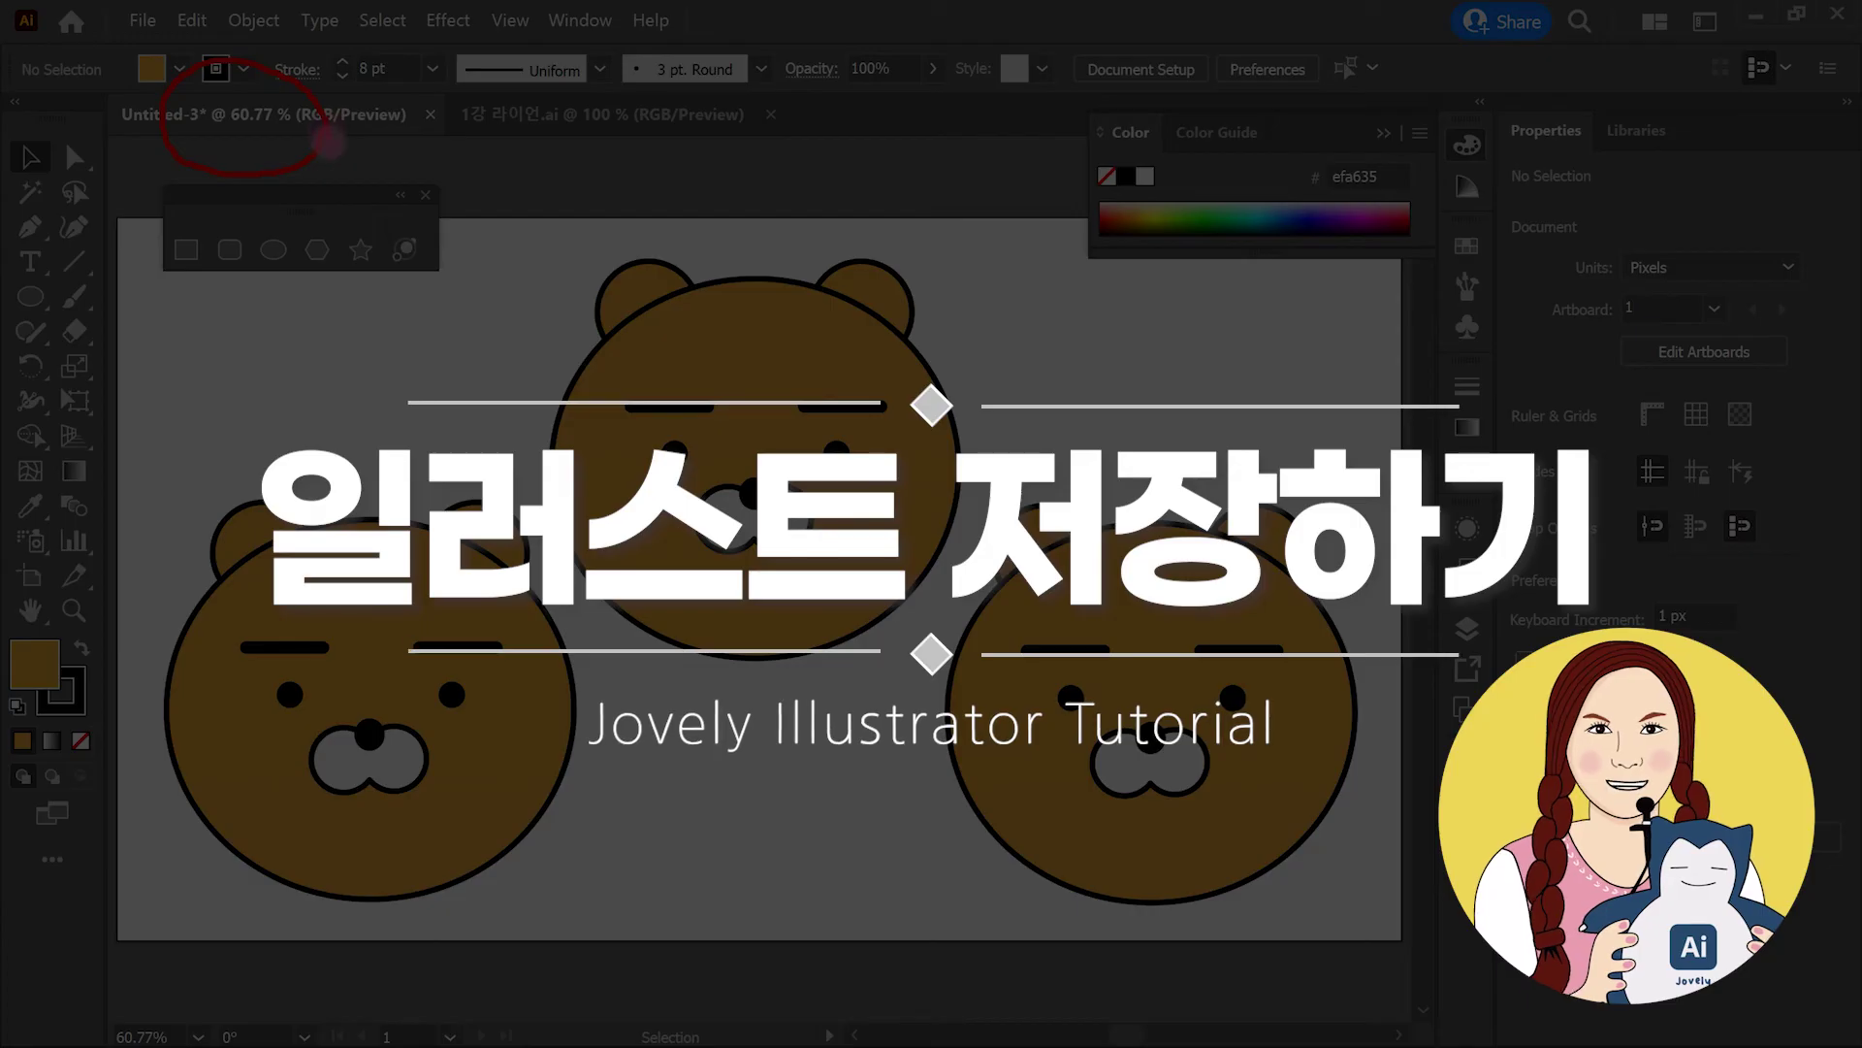
# Step: Save the document on the computer as 라이언.ai in Adobe Illustrator format, keeping the Illustrator 2020 version options
pyautogui.click(147, 20)
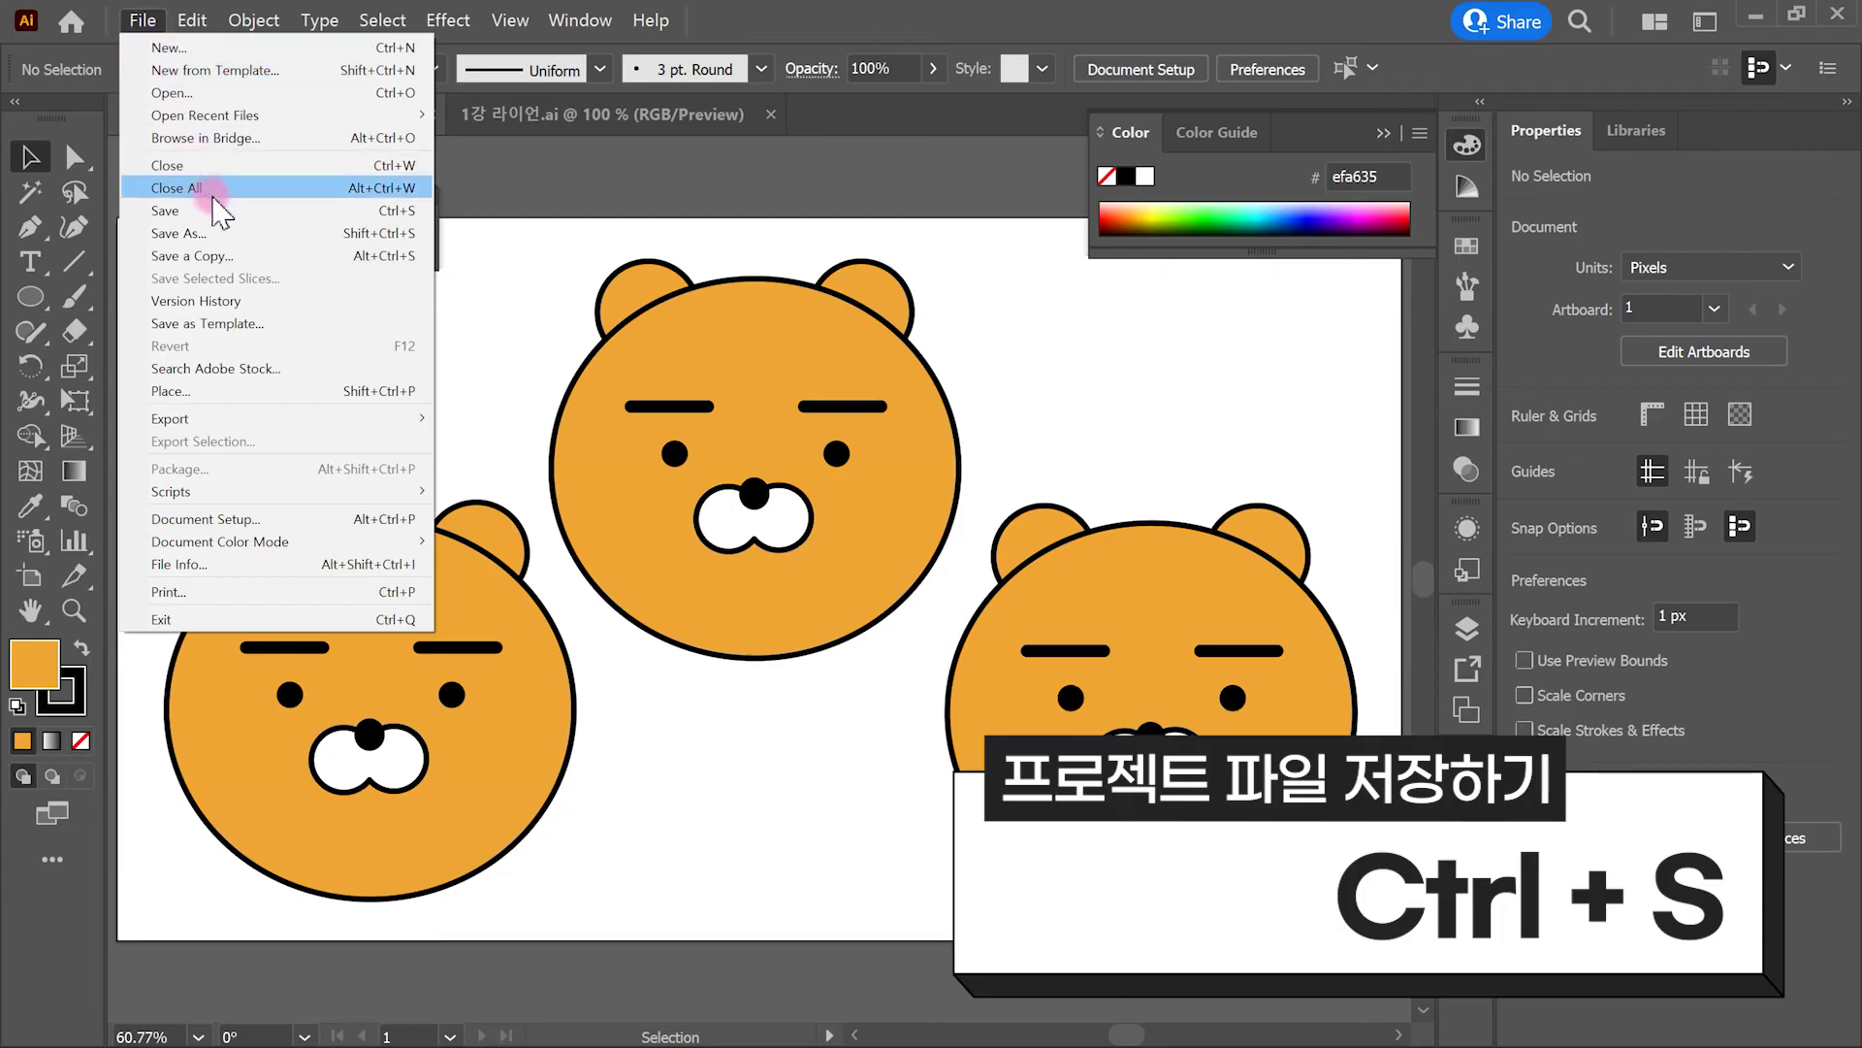
pyautogui.click(219, 210)
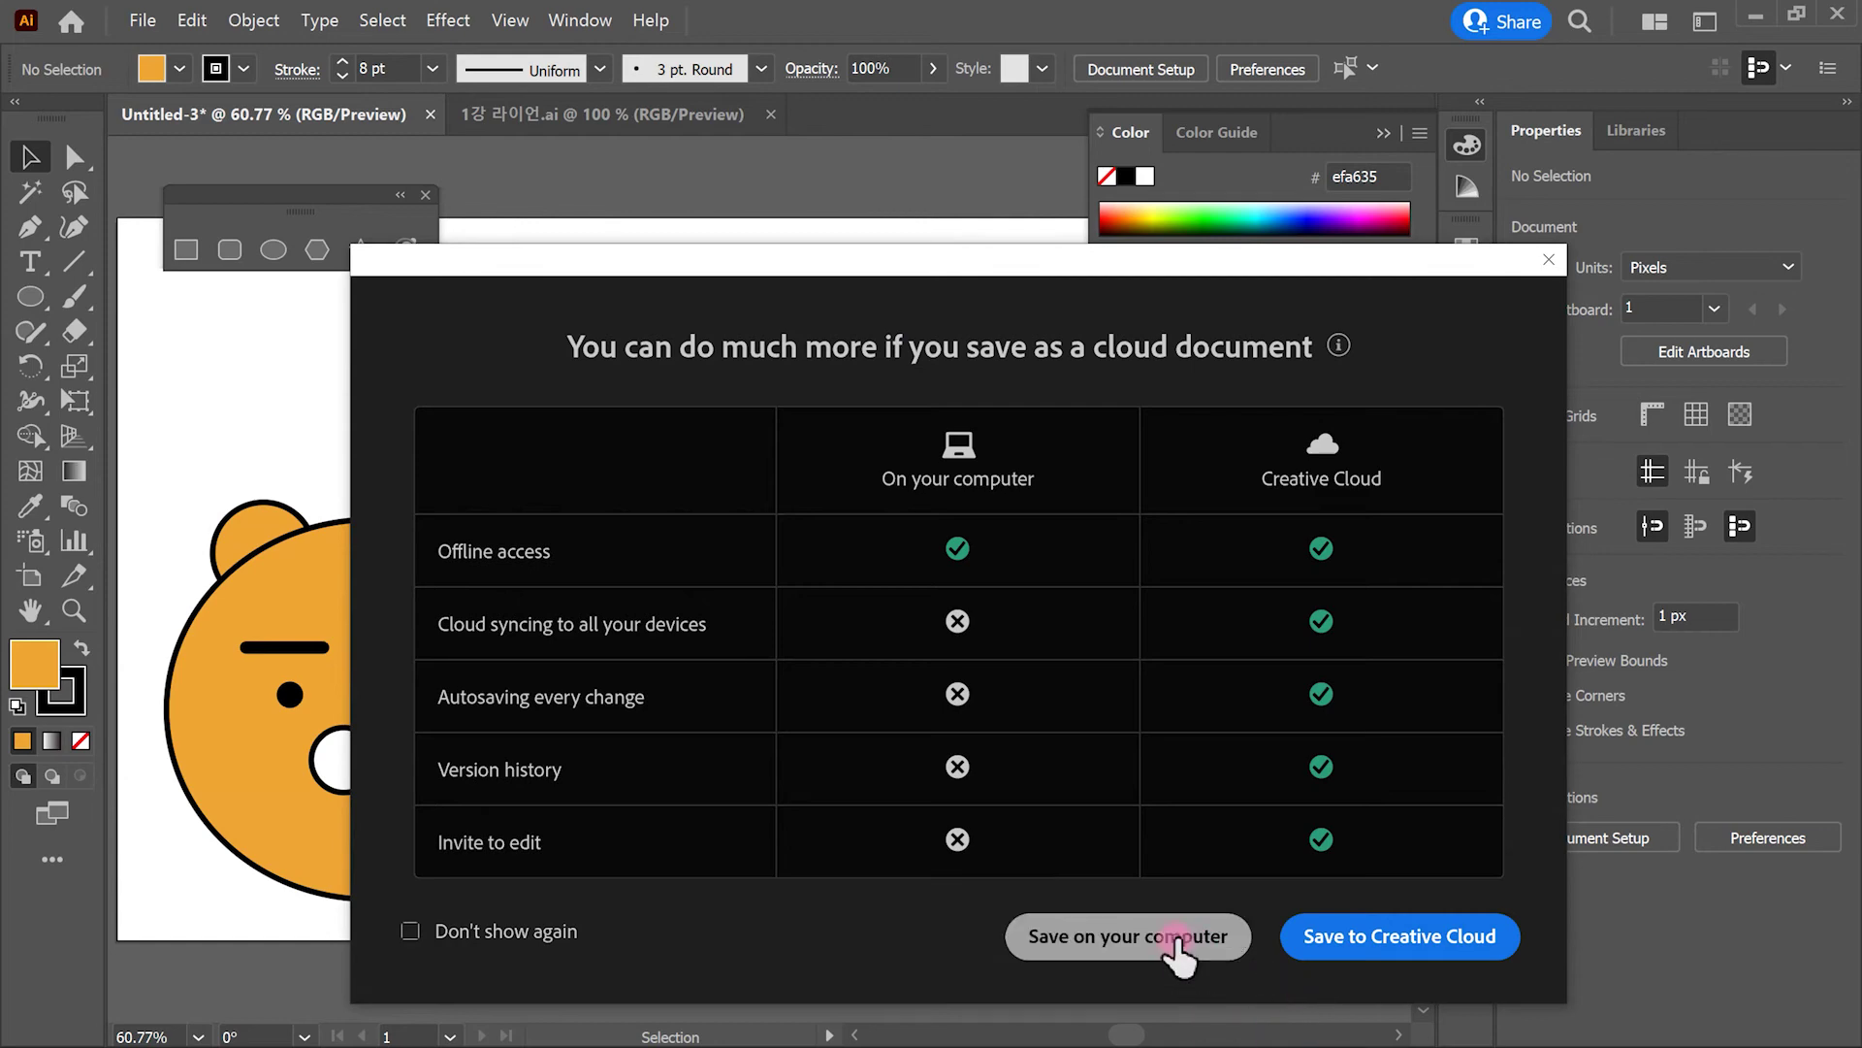
pyautogui.click(1178, 946)
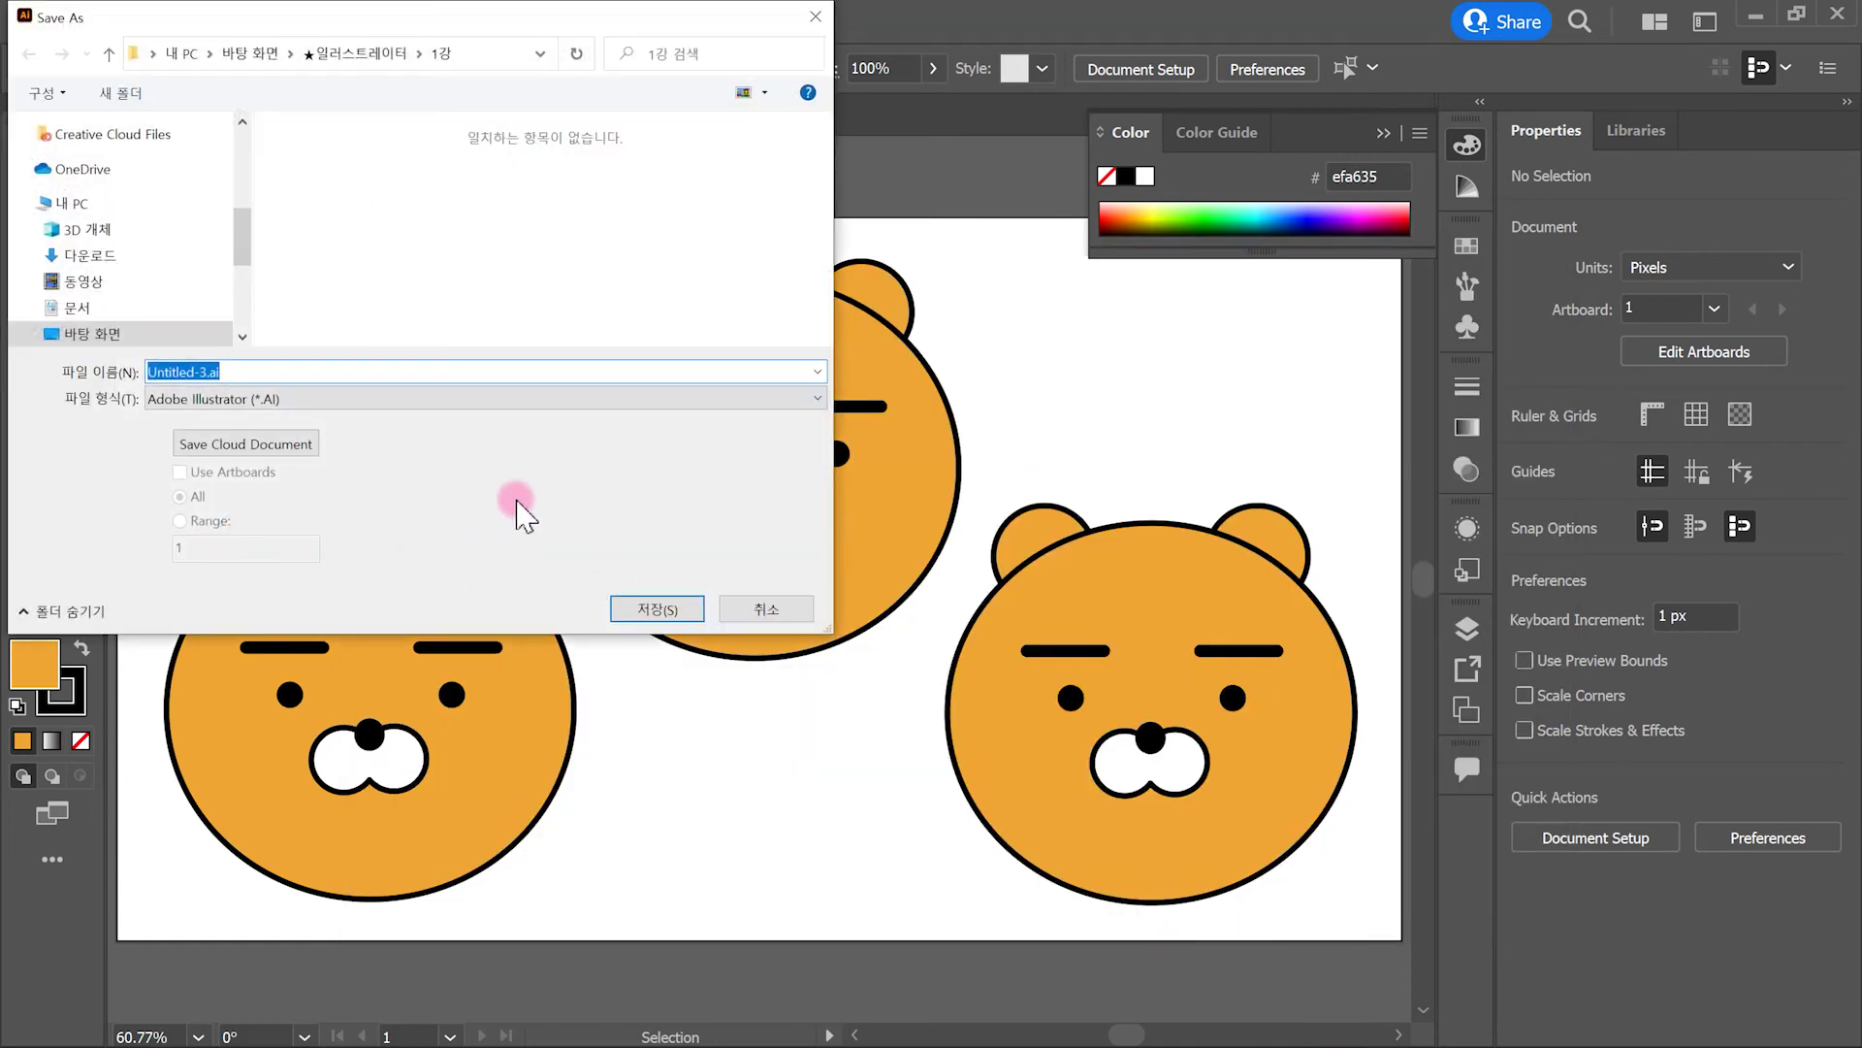
pyautogui.moveTo(466, 102)
pyautogui.mouseDown()
pyautogui.moveTo(312, 144)
pyautogui.moveTo(434, 165)
pyautogui.mouseUp()
pyautogui.moveTo(372, 121)
pyautogui.mouseDown()
pyautogui.moveTo(403, 237)
pyautogui.moveTo(333, 315)
pyautogui.mouseUp()
pyautogui.moveTo(291, 359)
pyautogui.mouseDown()
pyautogui.moveTo(194, 298)
pyautogui.moveTo(264, 392)
pyautogui.mouseUp()
pyautogui.press('Return')
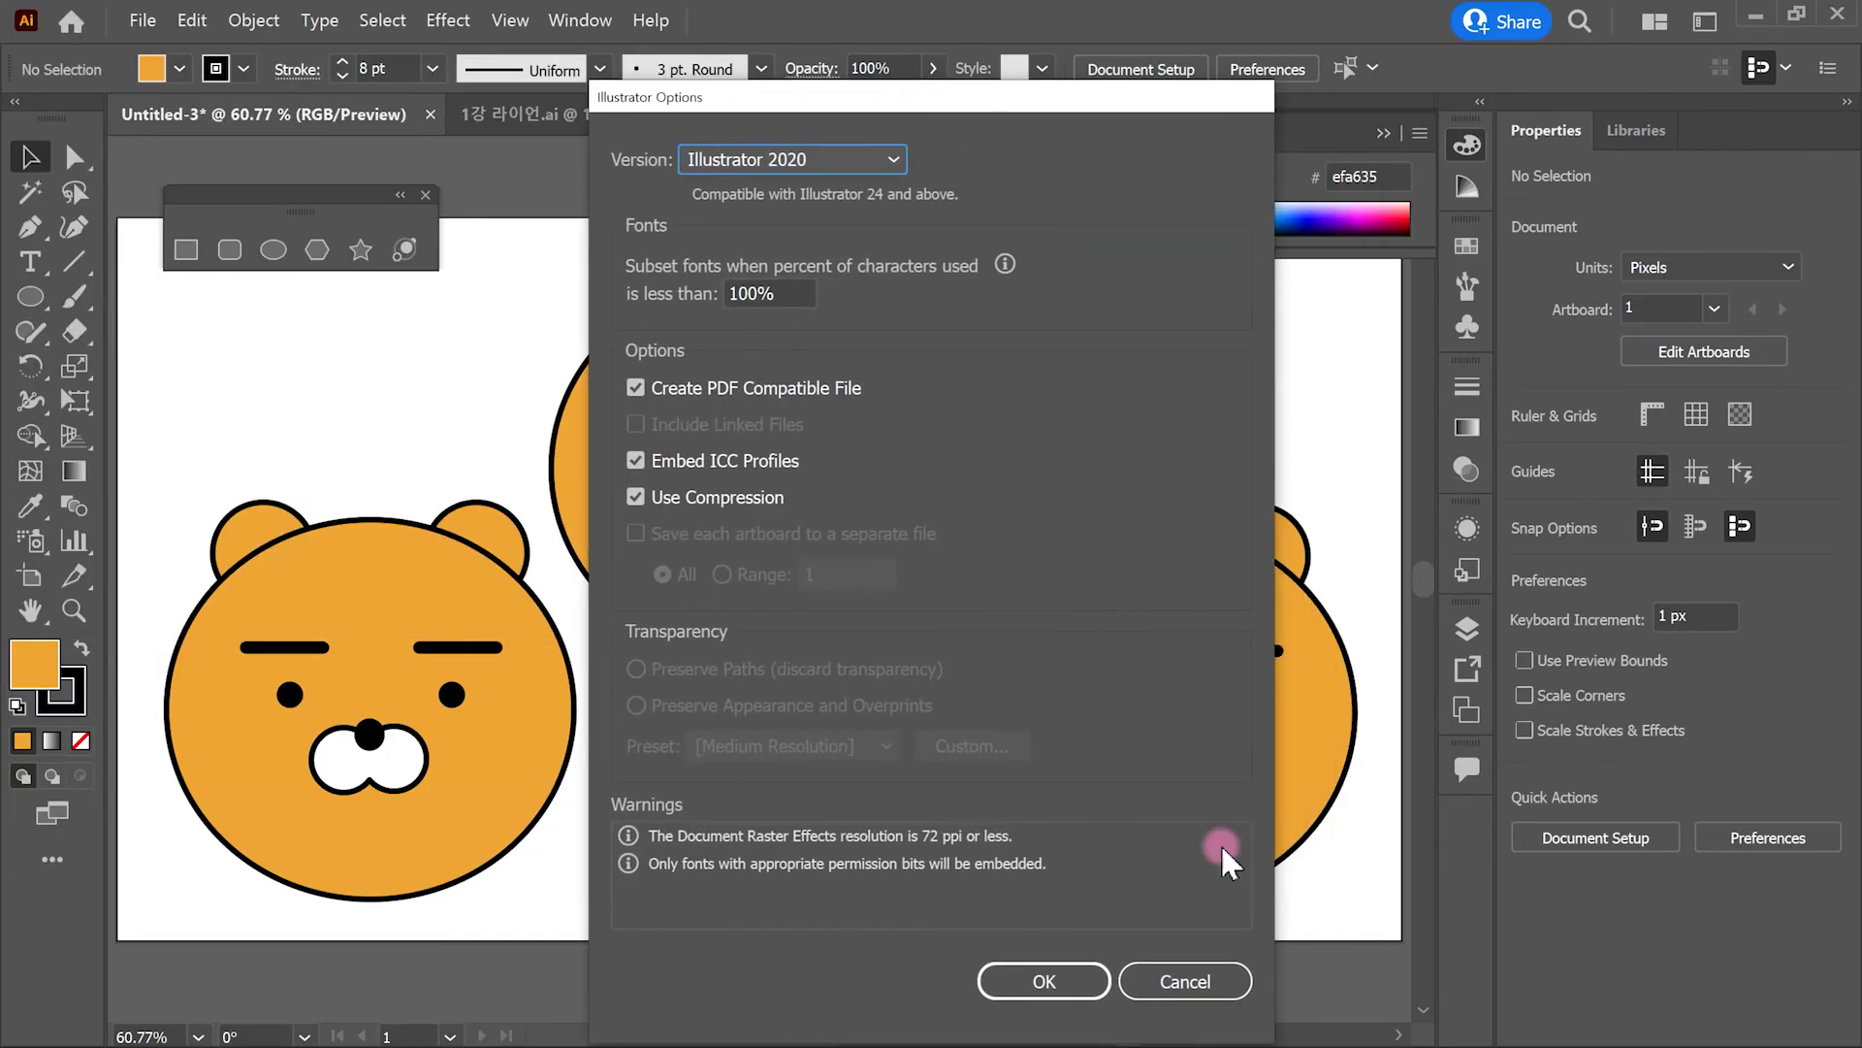
pyautogui.click(1093, 982)
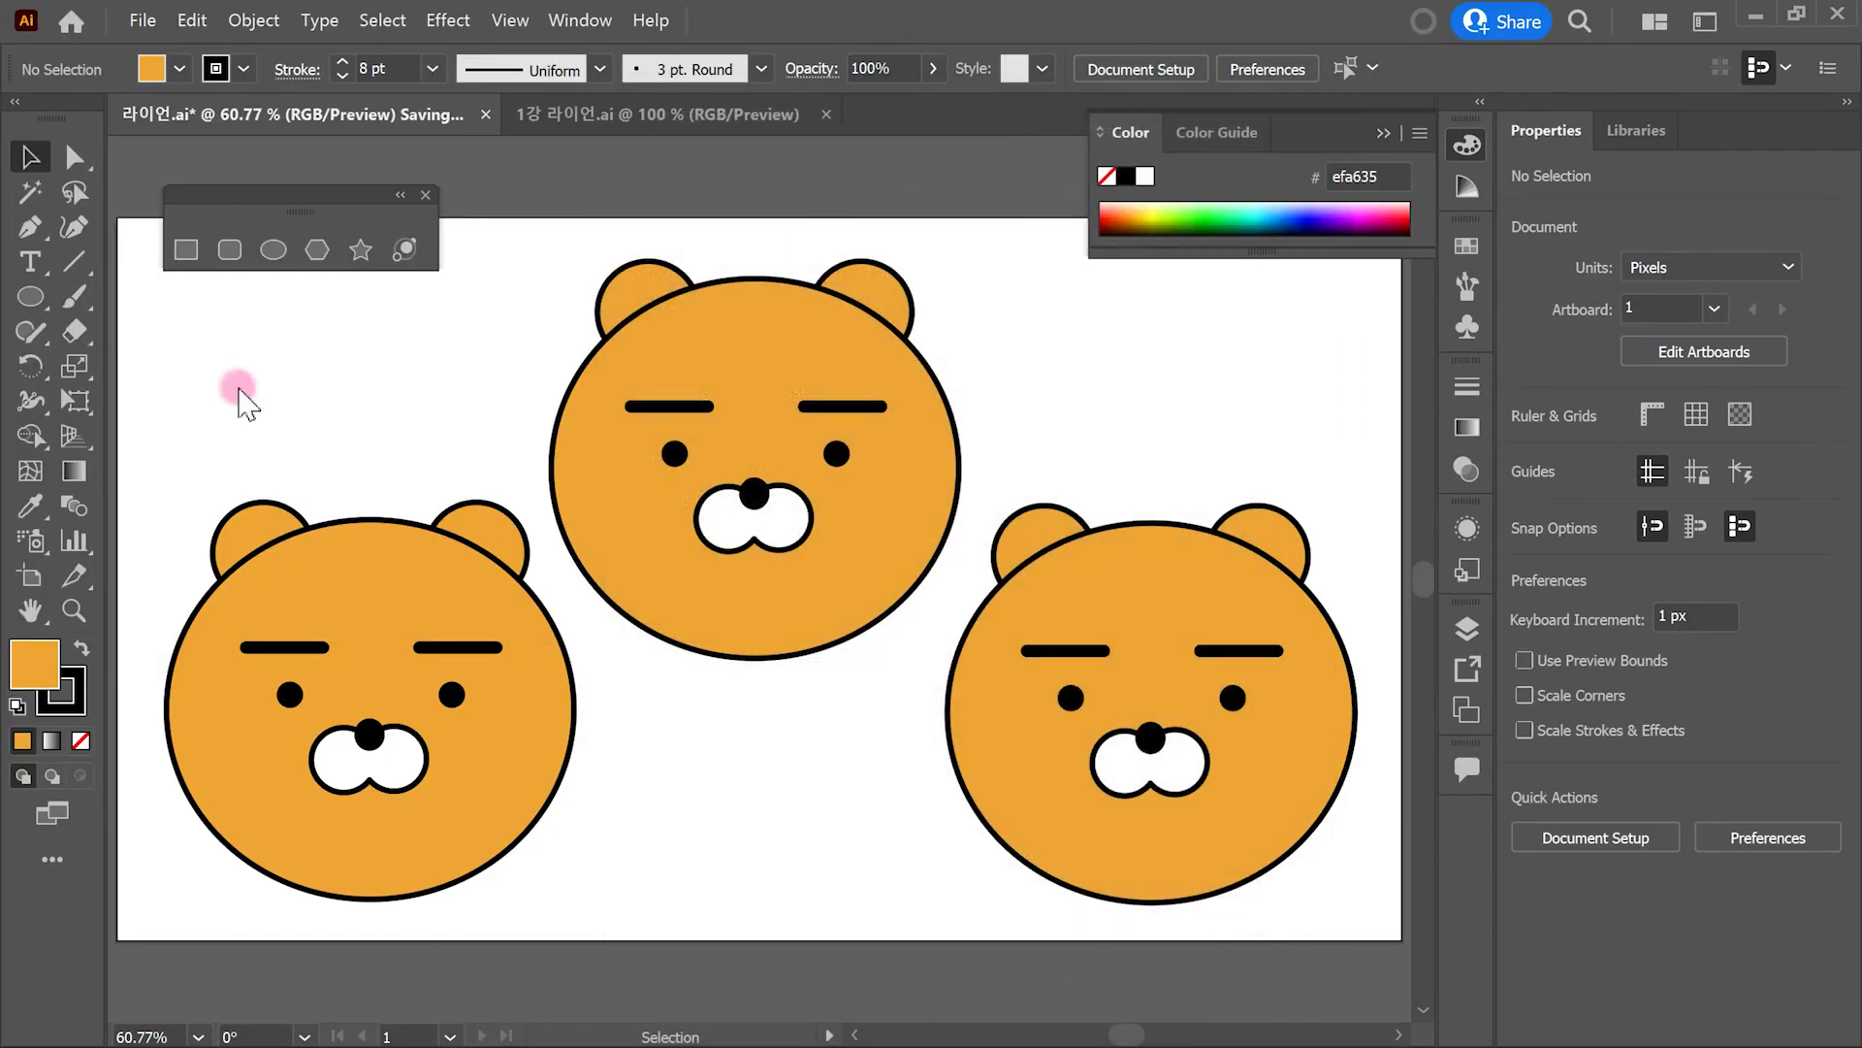
pyautogui.moveTo(100, 212)
pyautogui.mouseDown()
pyautogui.moveTo(1177, 831)
pyautogui.moveTo(1434, 935)
pyautogui.mouseUp()
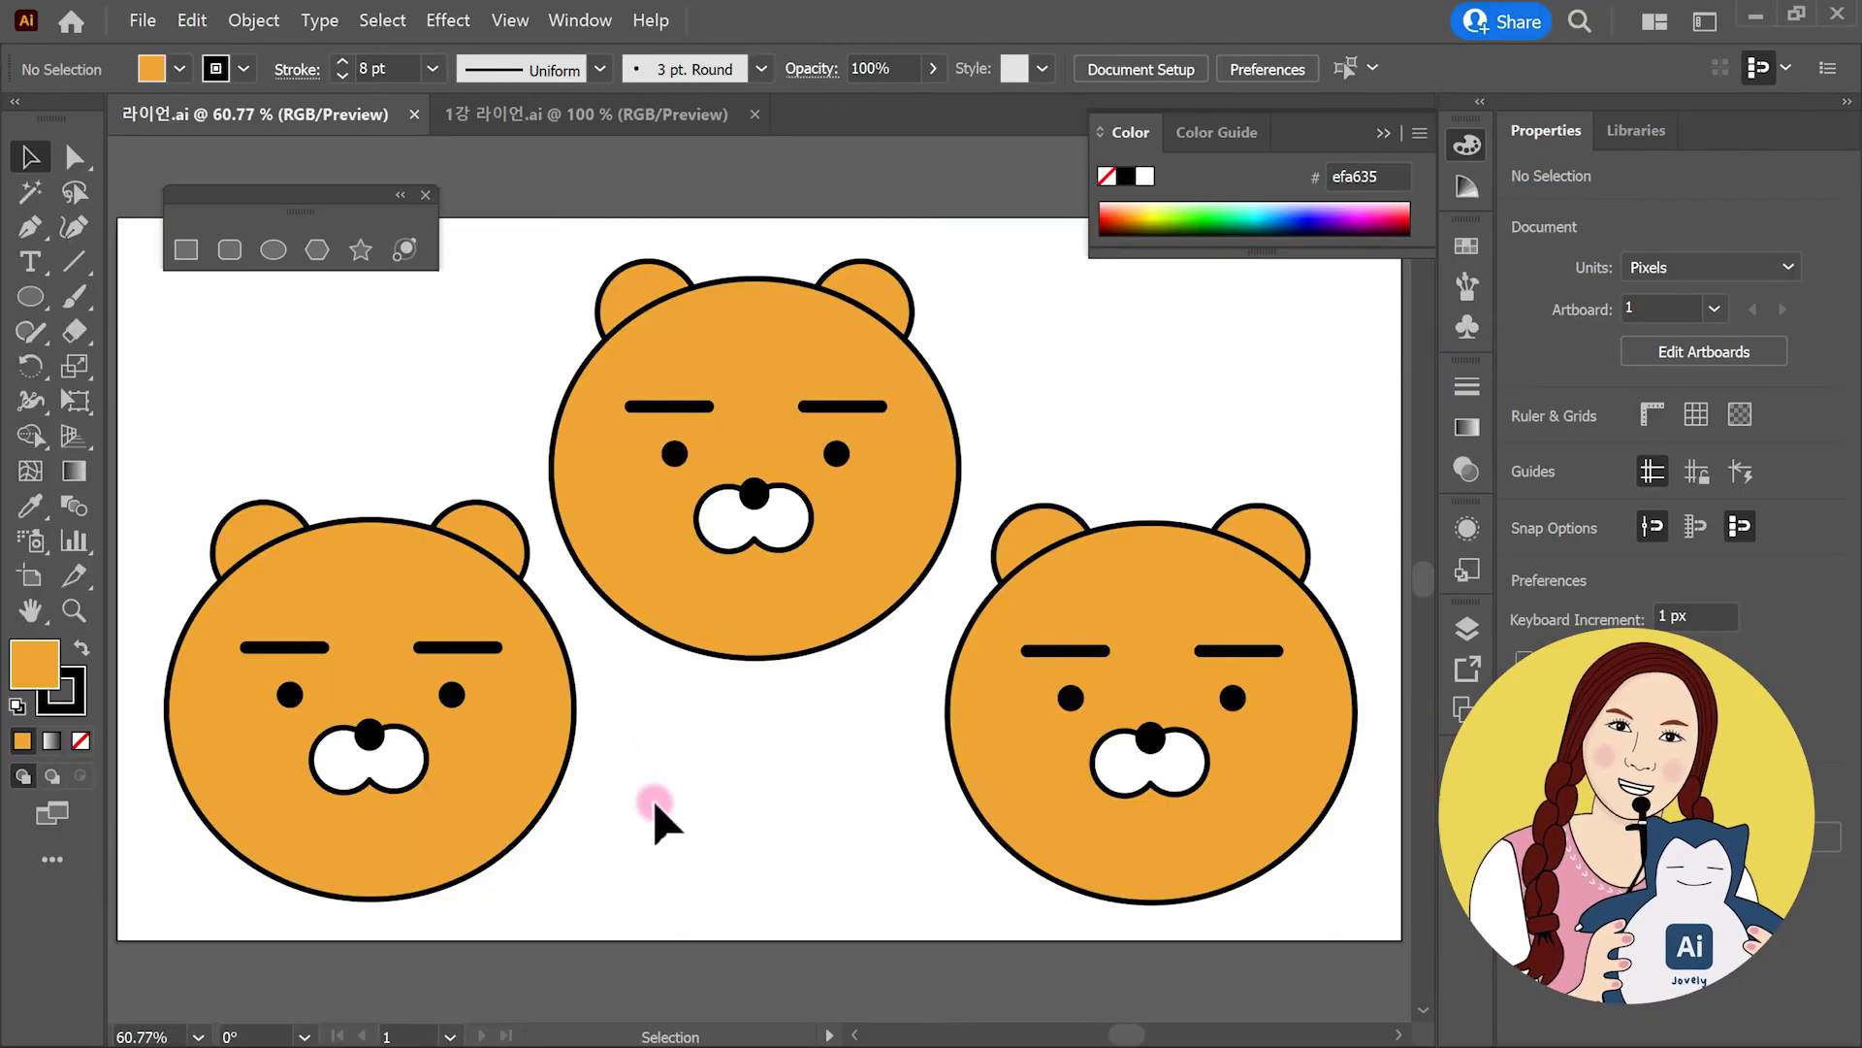
# Step: Delete the upper and right lion faces and move the remaining face to the middle of the artboard
pyautogui.click(829, 640)
pyautogui.press('Delete')
pyautogui.click(1029, 737)
pyautogui.press('Delete')
pyautogui.moveTo(520, 728); pyautogui.dragTo(807, 671)
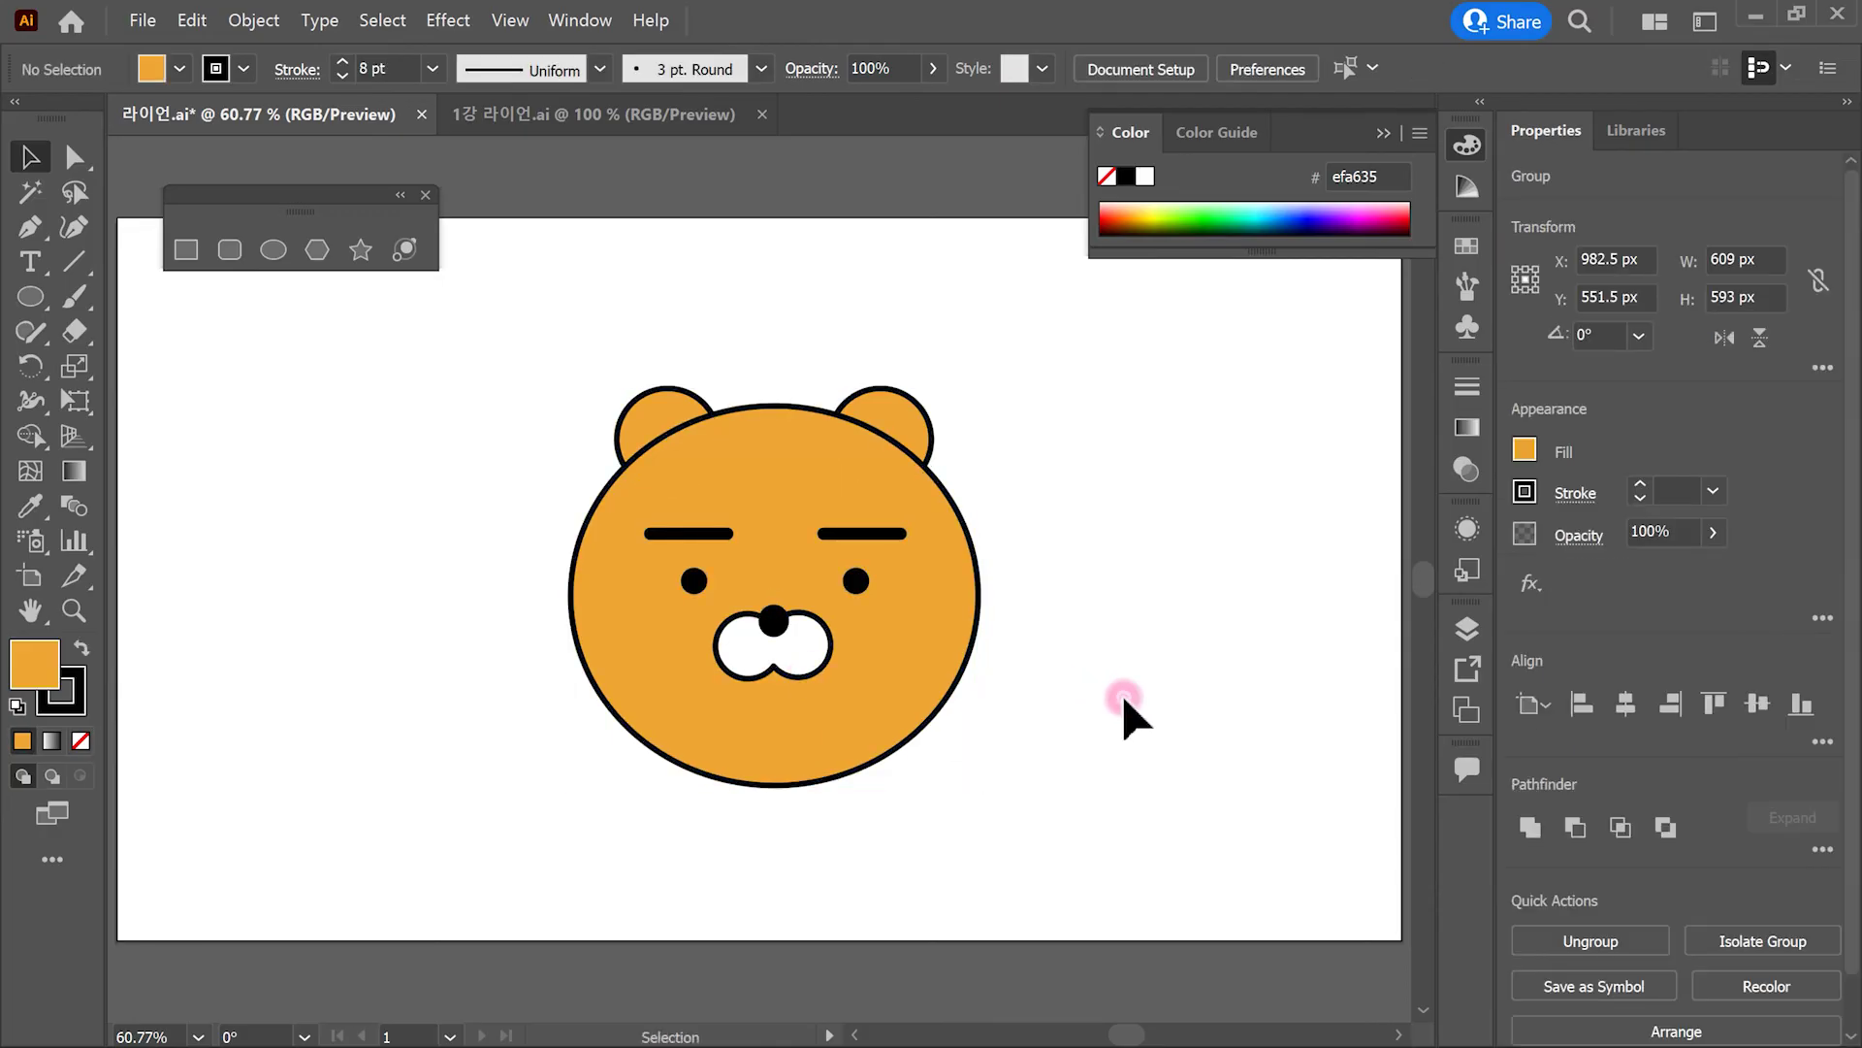
# Step: Open the Save for Web export and keep JPEG as the file format after viewing the other formats
pyautogui.click(142, 20)
pyautogui.moveTo(398, 420)
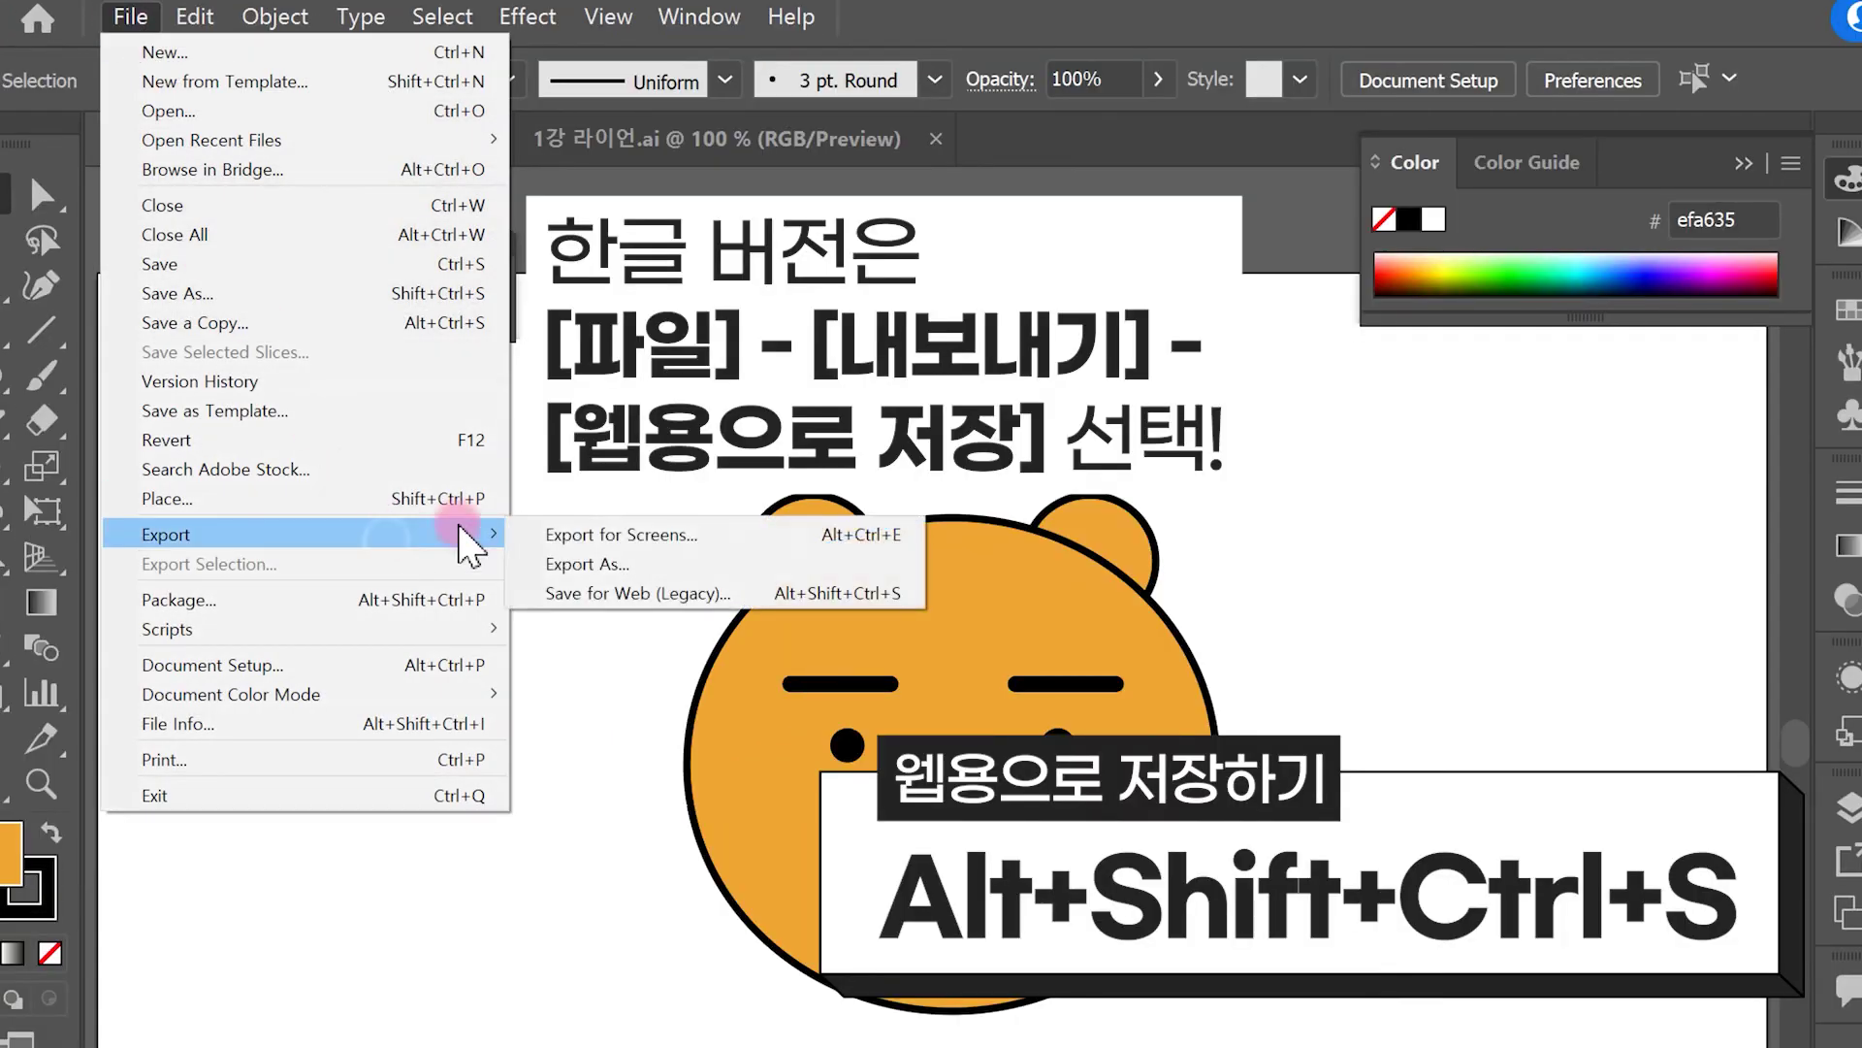
pyautogui.click(676, 593)
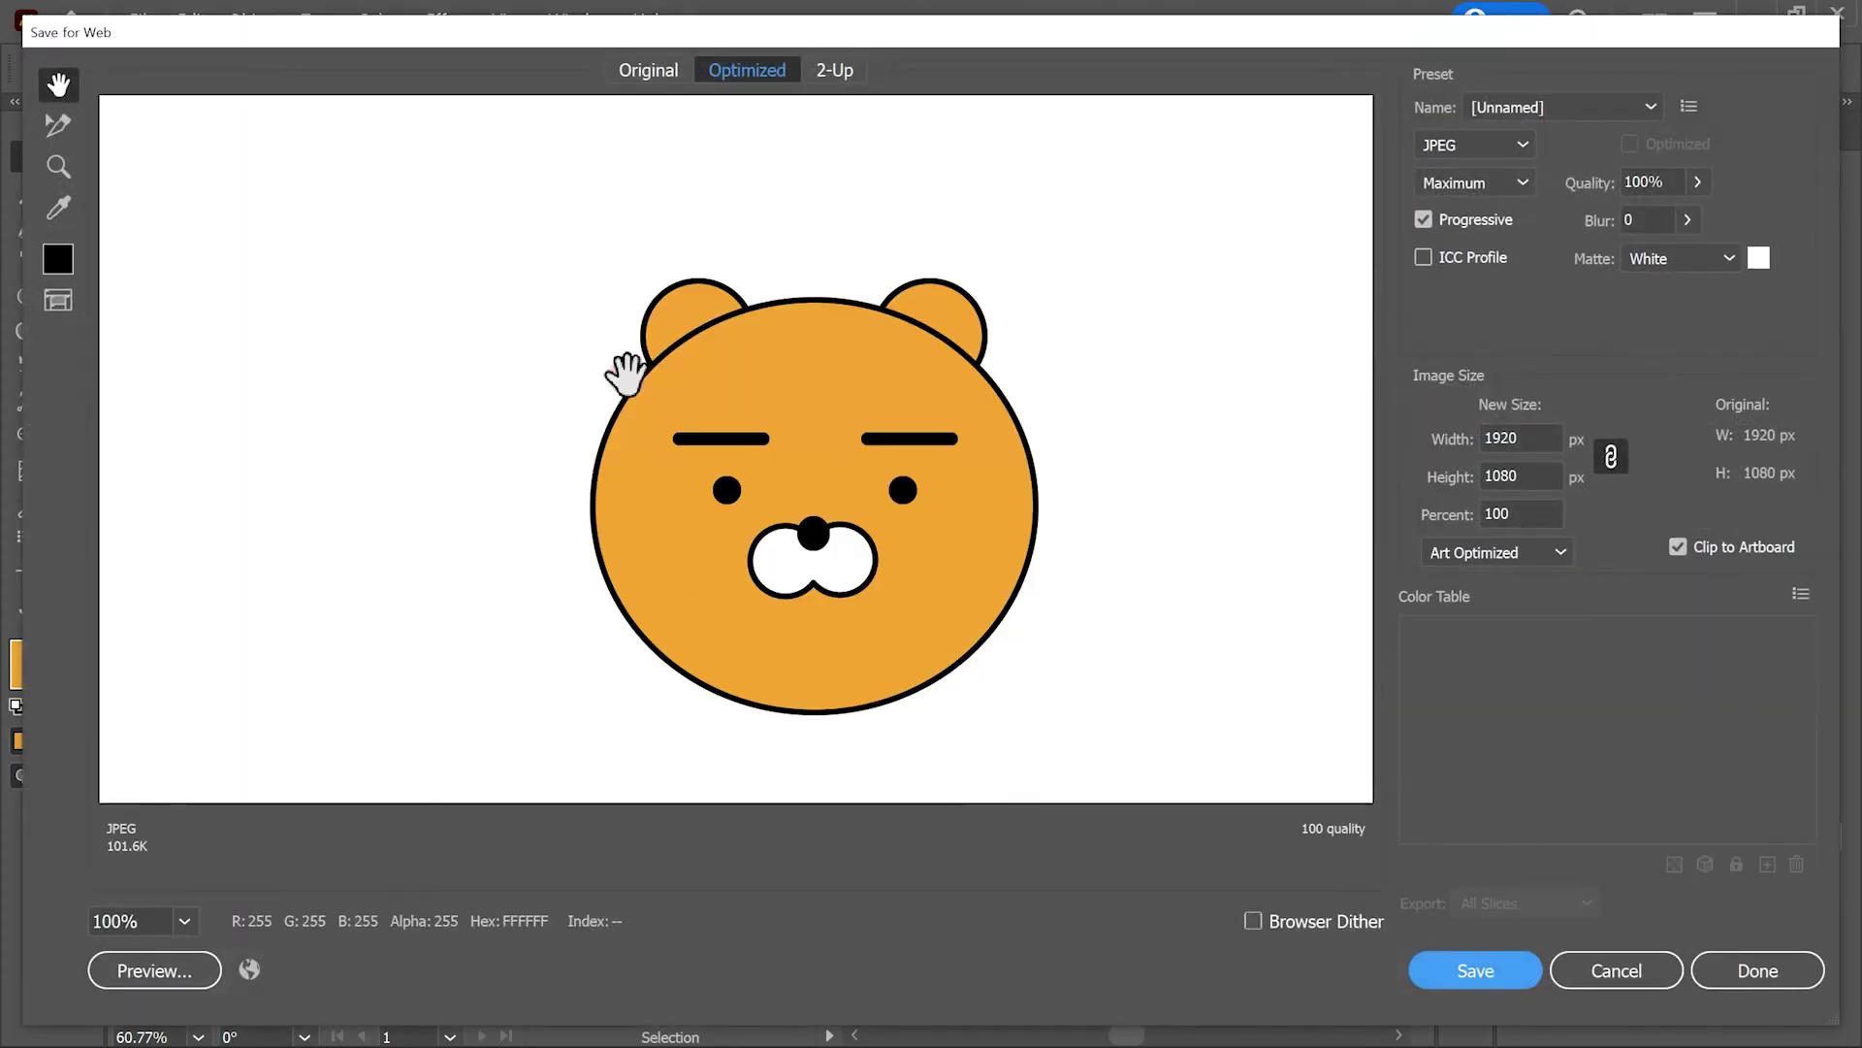
pyautogui.click(1516, 145)
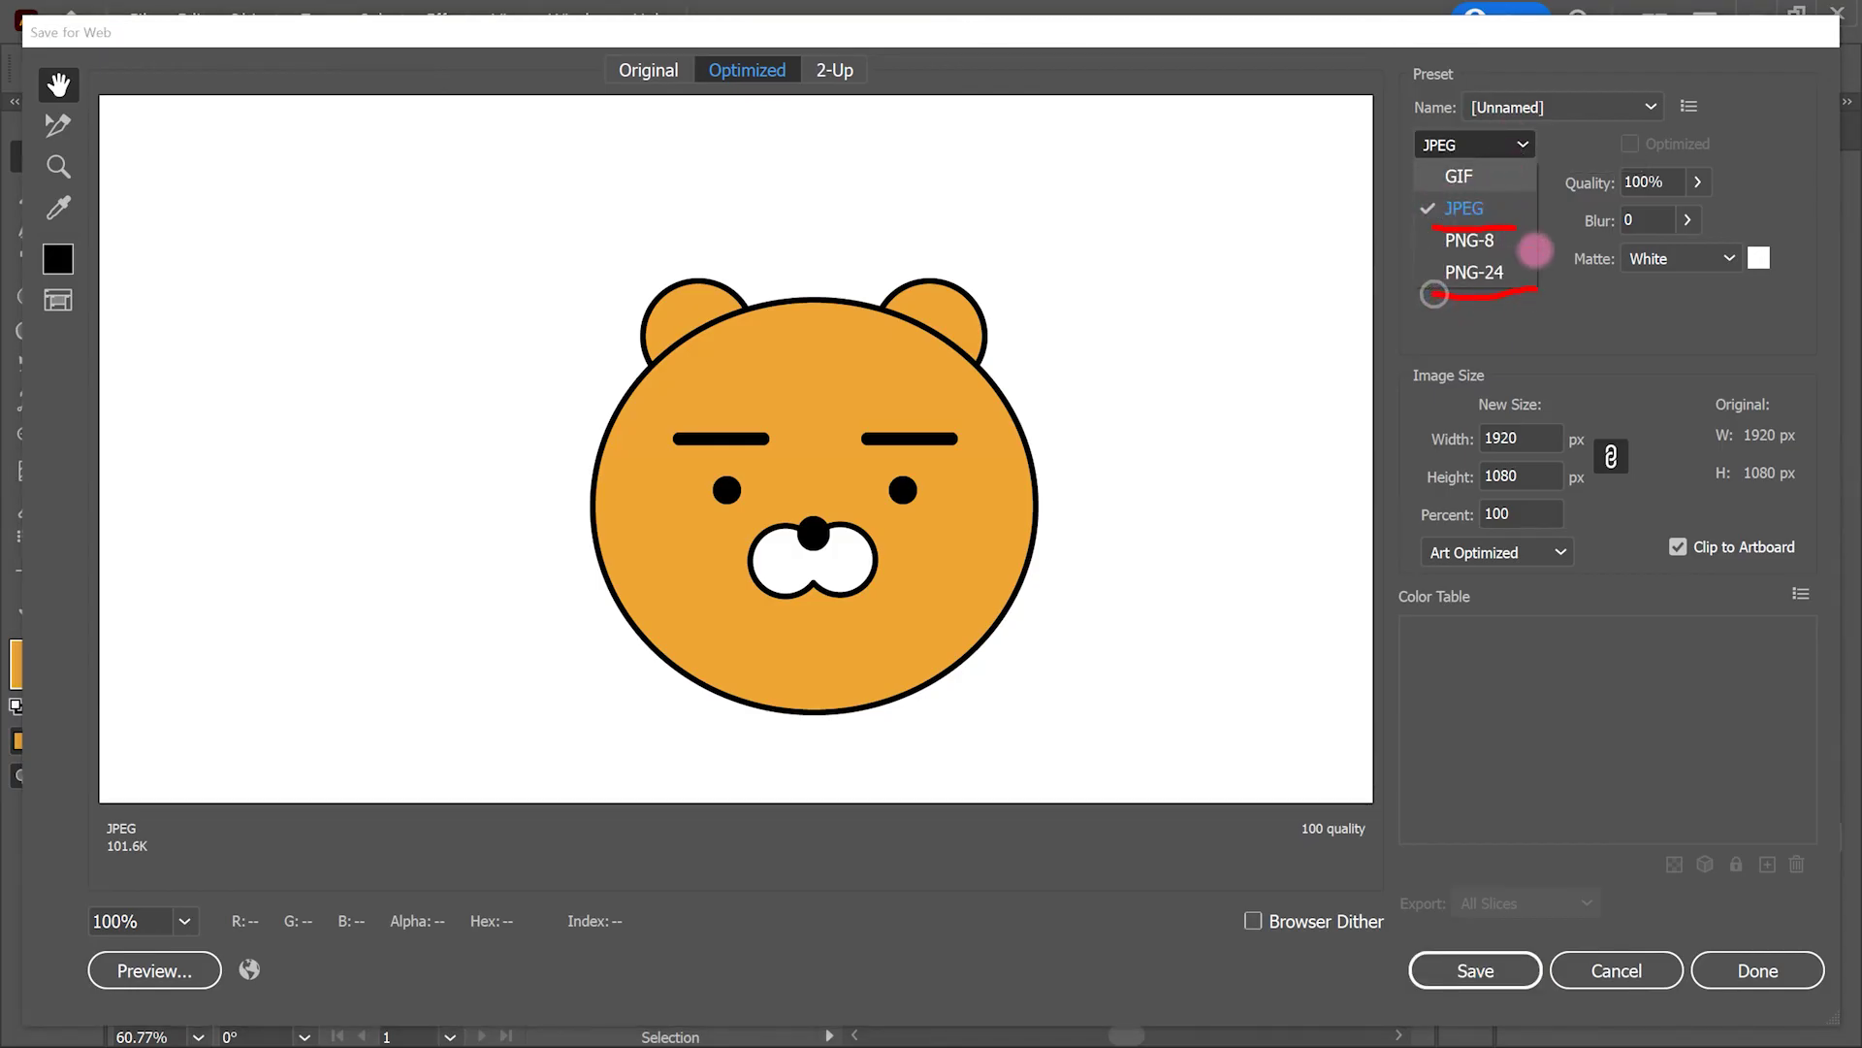
pyautogui.click(1507, 146)
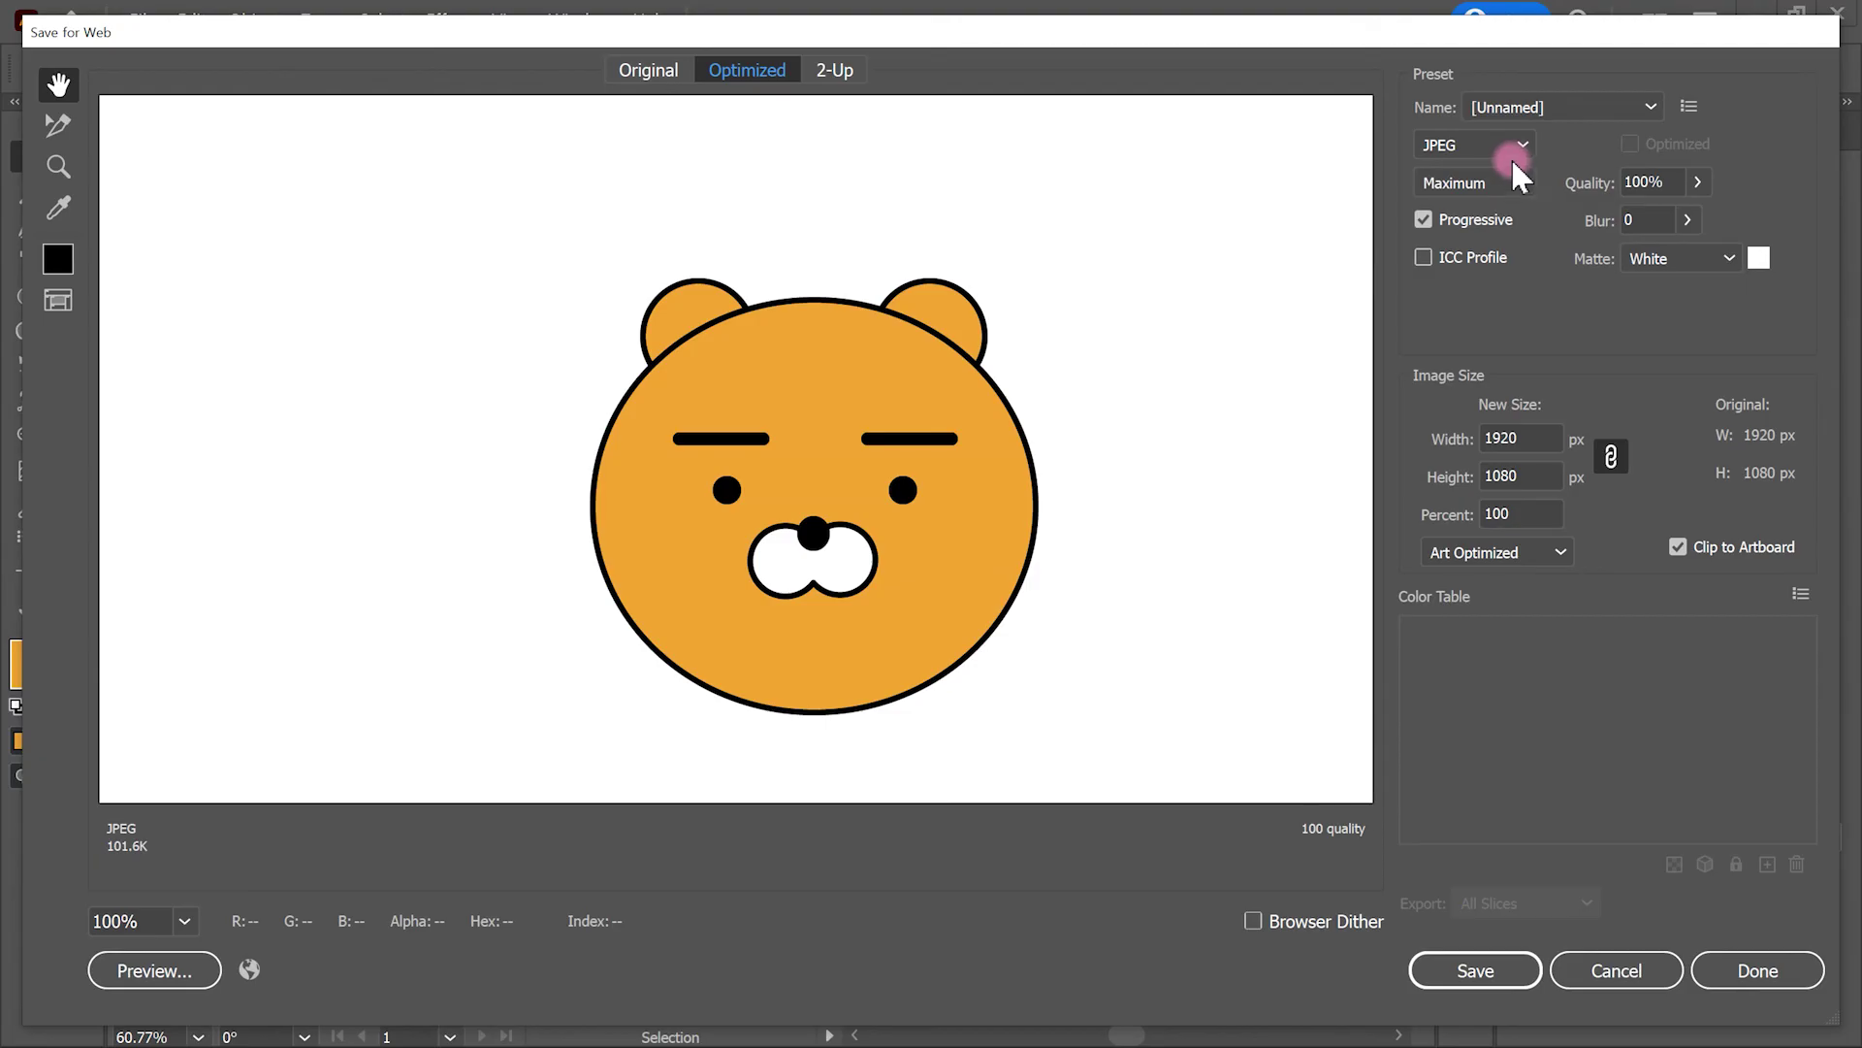
pyautogui.moveTo(1476, 128); pyautogui.dragTo(1485, 153)
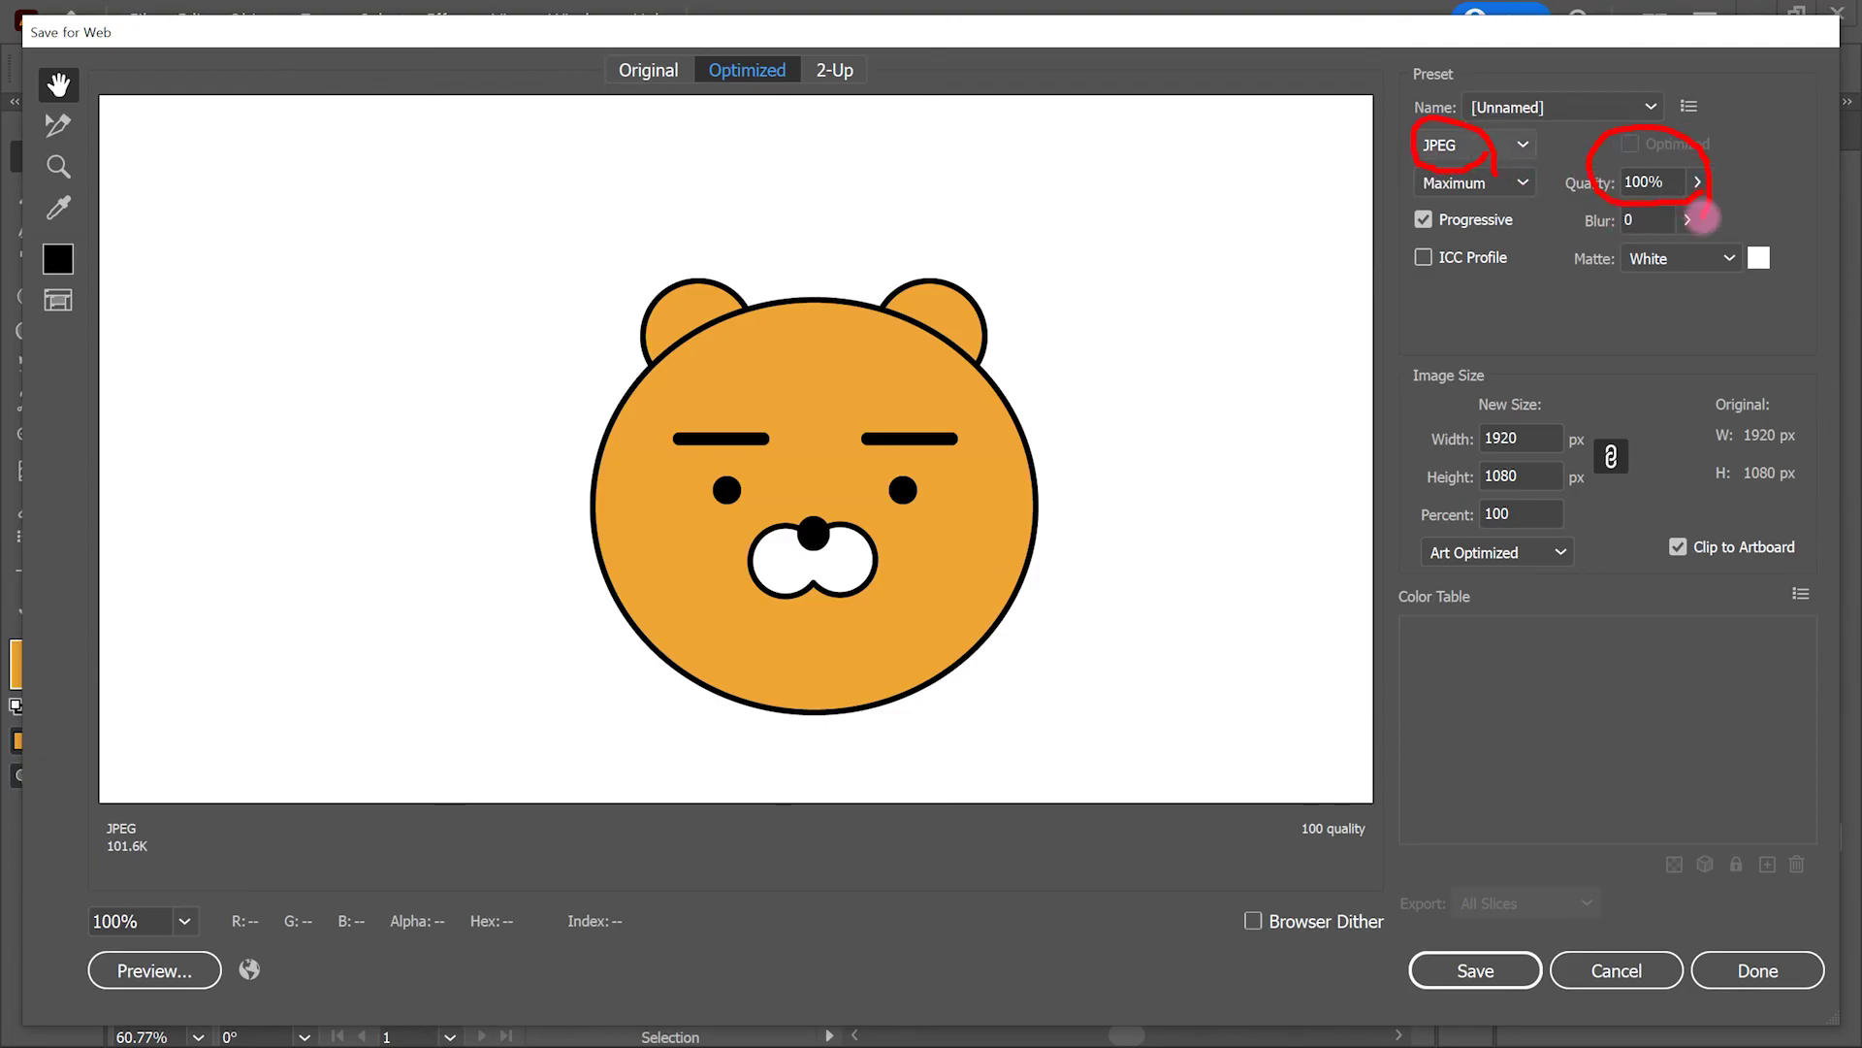
pyautogui.moveTo(95, 91)
pyautogui.mouseDown()
pyautogui.moveTo(229, 291)
pyautogui.moveTo(1268, 732)
pyautogui.moveTo(1414, 820)
pyautogui.mouseUp()
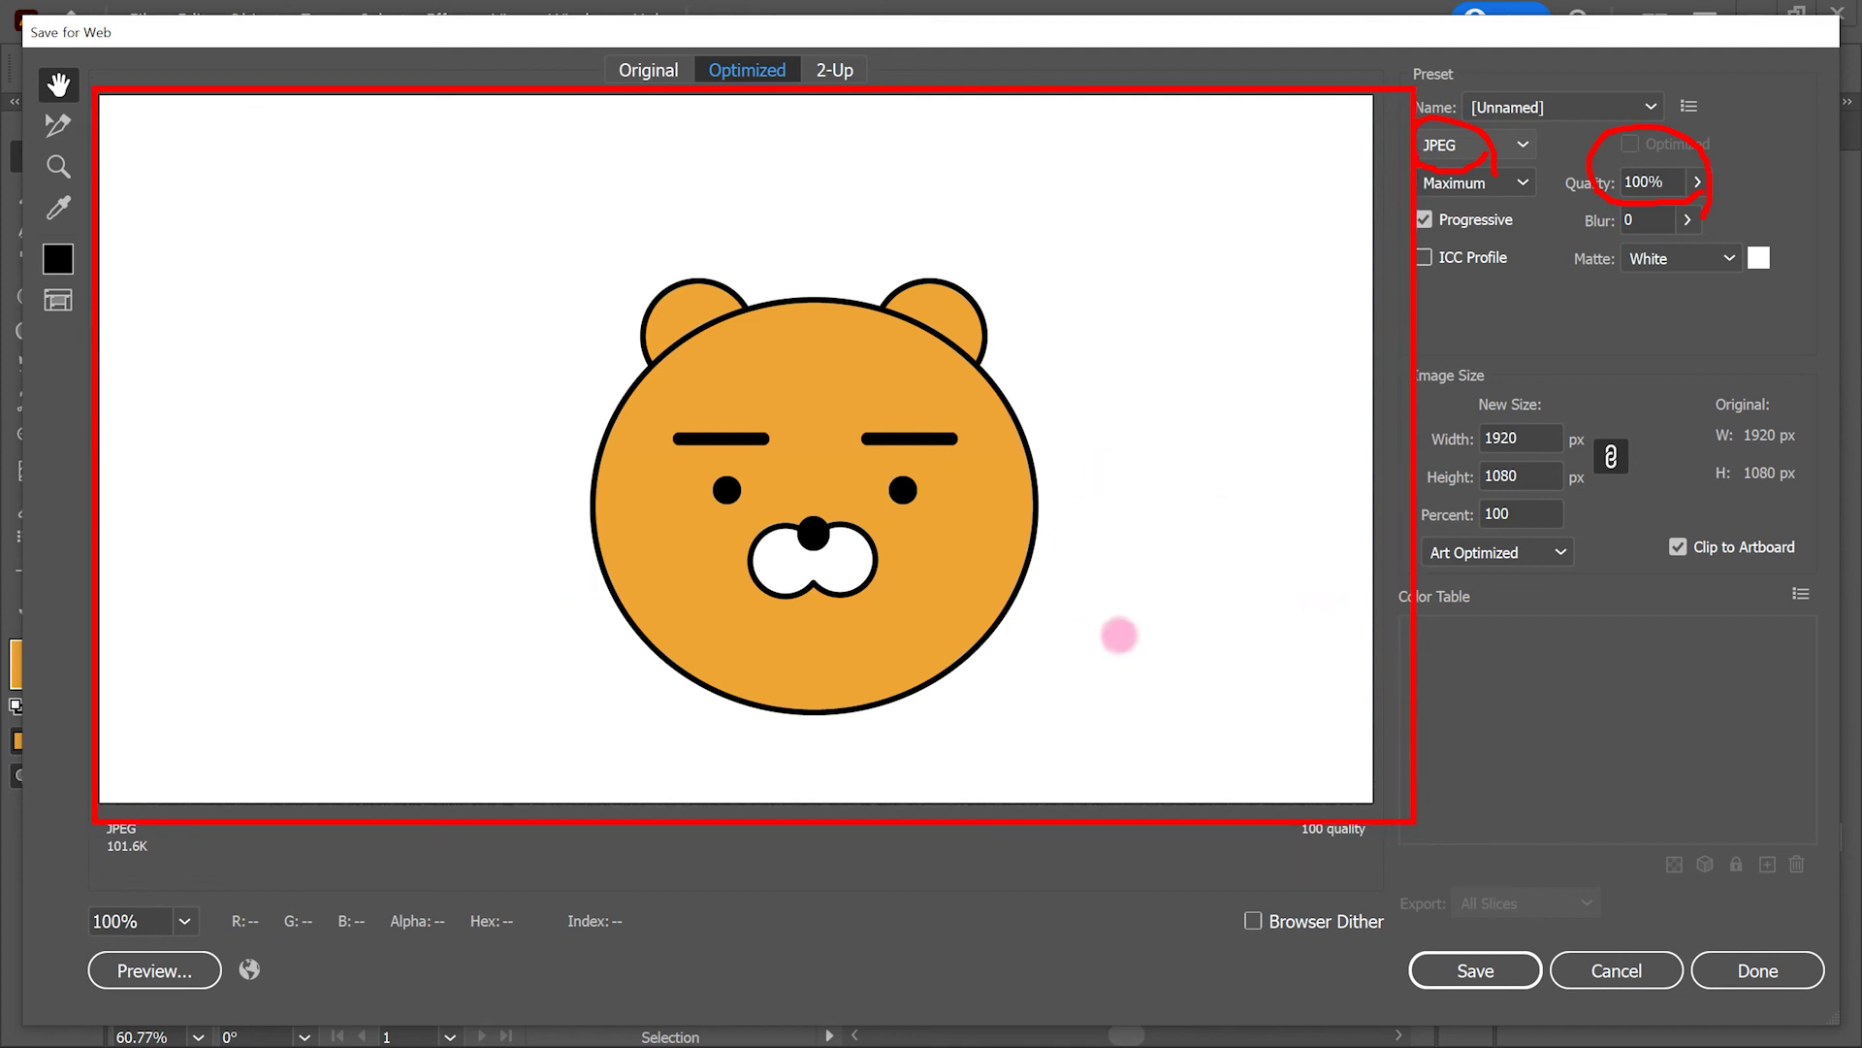
pyautogui.press('Escape')
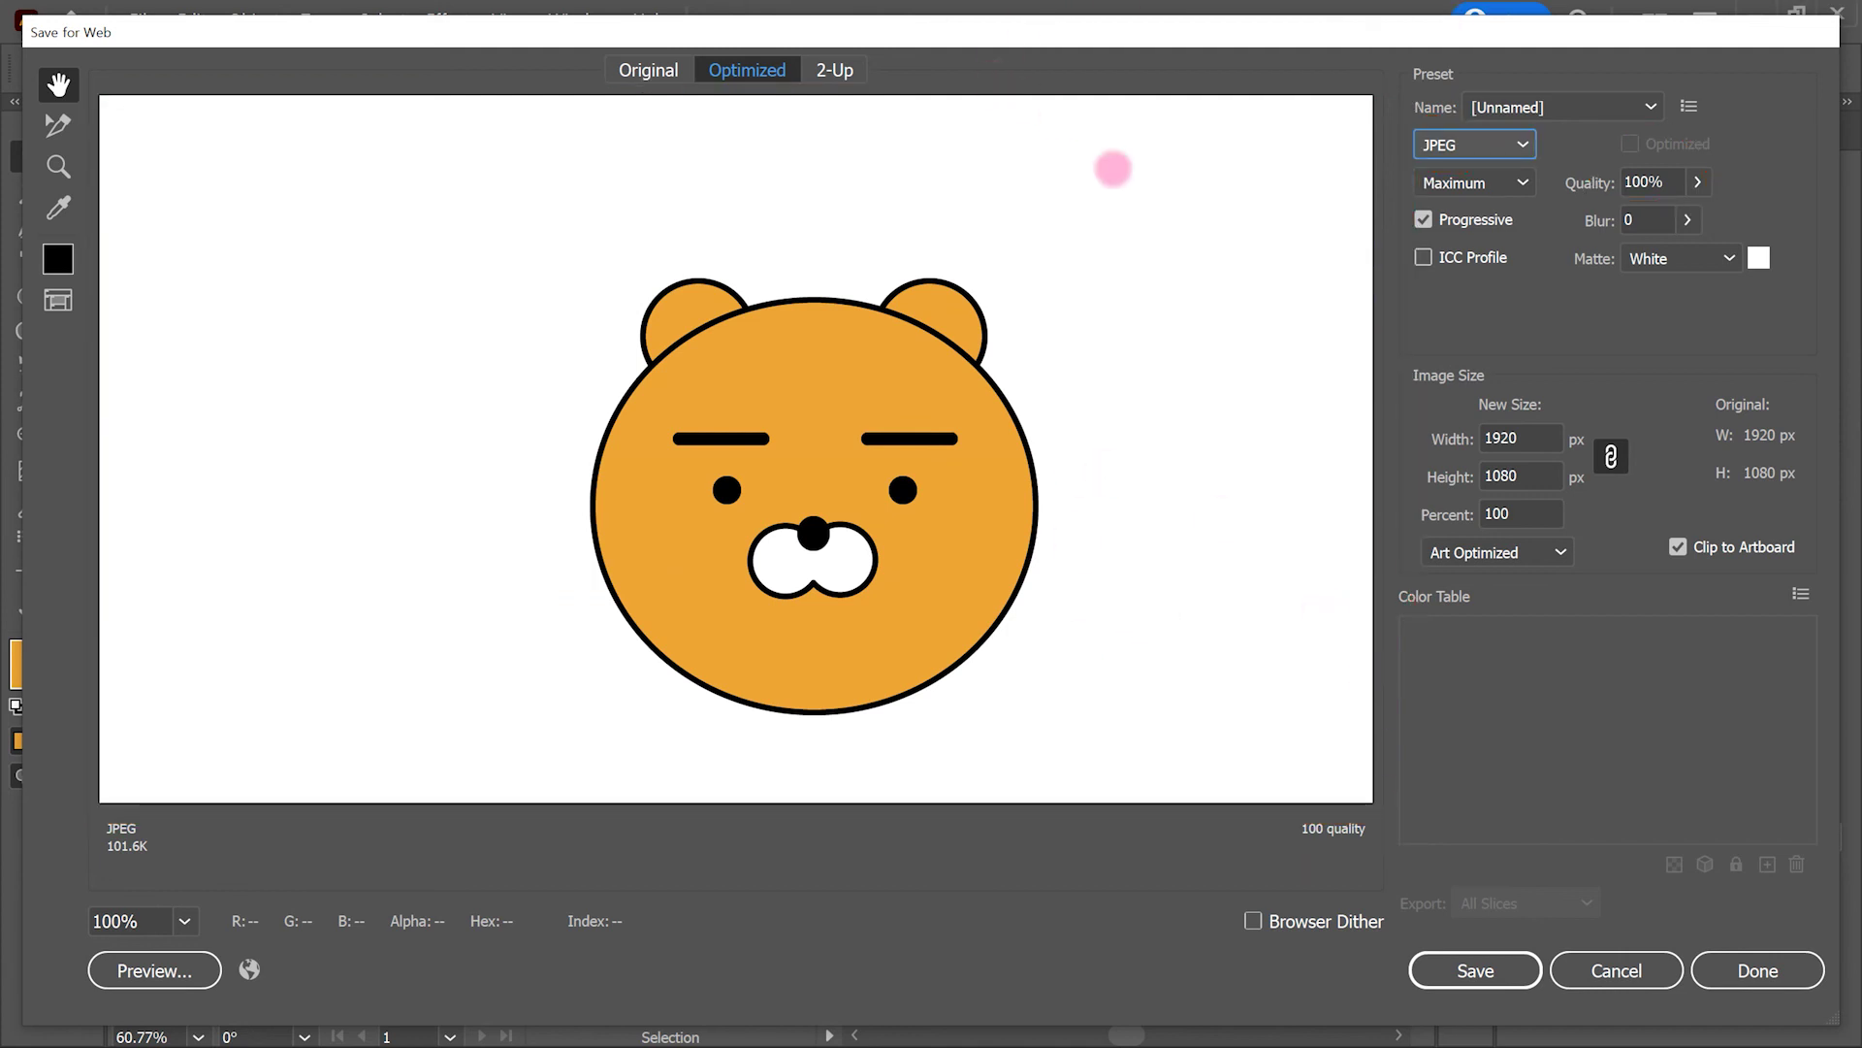
pyautogui.moveTo(582, 252)
pyautogui.mouseDown()
pyautogui.moveTo(1007, 653)
pyautogui.moveTo(1038, 719)
pyautogui.mouseUp()
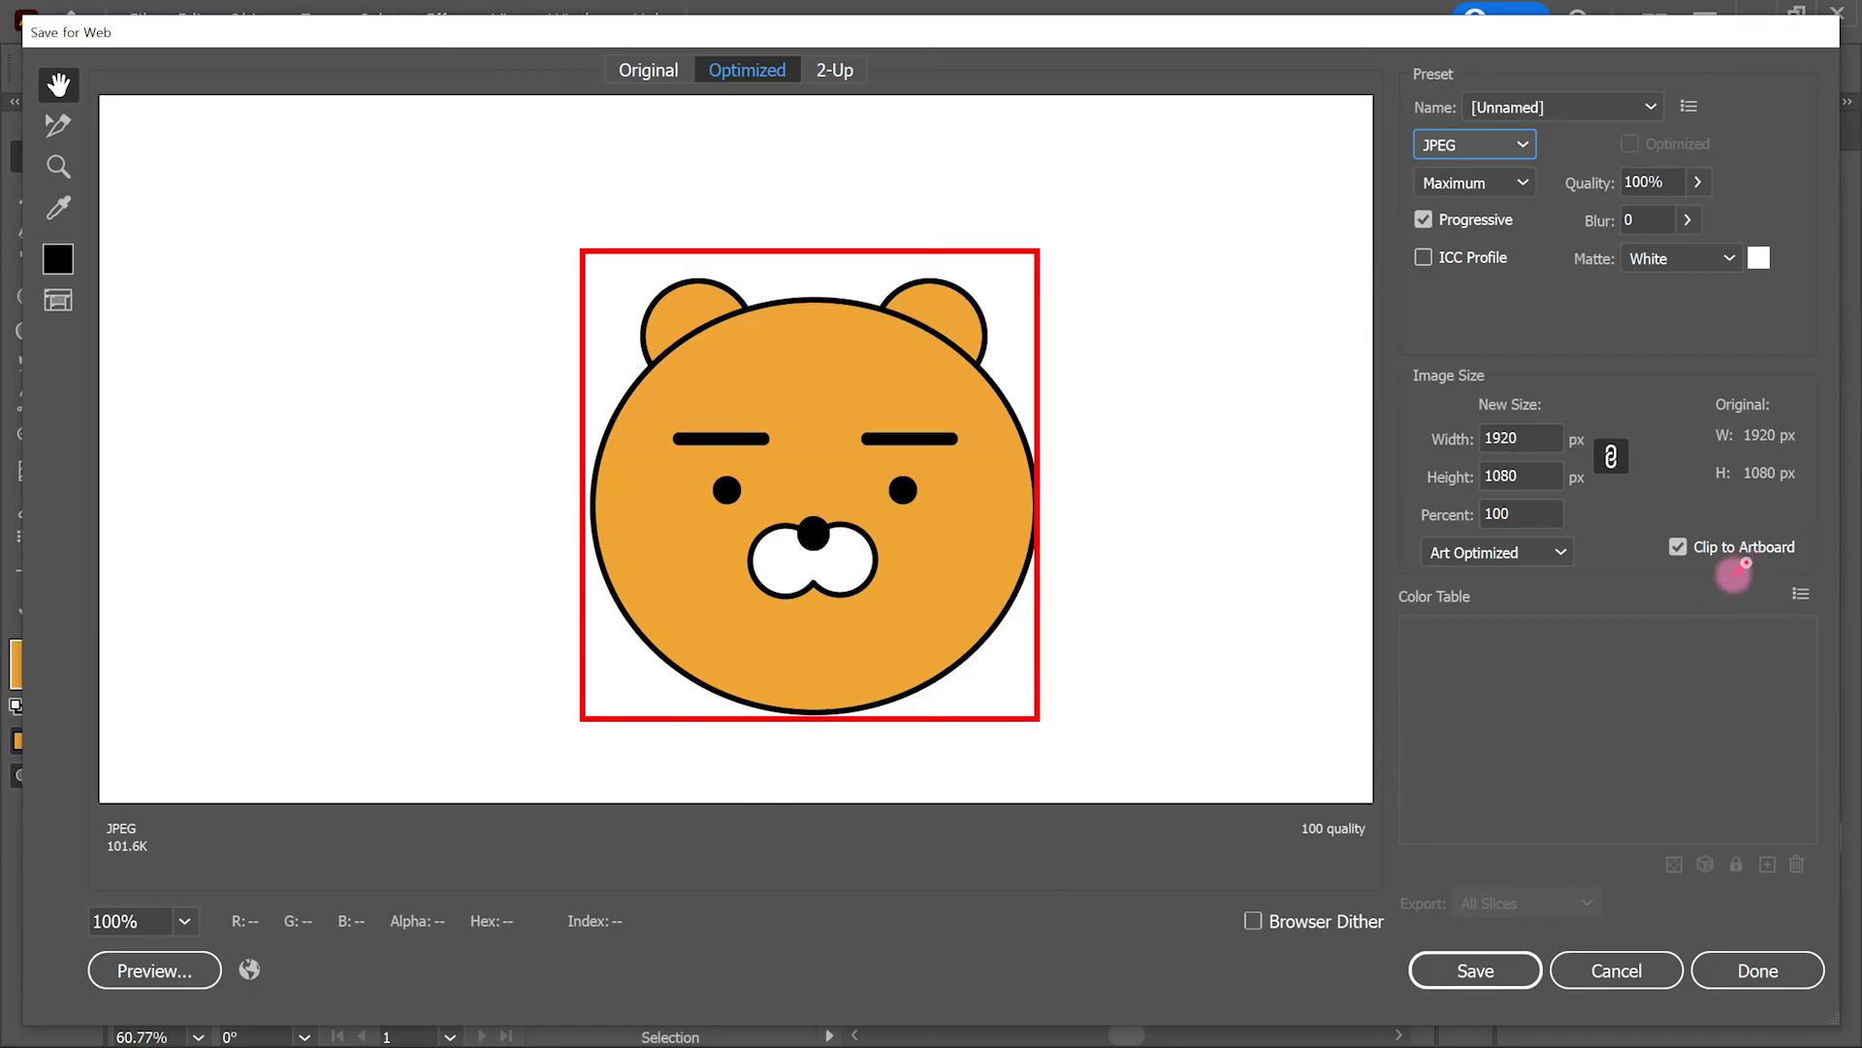
pyautogui.press('Escape')
# Step: Preview the export with Clip to Artboard disabled, re-enable the option, and save the image as 라이언.jpg
pyautogui.click(1677, 548)
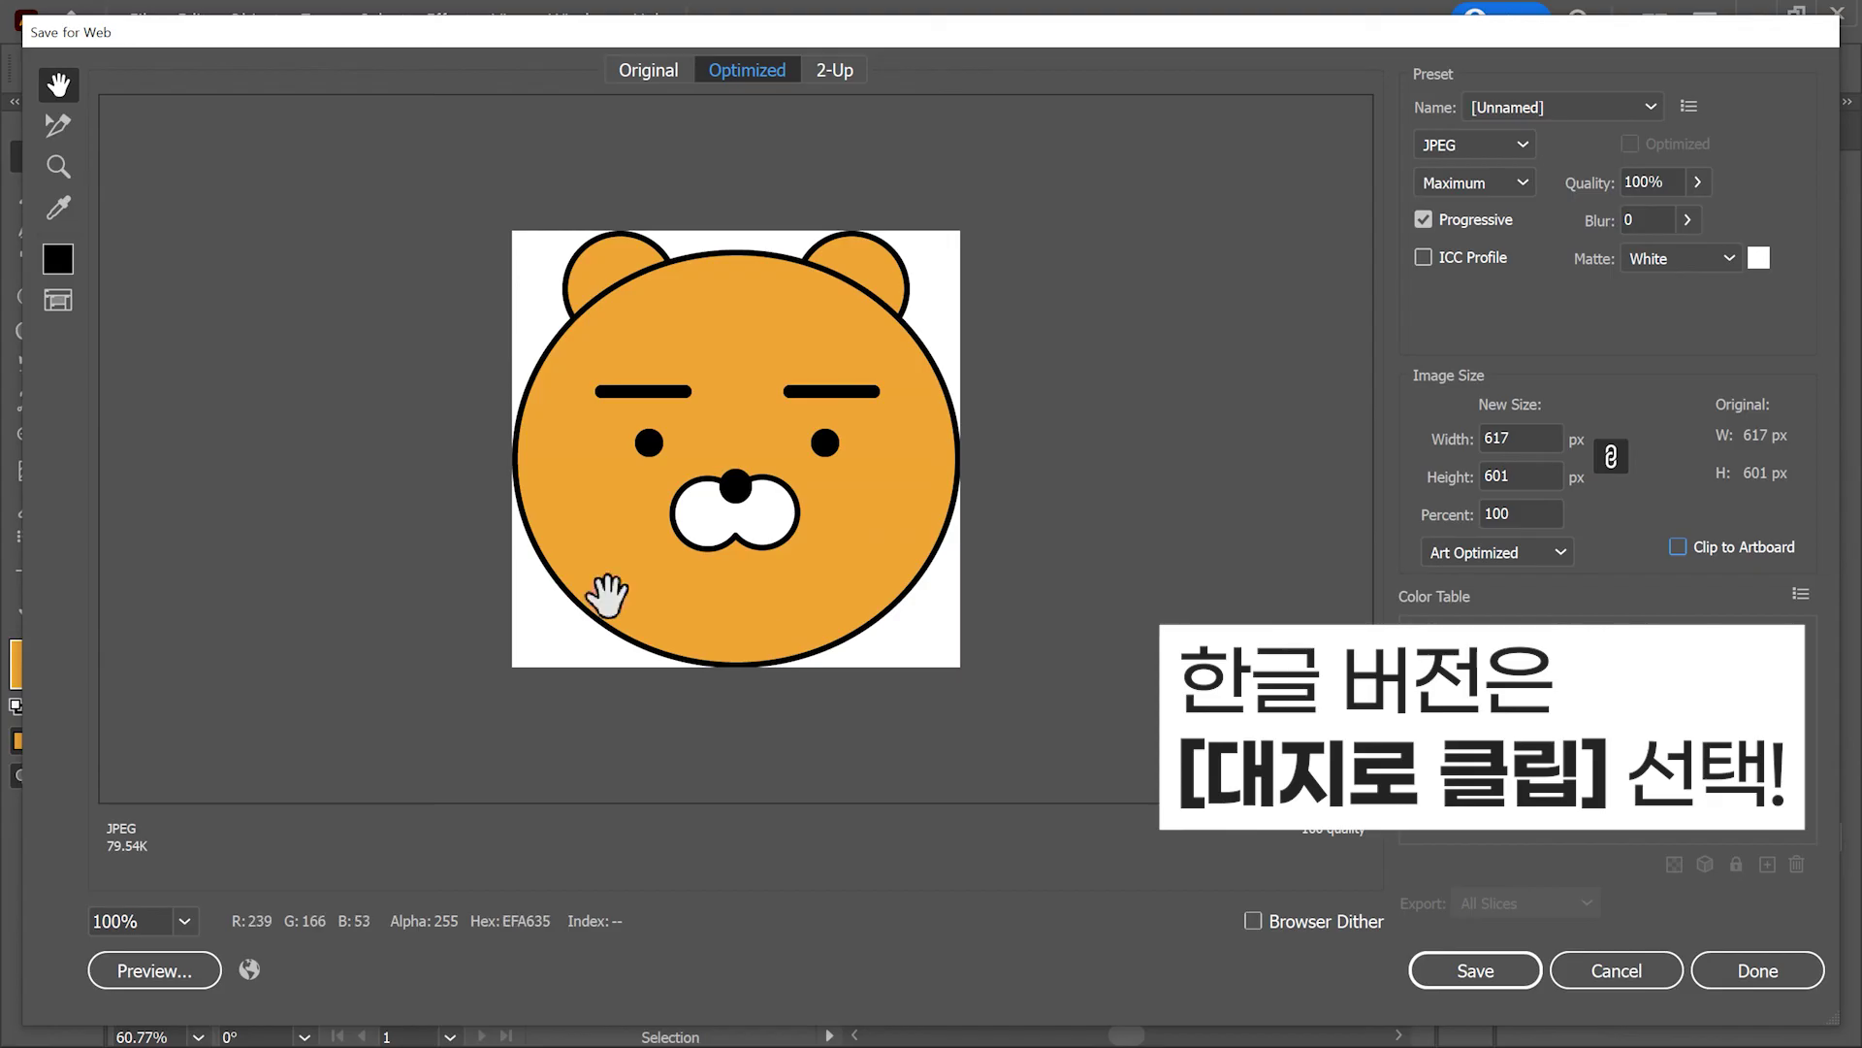
pyautogui.click(1679, 547)
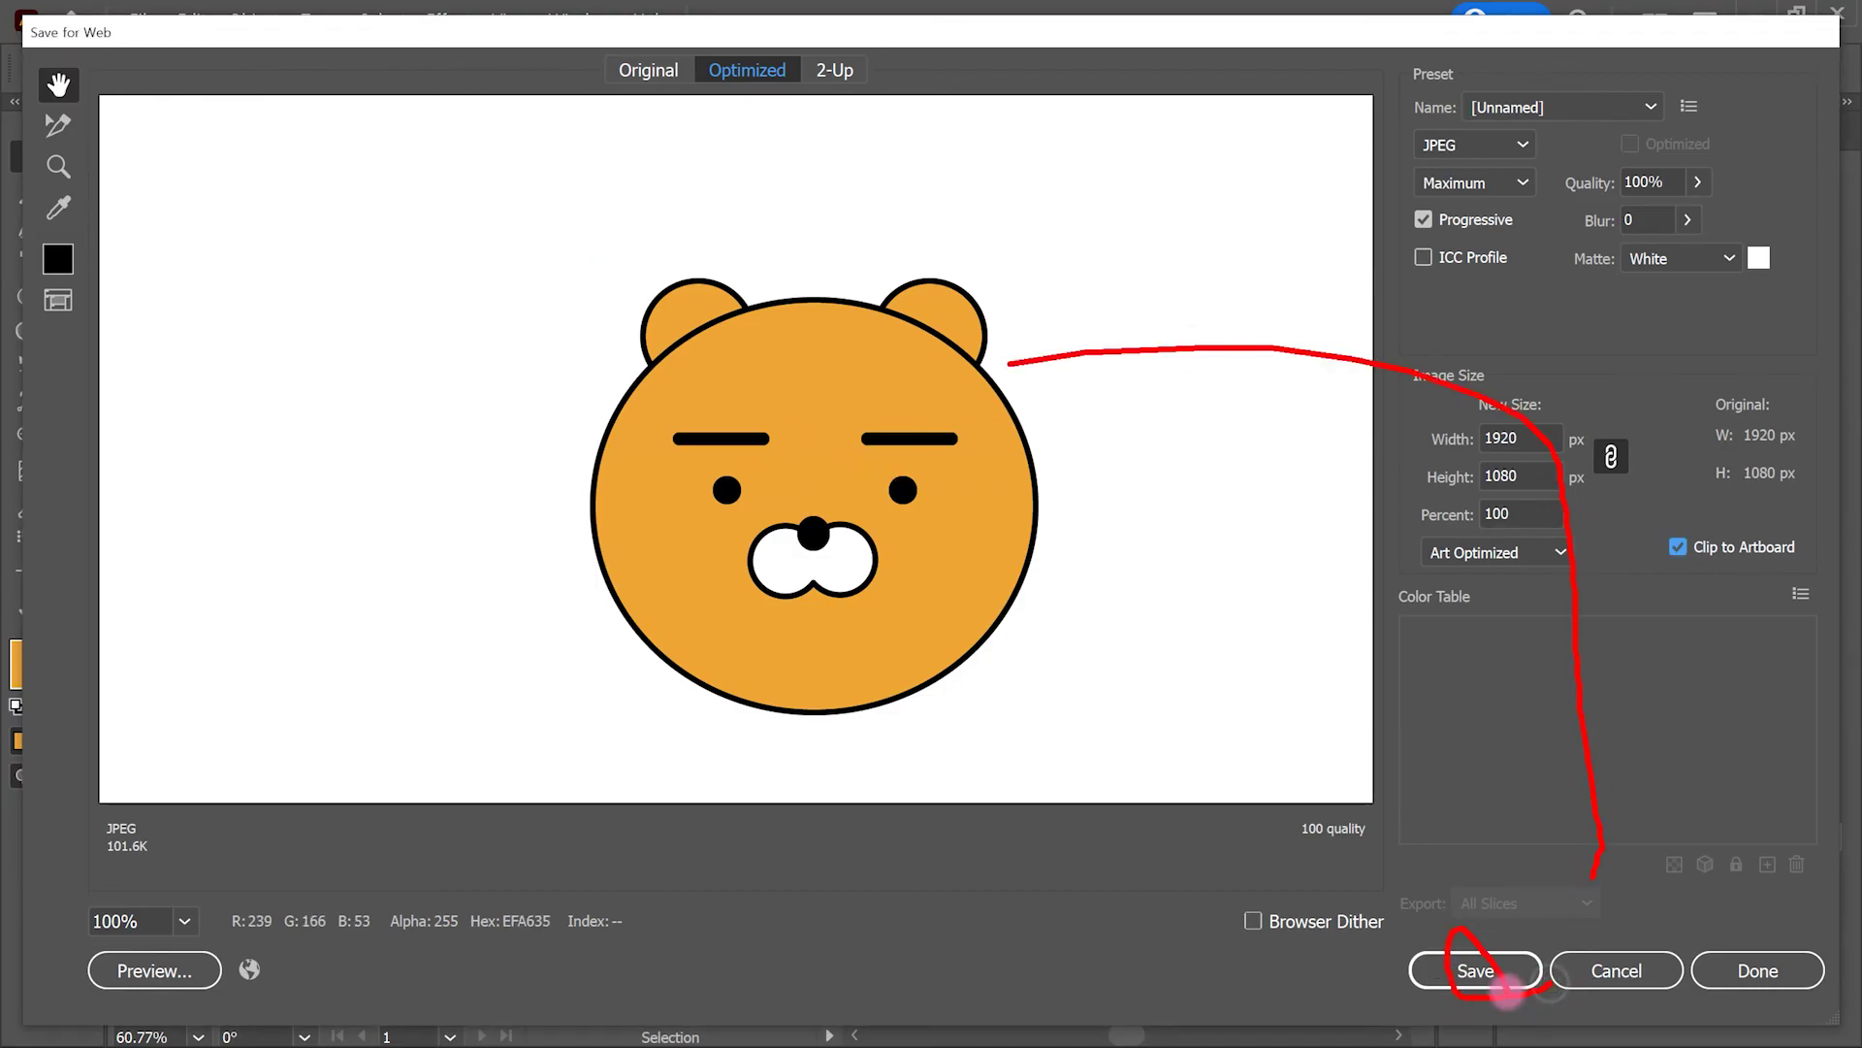
pyautogui.click(1466, 970)
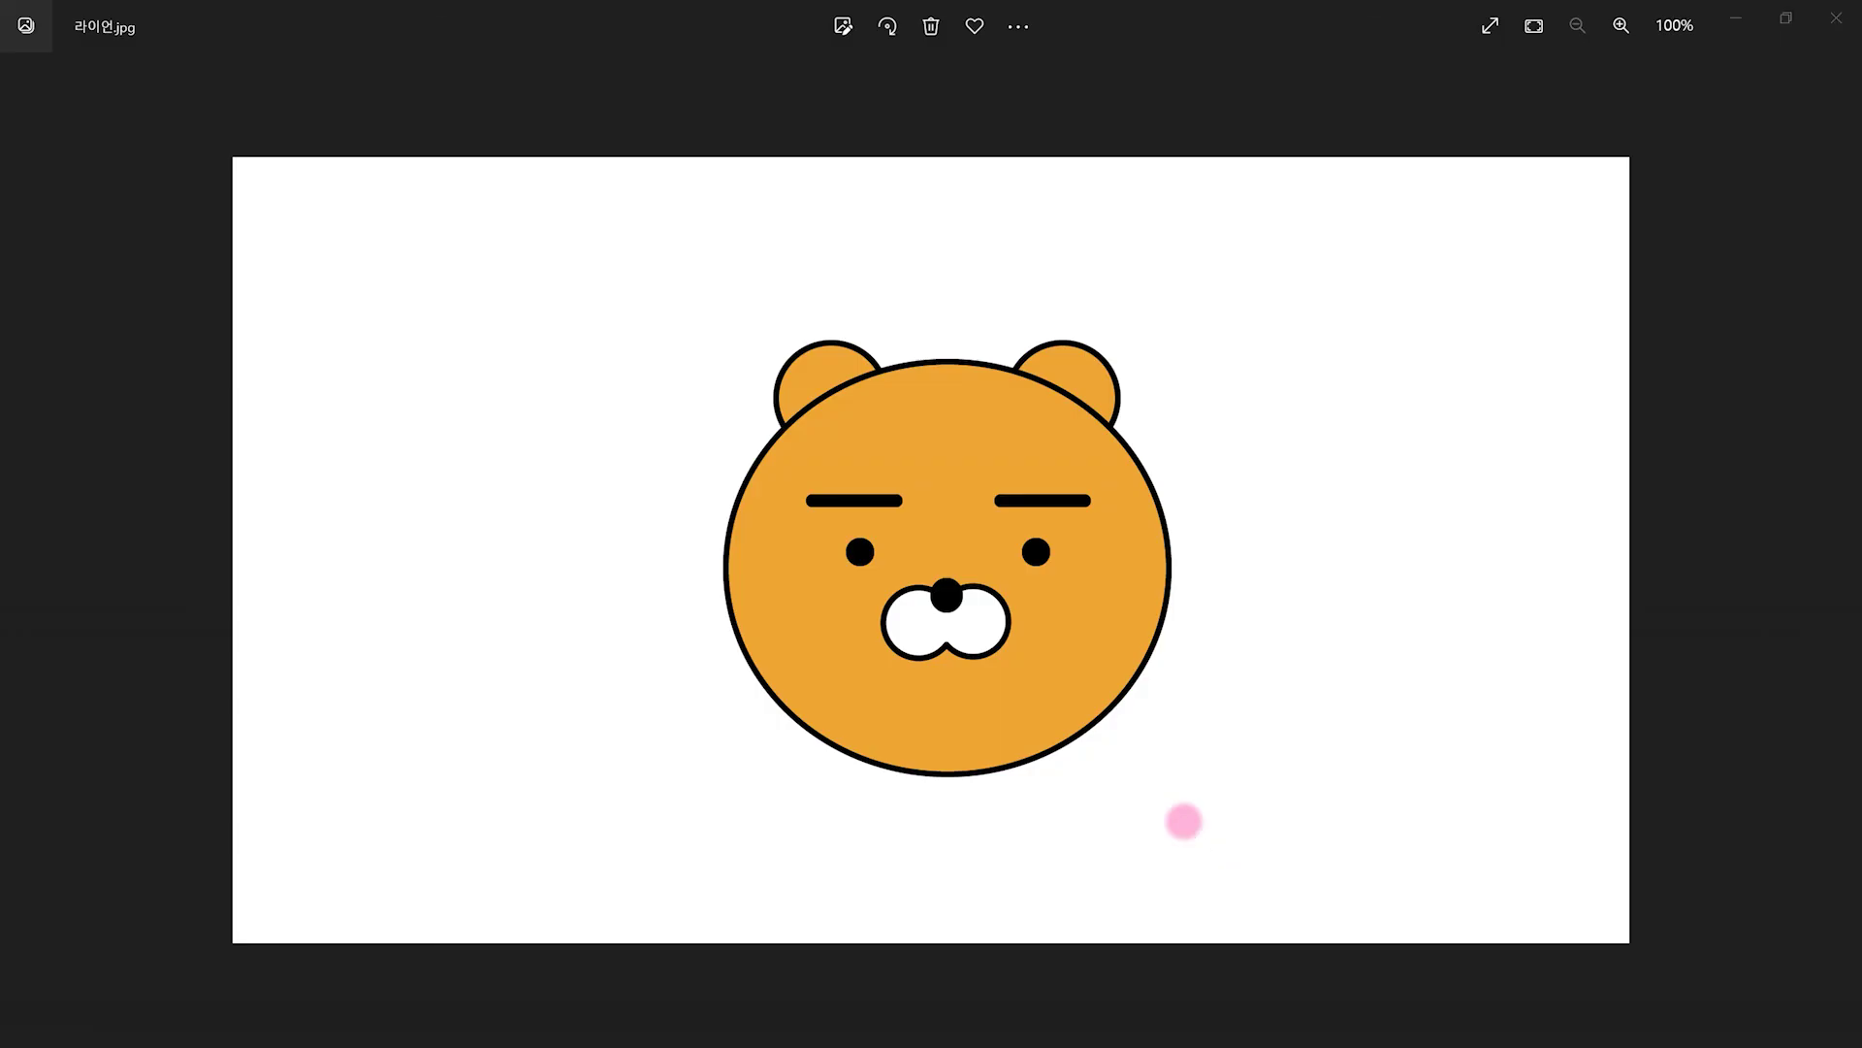
pyautogui.moveTo(718, 355); pyautogui.dragTo(1151, 759)
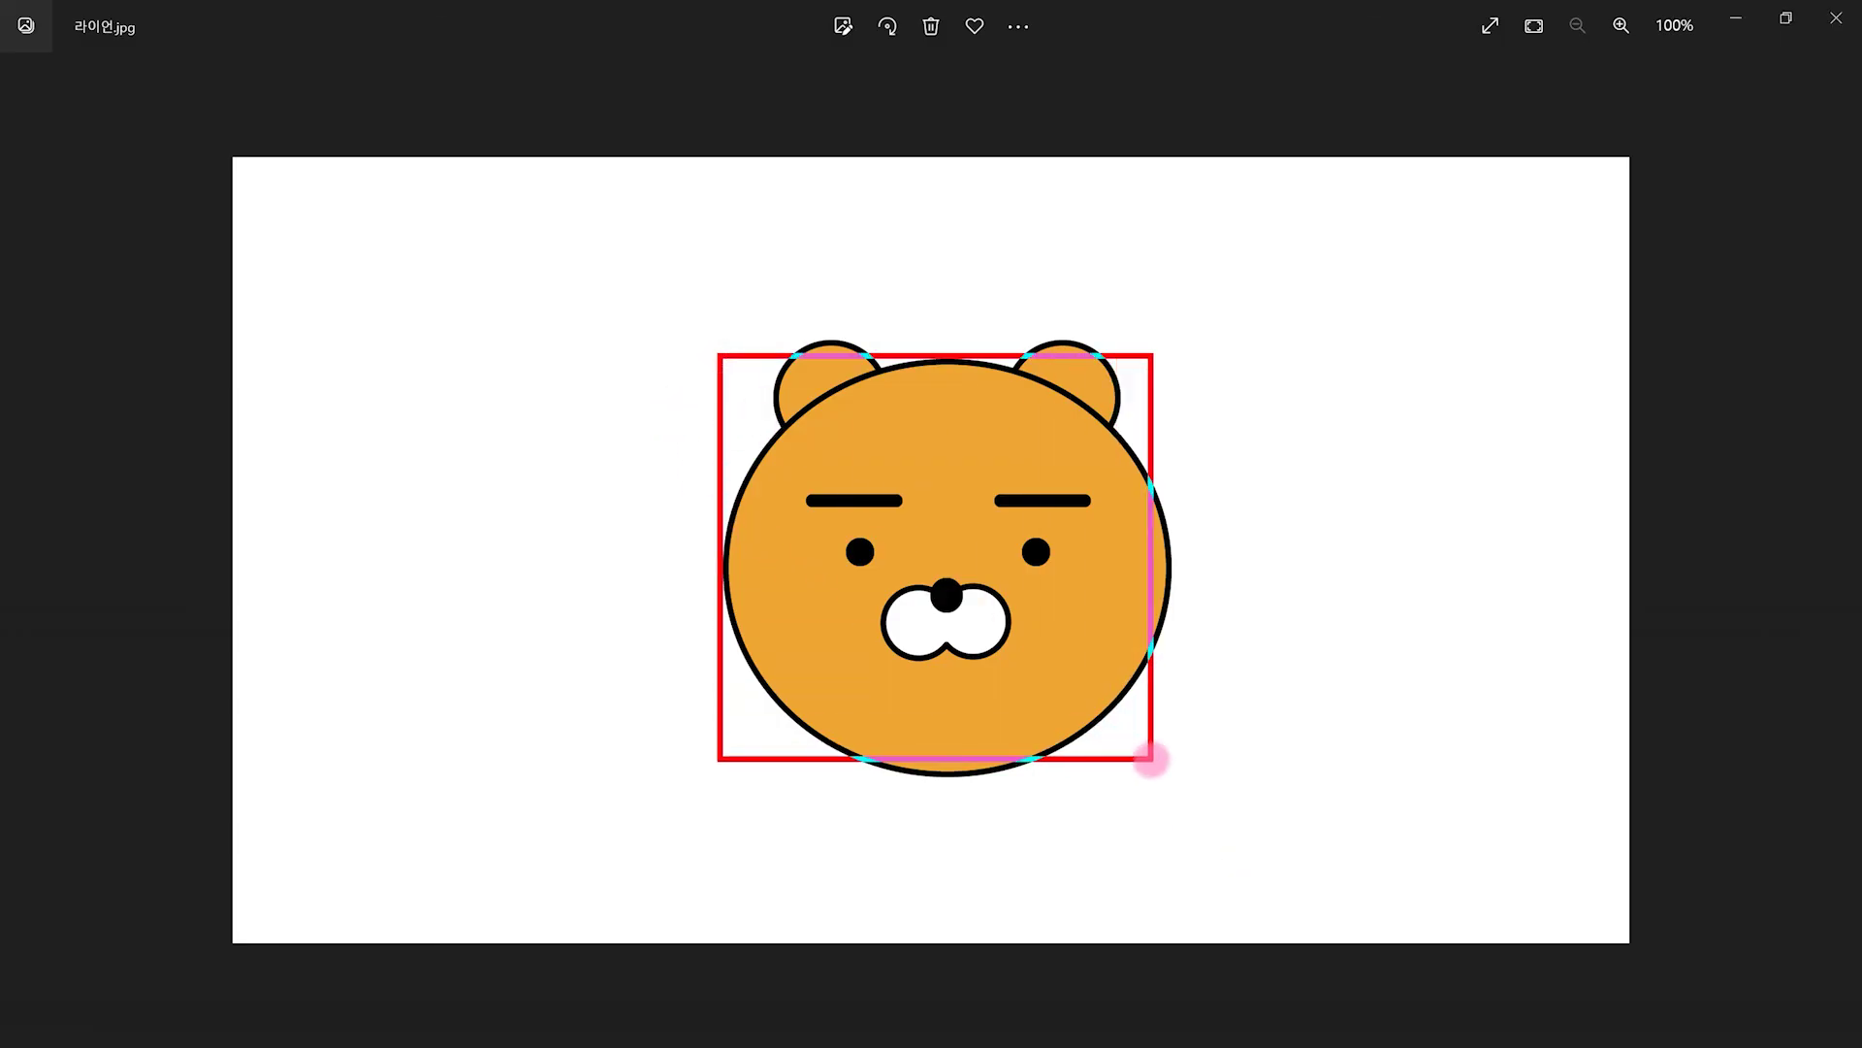
pyautogui.moveTo(600, 282); pyautogui.dragTo(1267, 851)
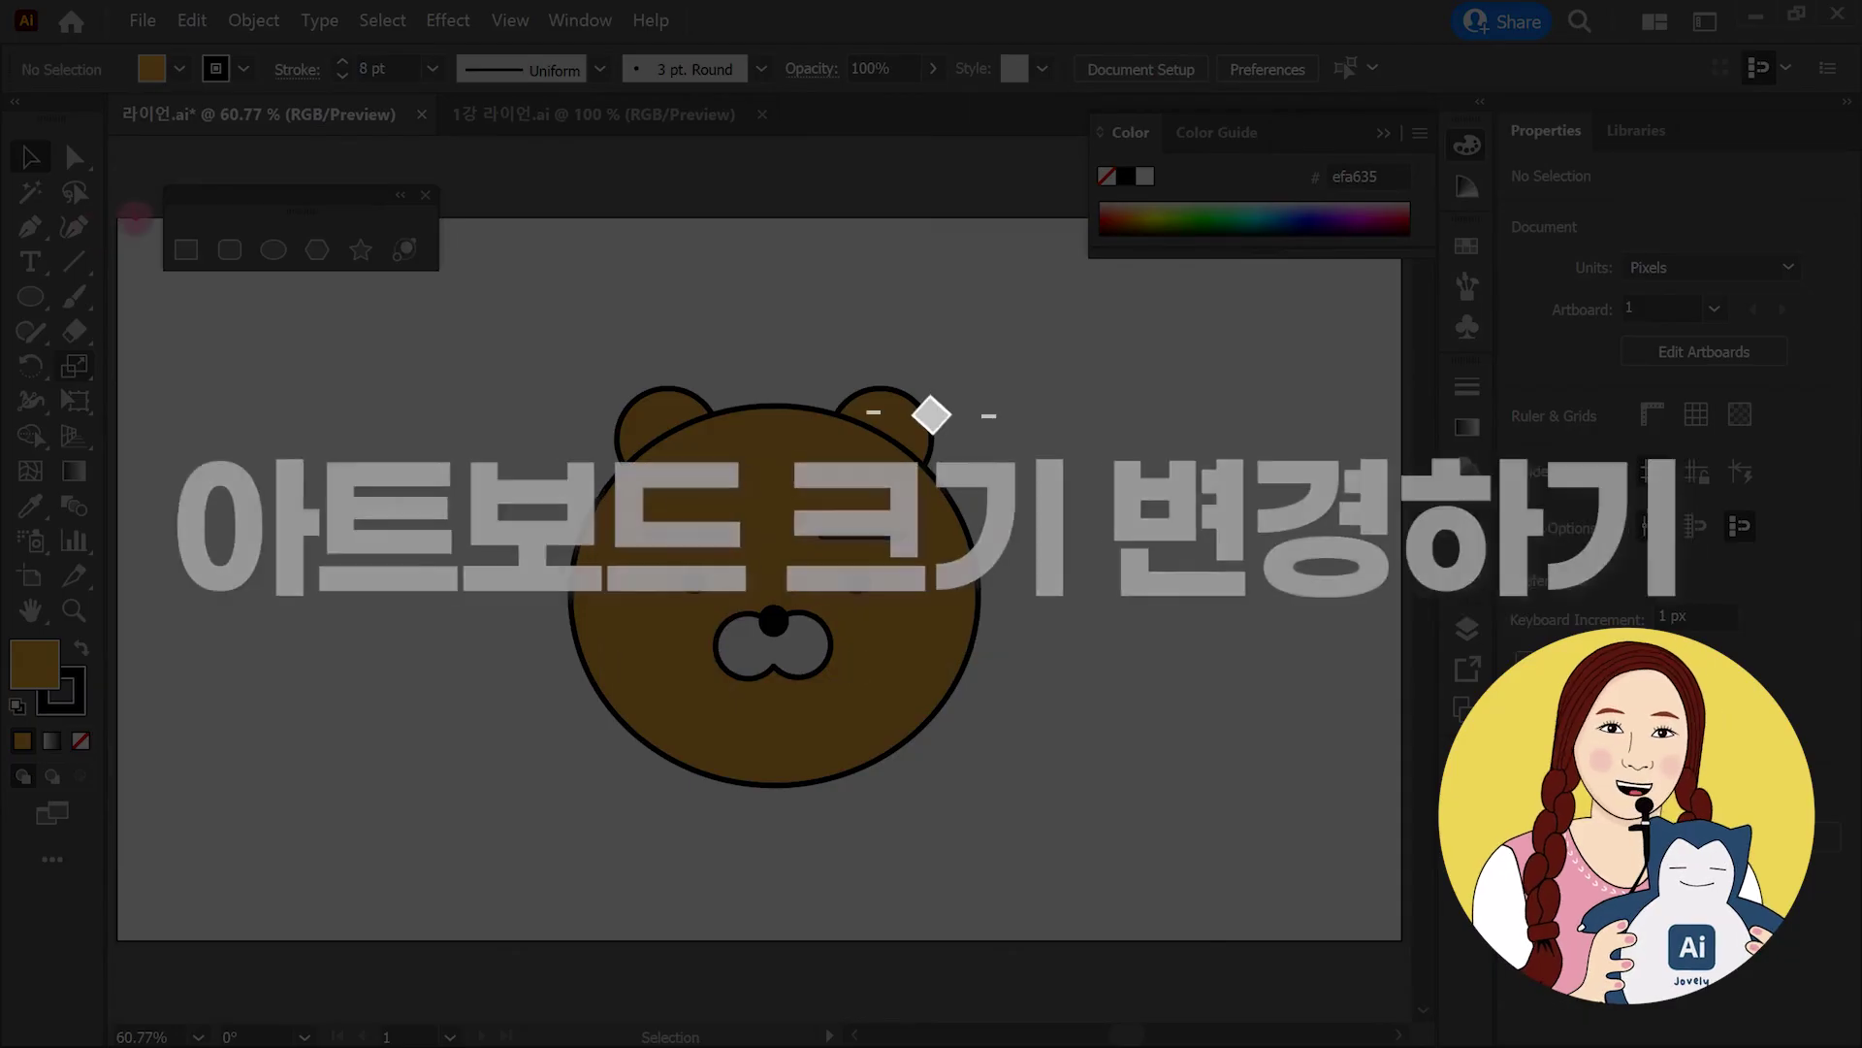
pyautogui.moveTo(121, 233)
pyautogui.mouseDown()
pyautogui.moveTo(185, 309)
pyautogui.moveTo(1248, 955)
pyautogui.moveTo(1325, 948)
pyautogui.mouseUp()
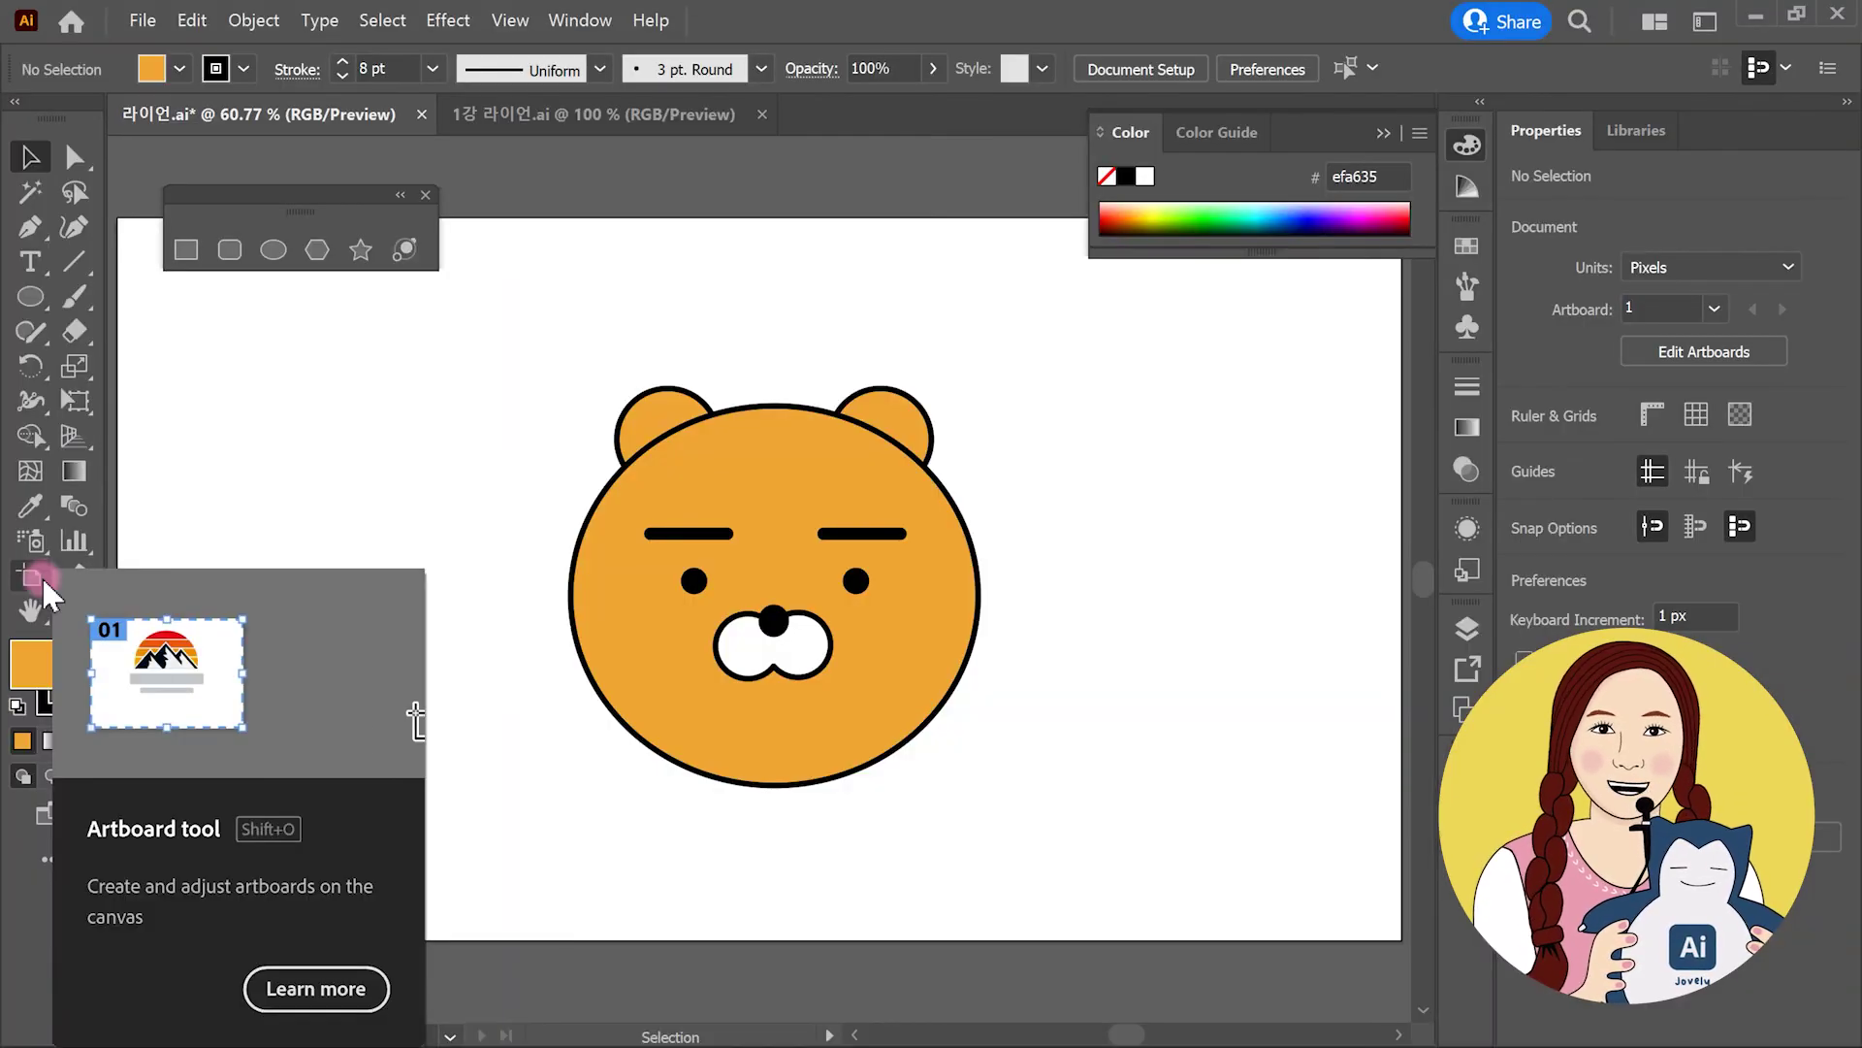
# Step: Shrink the artboard around the lion face with the Artboard tool to about 862 by 772 px
pyautogui.click(38, 577)
pyautogui.moveTo(55, 598)
pyautogui.mouseDown()
pyautogui.moveTo(18, 602)
pyautogui.moveTo(15, 538)
pyautogui.mouseUp()
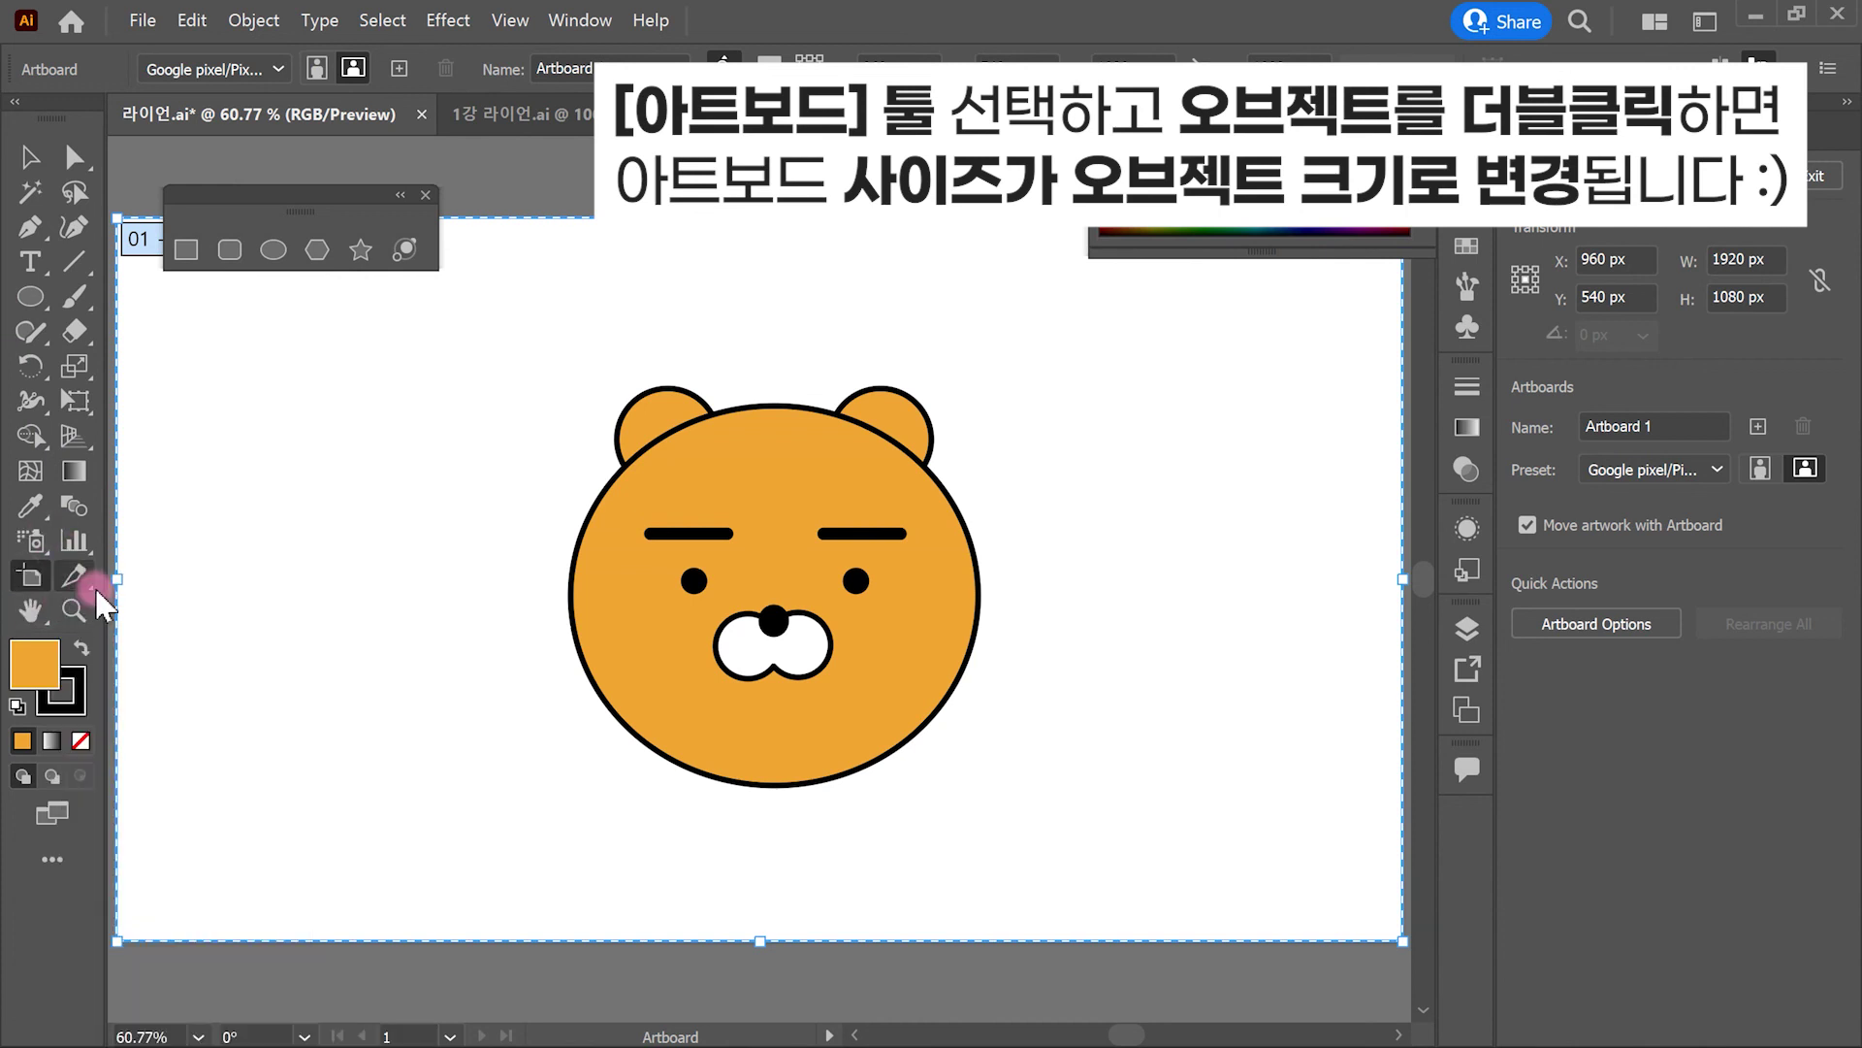
pyautogui.moveTo(118, 587); pyautogui.dragTo(425, 587)
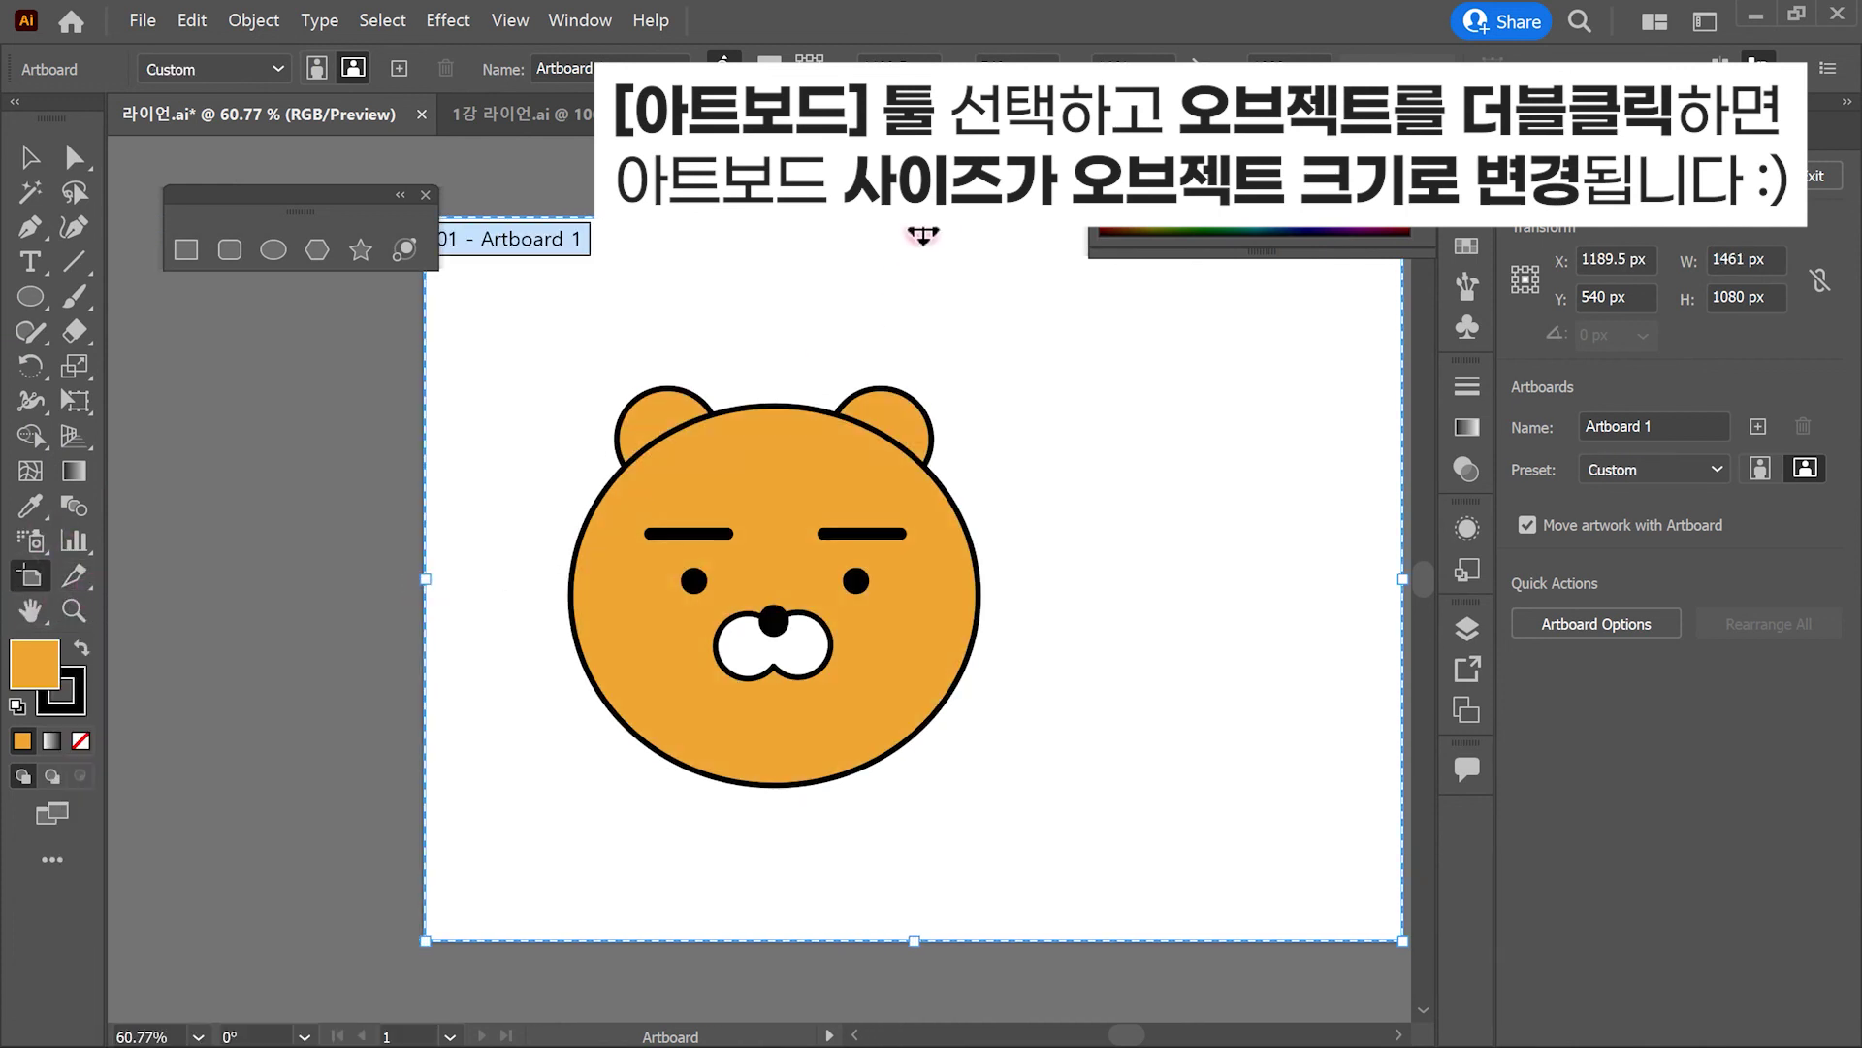
pyautogui.moveTo(918, 233); pyautogui.dragTo(922, 315)
pyautogui.moveTo(1393, 635); pyautogui.dragTo(1062, 640)
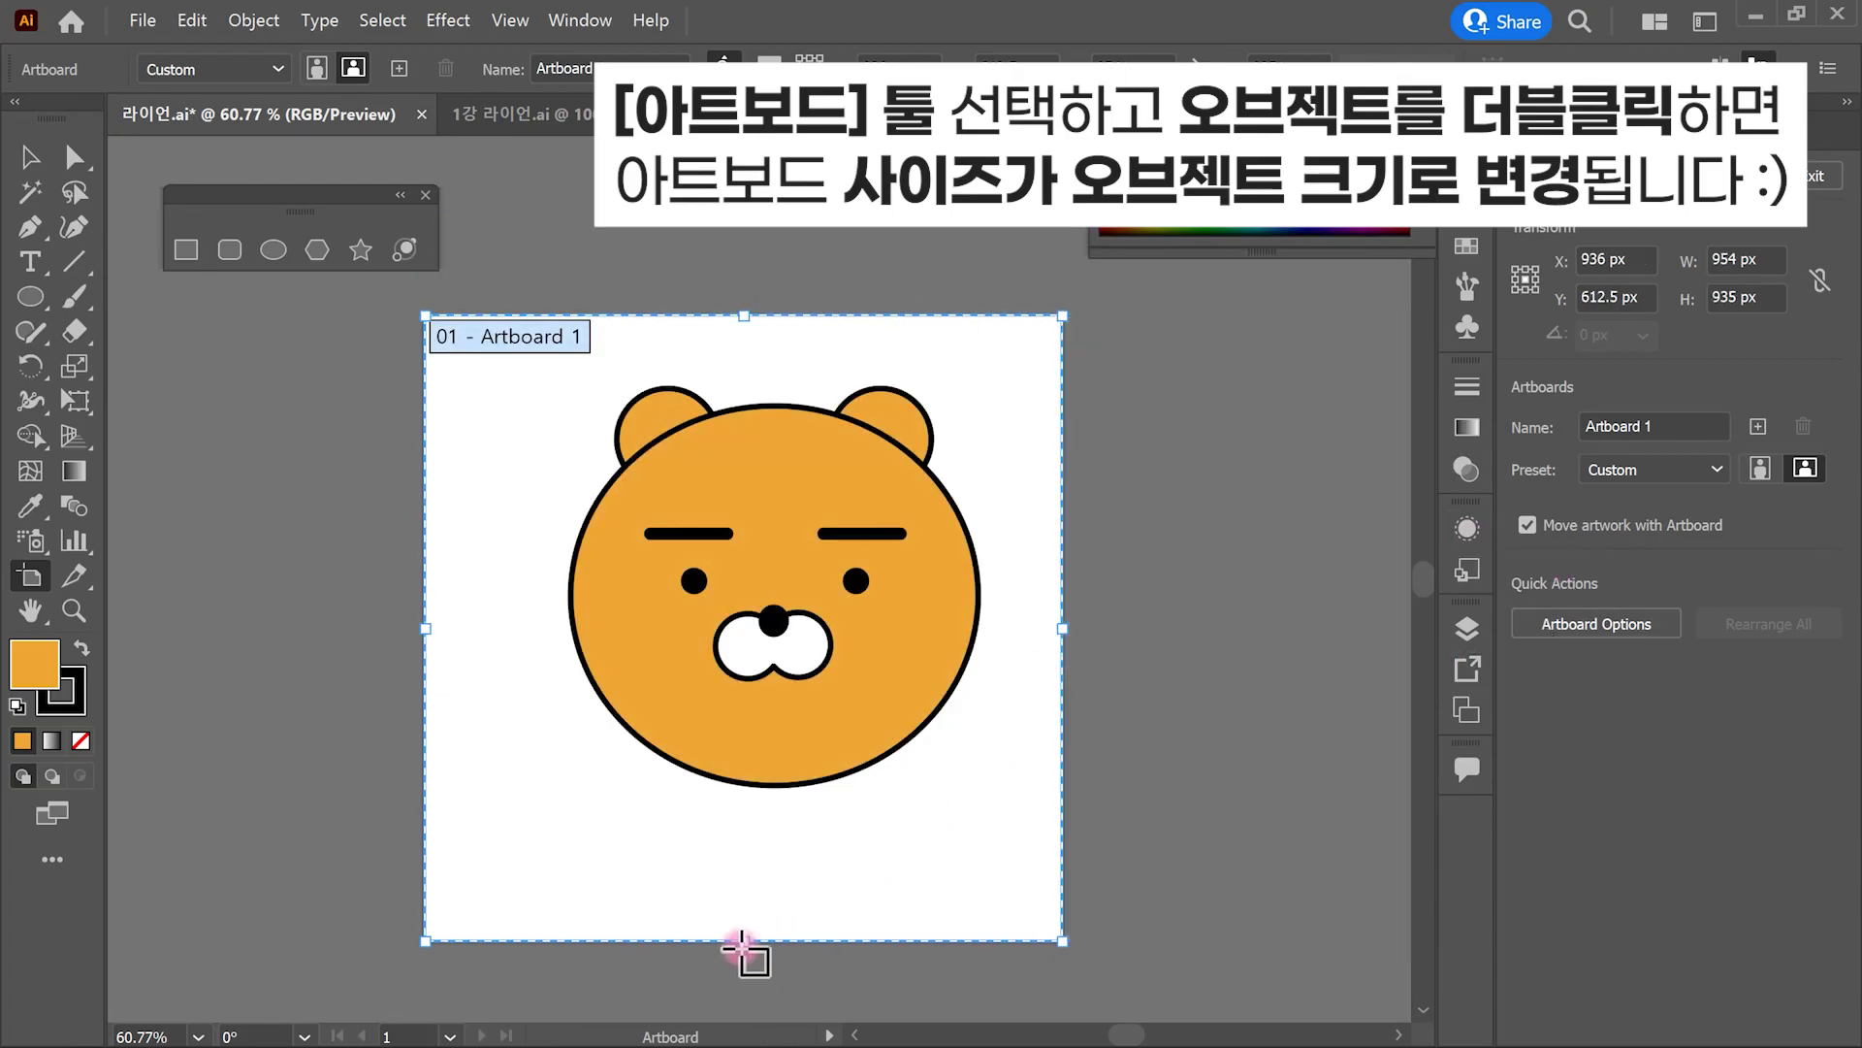
pyautogui.moveTo(753, 948); pyautogui.dragTo(744, 834)
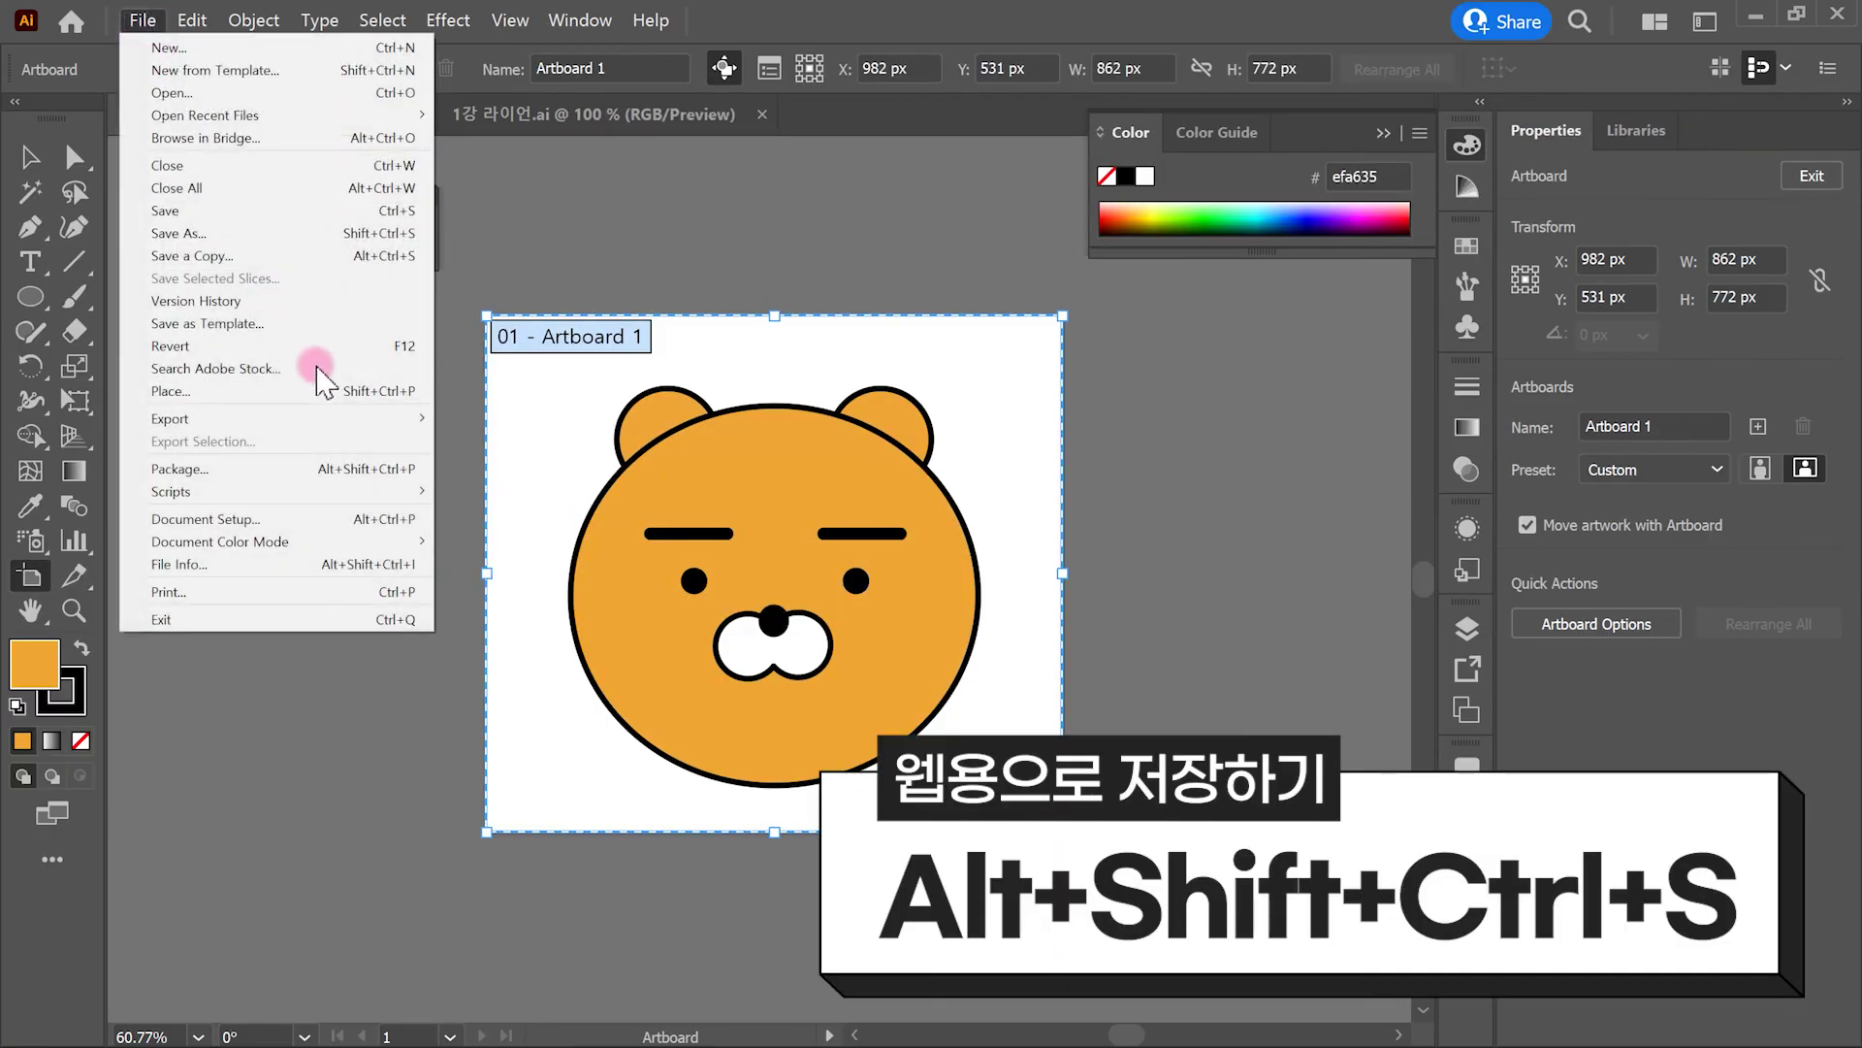
# Step: Open the Save for Web export for the resized artboard
pyautogui.moveTo(340, 416)
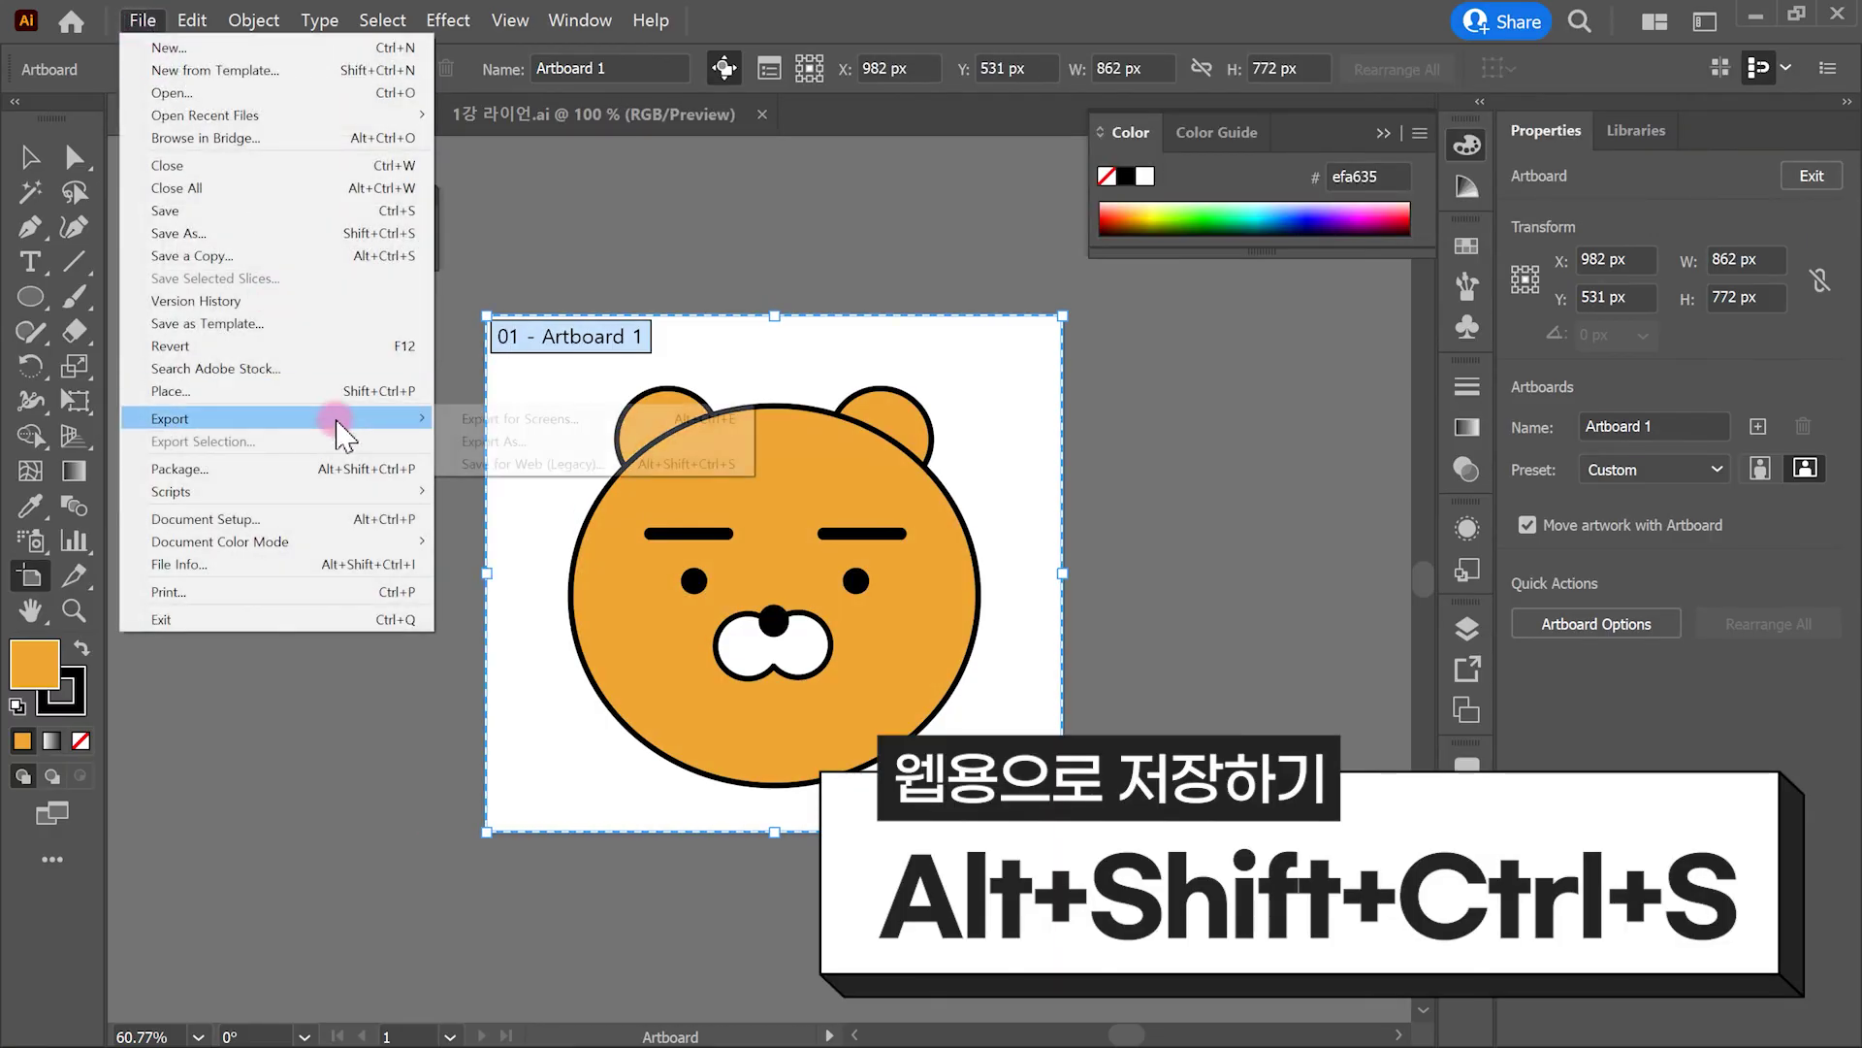
pyautogui.click(581, 464)
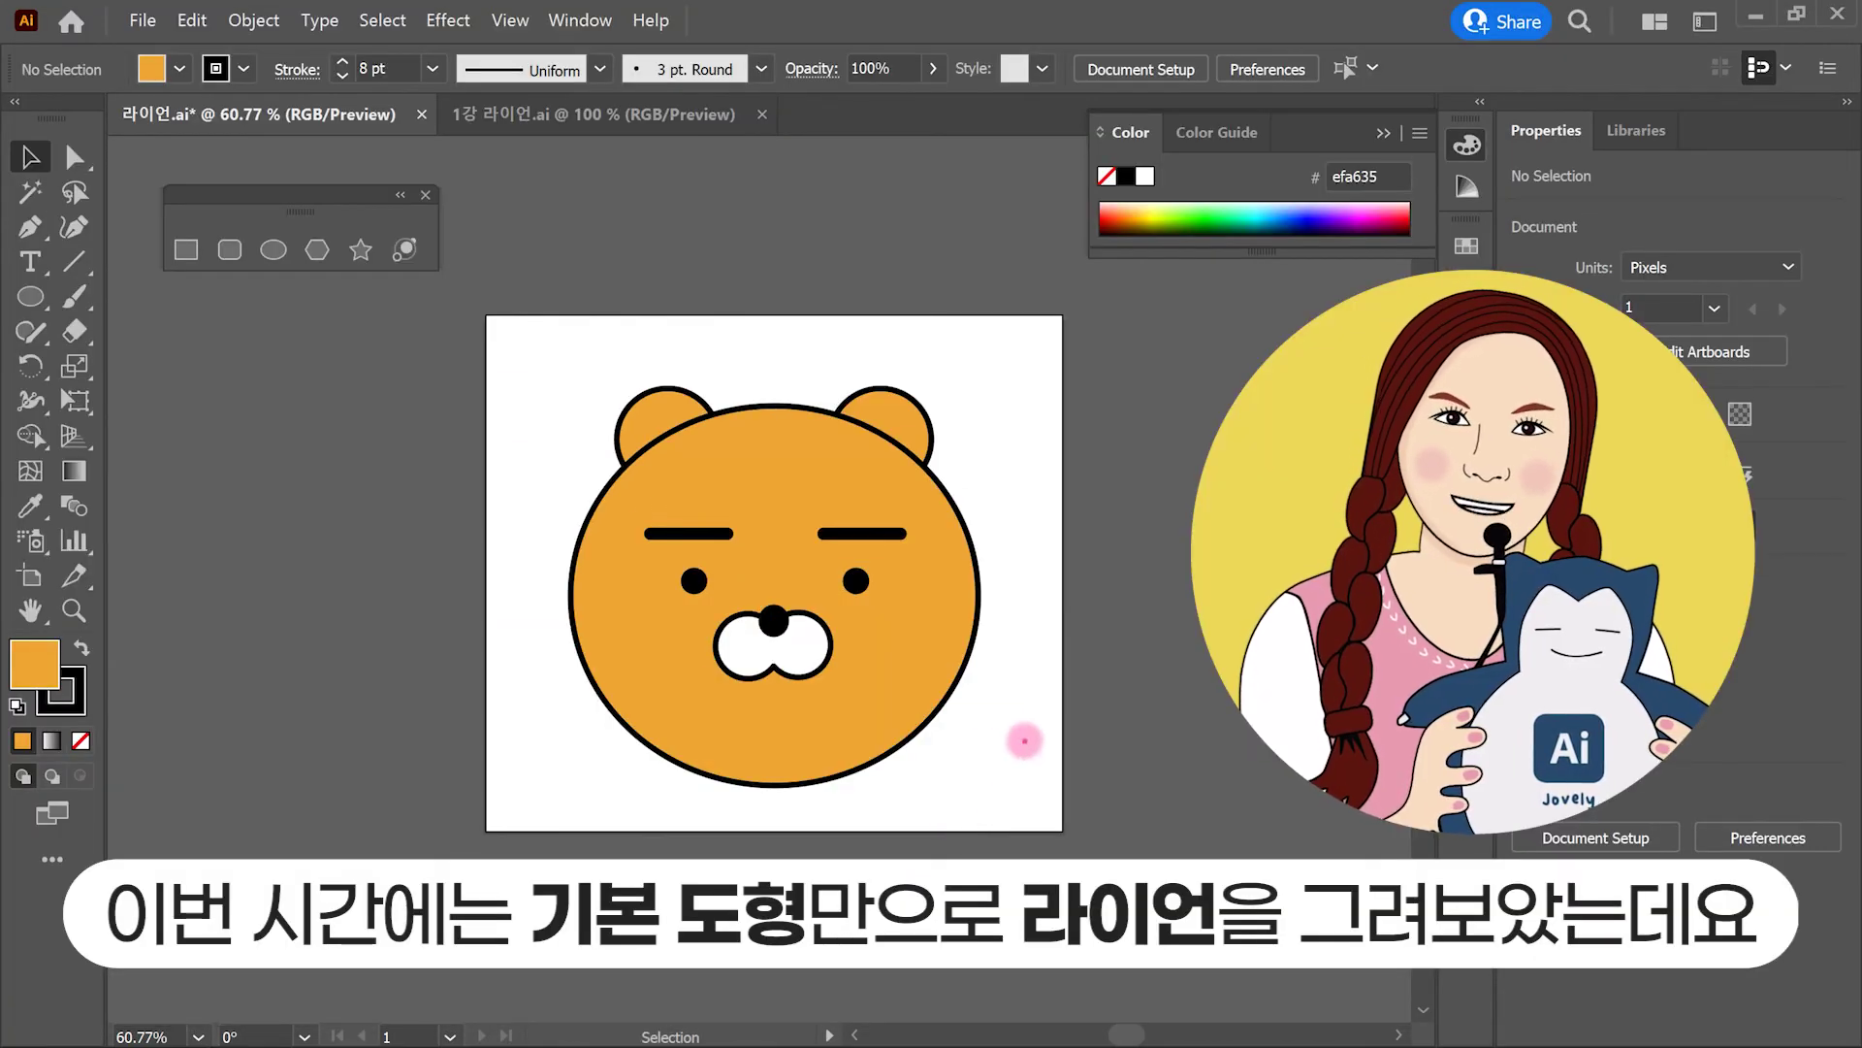
pyautogui.moveTo(1024, 740)
pyautogui.mouseDown()
pyautogui.moveTo(930, 812)
pyautogui.moveTo(591, 766)
pyautogui.moveTo(549, 446)
pyautogui.moveTo(765, 290)
pyautogui.moveTo(1057, 459)
pyautogui.moveTo(1078, 744)
pyautogui.moveTo(1036, 818)
pyautogui.mouseUp()
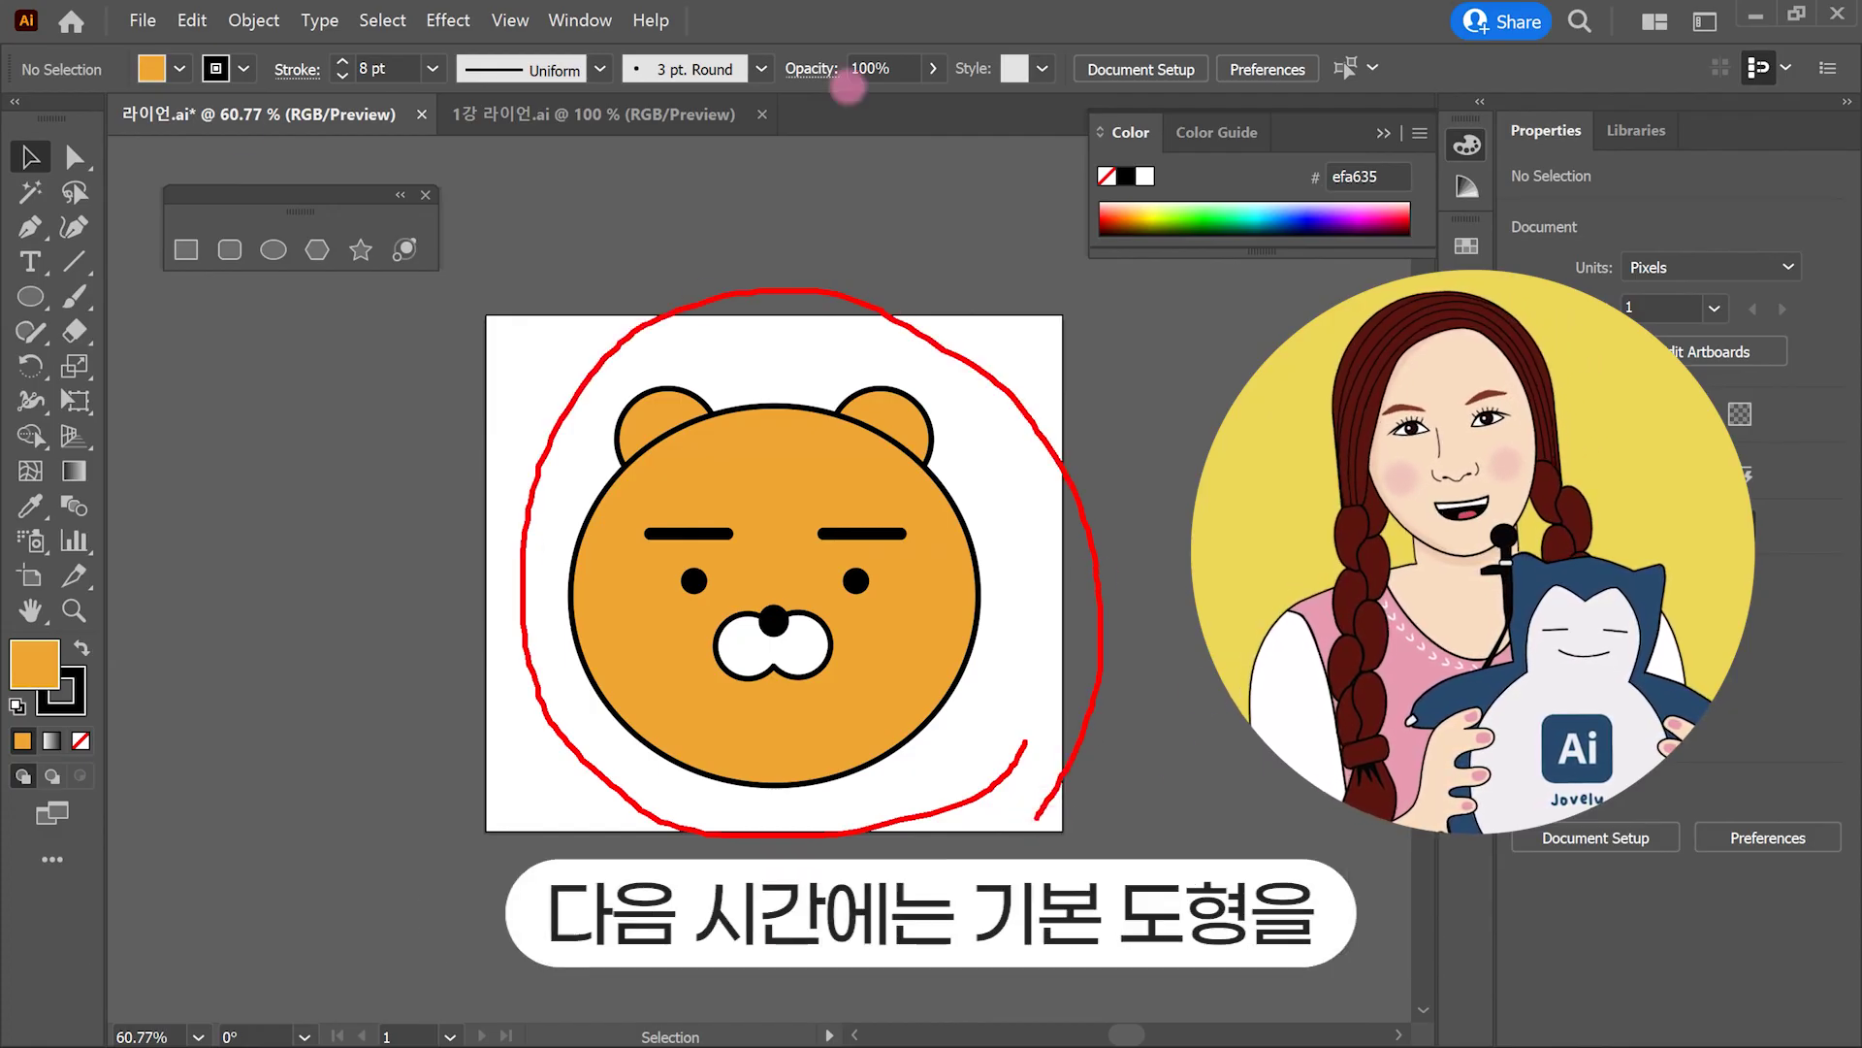
pyautogui.moveTo(145, 206); pyautogui.dragTo(485, 294)
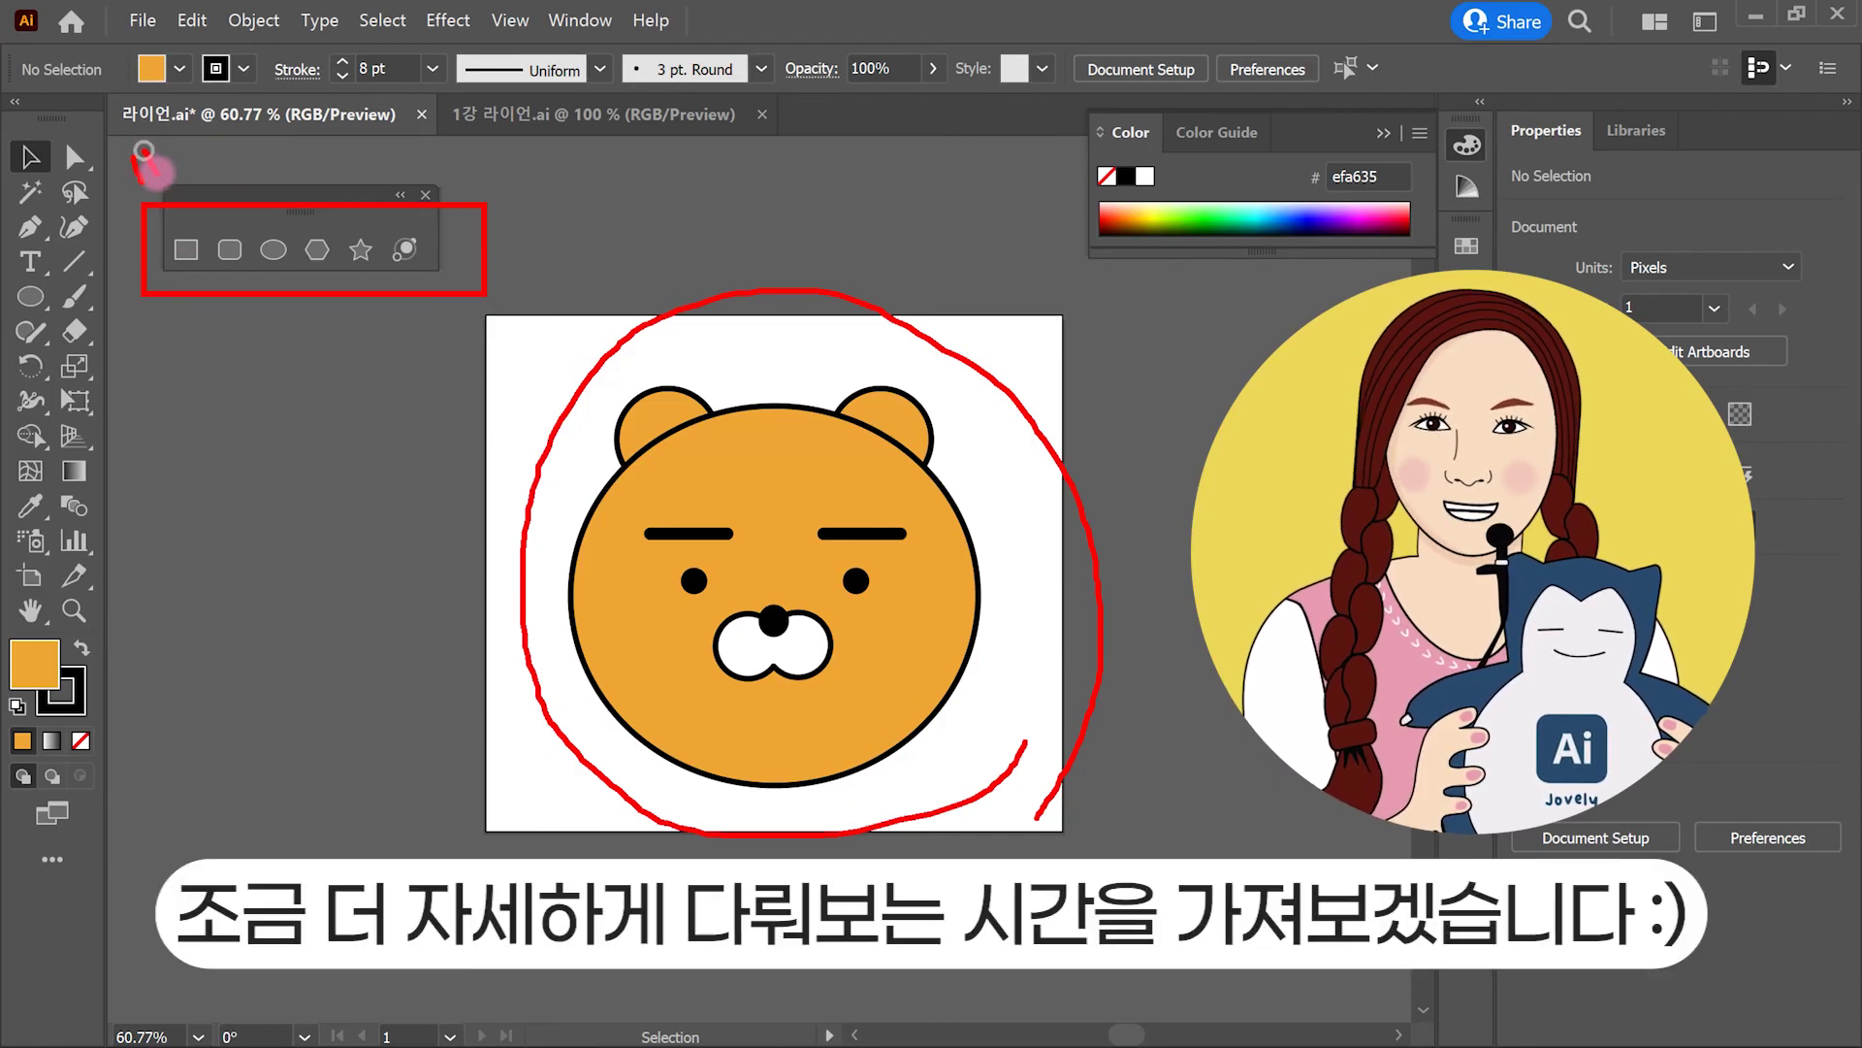